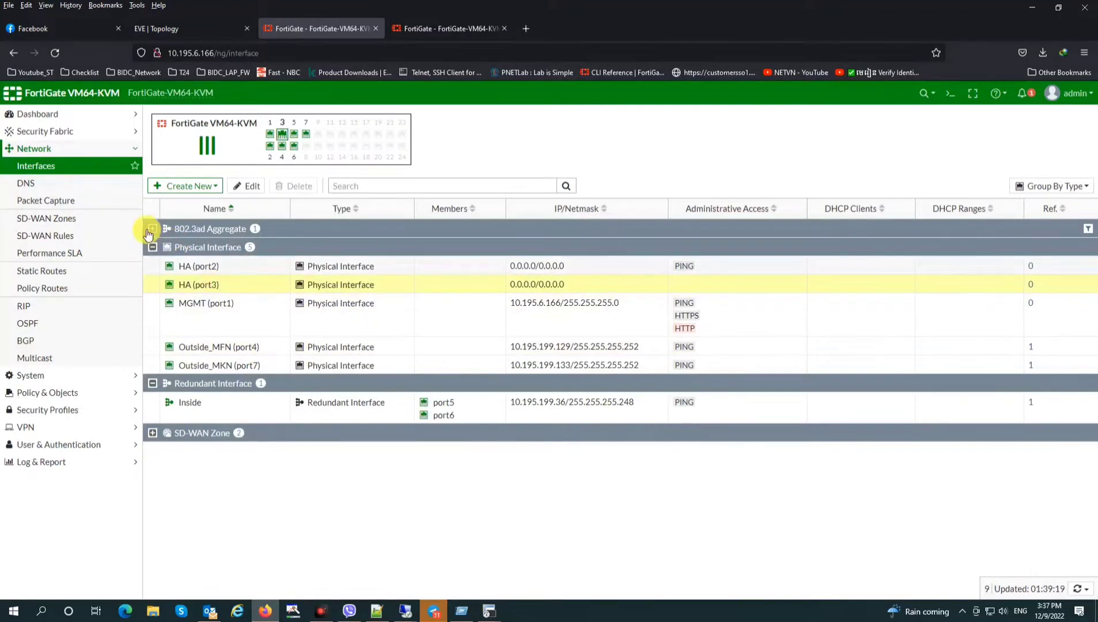
Open the IPsec Tunnels list under VPN
left_click(152, 229)
left_click(152, 230)
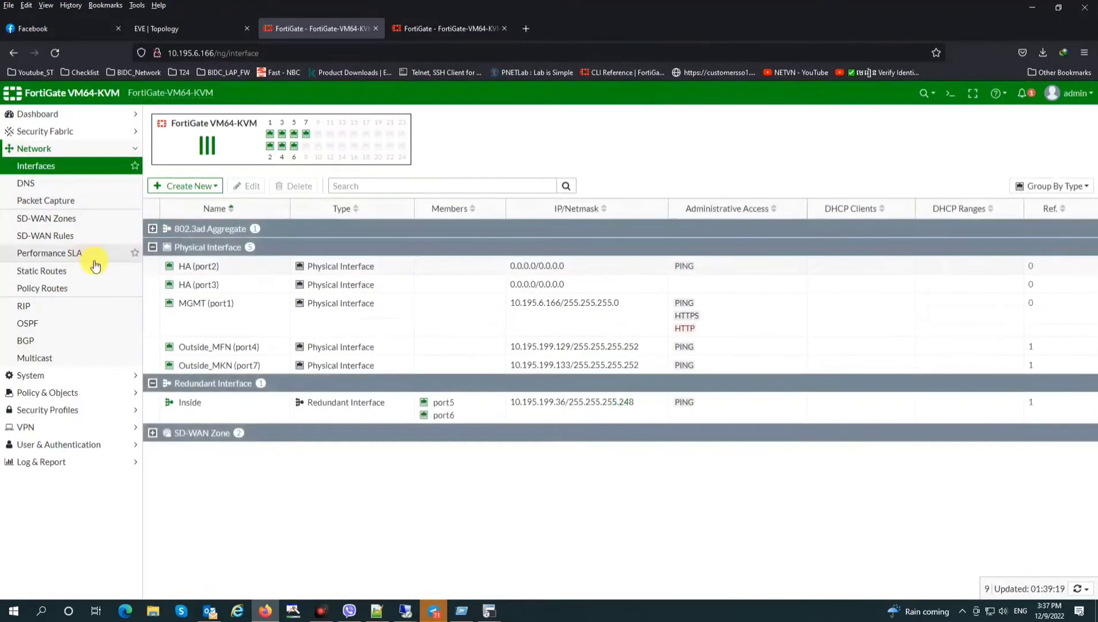
left_click(26, 429)
left_click(41, 253)
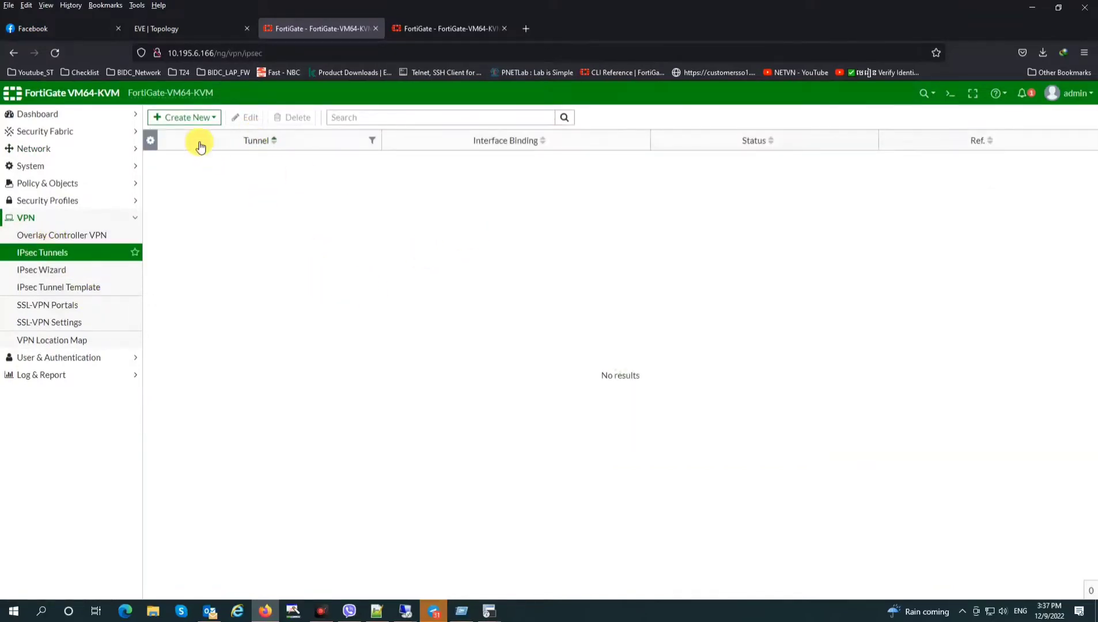
Create a custom-template IPsec tunnel named VPN_MFN and continue to its full settings
left_click(184, 117)
left_click(171, 133)
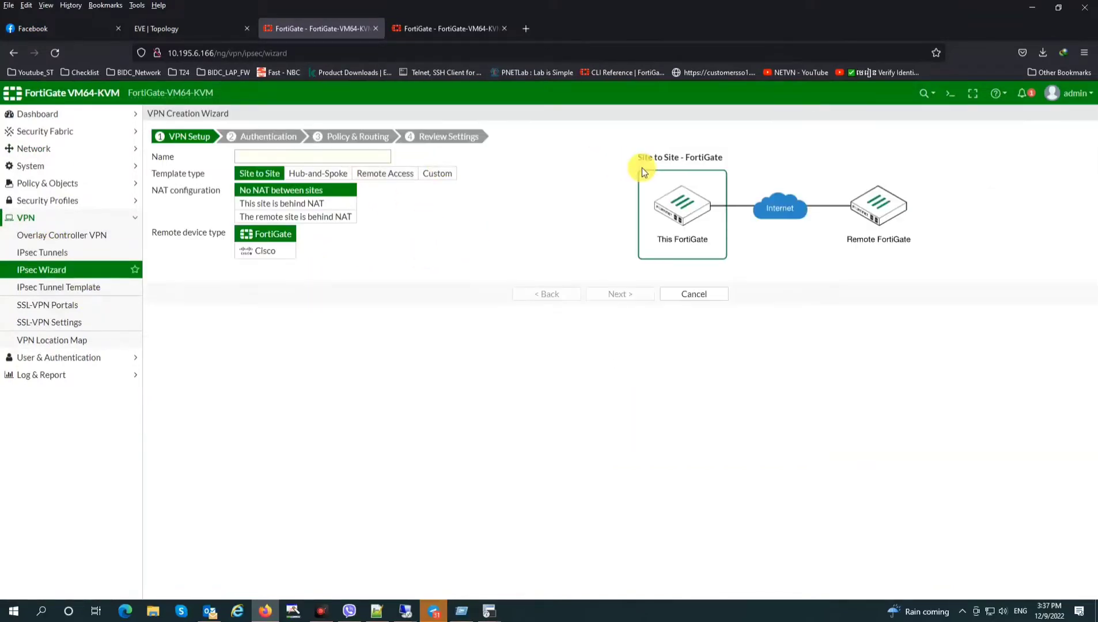
left_click(416, 173)
left_click(305, 157)
left_click(312, 161)
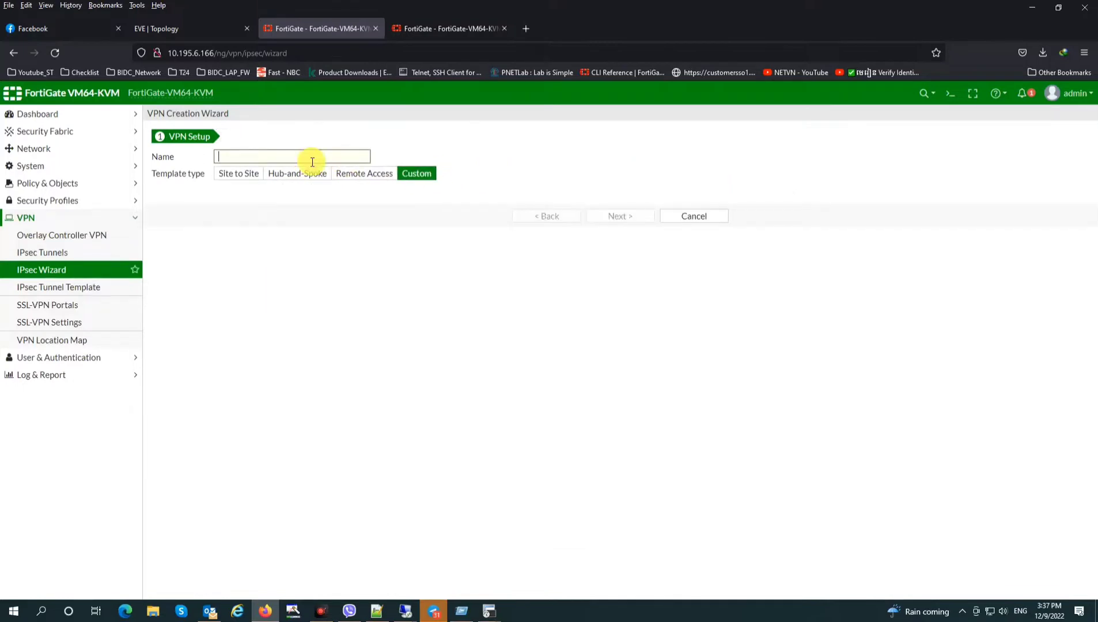
type("VPN_KFN")
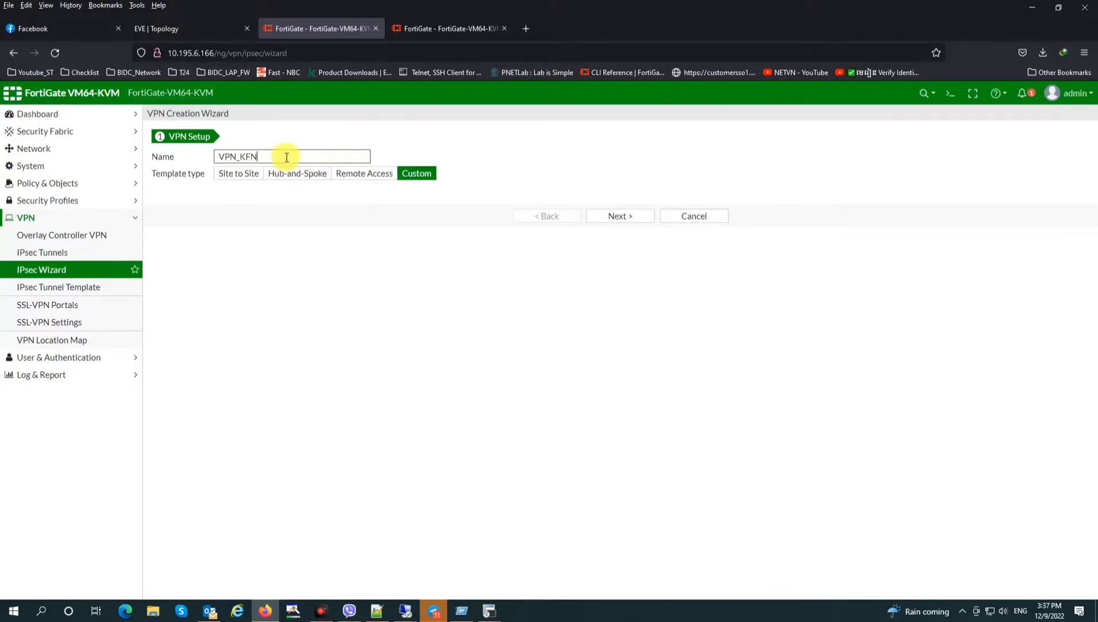
key("BackSpace")
key("BackSpace")
key("BackSpace")
type("M")
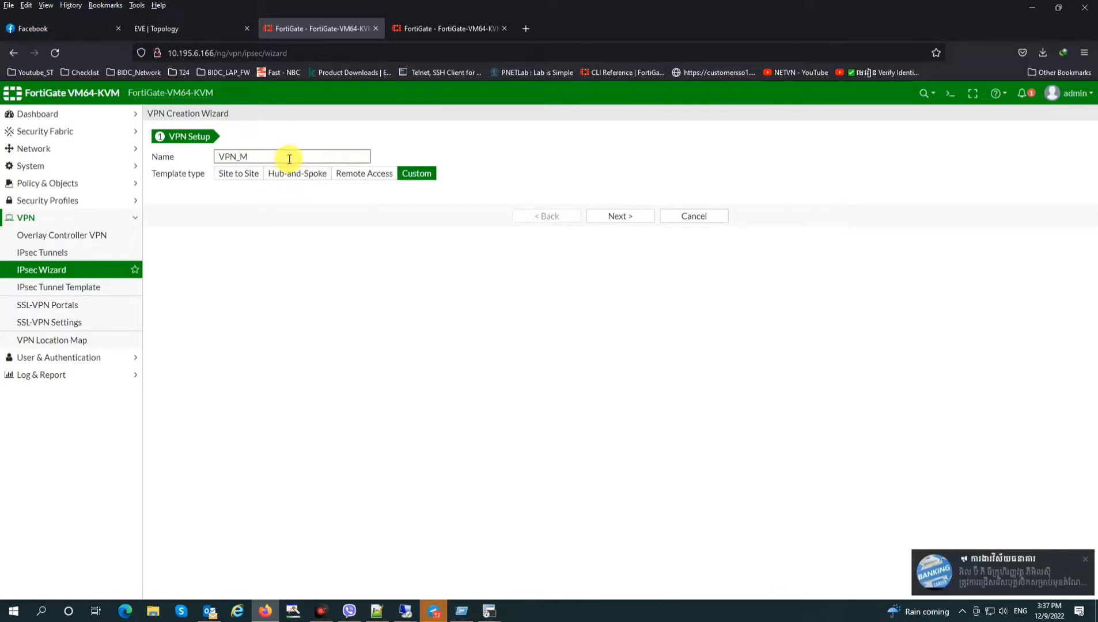
left_click(621, 211)
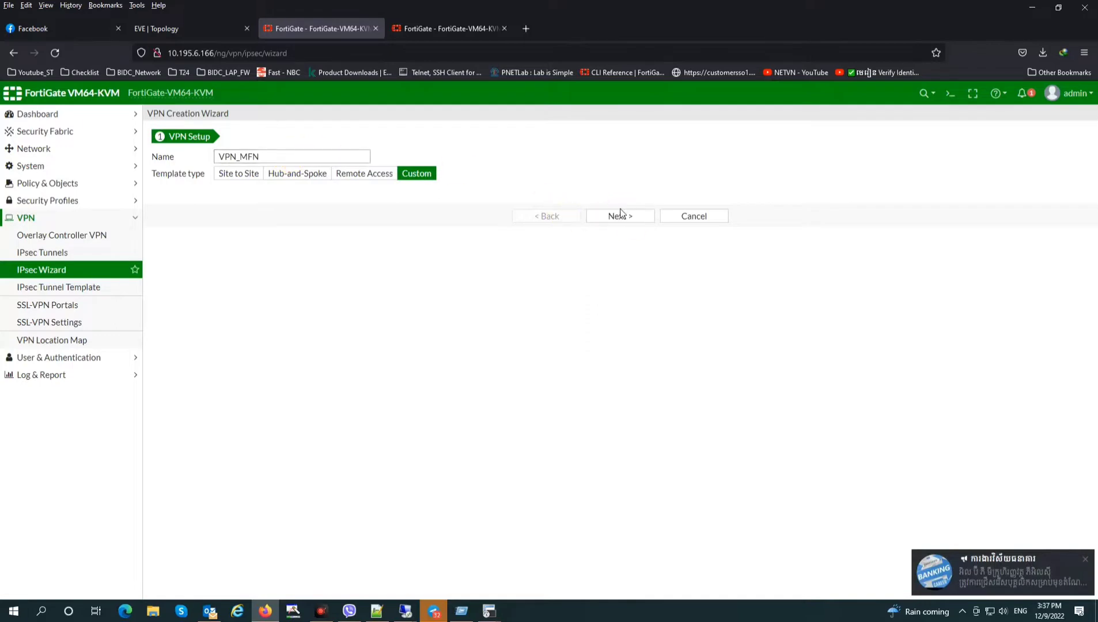
left_click(622, 220)
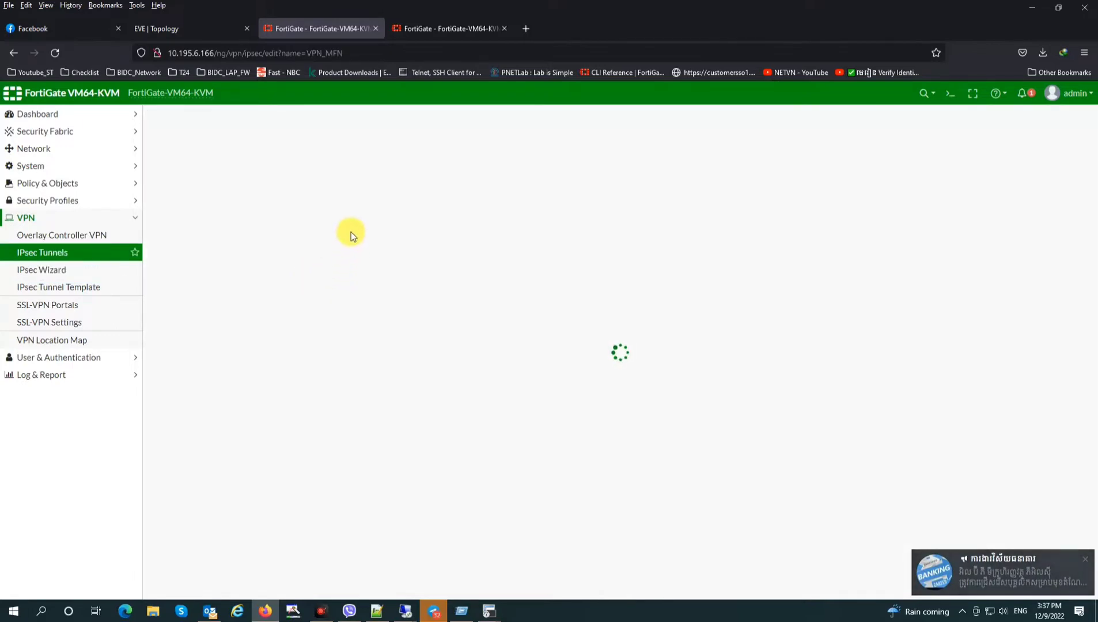
Set VPN_MFN's remote gateway to 10.195.199.130 and its interface to Outside_MFN (port4)
left_click_drag(329, 247, 285, 247)
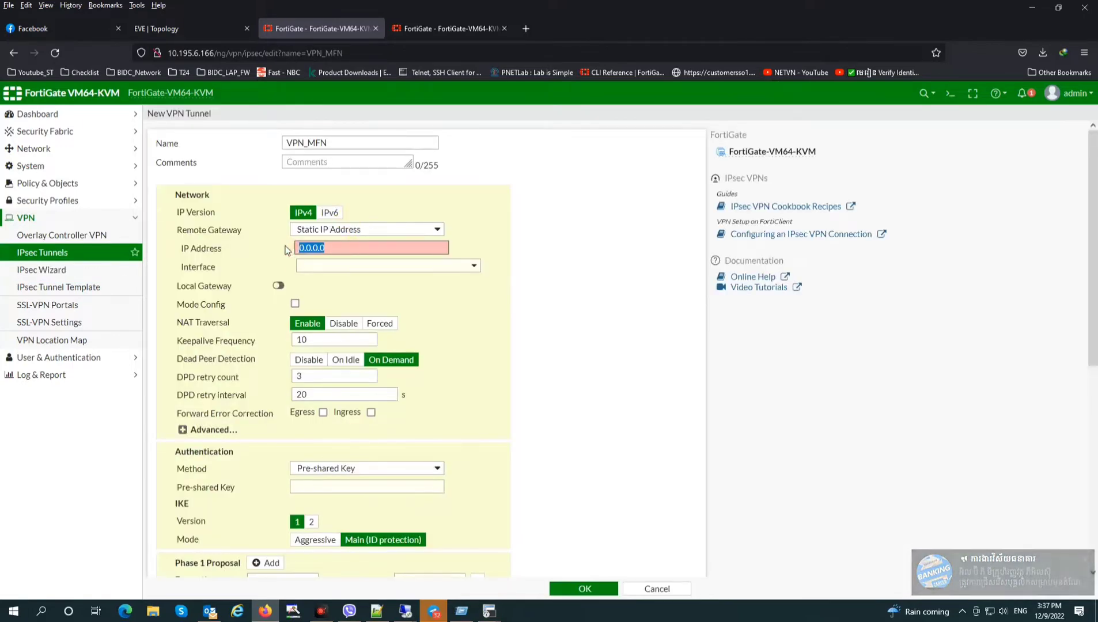
type("10.195.")
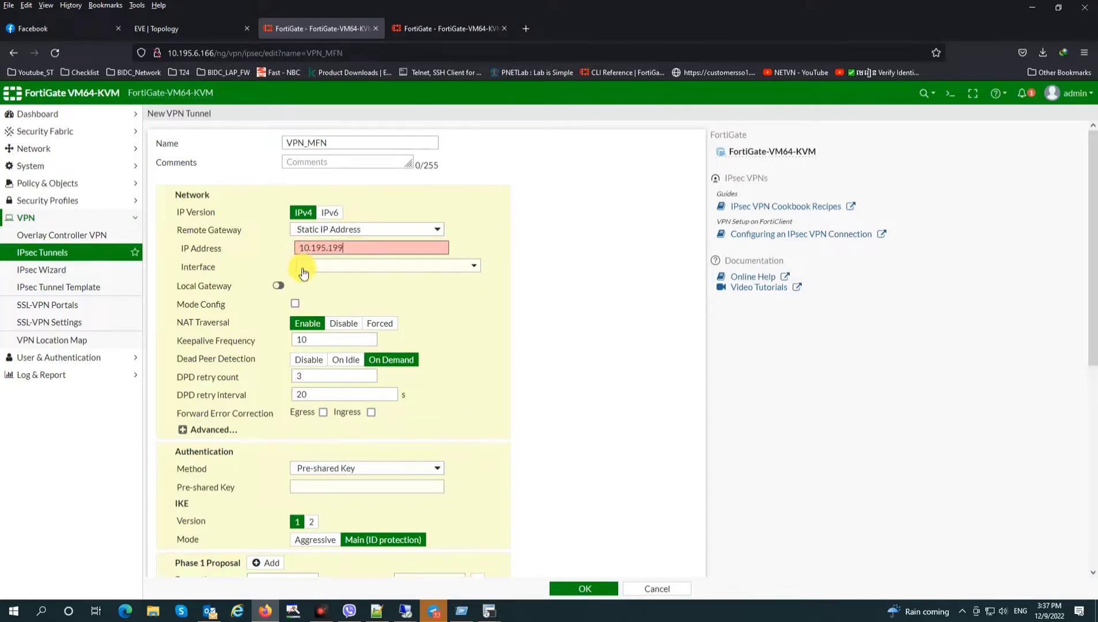
left_click(452, 28)
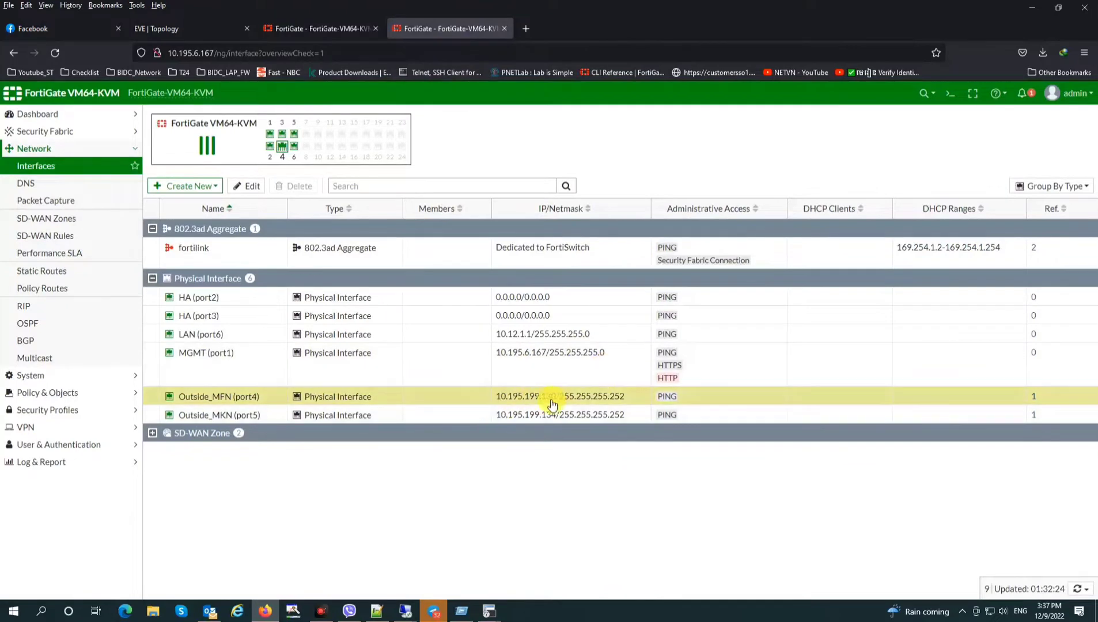
left_click(310, 28)
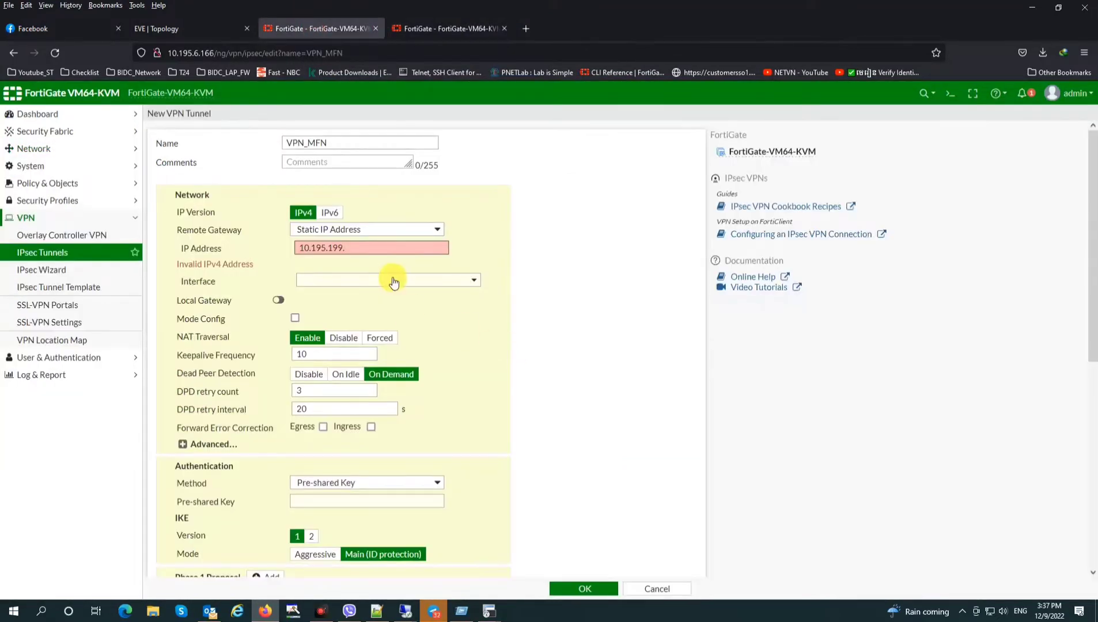
type("130")
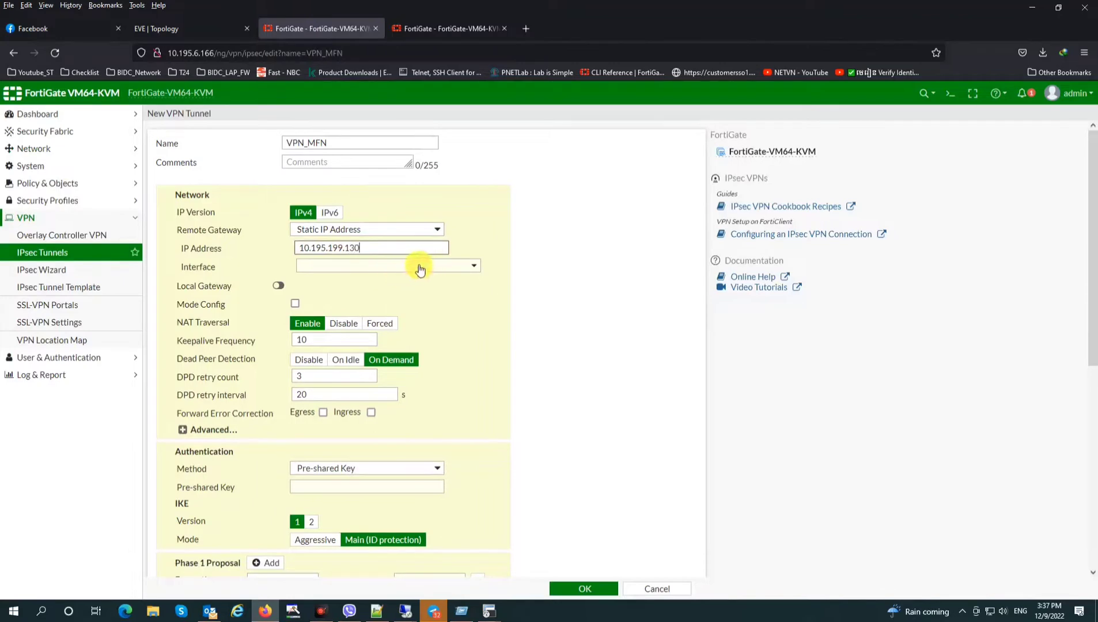
left_click(415, 266)
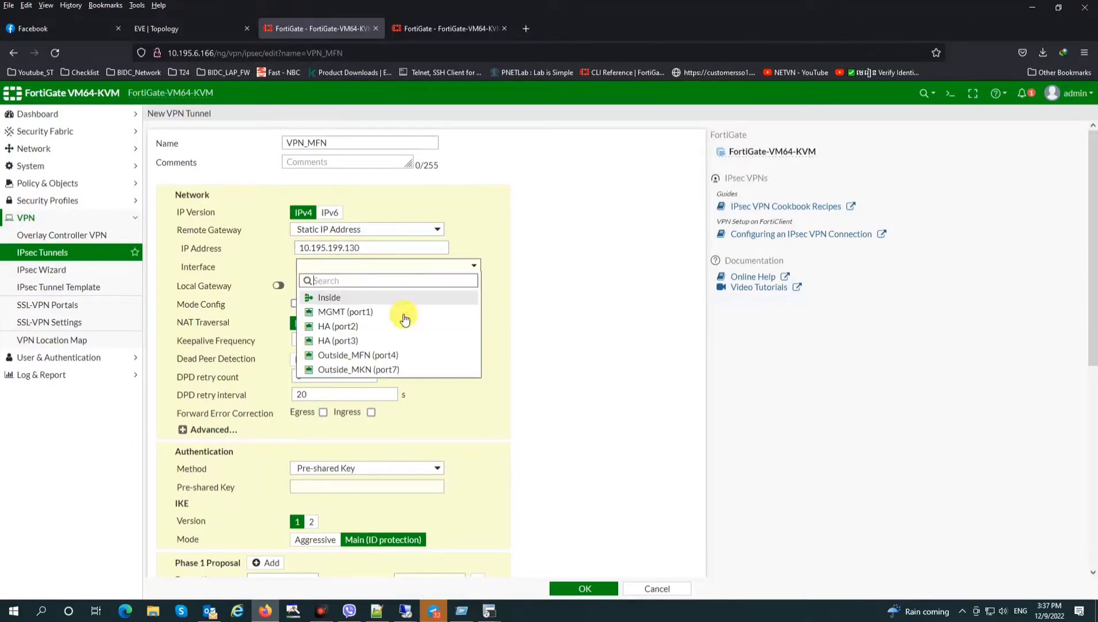
left_click(386, 357)
Paste the tunnel's pre-shared key and switch VPN_MFN to IKE version 2
scroll(398, 396, "down", 3)
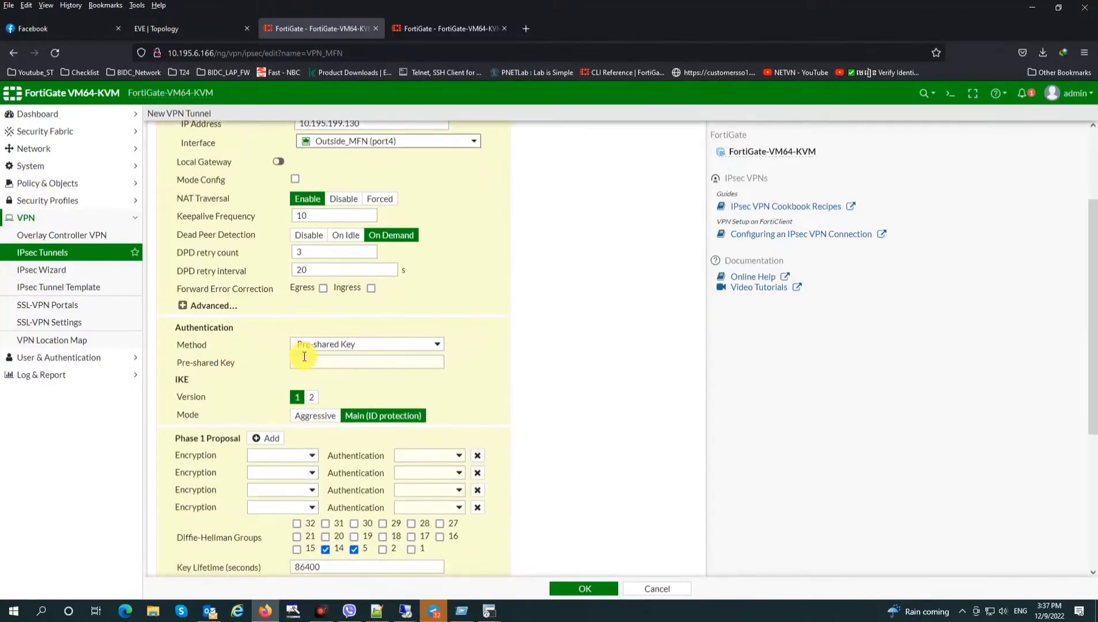
left_click(374, 365)
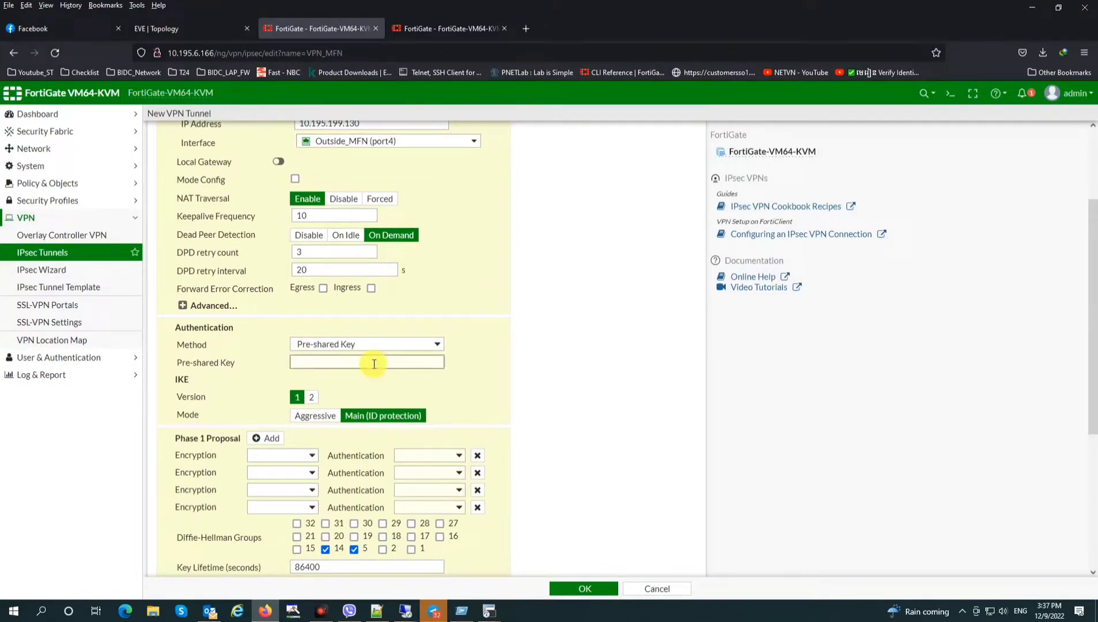
left_click(373, 364)
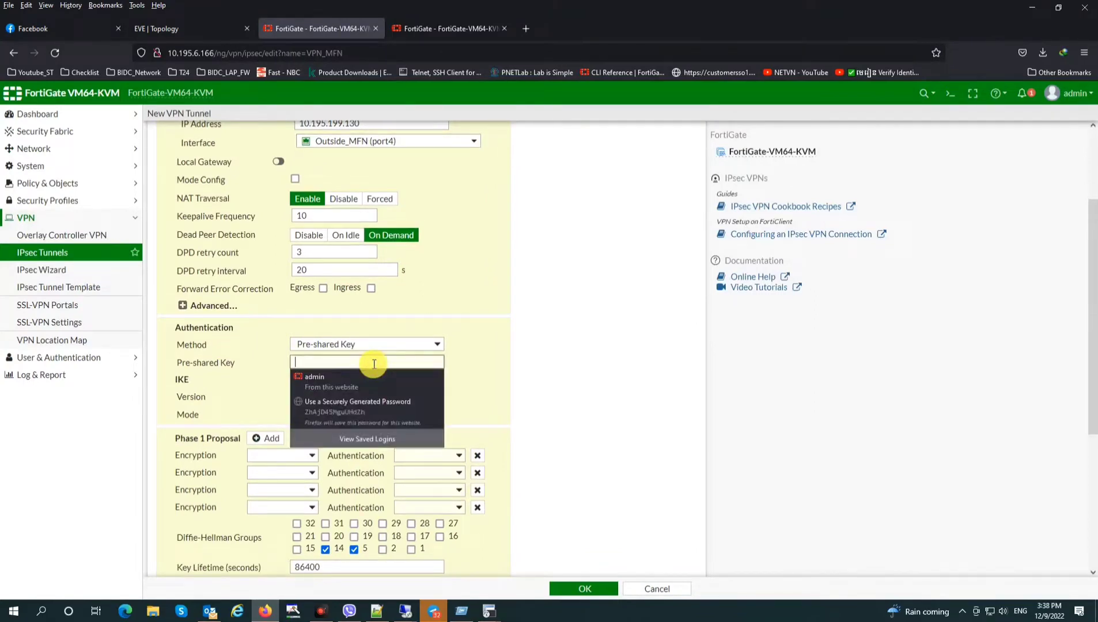
key("super+r")
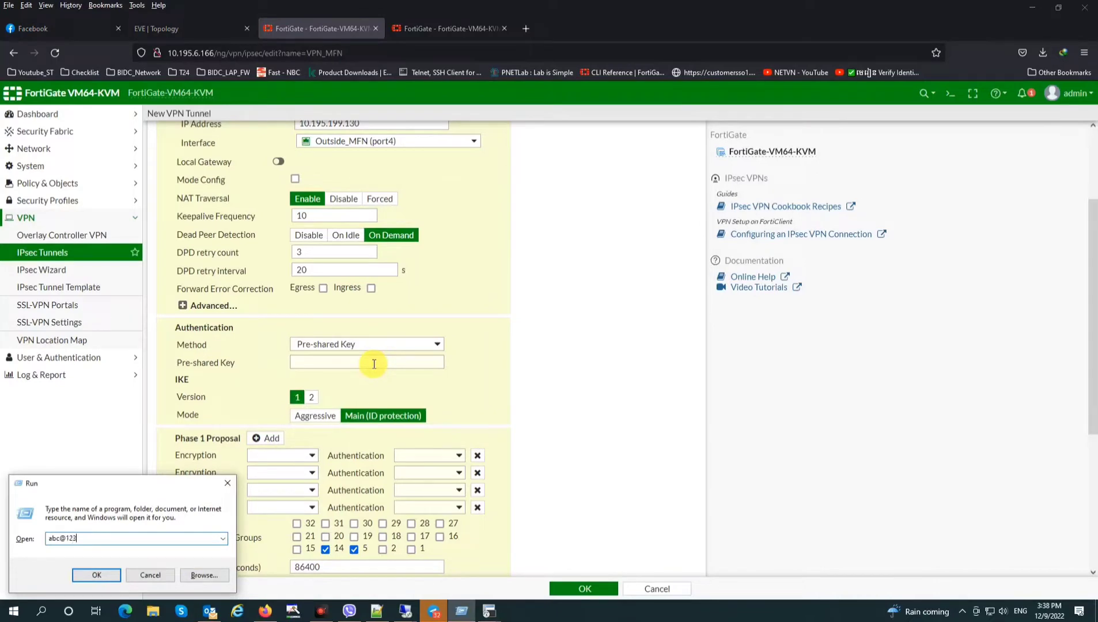
left_click(374, 365)
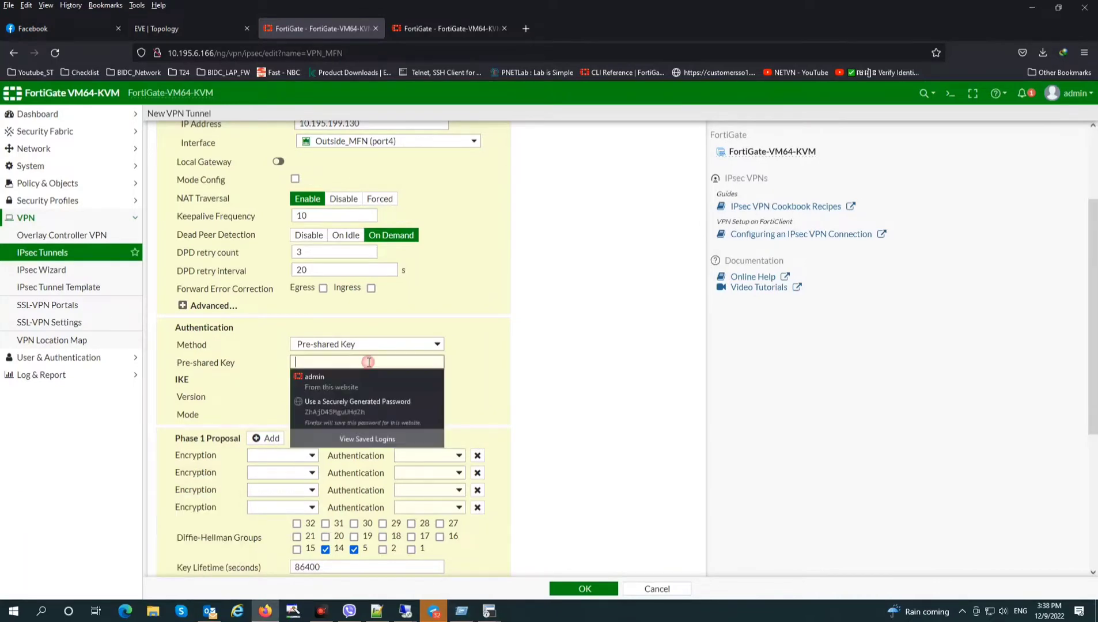
key("ctrl+v")
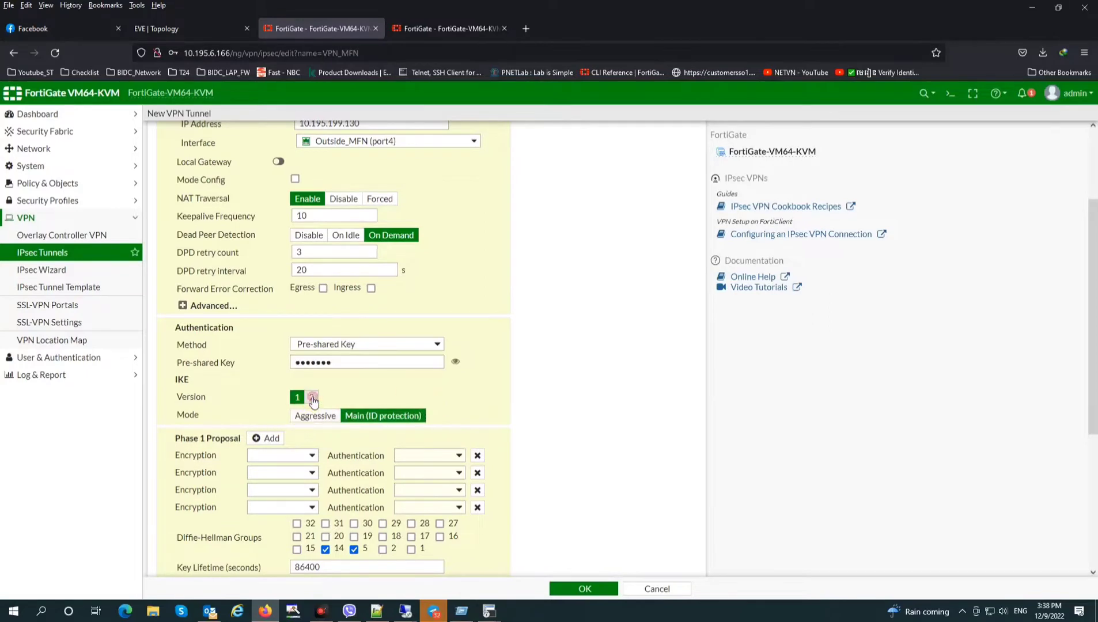
left_click(311, 397)
Reduce Phase 1 to a single DES/SHA1 proposal with Diffie-Hellman groups 1 and 2
left_click(477, 441)
left_click(477, 440)
left_click(477, 441)
left_click(477, 441)
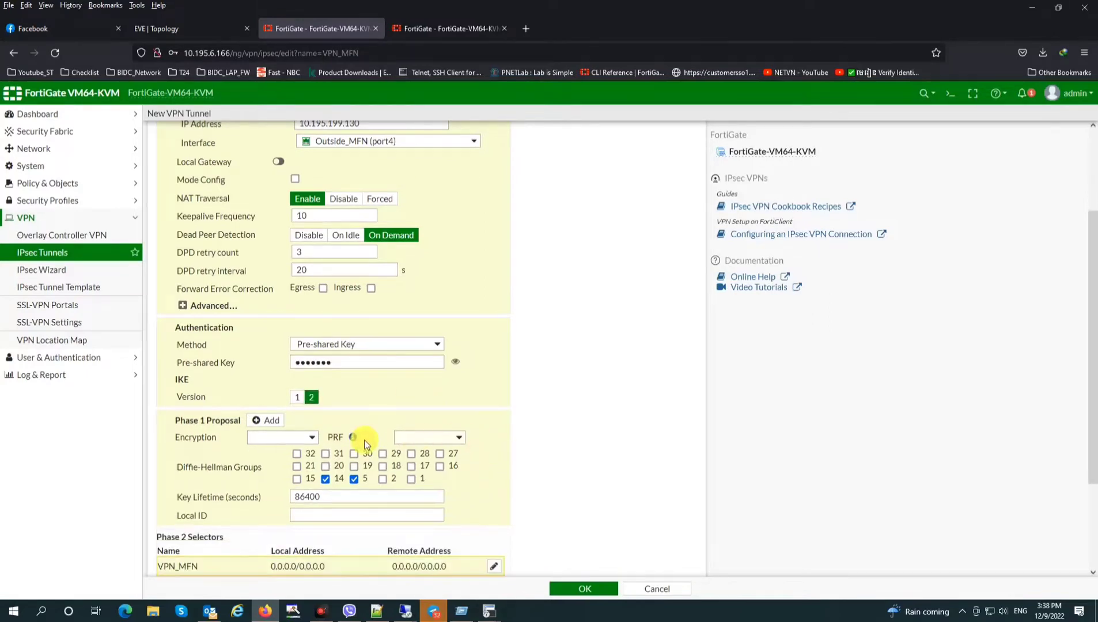
left_click(282, 438)
left_click(281, 465)
left_click(282, 438)
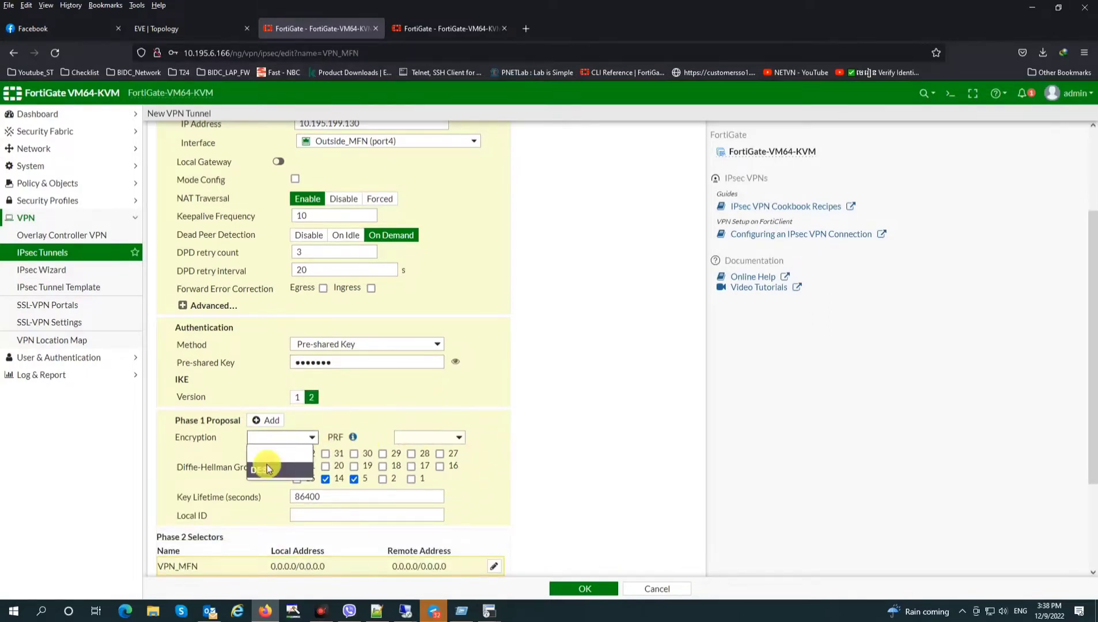
left_click(267, 464)
left_click(428, 438)
left_click(422, 487)
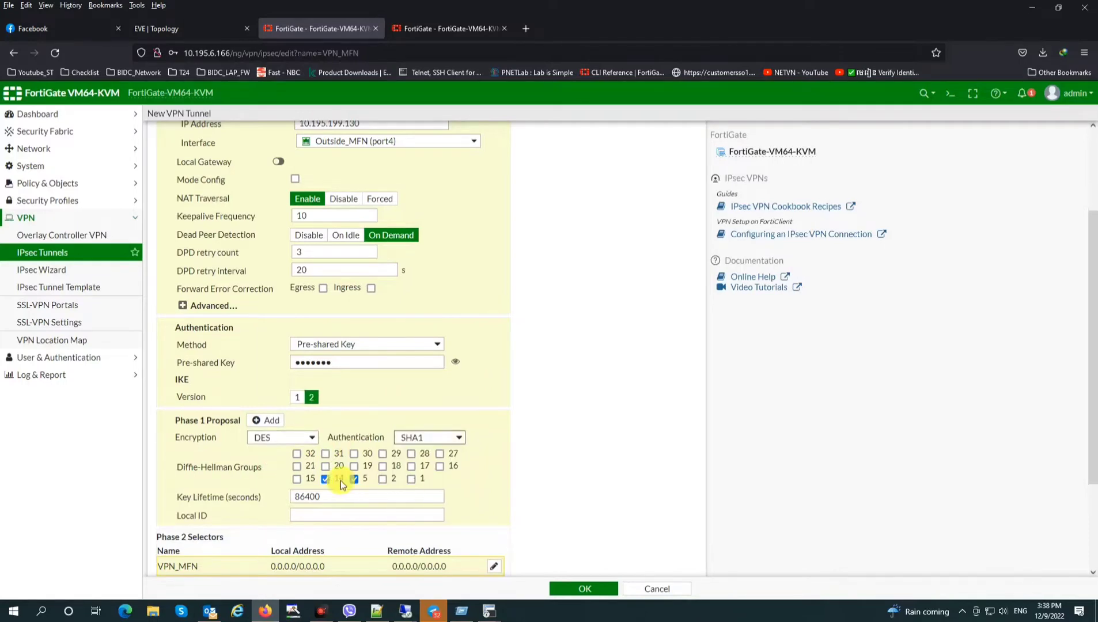
left_click(353, 479)
left_click(411, 478)
scroll(415, 481, "down", 3)
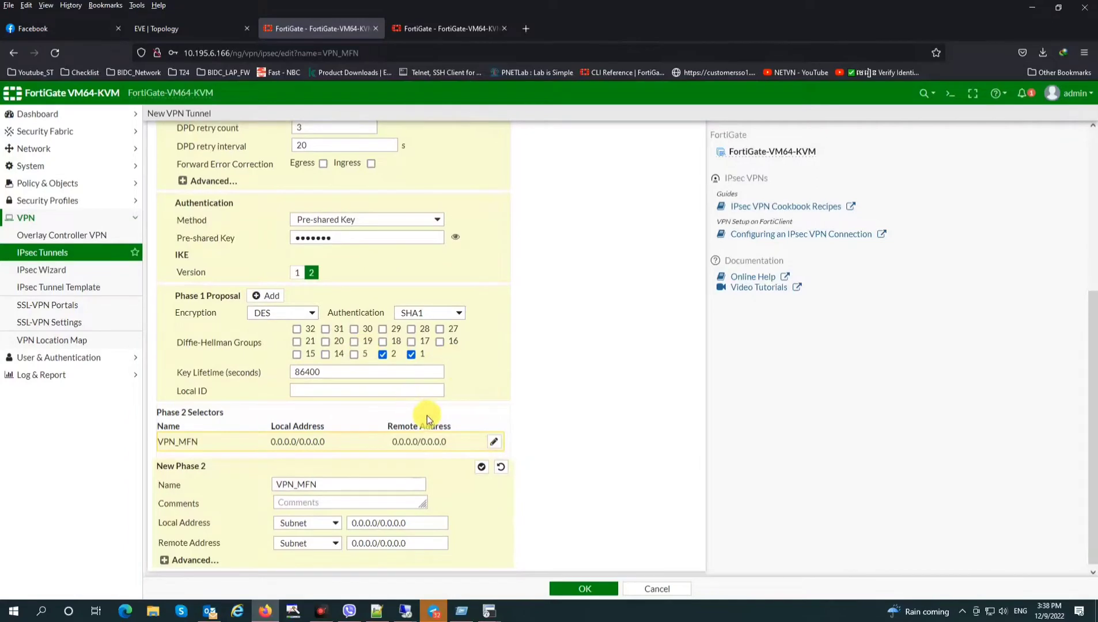
Reduce Phase 2 to a single DES/SHA1 proposal with Diffie-Hellman groups 1 and 2
left_click(191, 559)
scroll(289, 512, "down", 6)
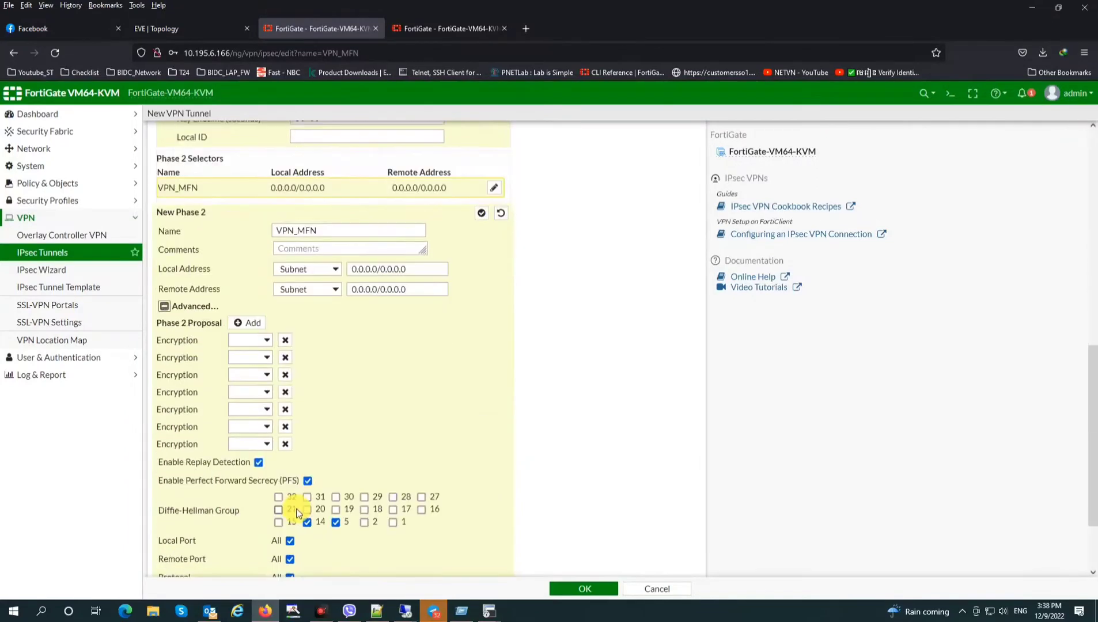
left_click(286, 343)
left_click(286, 344)
left_click(286, 343)
left_click(287, 344)
left_click(286, 343)
left_click(285, 345)
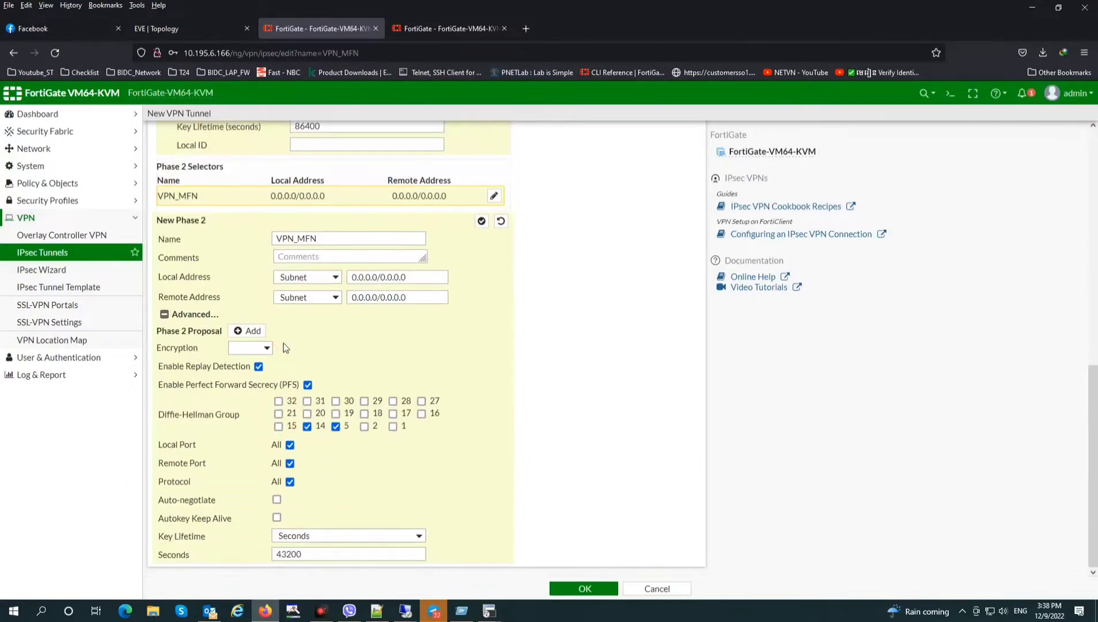
left_click(249, 348)
left_click(244, 396)
left_click(398, 349)
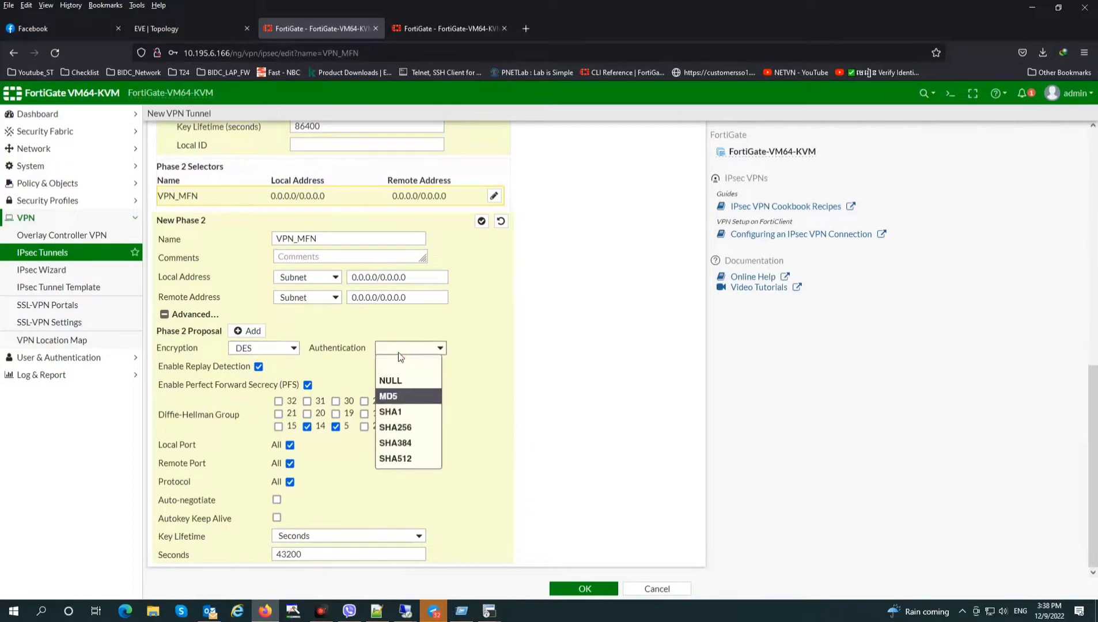
left_click(390, 412)
left_click(307, 426)
left_click(336, 426)
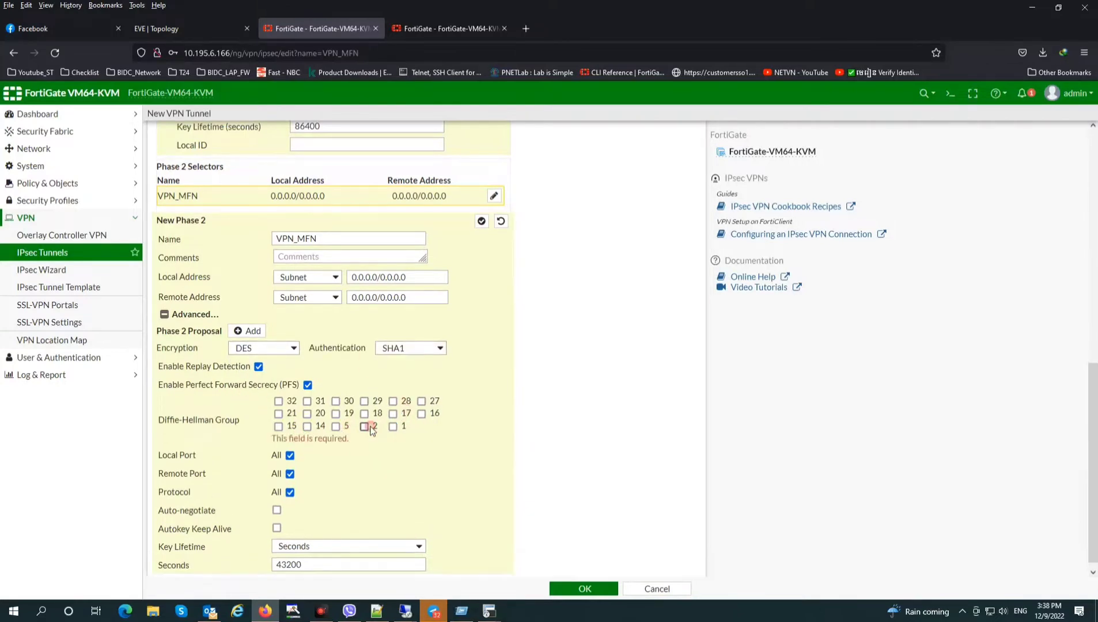
left_click(366, 426)
left_click(393, 426)
scroll(577, 430, "up", 10)
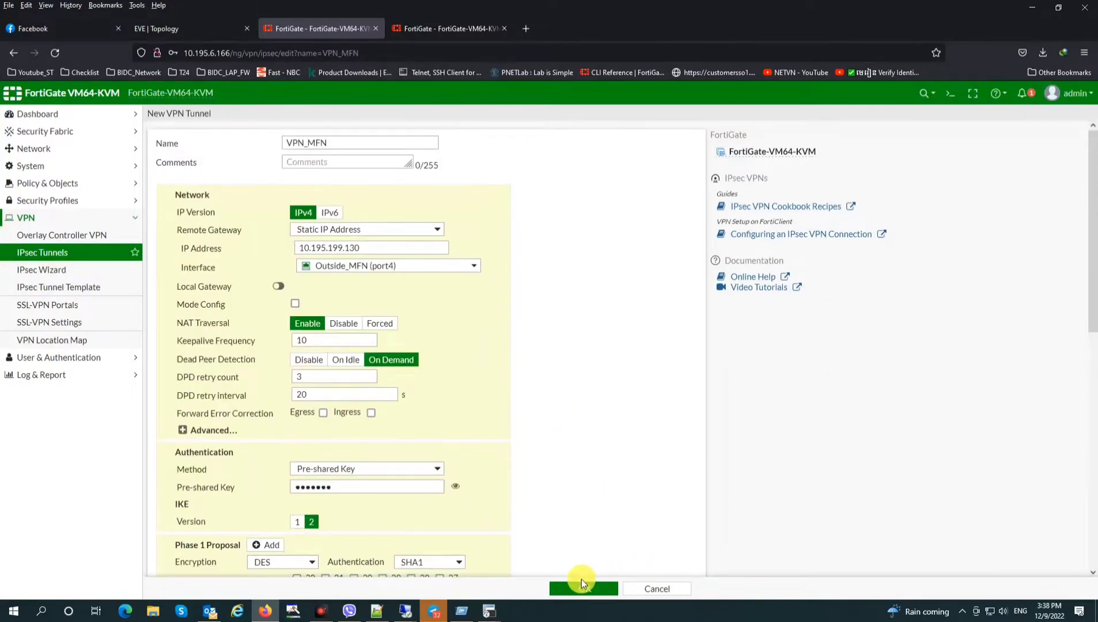
Save VPN_MFN, decline the browser login prompt, and create custom tunnel VPN_MKN
left_click(583, 588)
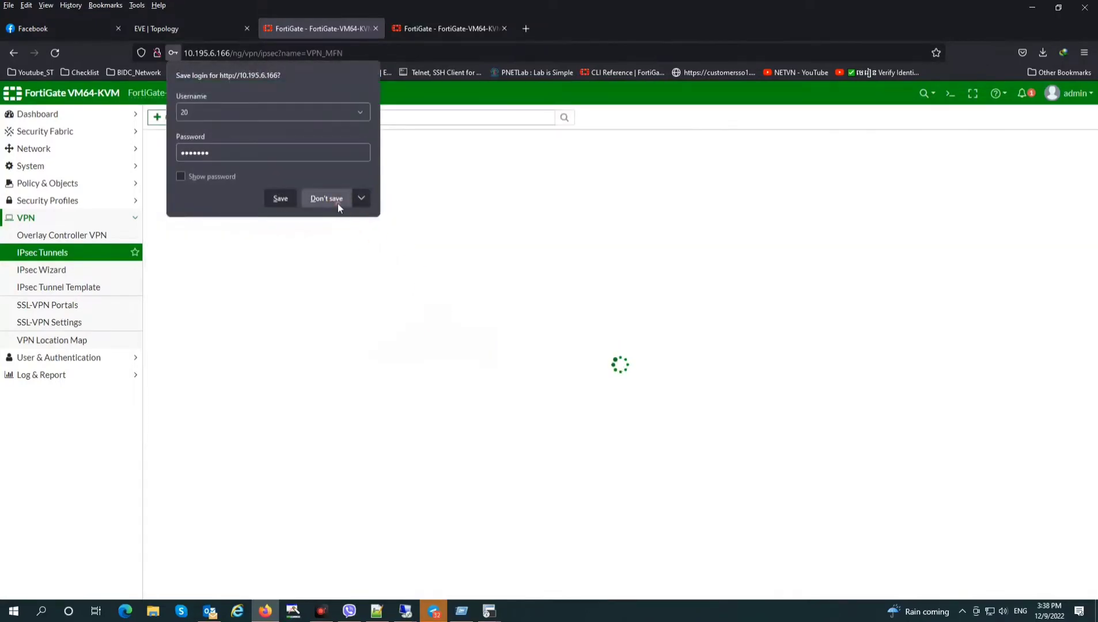
left_click(338, 201)
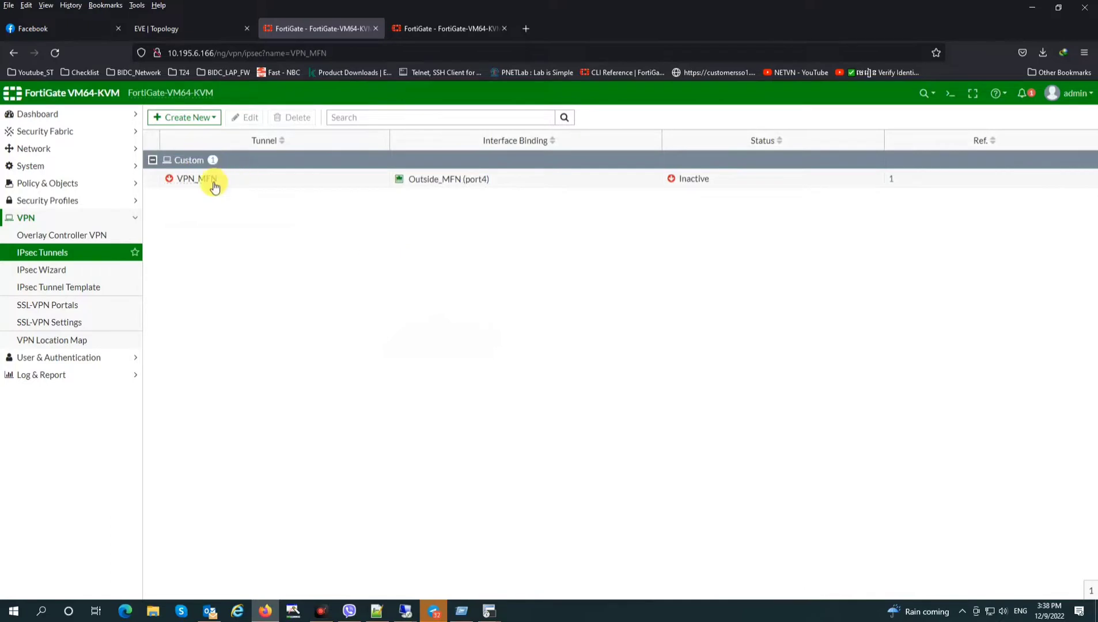
left_click(201, 117)
left_click(186, 134)
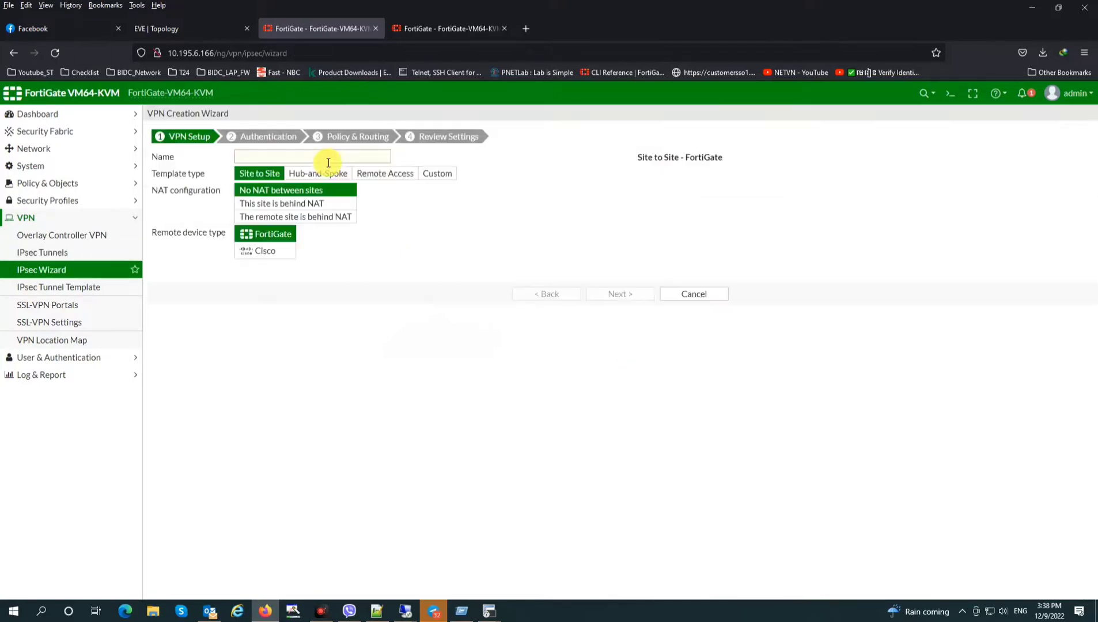
left_click(421, 173)
left_click(289, 157)
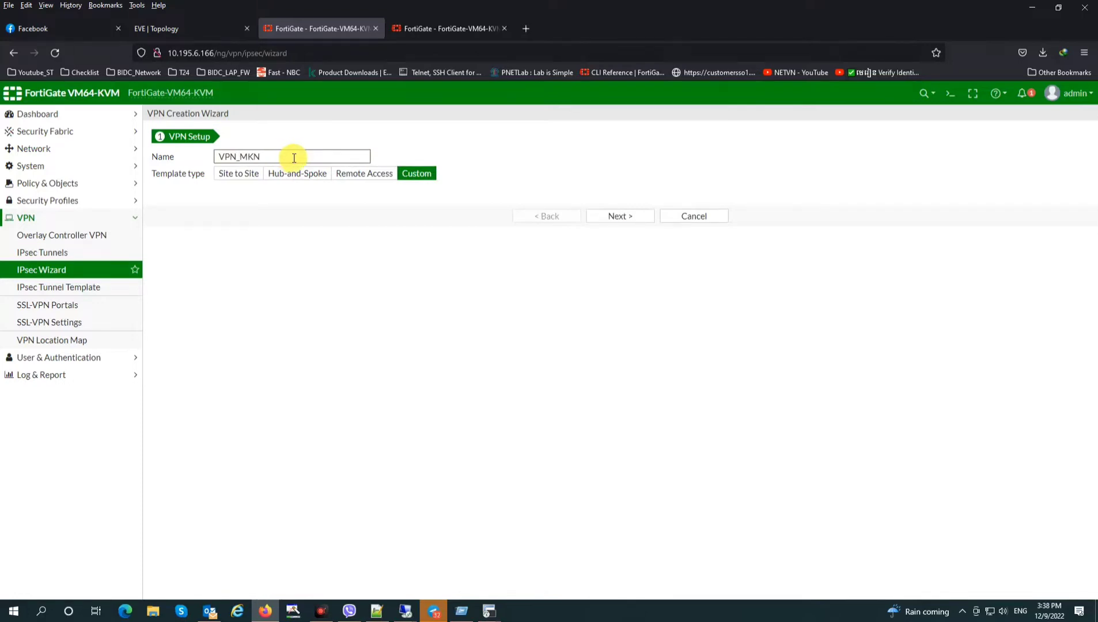
type("VPN_MKN")
left_click(621, 217)
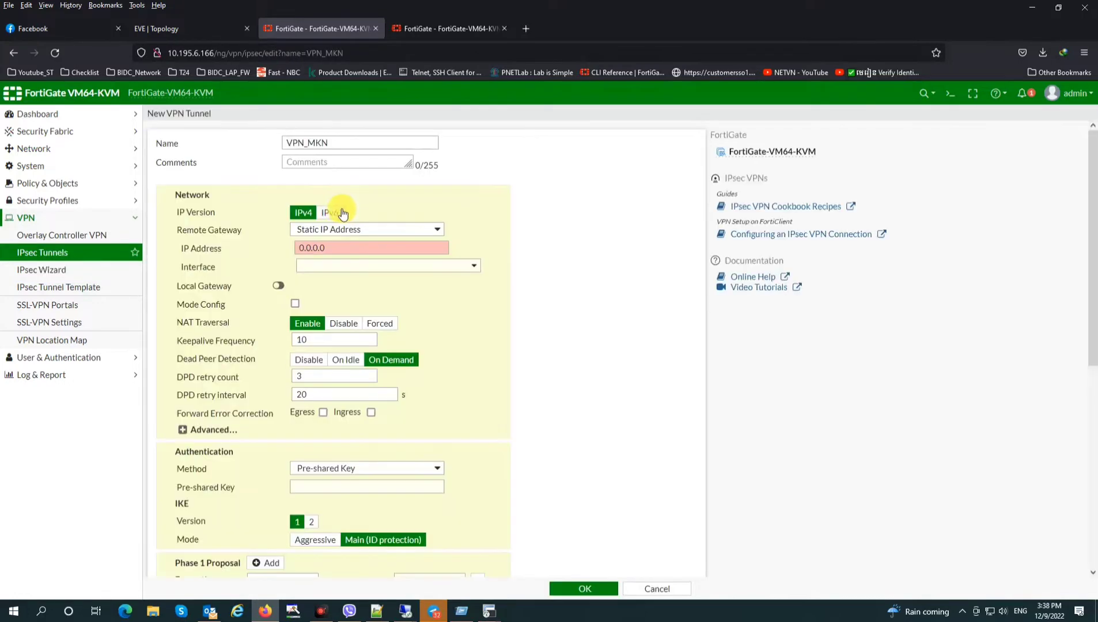
Set VPN_MKN's remote gateway to 10.195.199.134 and its interface to Outside_MKN (port7)
left_click(273, 249)
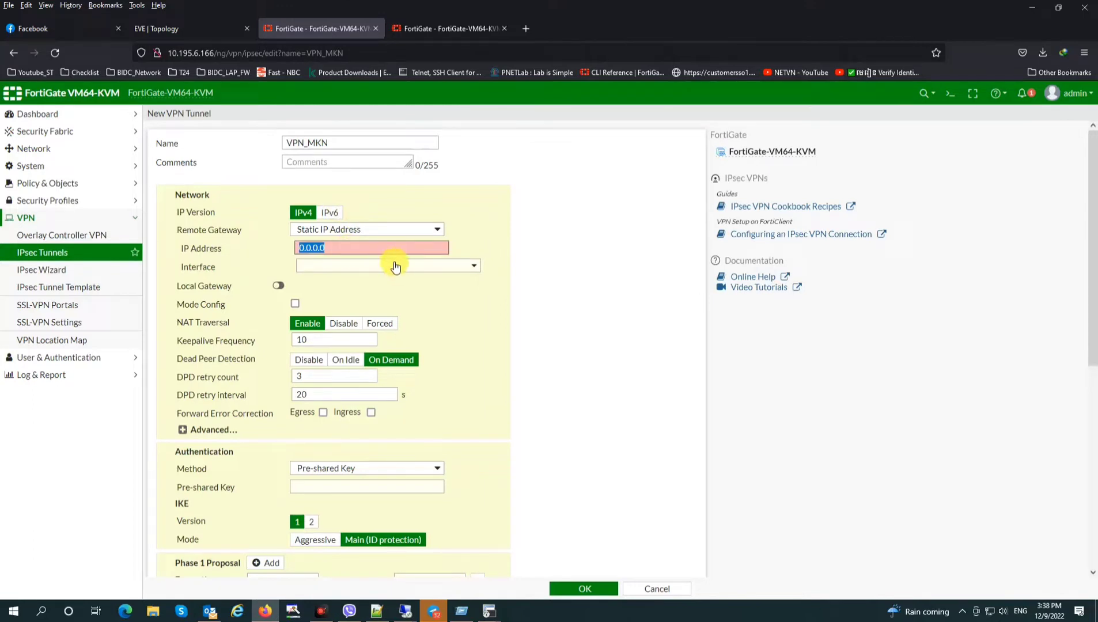
type("10.195.199.134")
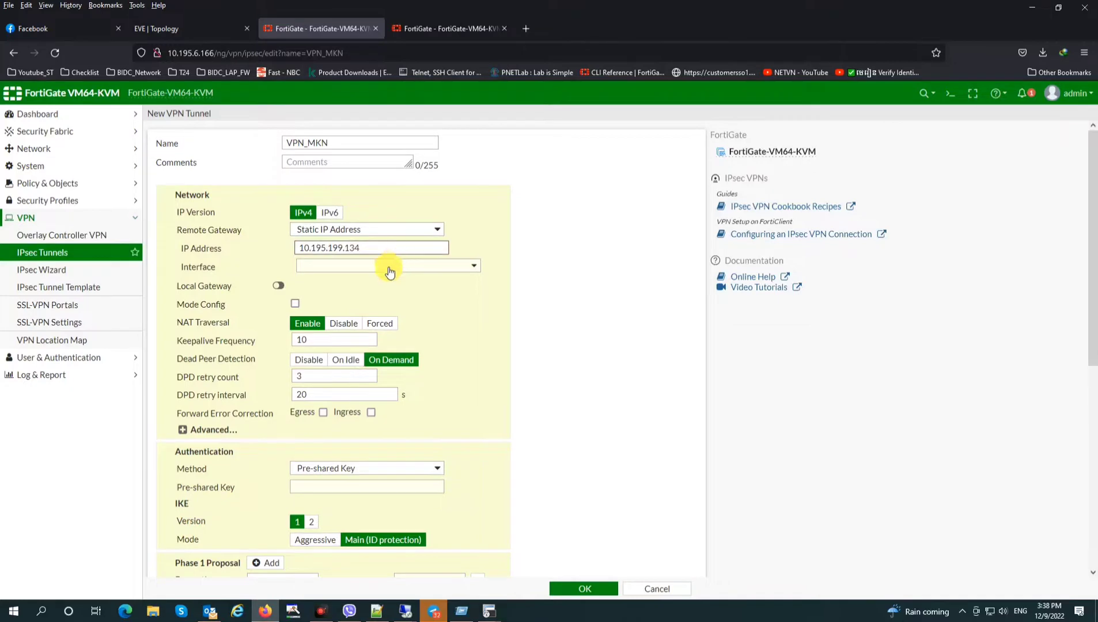
left_click(390, 273)
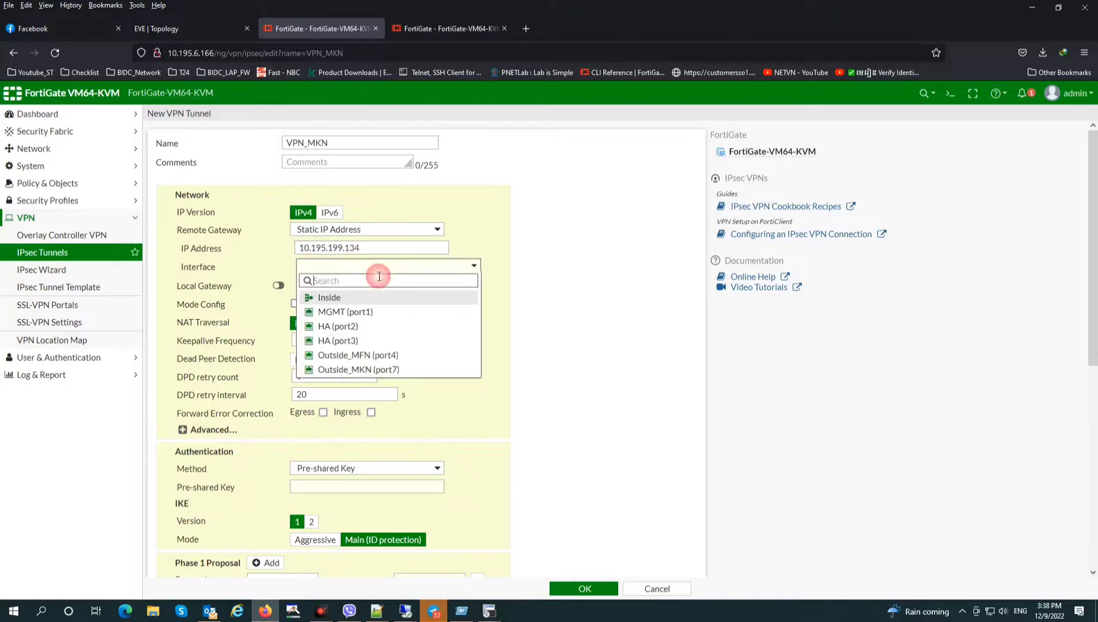
left_click(378, 356)
left_click(380, 266)
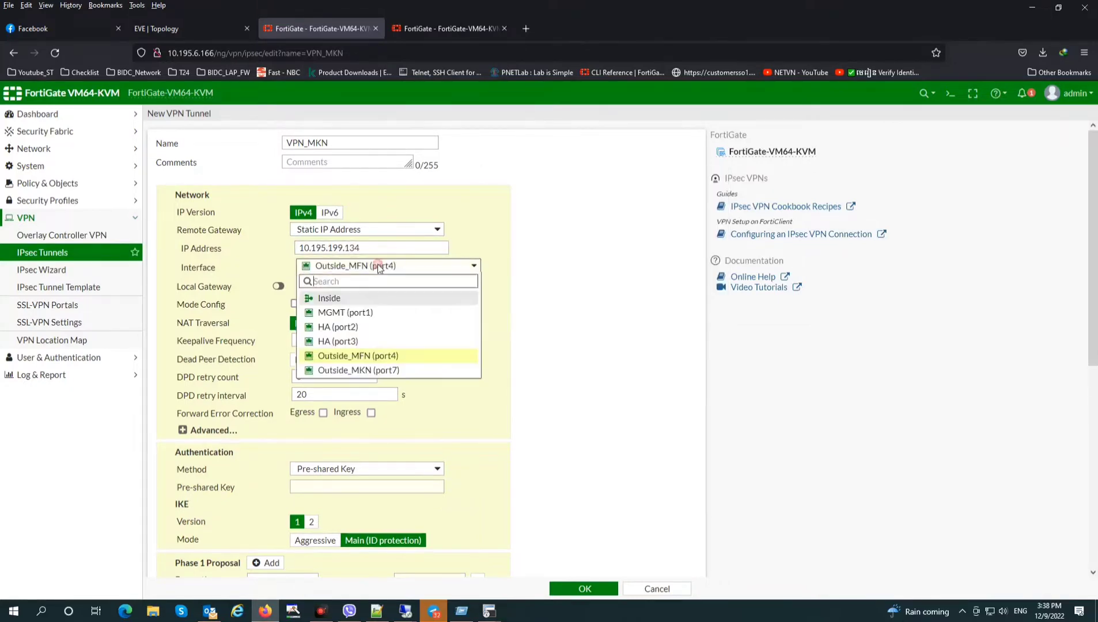
left_click(370, 371)
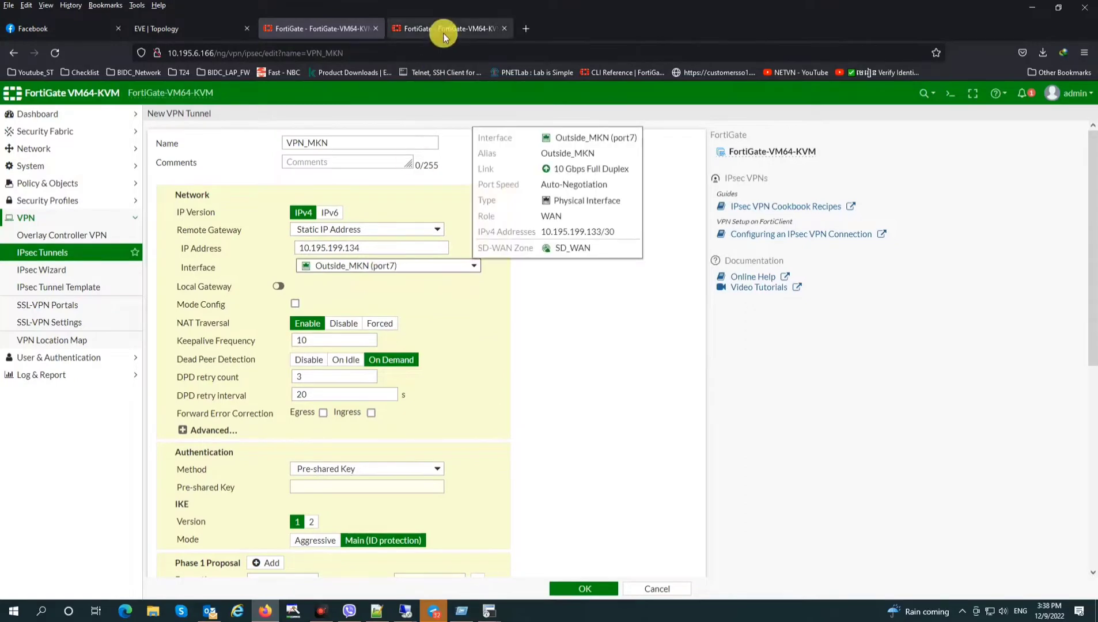
left_click(448, 28)
left_click(536, 415)
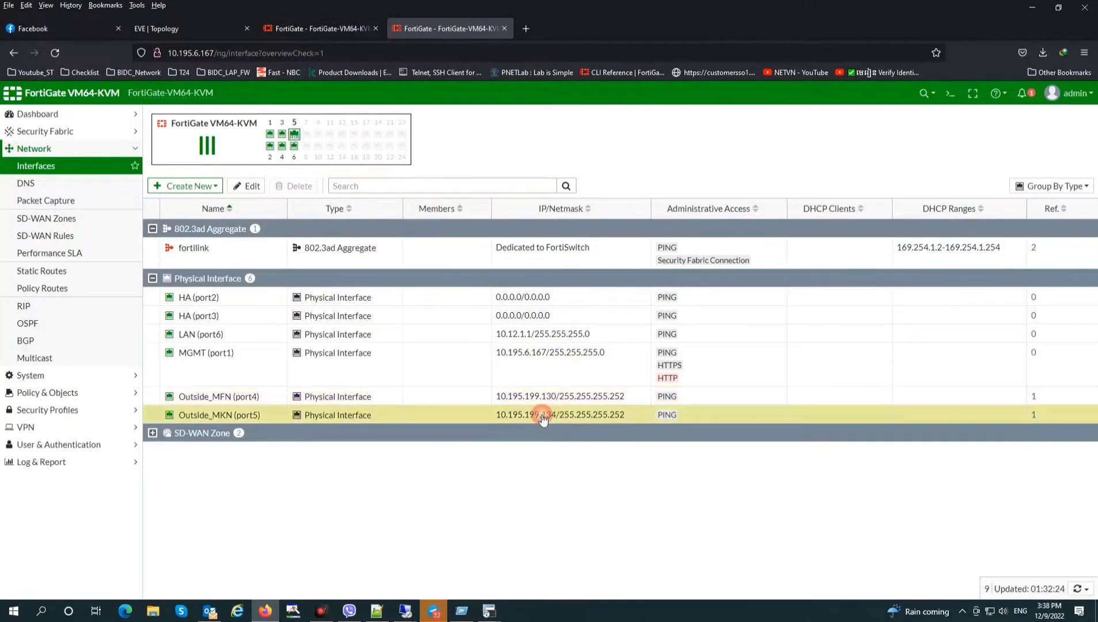
left_click(355, 30)
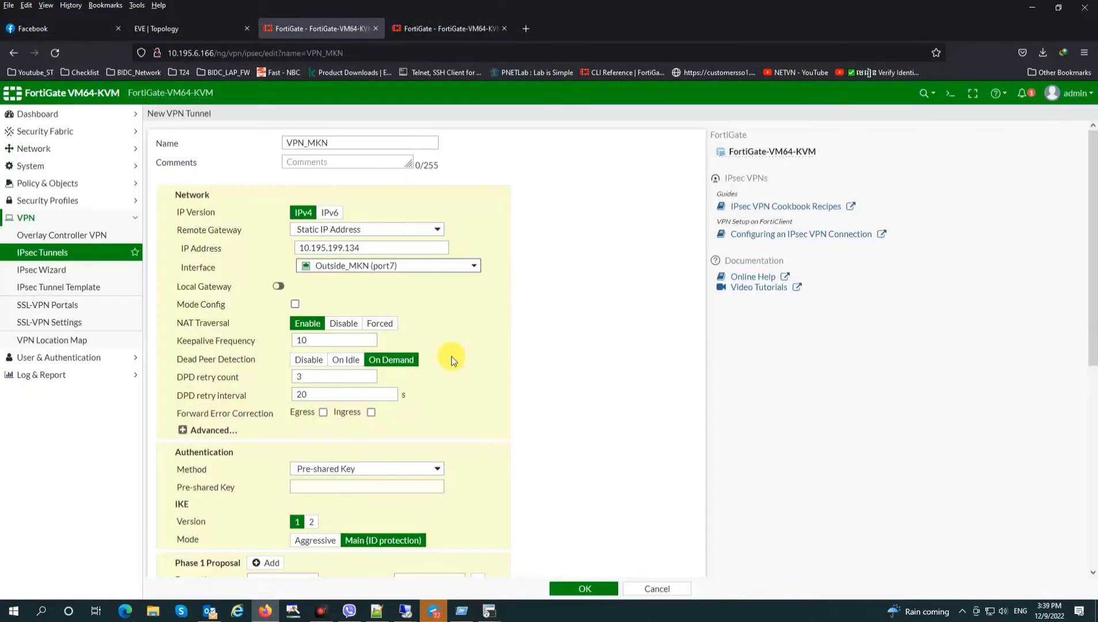
Reduce Phase 1 to a DES/SHA1 proposal with Diffie-Hellman groups 1 and 2
scroll(451, 360, "down", 3)
left_click(474, 393)
left_click(474, 393)
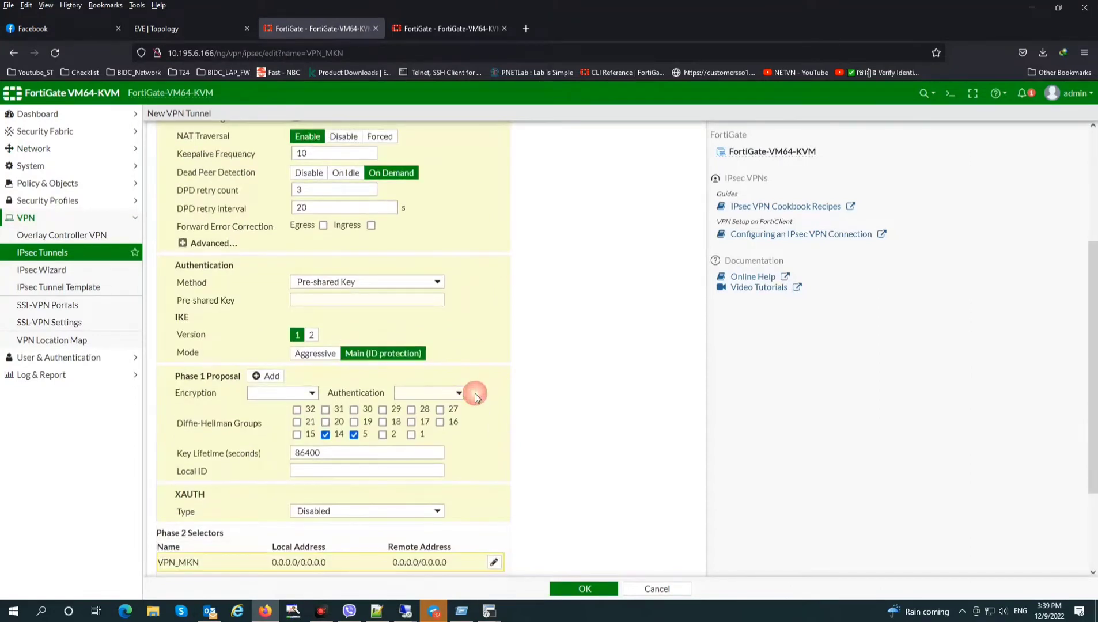
left_click(303, 396)
left_click(428, 392)
left_click(565, 399)
left_click(355, 435)
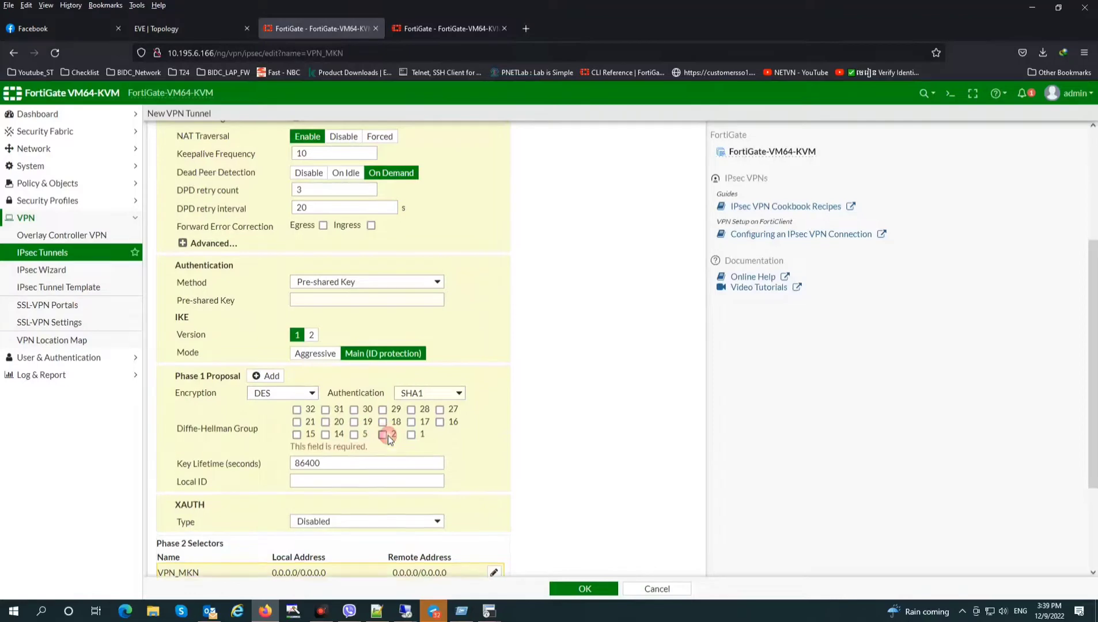
left_click(410, 435)
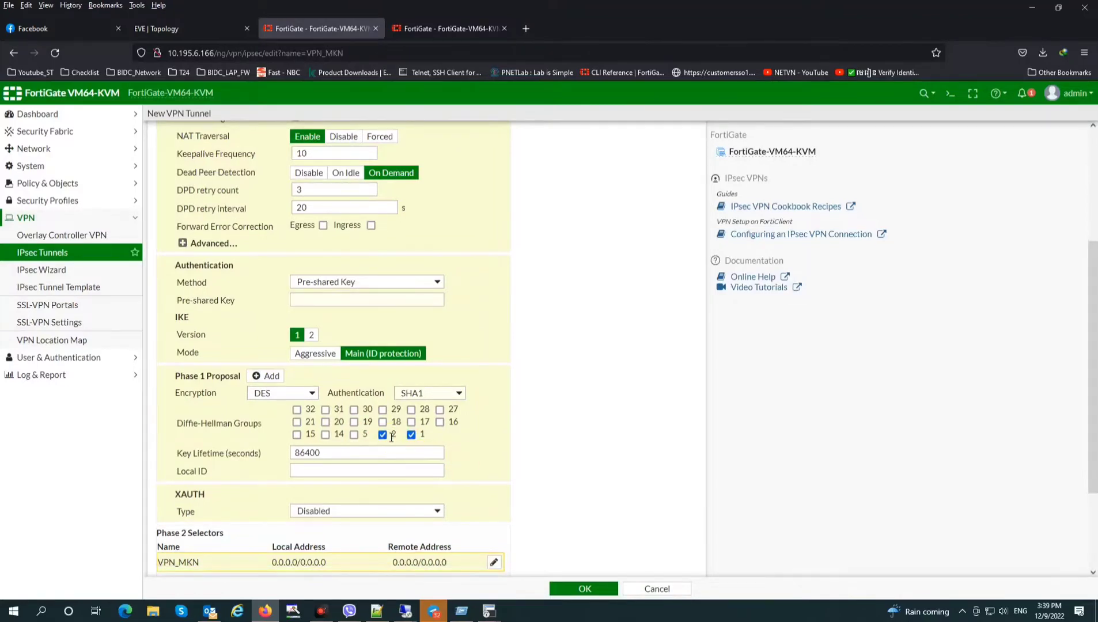
scroll(392, 438, "down", 2)
Reduce Phase 2 to a DES/SHA1 proposal with Diffie-Hellman groups 1 and 2
left_click(197, 556)
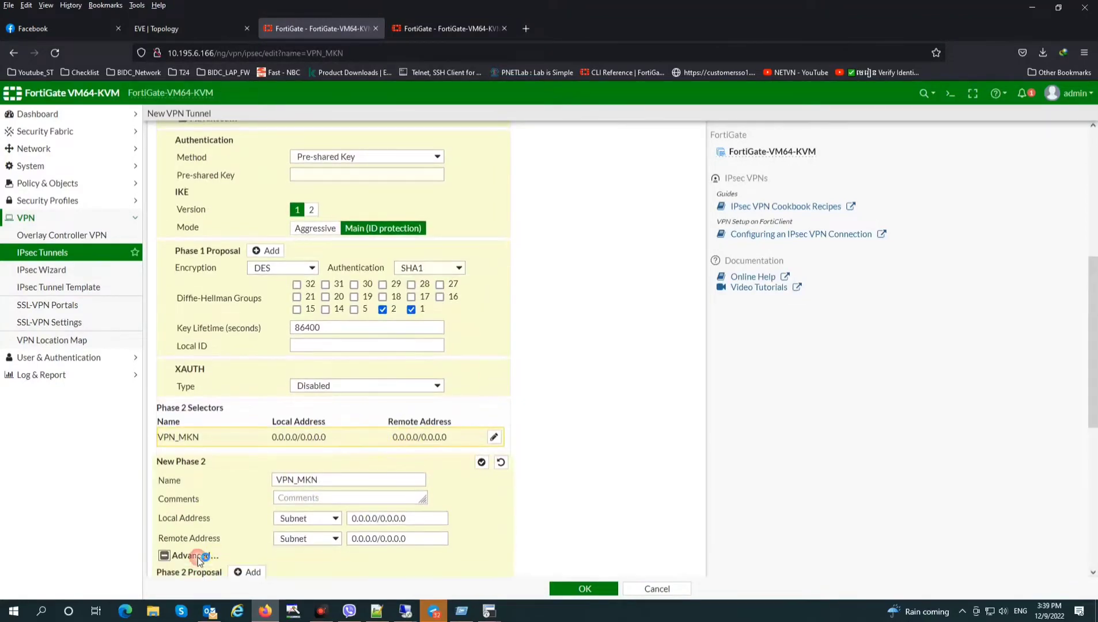
scroll(197, 557, "down", 4)
left_click(285, 340)
left_click(285, 340)
left_click(285, 340)
left_click(285, 340)
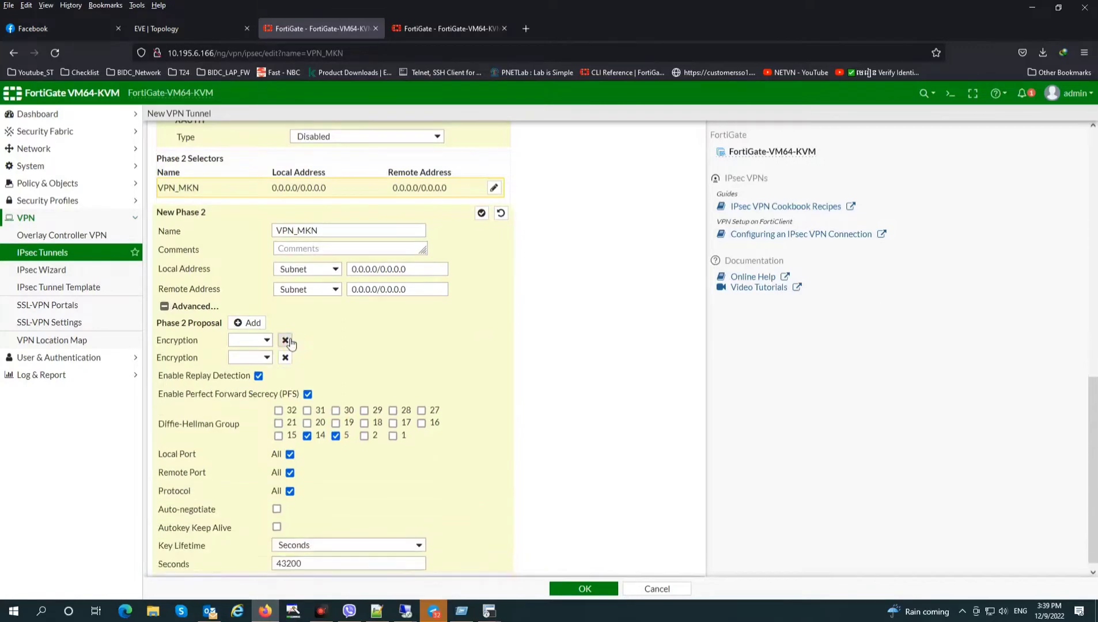
left_click(285, 340)
left_click(254, 348)
left_click(242, 393)
left_click(398, 348)
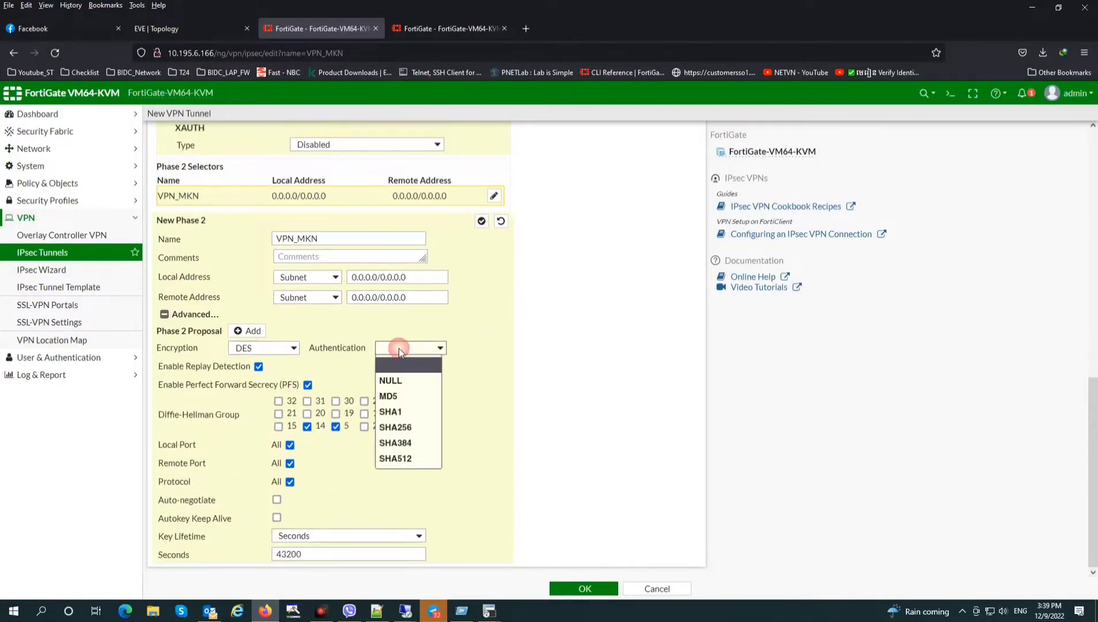
left_click(396, 411)
left_click(308, 426)
left_click(337, 427)
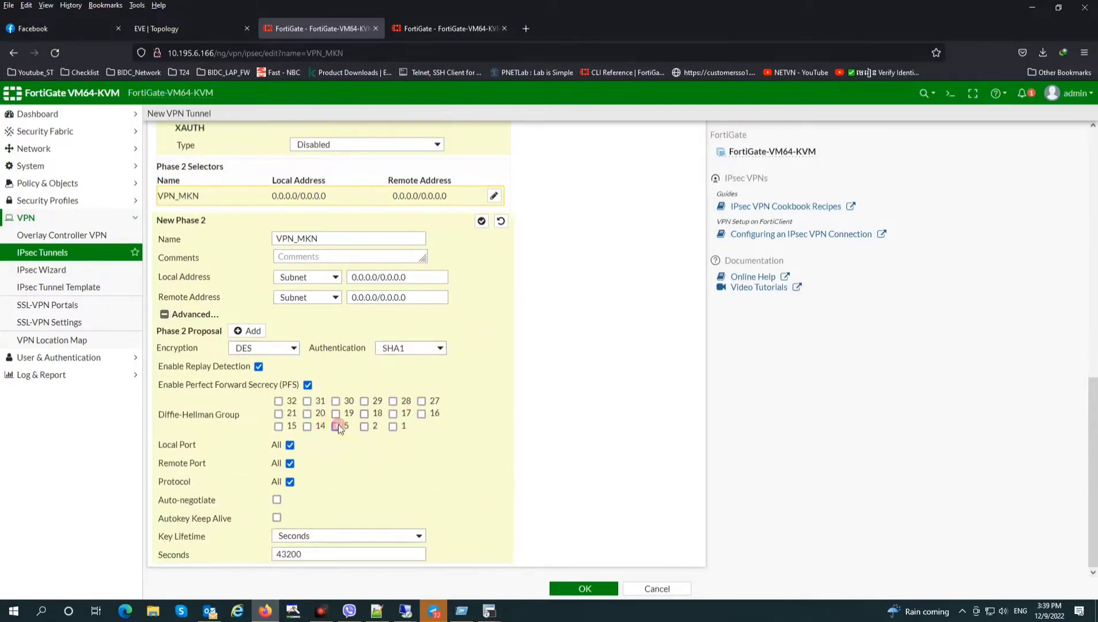
left_click(364, 426)
left_click(394, 426)
scroll(518, 471, "up", 4)
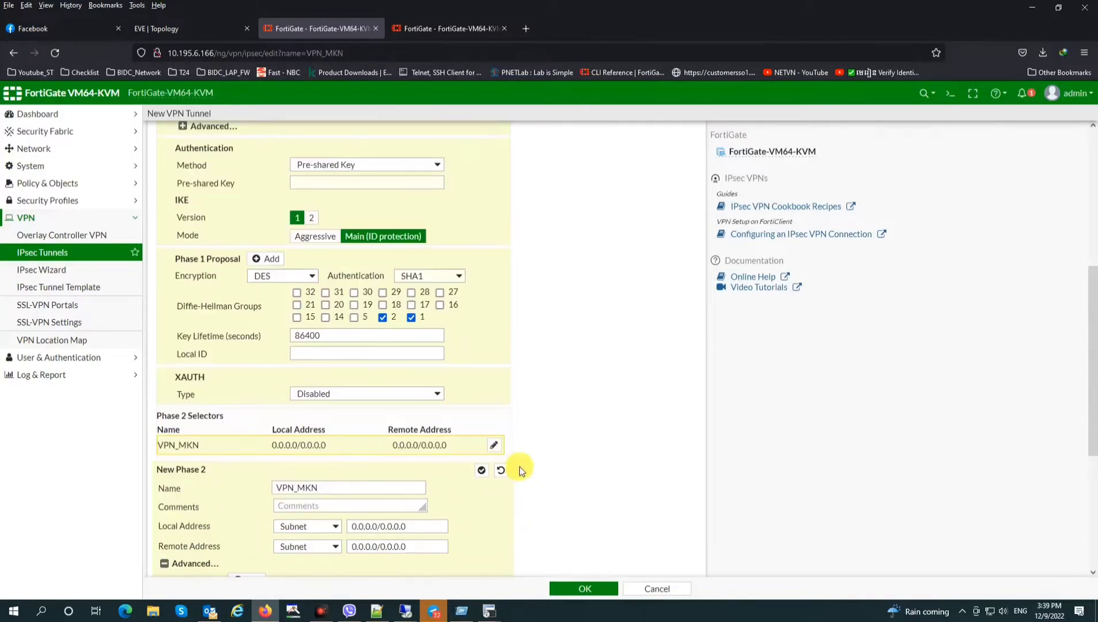
Switch VPN_MKN to IKE version 2 and reapply the DES/SHA1 Phase 1 proposal
left_click(465, 613)
left_click(98, 536)
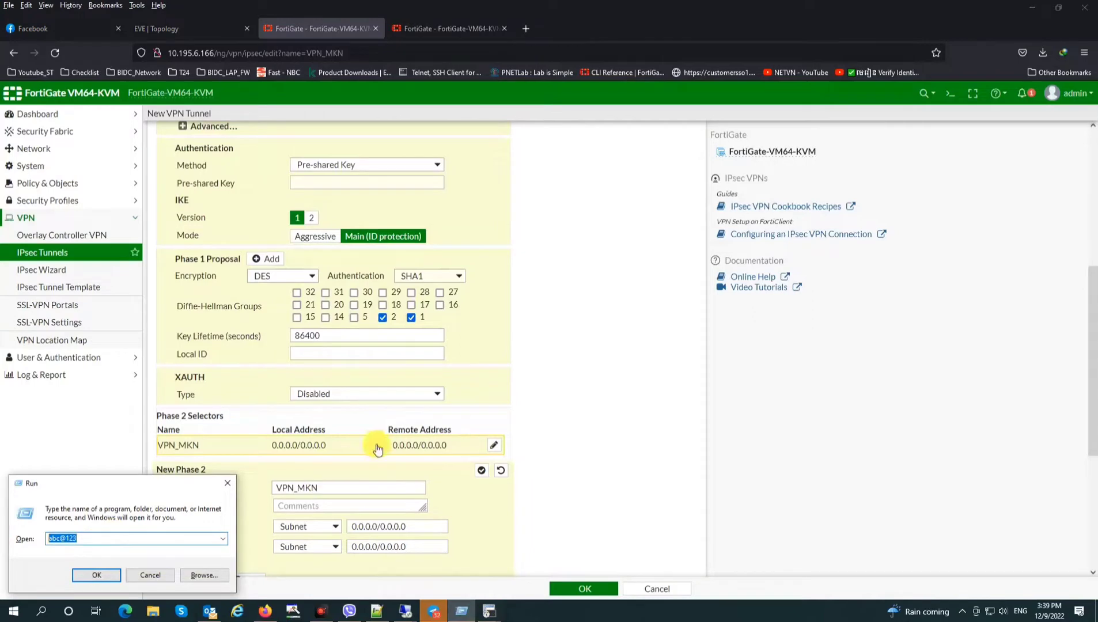
left_click(358, 394)
left_click(357, 396)
scroll(499, 345, "up", 2)
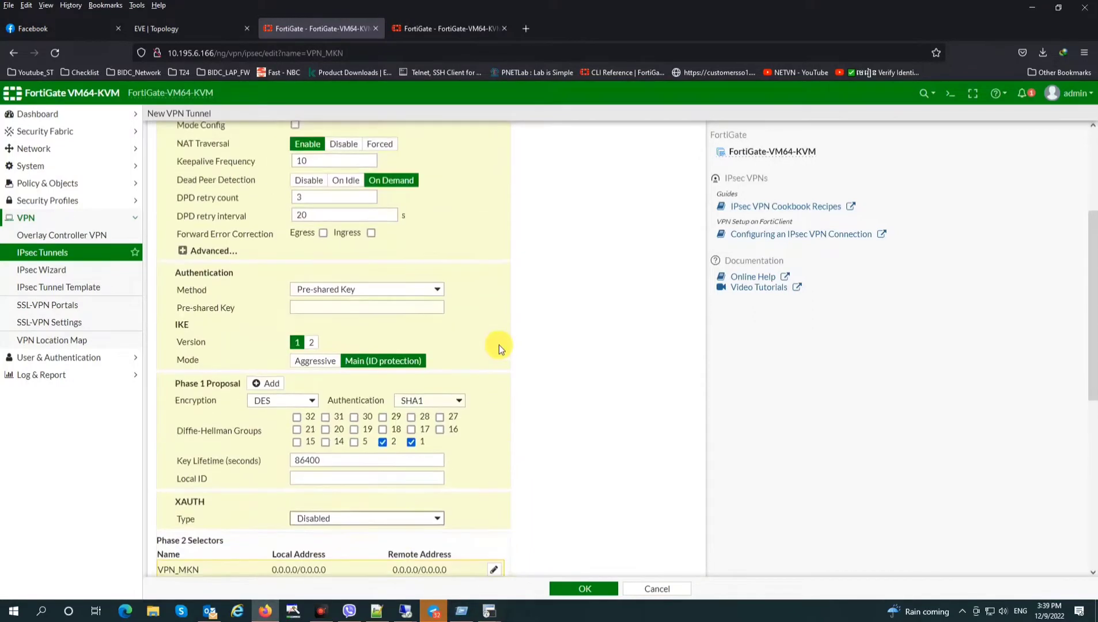
left_click(312, 343)
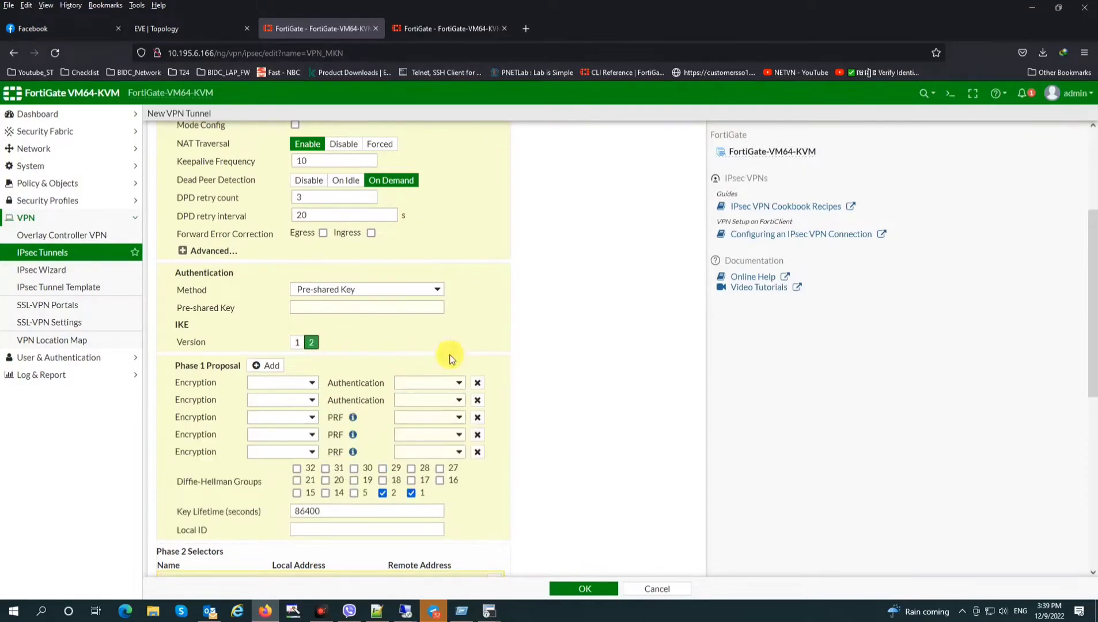
triple_click(478, 383)
left_click(477, 383)
left_click(281, 383)
left_click(265, 423)
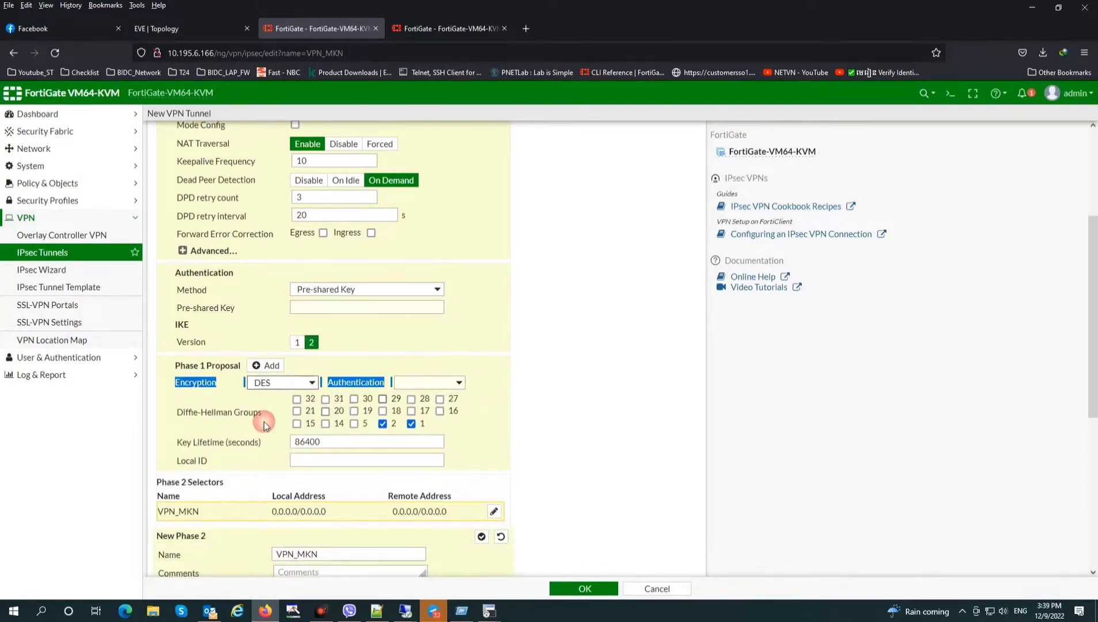
left_click(428, 383)
left_click(450, 429)
left_click(375, 363)
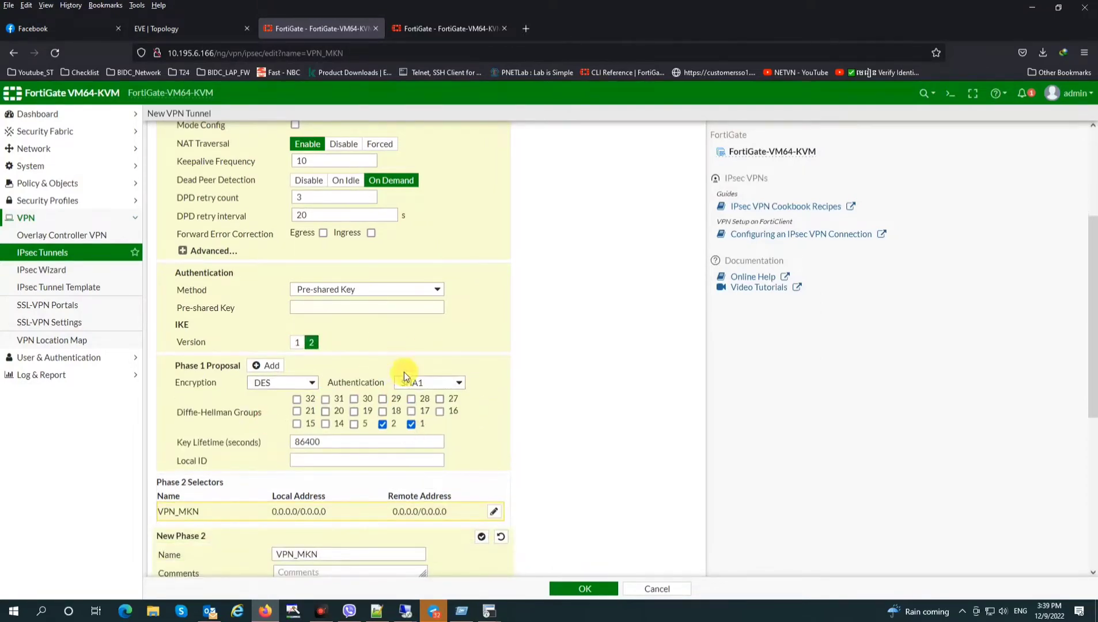
Enter the tunnel's pre-shared key and save VPN_MKN
left_click(326, 307)
type("fortinet")
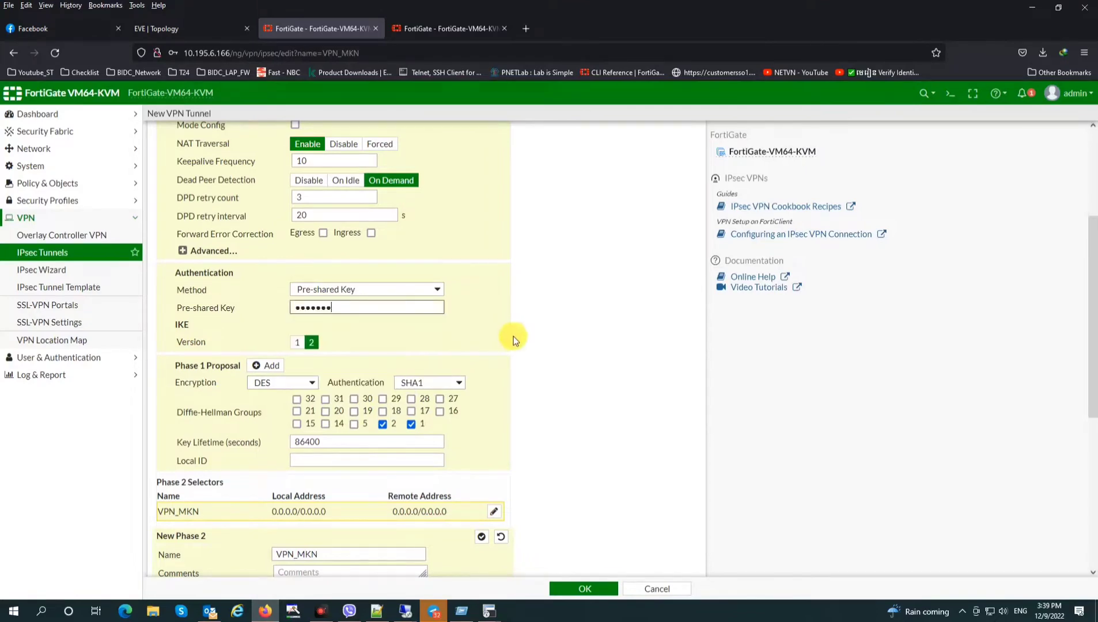
scroll(513, 337, "up", 3)
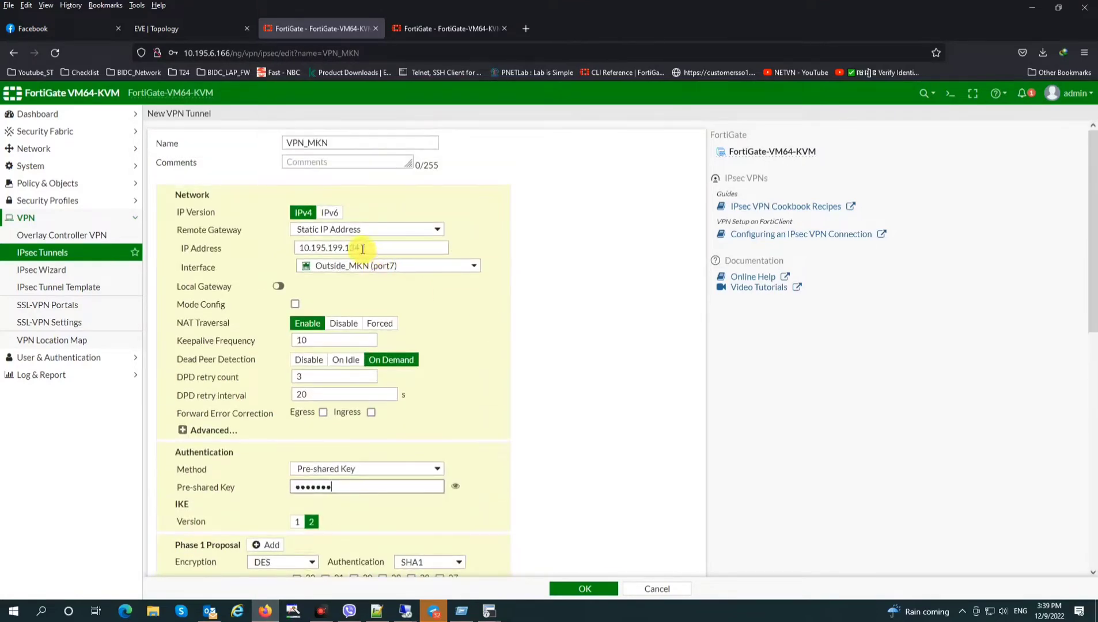
left_click(553, 588)
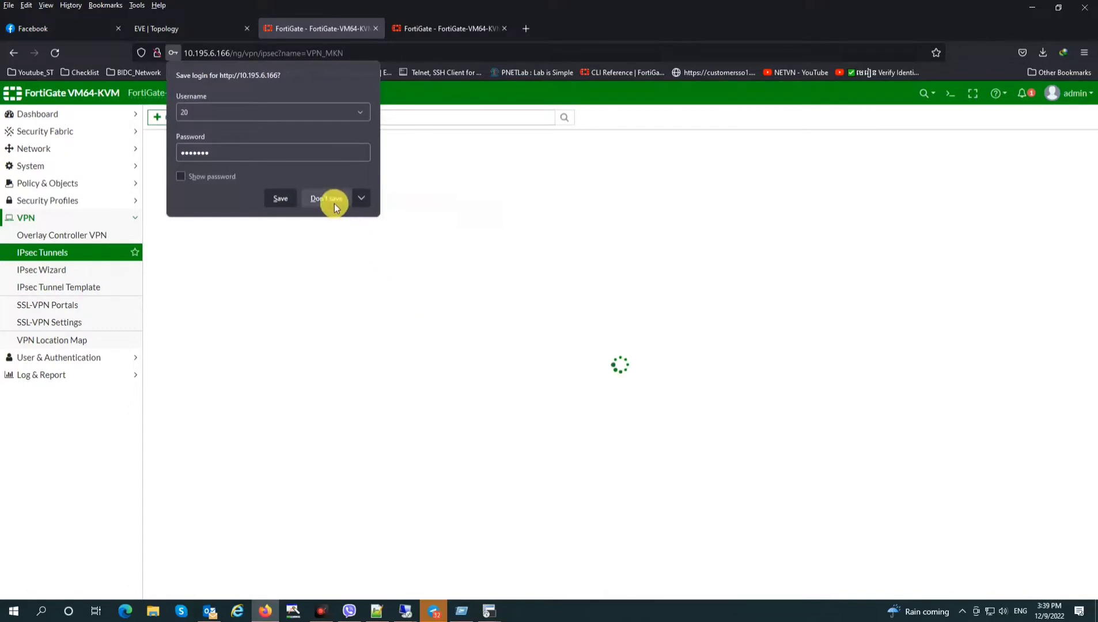
left_click(326, 199)
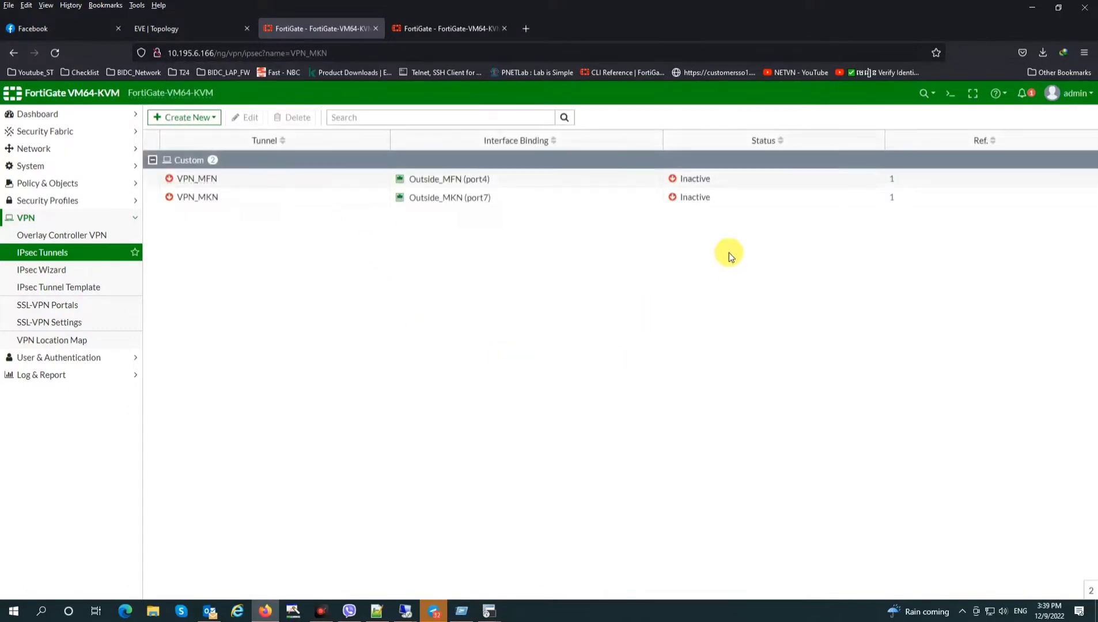
left_click(443, 179)
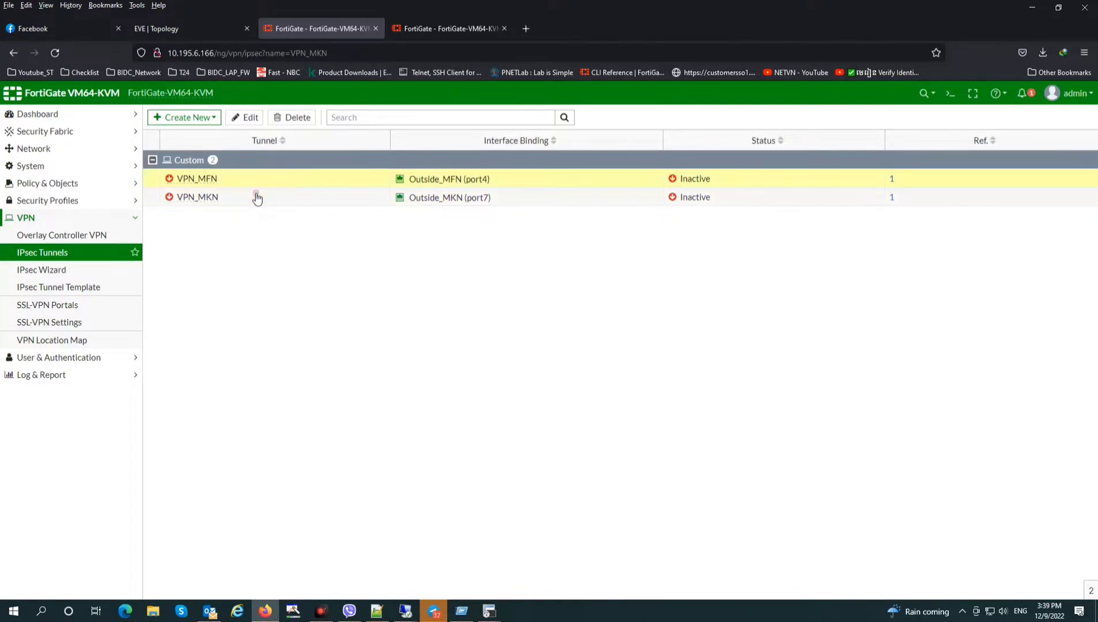
left_click(275, 182)
left_click(240, 197)
left_click(258, 182)
left_click(235, 198)
left_click(277, 177)
left_click(268, 196)
left_click(249, 179)
left_click(242, 195)
left_click(256, 182)
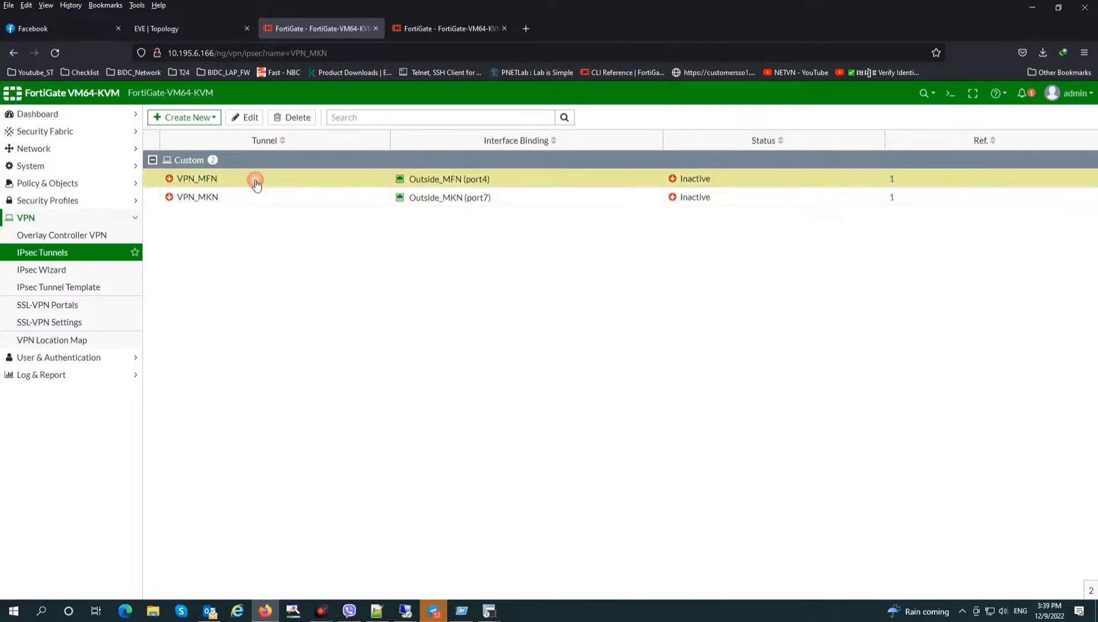
left_click(41, 149)
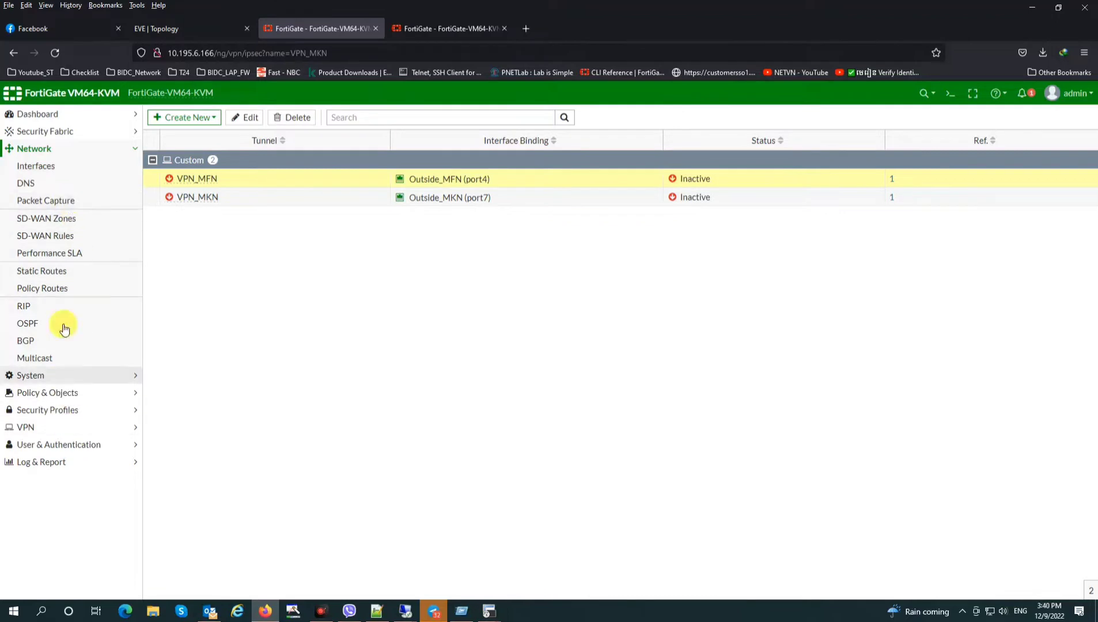
Create a new SD-WAN zone named SD-WAN_VPN under Network > SD-WAN Zones
left_click(53, 236)
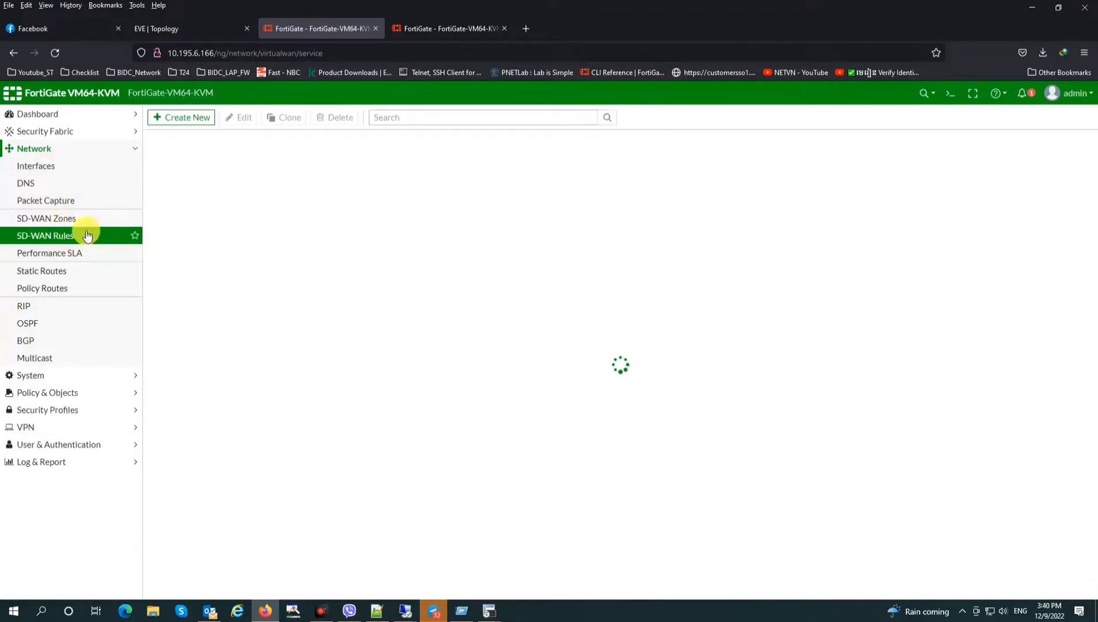
left_click(49, 218)
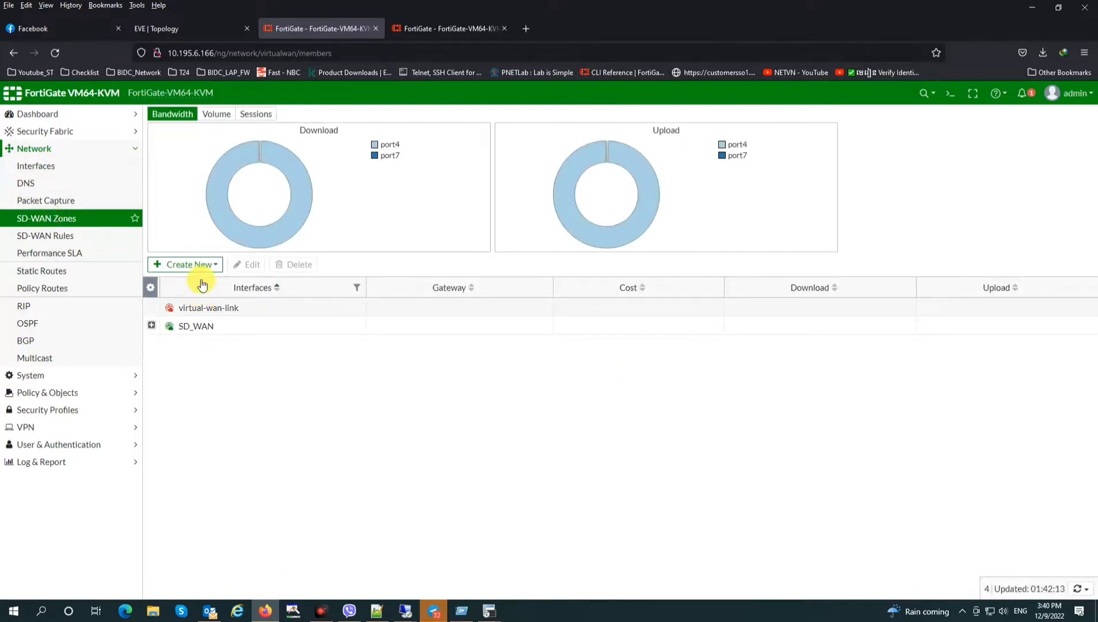
left_click(196, 266)
left_click(193, 294)
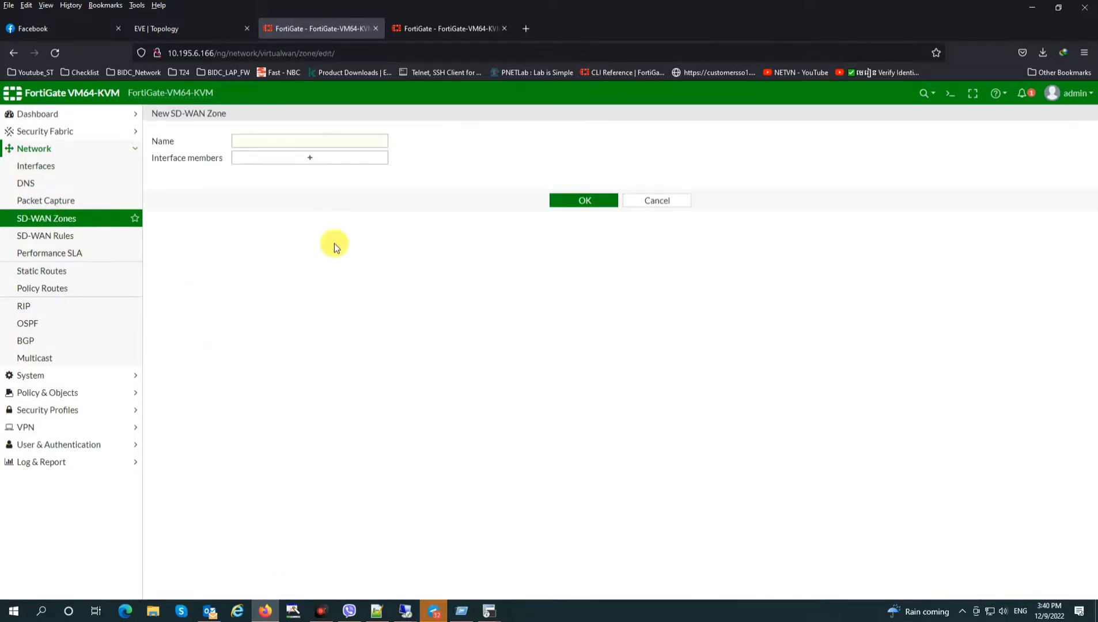
left_click(294, 144)
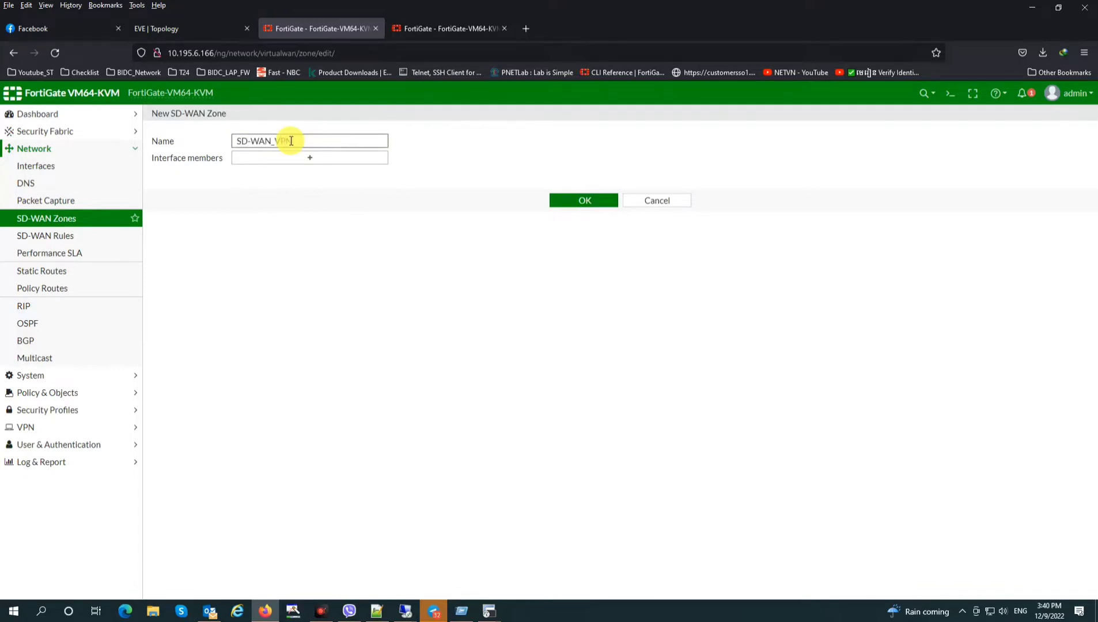
left_click(296, 166)
left_click(582, 198)
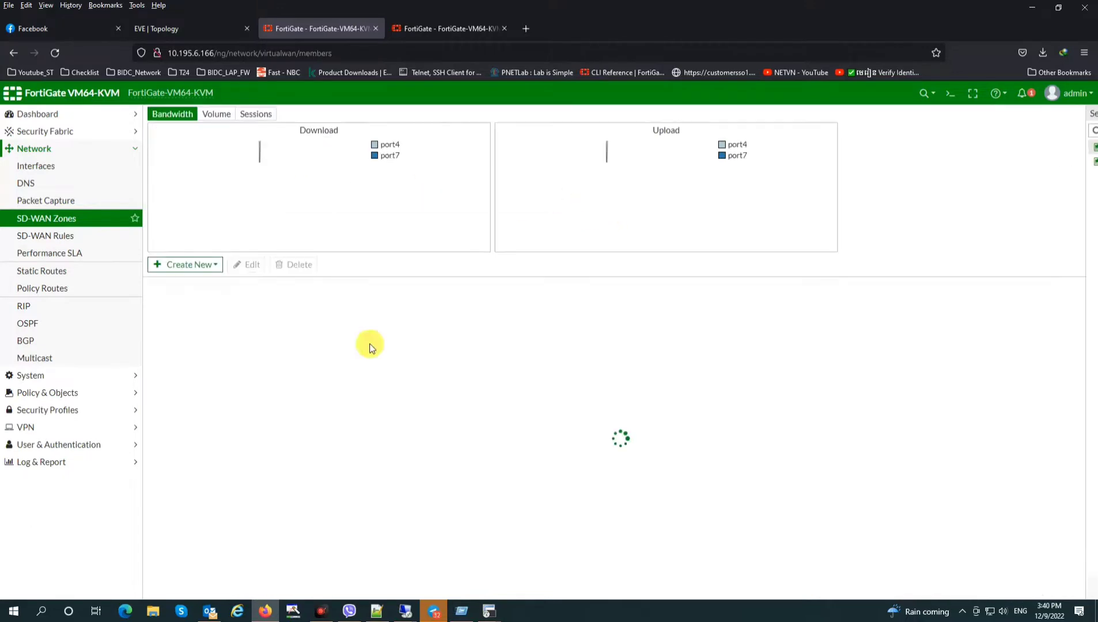
Reopen SD-WAN_VPN for editing and bring up its interface member choices
left_click(228, 345)
left_click(248, 265)
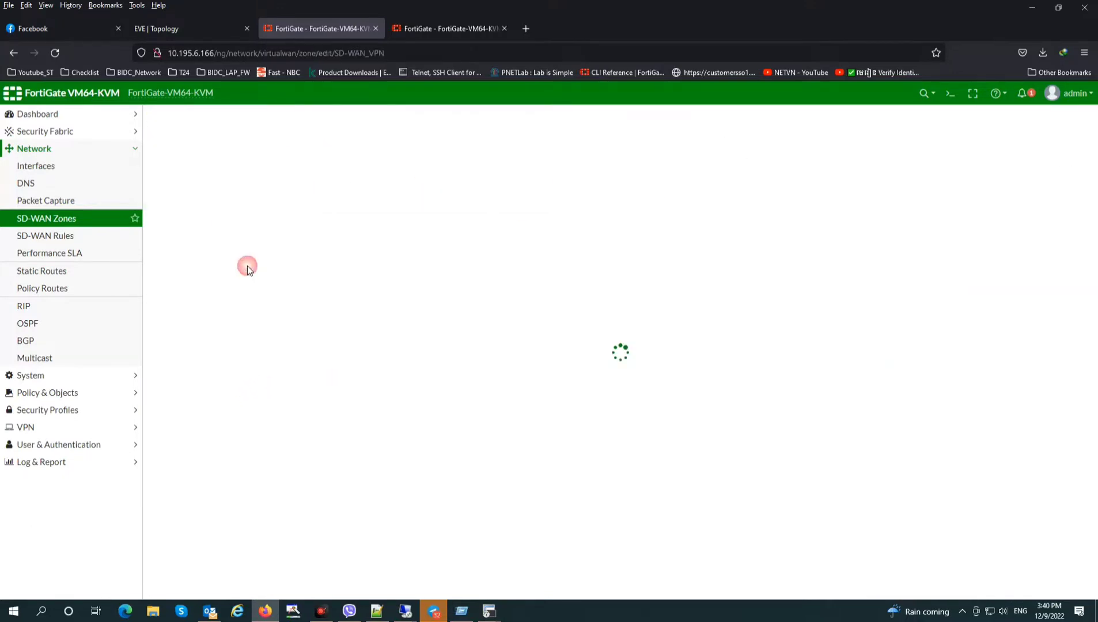
left_click(318, 156)
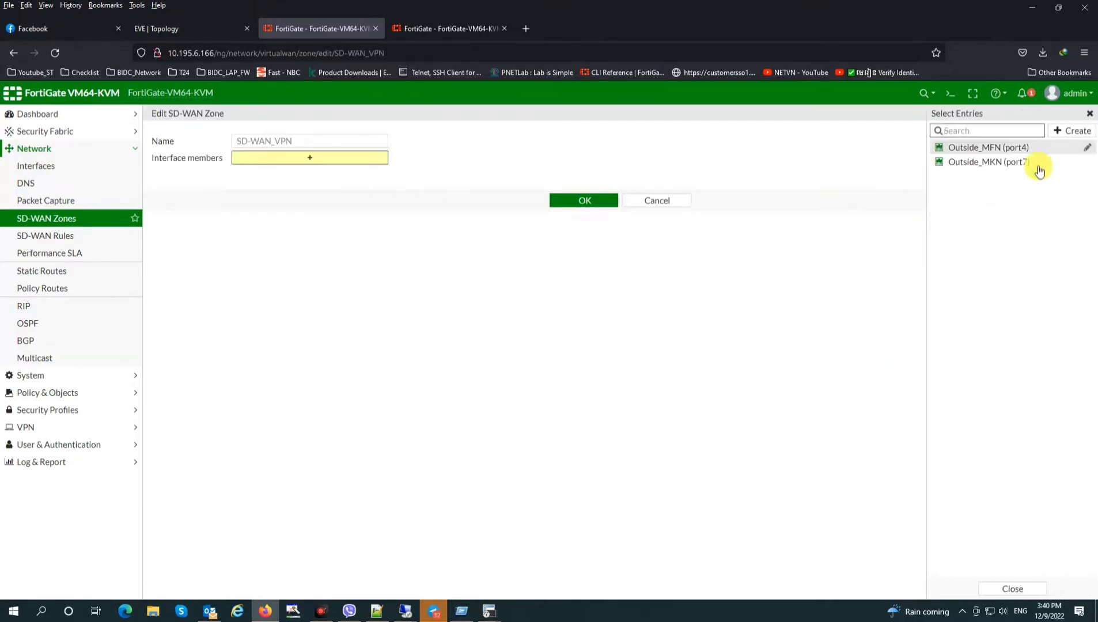
Create SD-WAN members VPN_MFN and VPN_MKN, both assigned to zone SD-WAN_VPN
left_click(1073, 130)
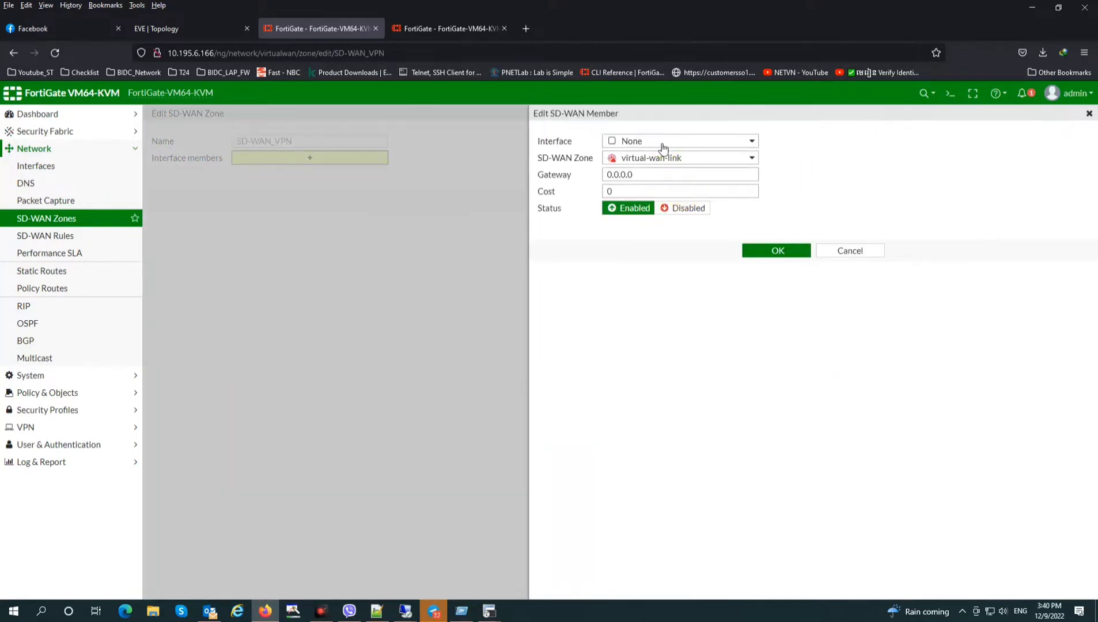
left_click(663, 144)
left_click(691, 228)
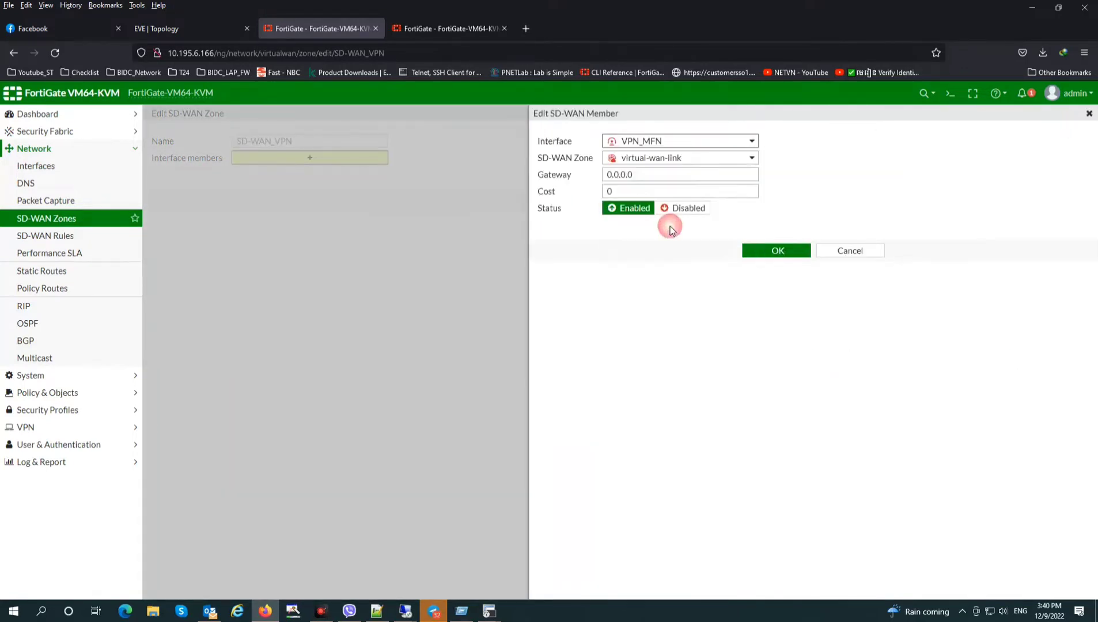
left_click(675, 159)
left_click(672, 205)
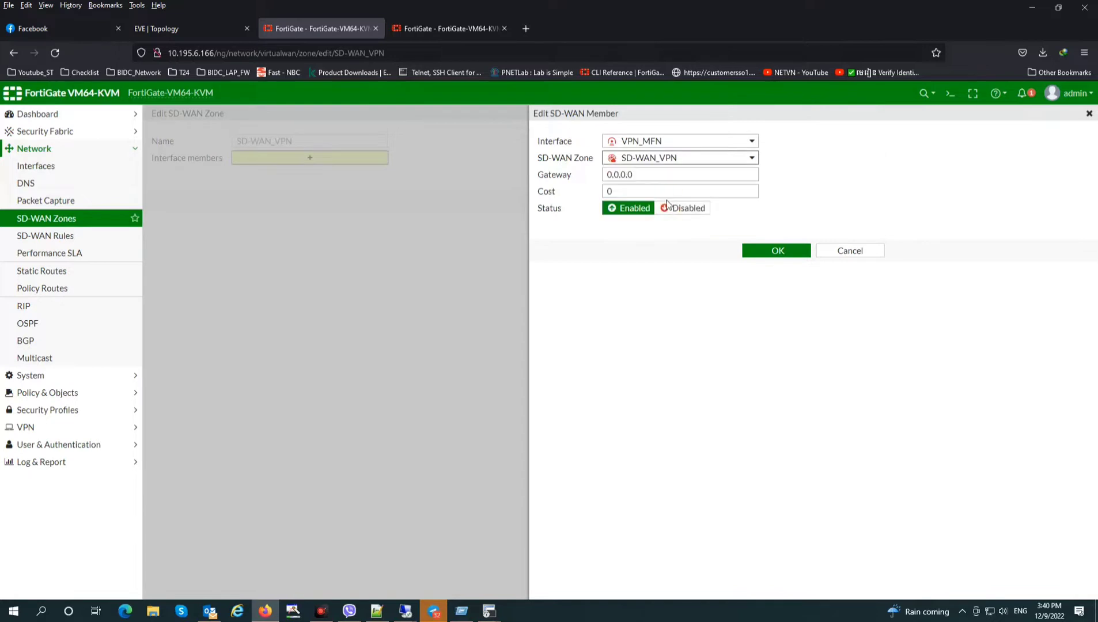
left_click(785, 257)
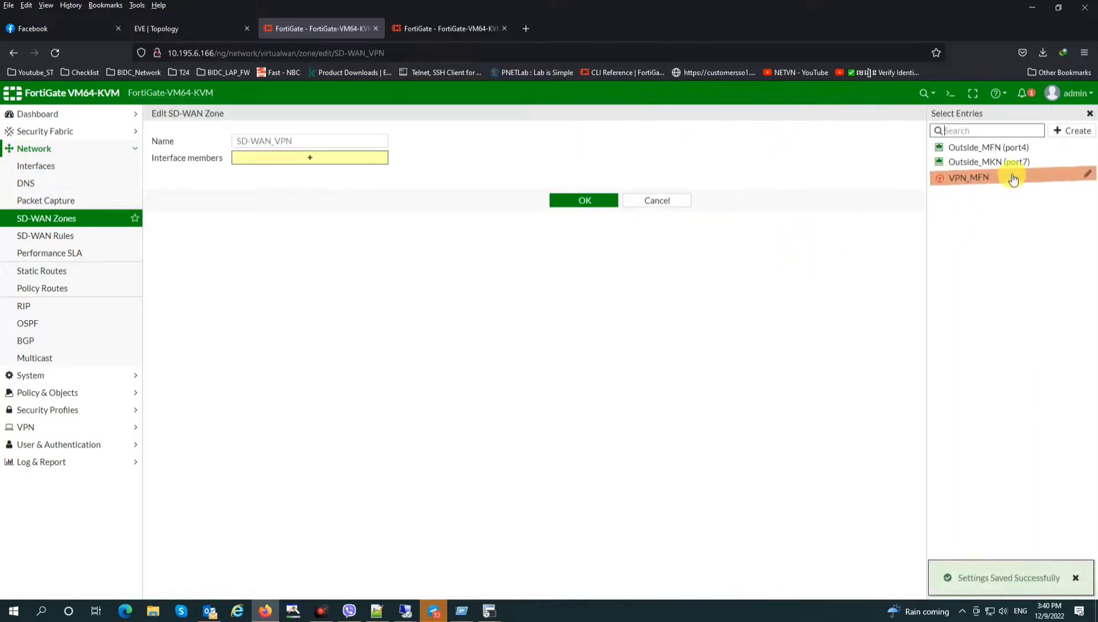
left_click(1072, 130)
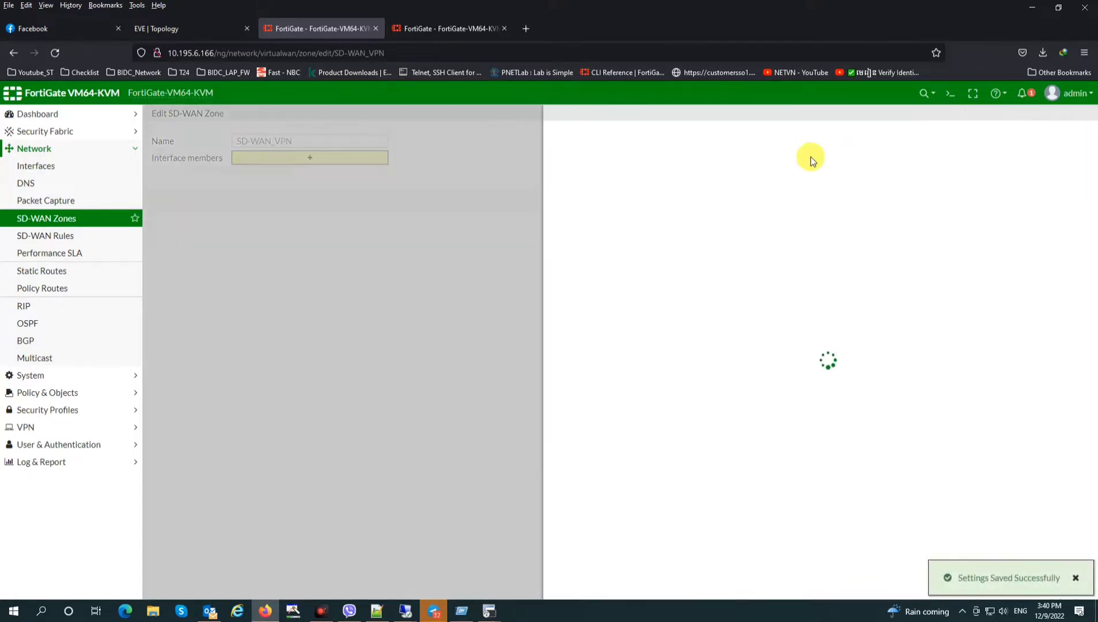
left_click(668, 141)
left_click(672, 229)
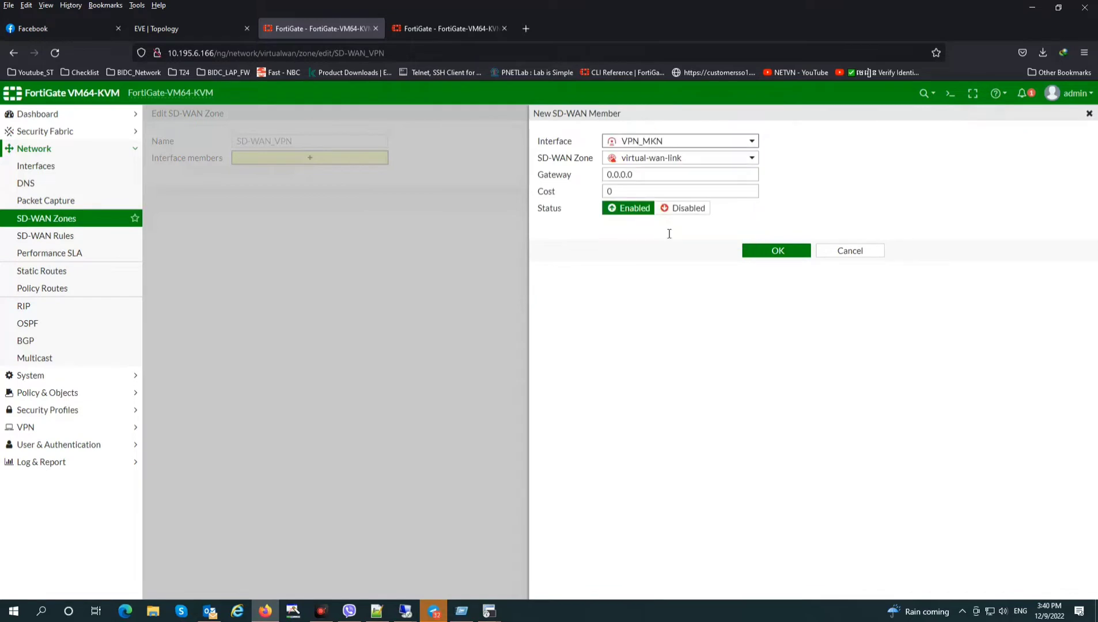
left_click(673, 161)
left_click(769, 247)
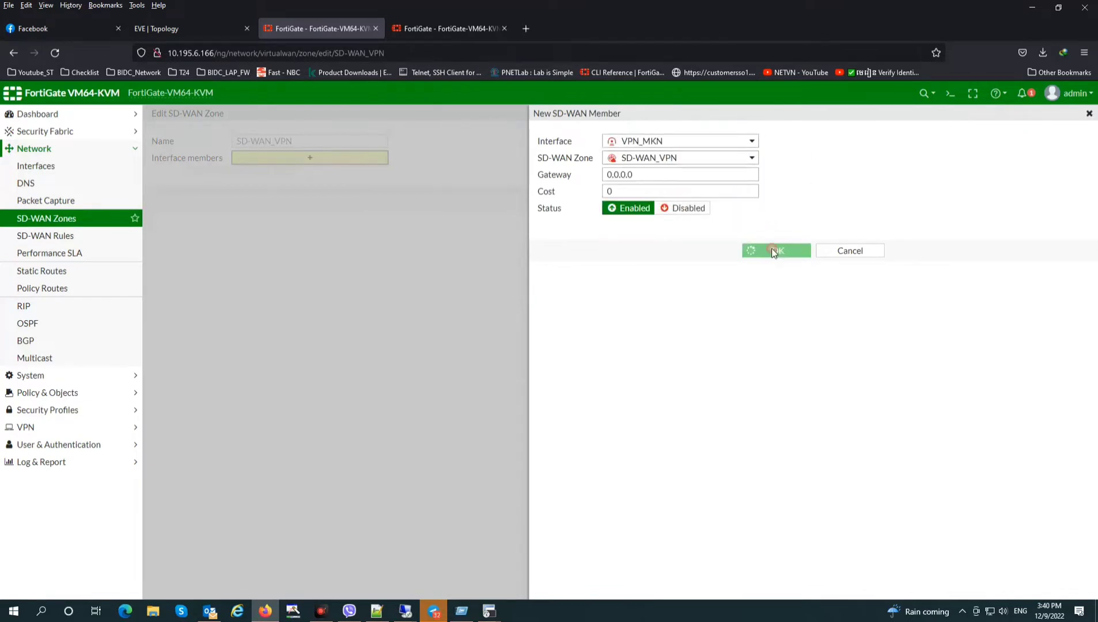
Add VPN_MFN and VPN_MKN as SD-WAN_VPN interface members and save the zone
left_click(971, 176)
left_click(973, 192)
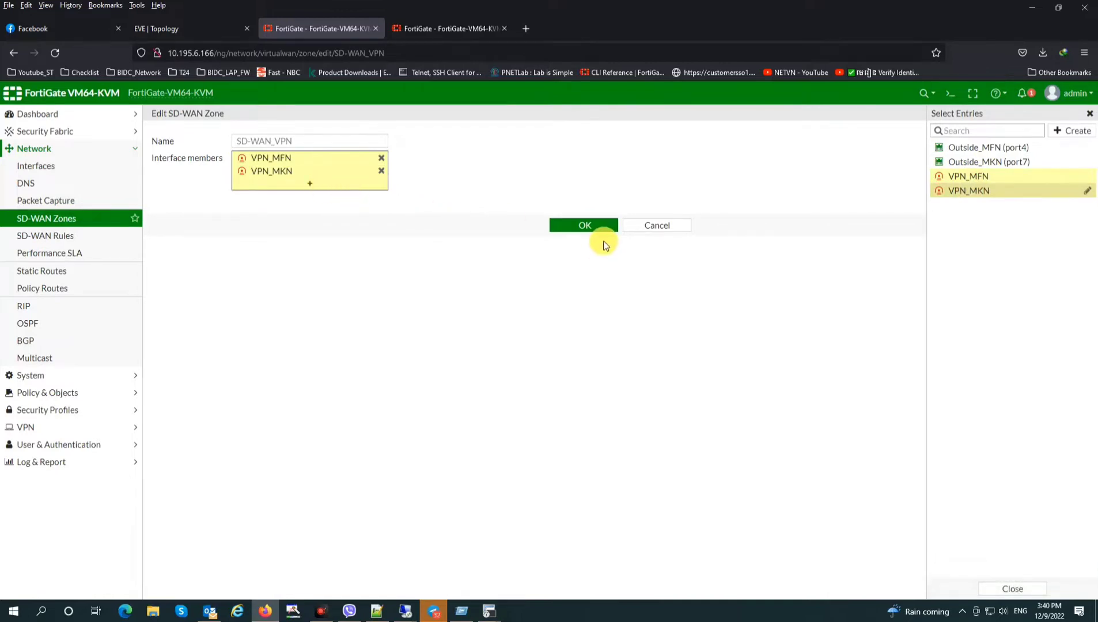
left_click(572, 233)
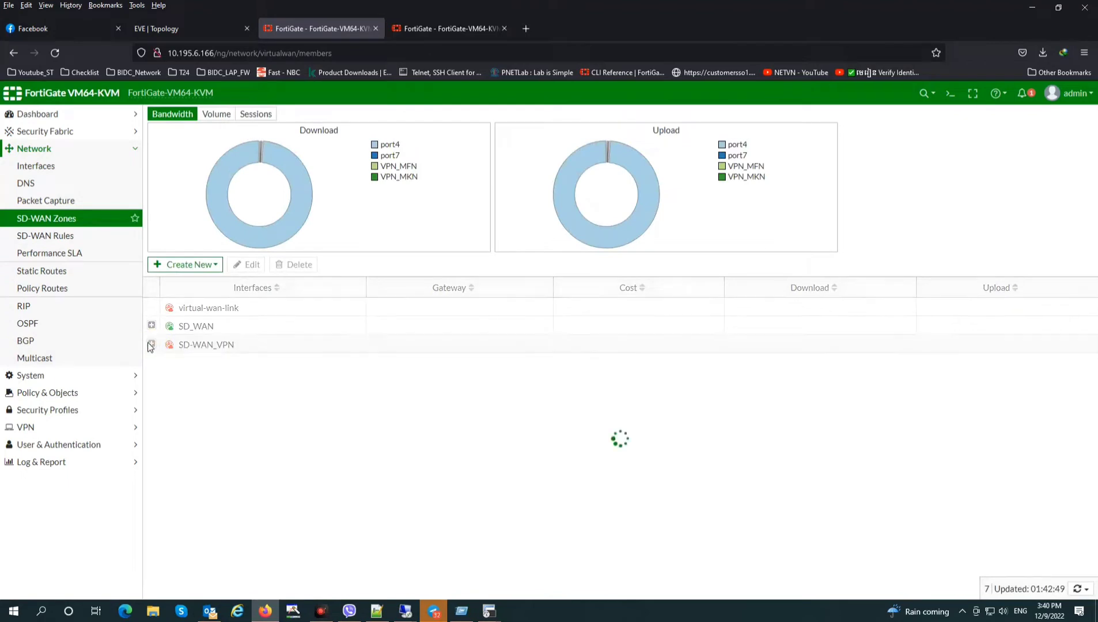
Review the zone's member tunnels in the list, then go to the Firewall Policy list
left_click(151, 344)
left_click(236, 344)
left_click(241, 384)
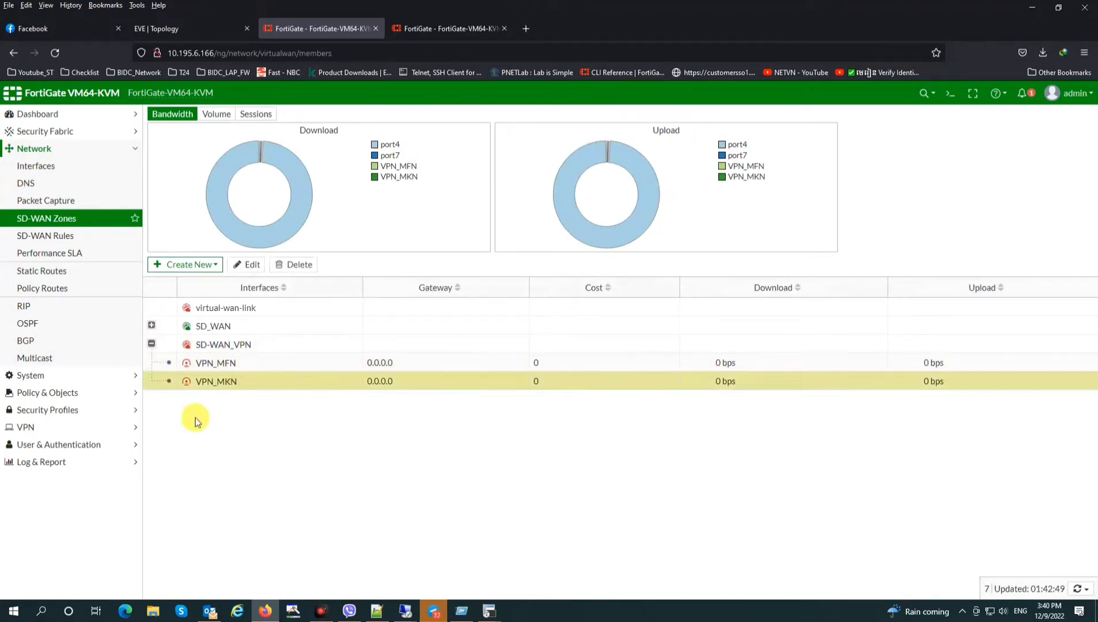
left_click(34, 392)
left_click(63, 201)
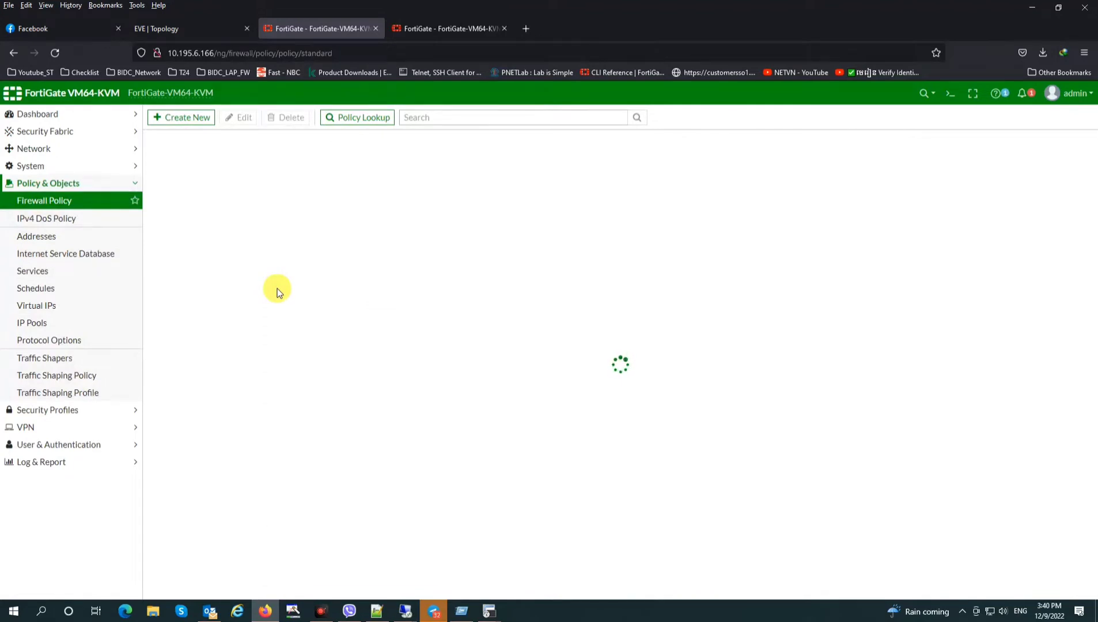
Create a new policy named Outside_Inside from SD-WAN_VPN to Inside
left_click(196, 117)
left_click(286, 146)
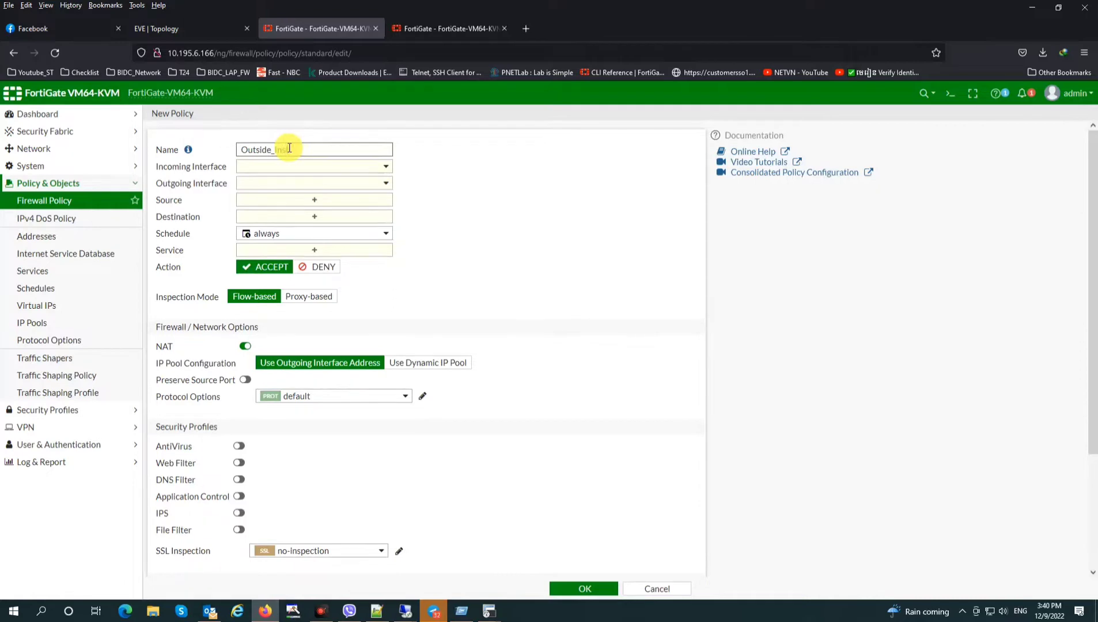
type("Outside_Inside")
left_click(296, 166)
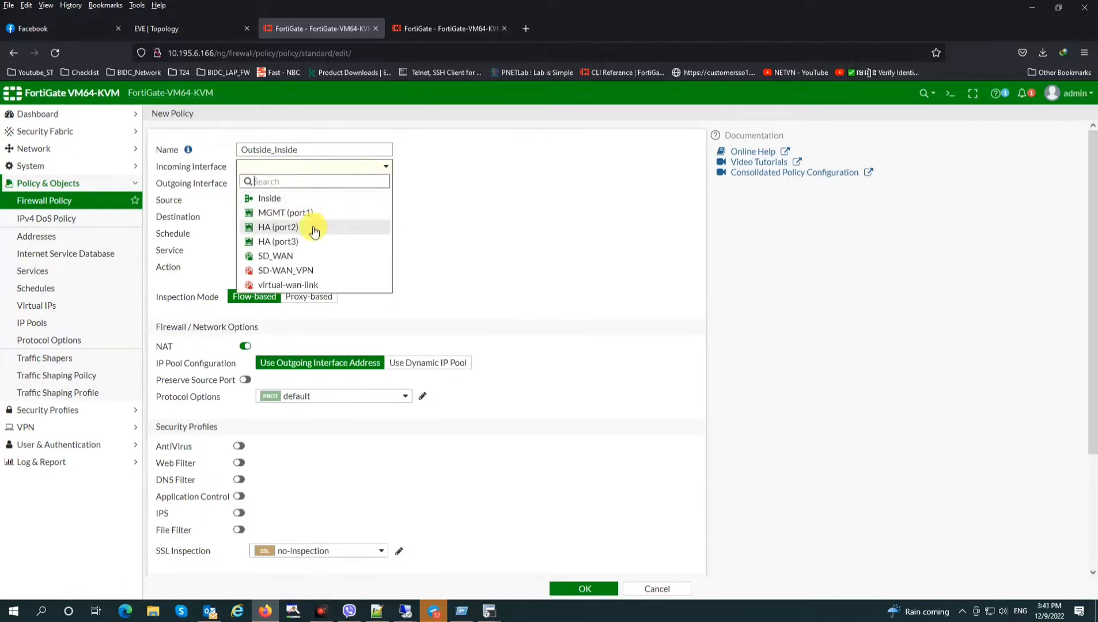
left_click(274, 199)
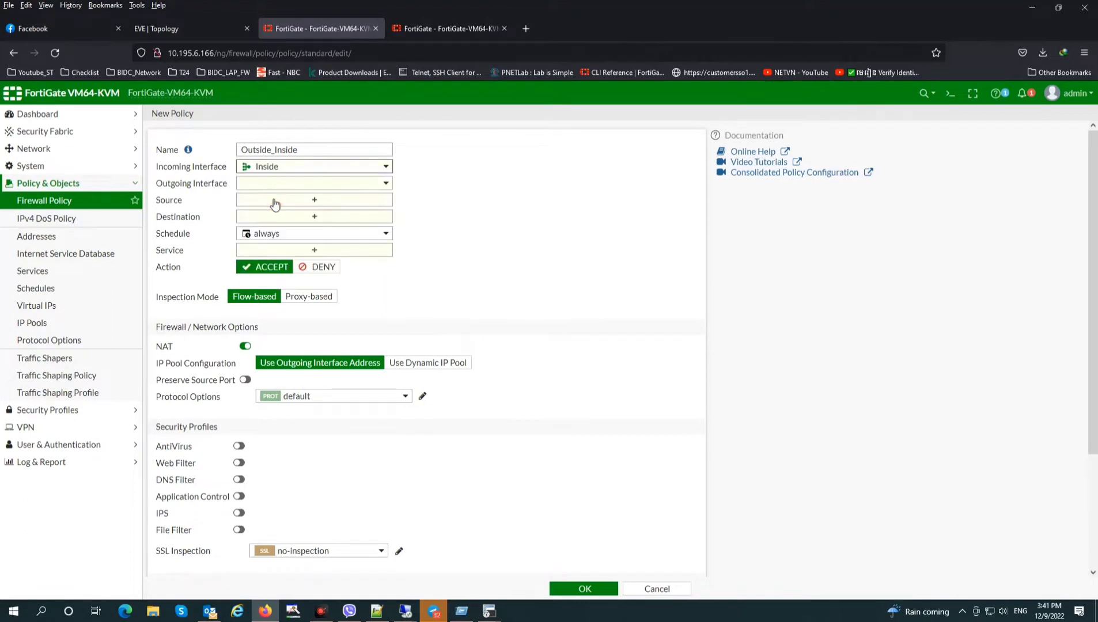
left_click(298, 166)
left_click(296, 271)
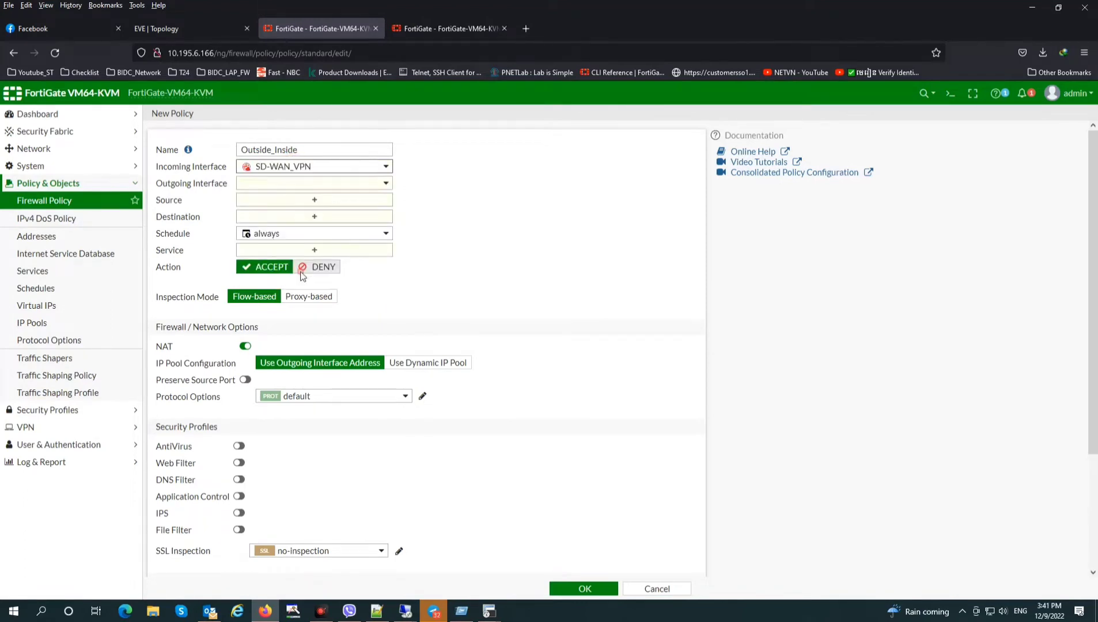
left_click(289, 183)
left_click(286, 217)
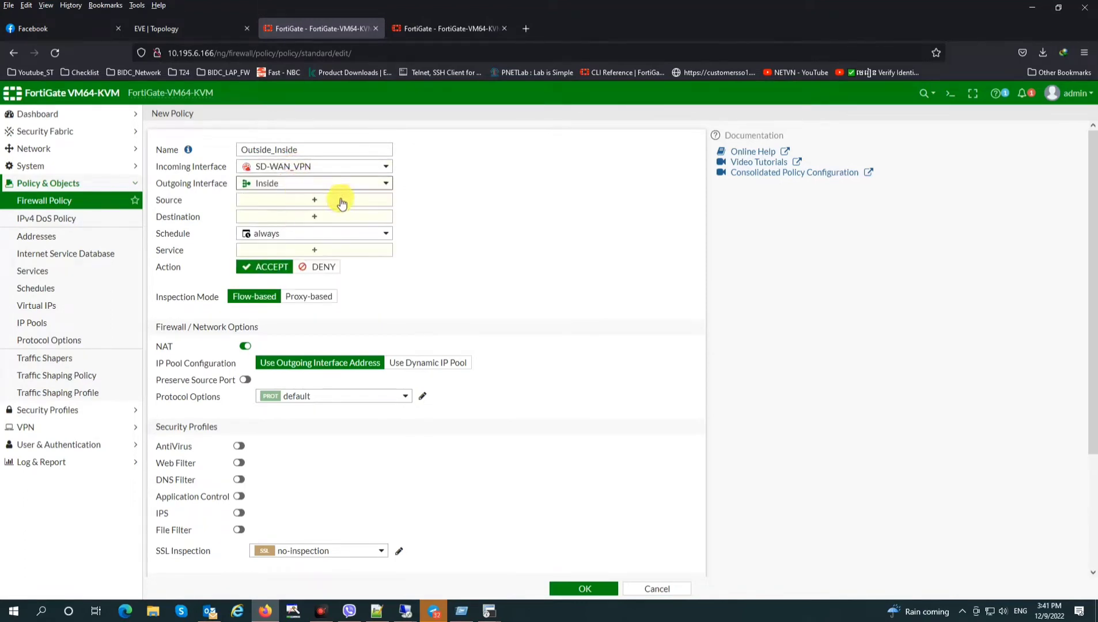
Set source and destination all, service ALL, NAT off, log all sessions, and save the policy
left_click(323, 200)
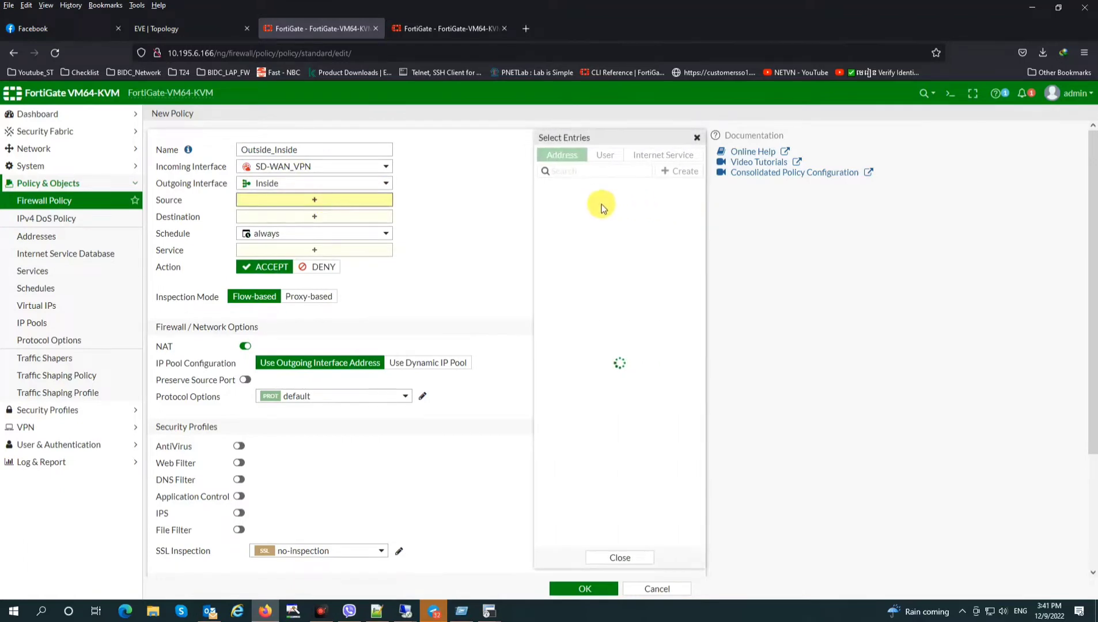
left_click(582, 206)
left_click(329, 228)
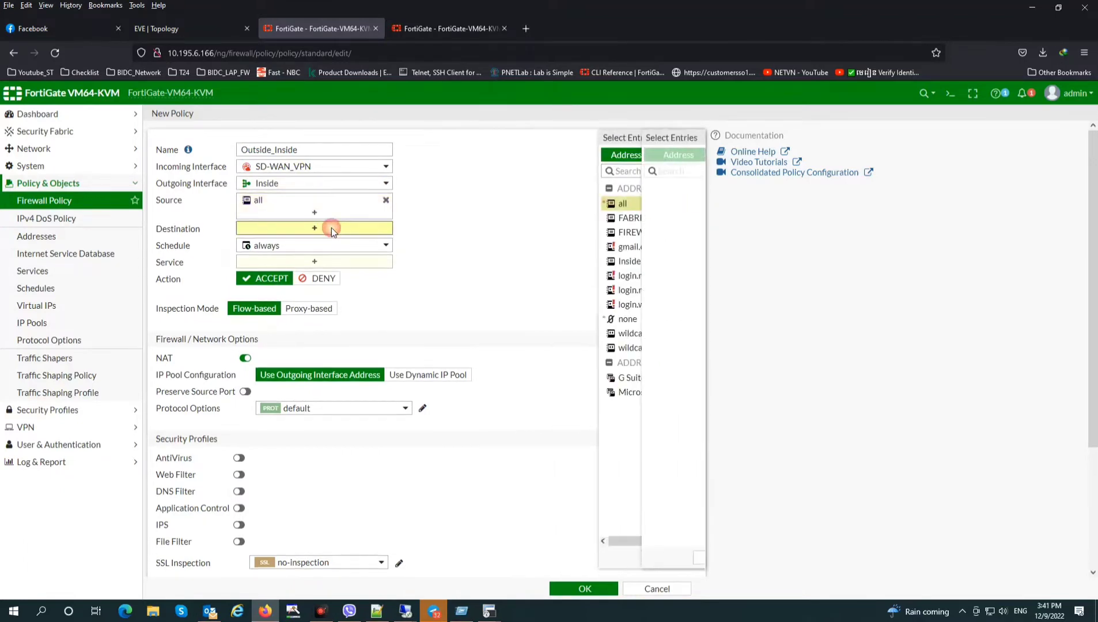
left_click(580, 204)
left_click(318, 273)
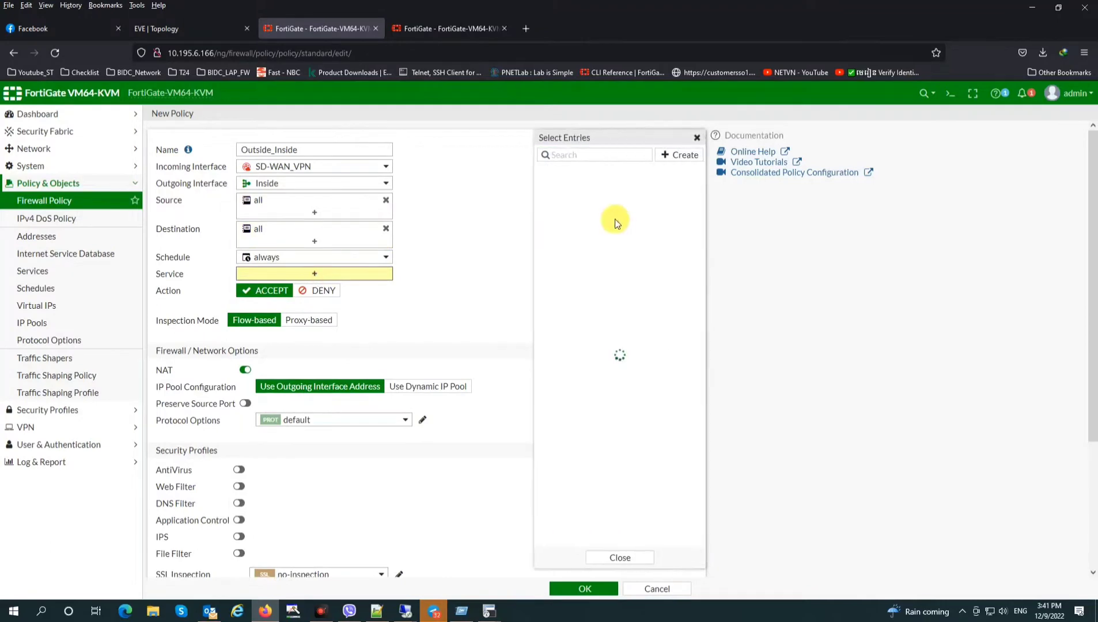
left_click(578, 205)
left_click(243, 381)
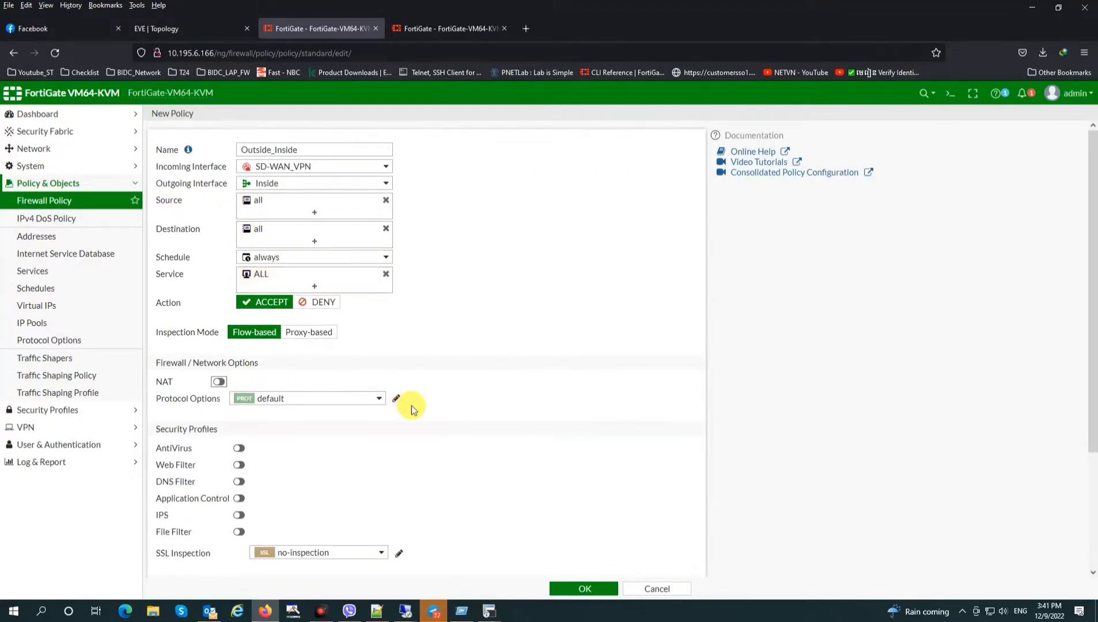
scroll(410, 412, "down", 3)
left_click(387, 452)
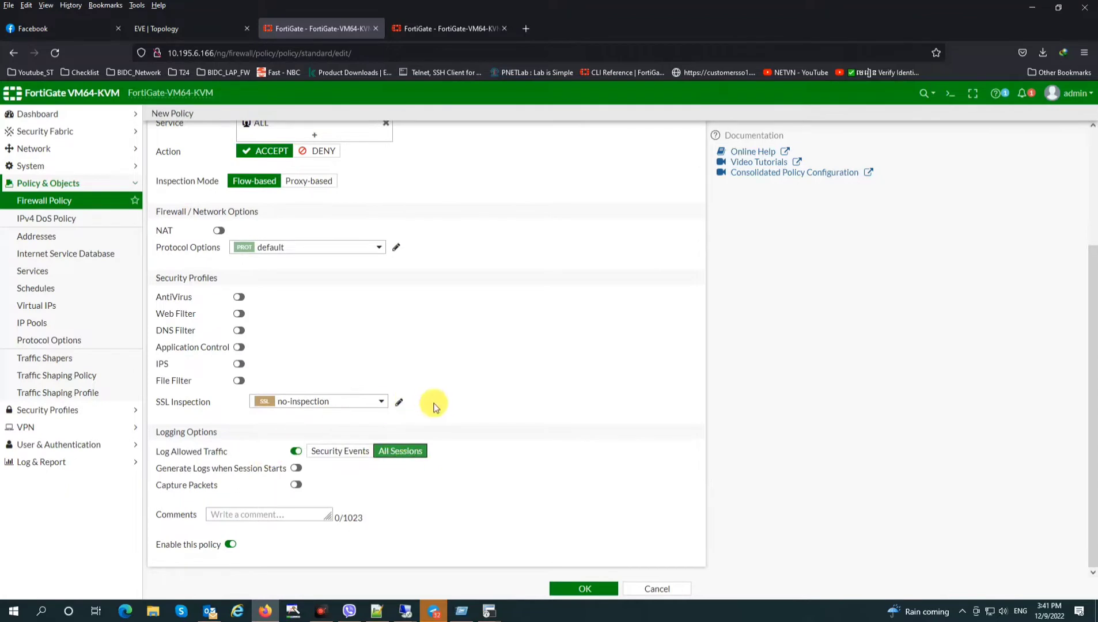
scroll(435, 408, "up", 3)
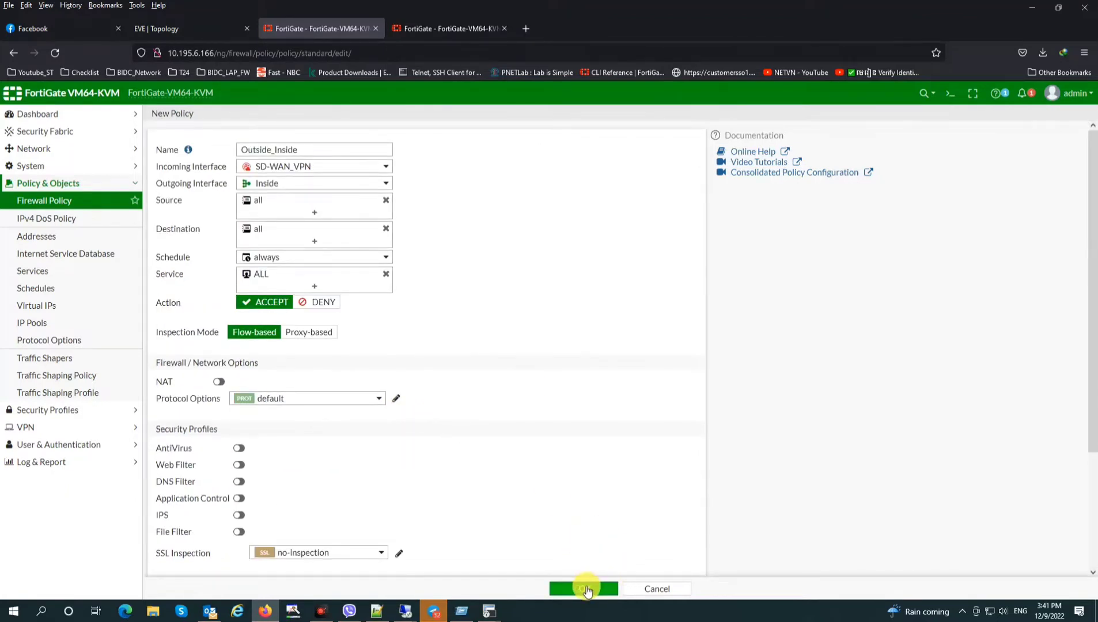
left_click(584, 589)
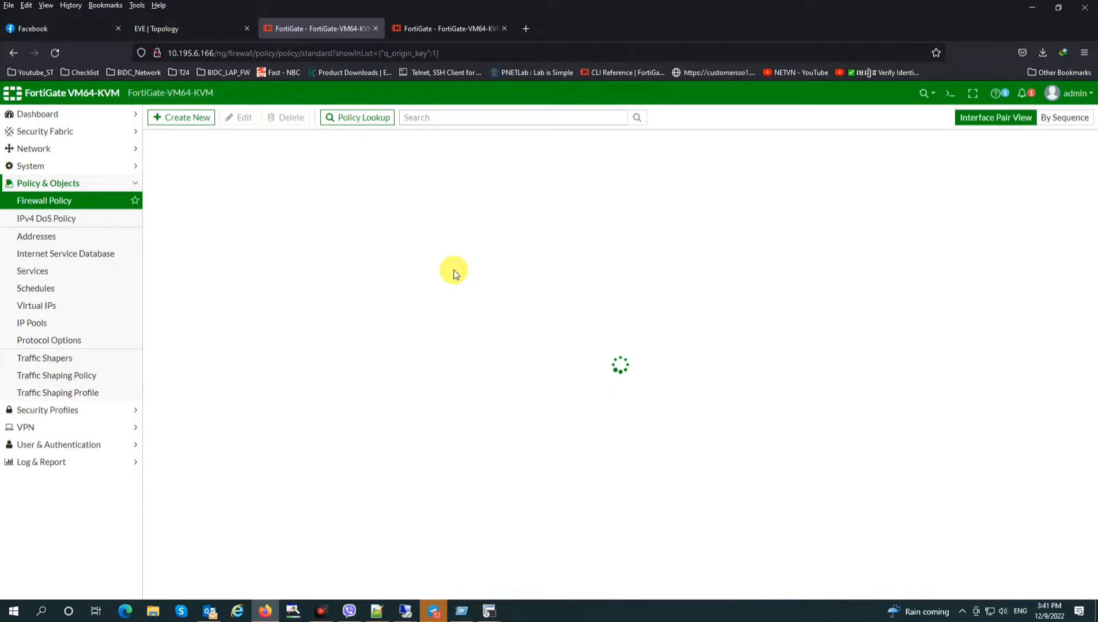
left_click(186, 121)
Name the policy Inside_Outside with incoming Inside and outgoing SD-WAN_VPN
left_click(275, 151)
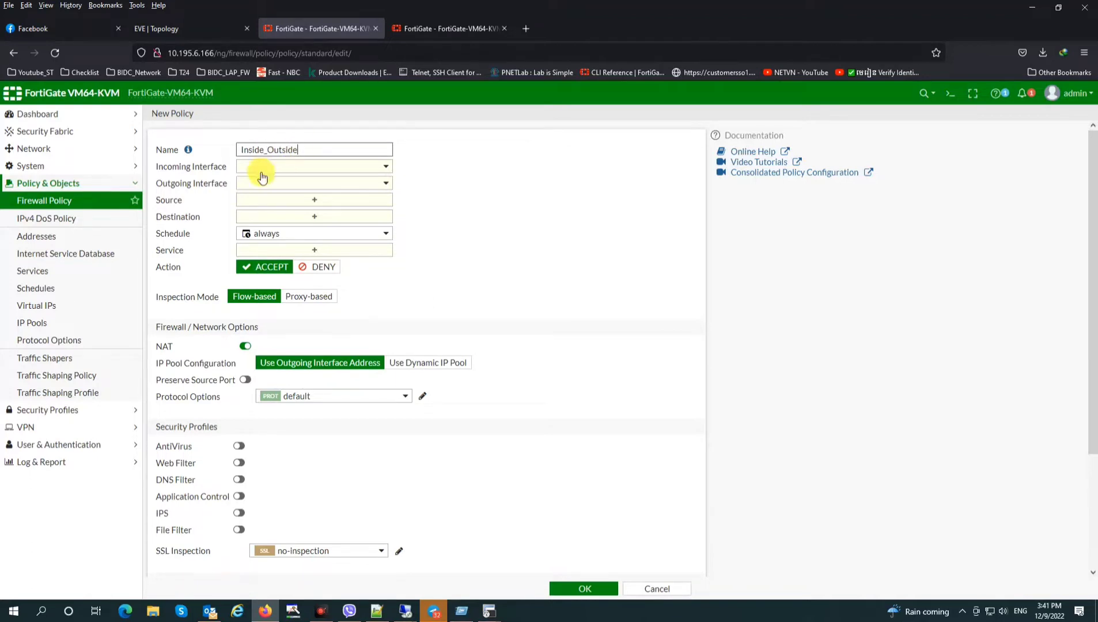
left_click(271, 167)
left_click(293, 202)
left_click(302, 183)
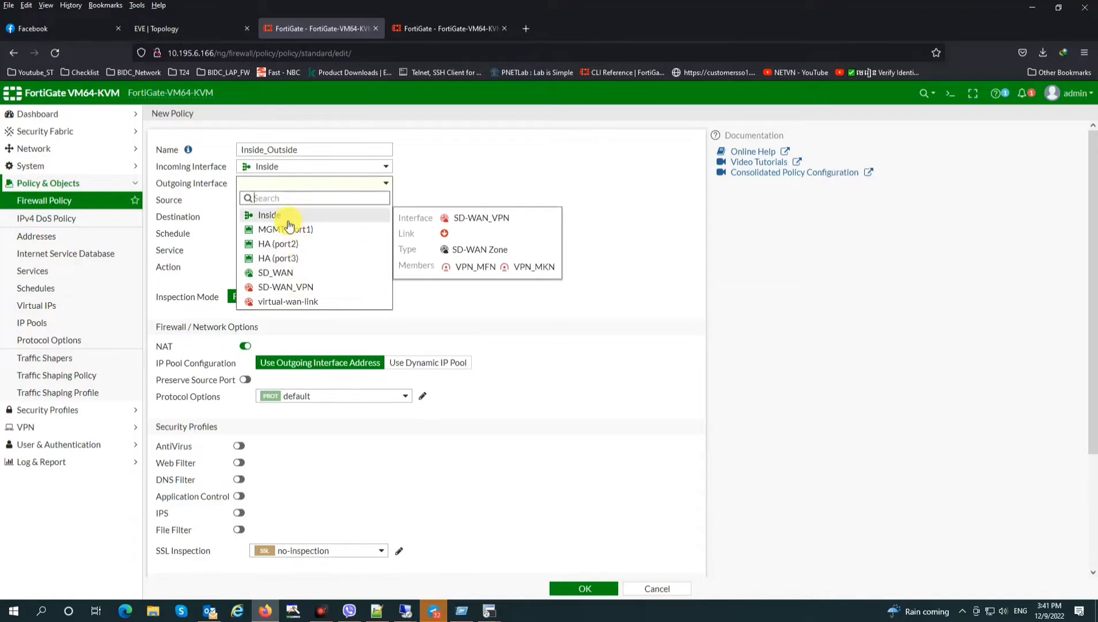
left_click(292, 287)
Allow all sources, destinations and the ALL service, disable NAT, log all sessions, and save
left_click(316, 200)
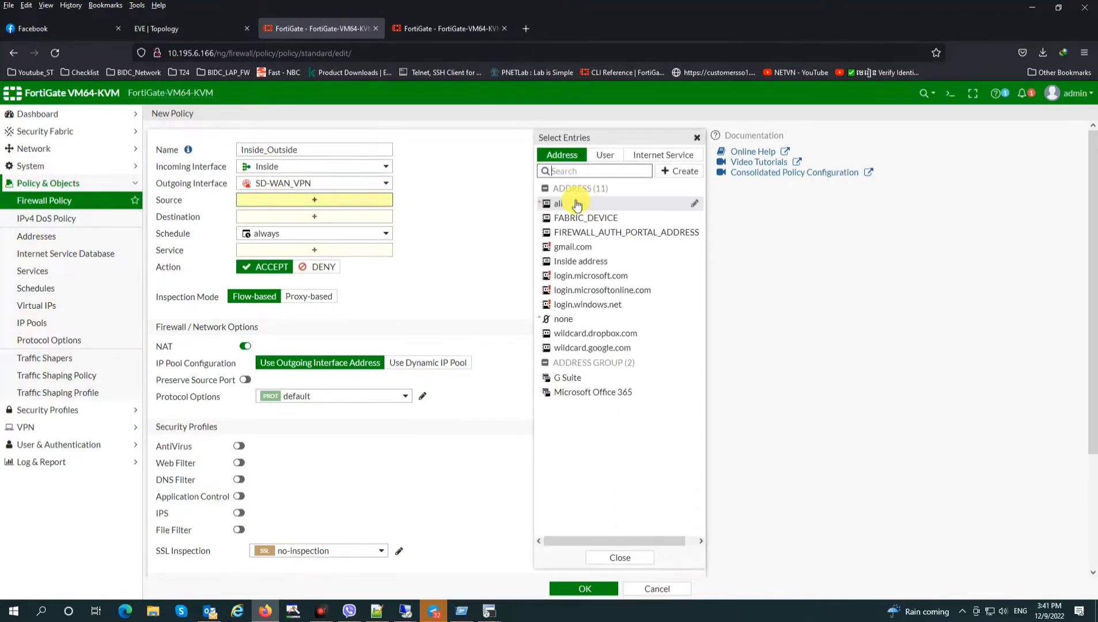
left_click(570, 203)
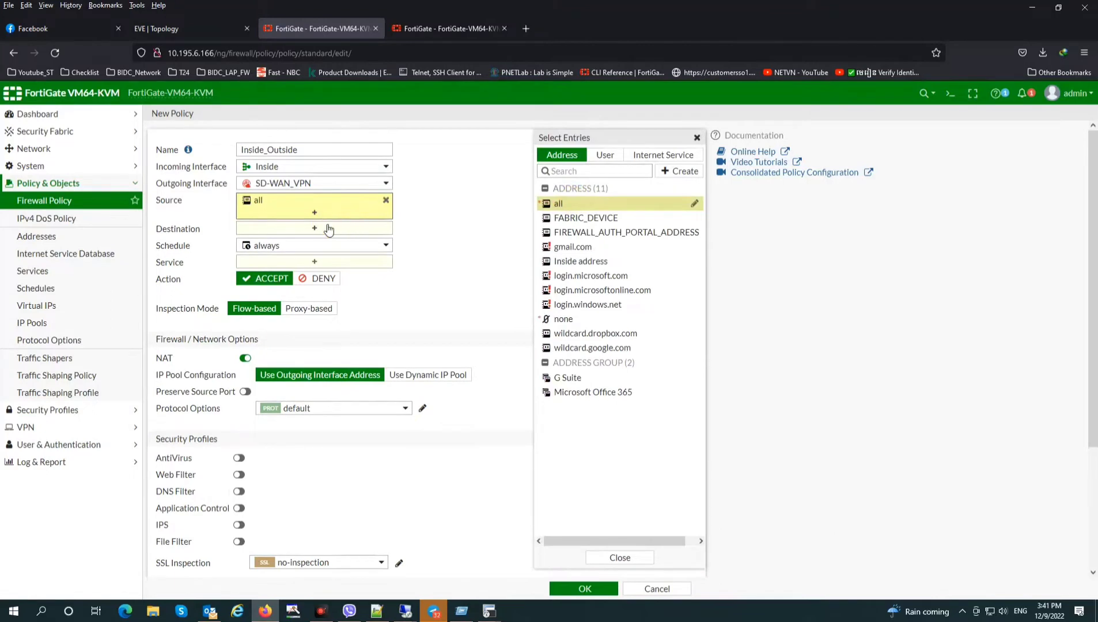
left_click(570, 204)
left_click(318, 273)
left_click(554, 202)
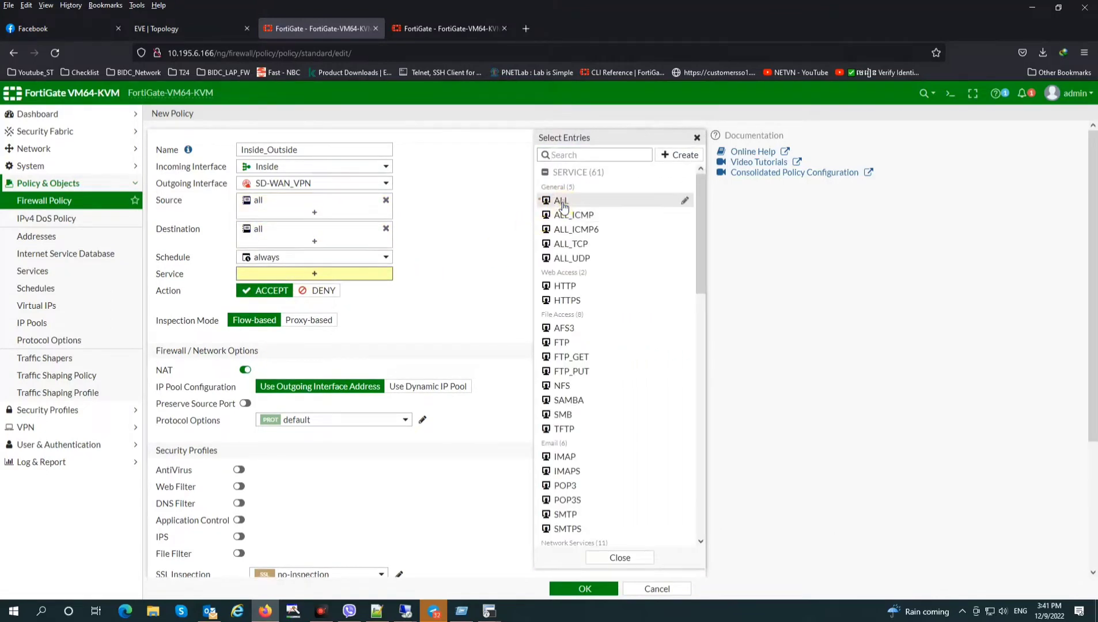
left_click(245, 369)
scroll(405, 500, "down", 3)
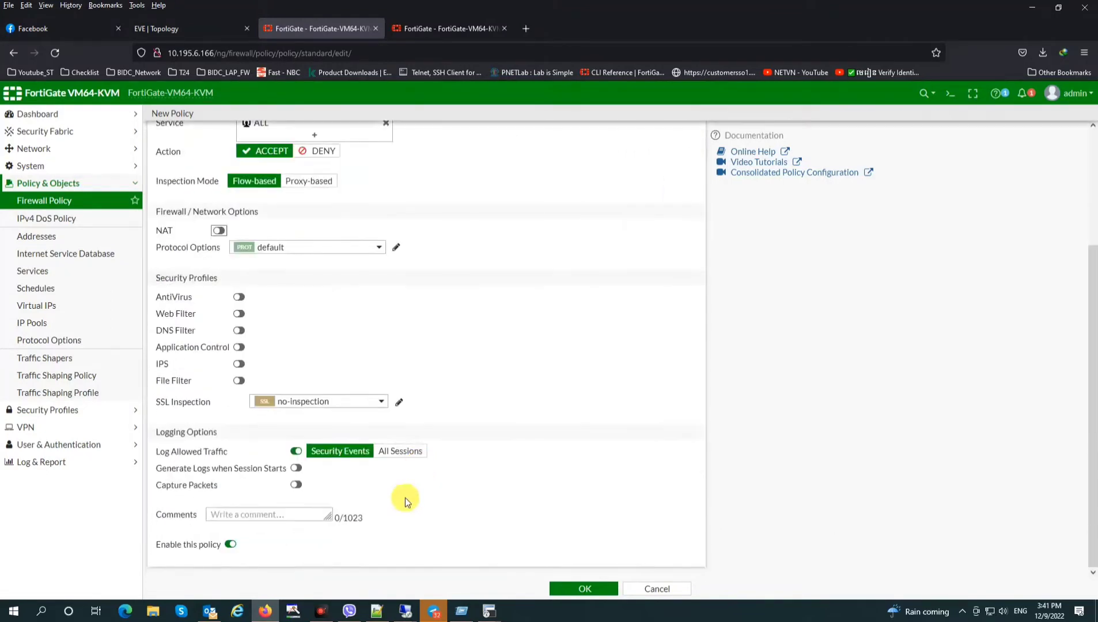
left_click(394, 451)
scroll(451, 430, "up", 3)
left_click(588, 588)
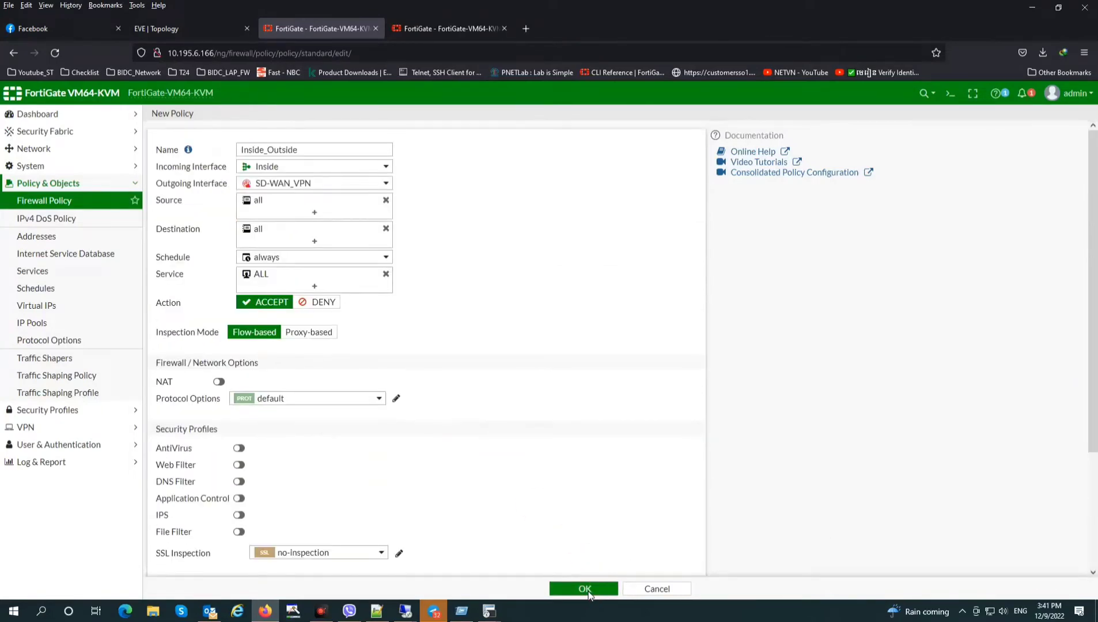
left_click(595, 573)
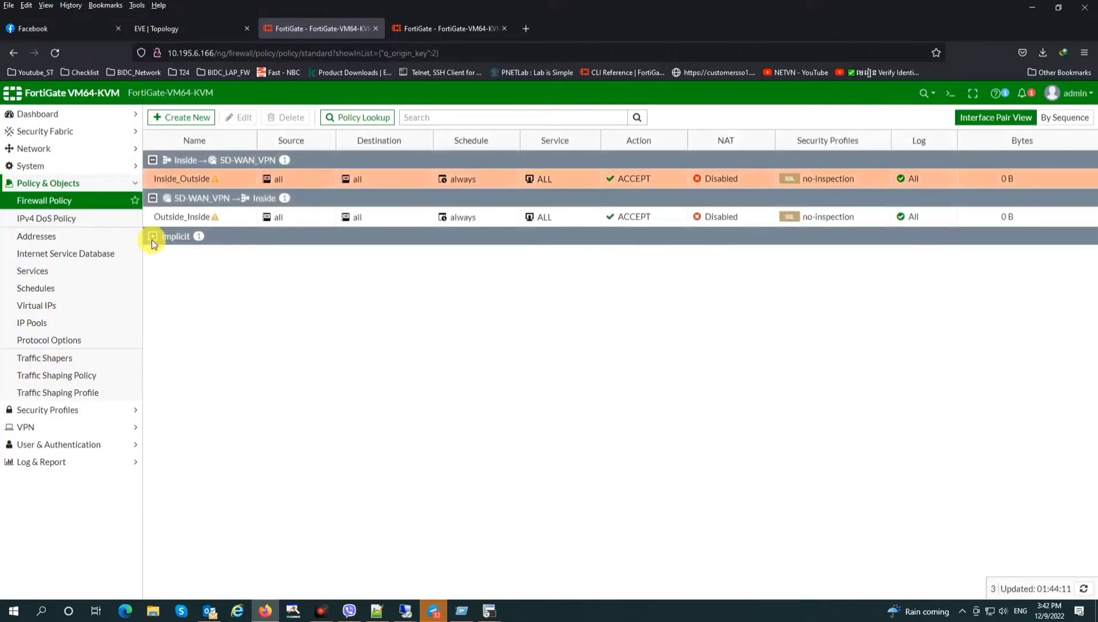
Review the 0.0.0.0/0 SD-WAN default route under Static Routes and check the EVE lab topology
left_click(65, 203)
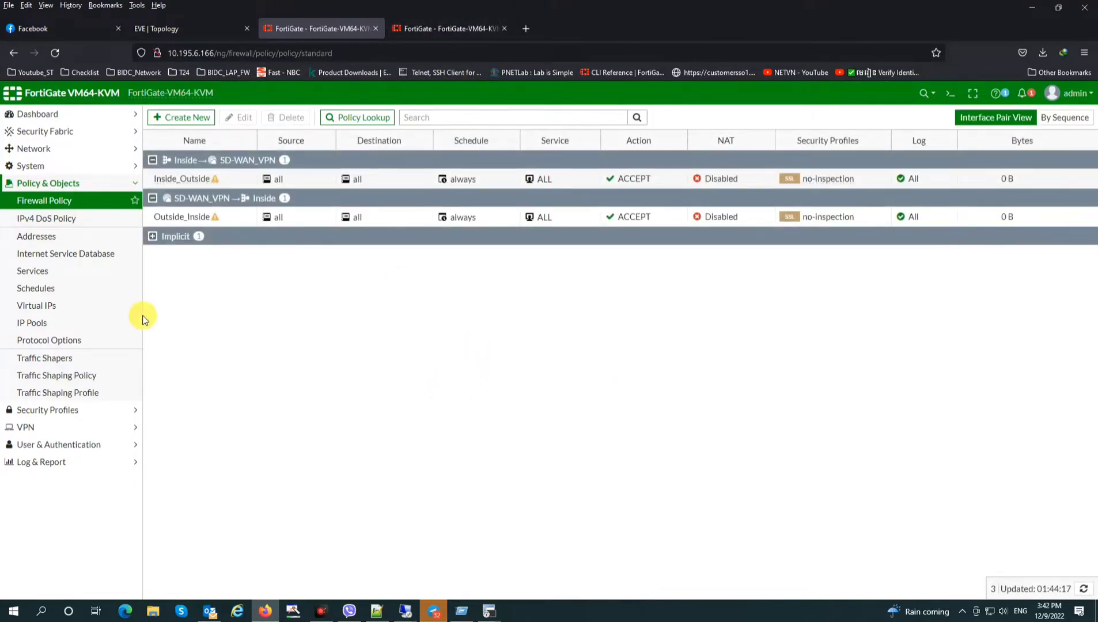
left_click(35, 152)
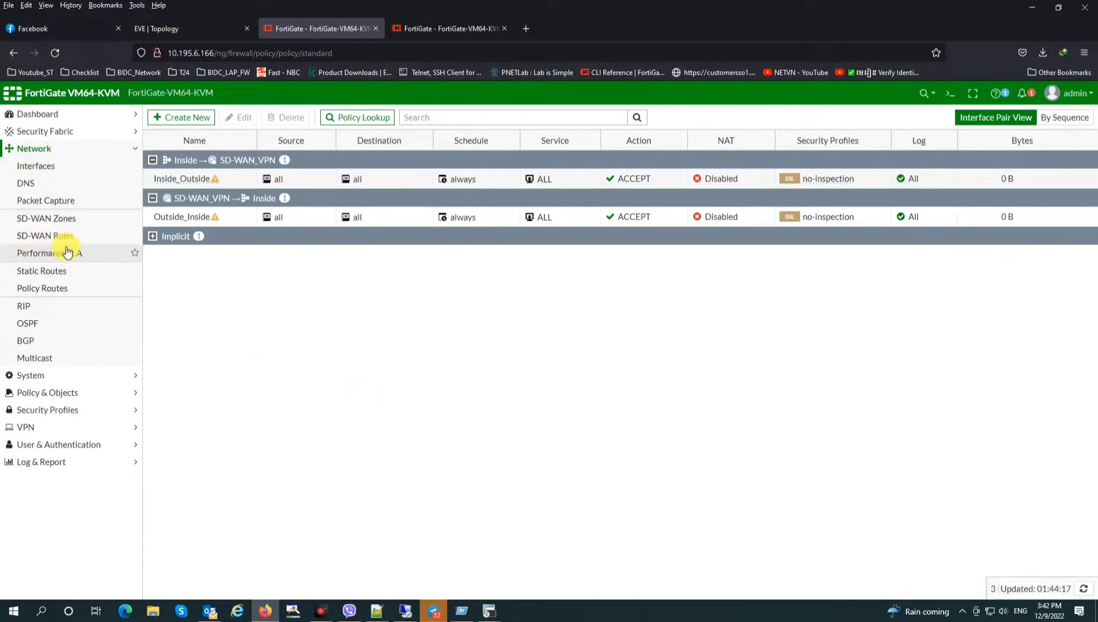
left_click(44, 273)
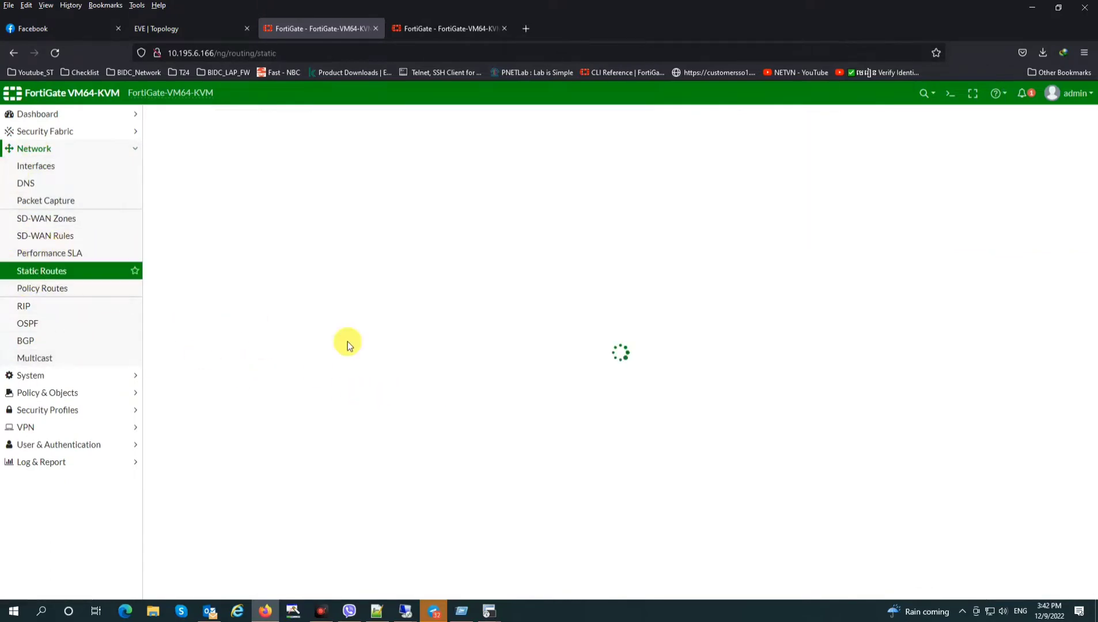
left_click(294, 187)
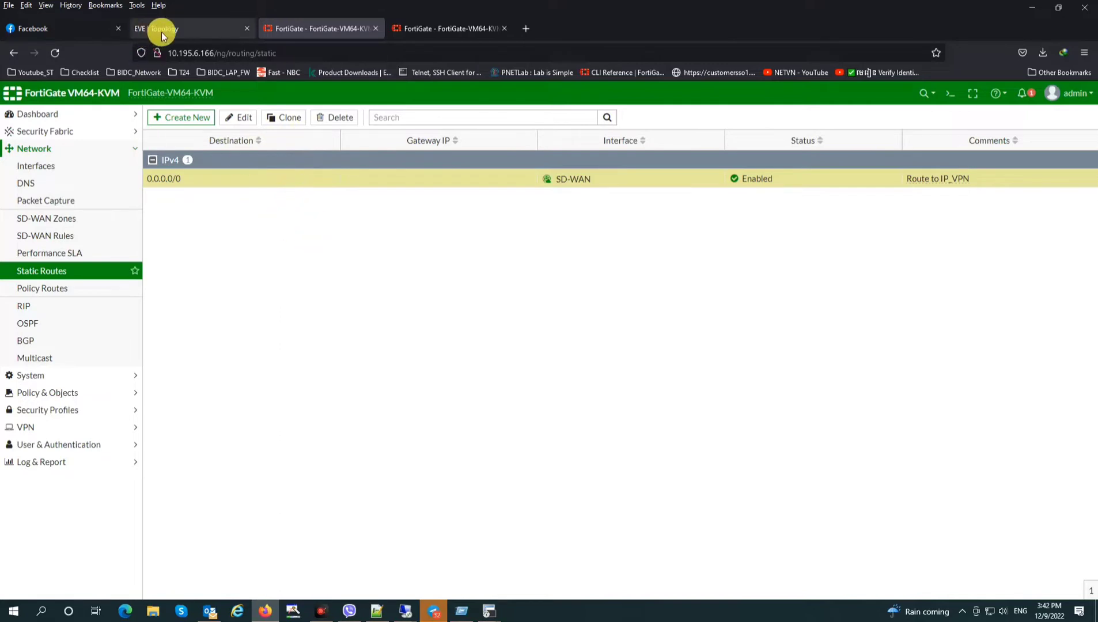
left_click(187, 35)
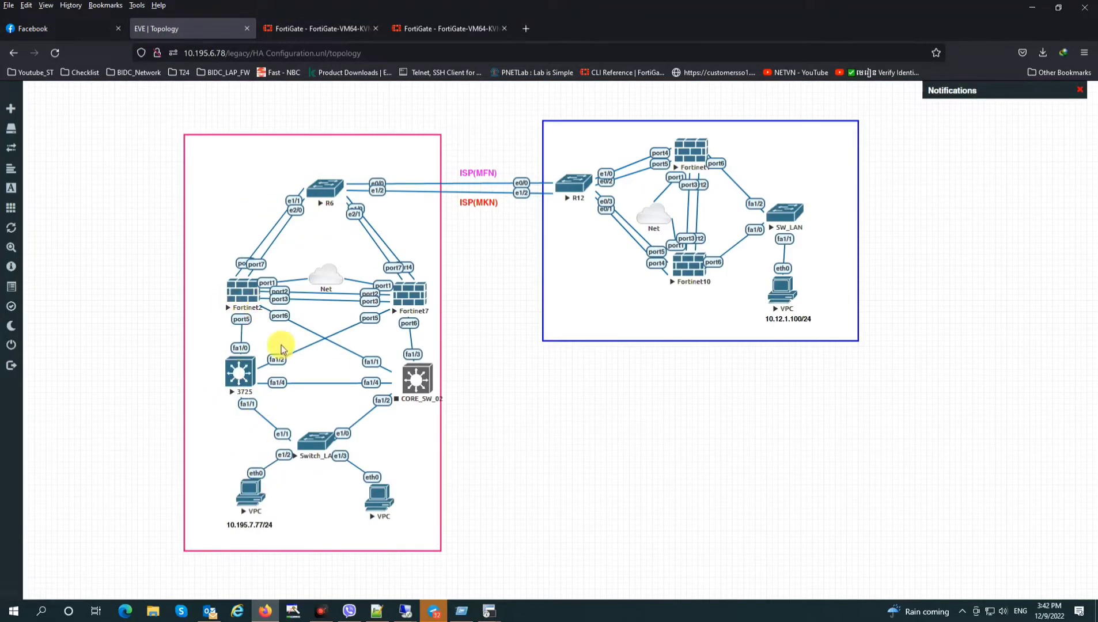
left_click(312, 29)
Add a static route to 10.12.1.0/24 through interface VPN_MFN
left_click(179, 118)
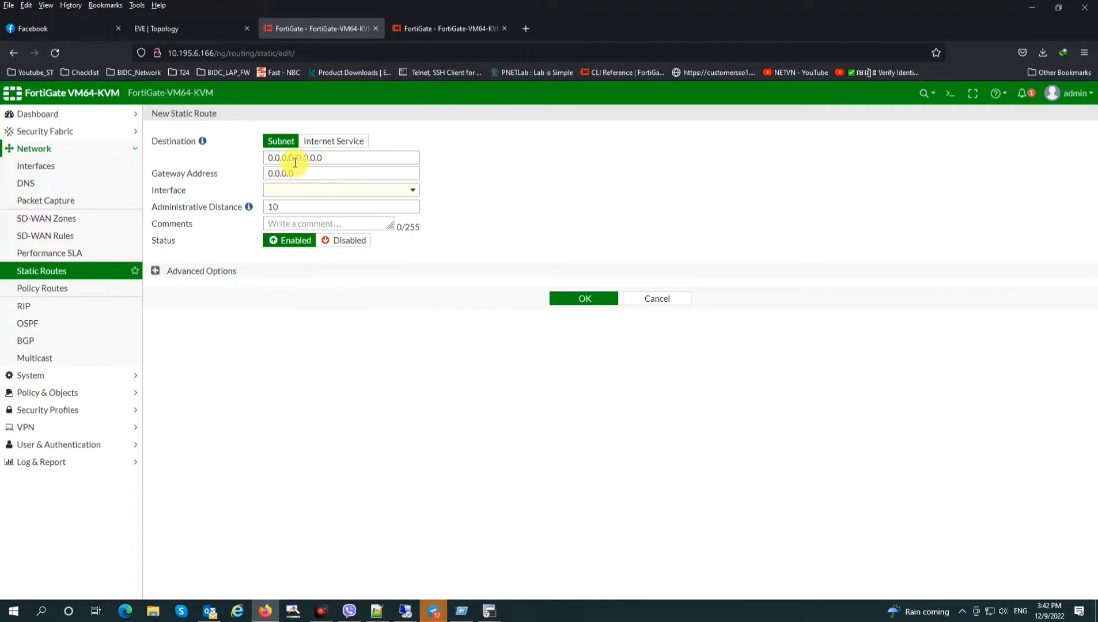
left_click_drag(296, 159, 251, 160)
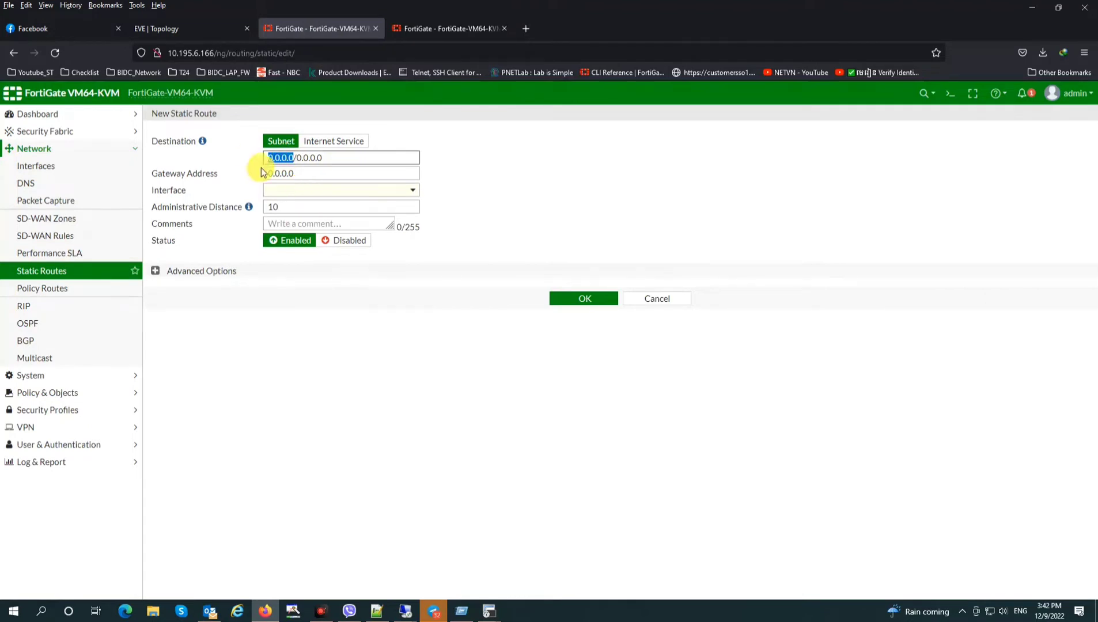
type("10.12.1.0/24")
left_click(310, 178)
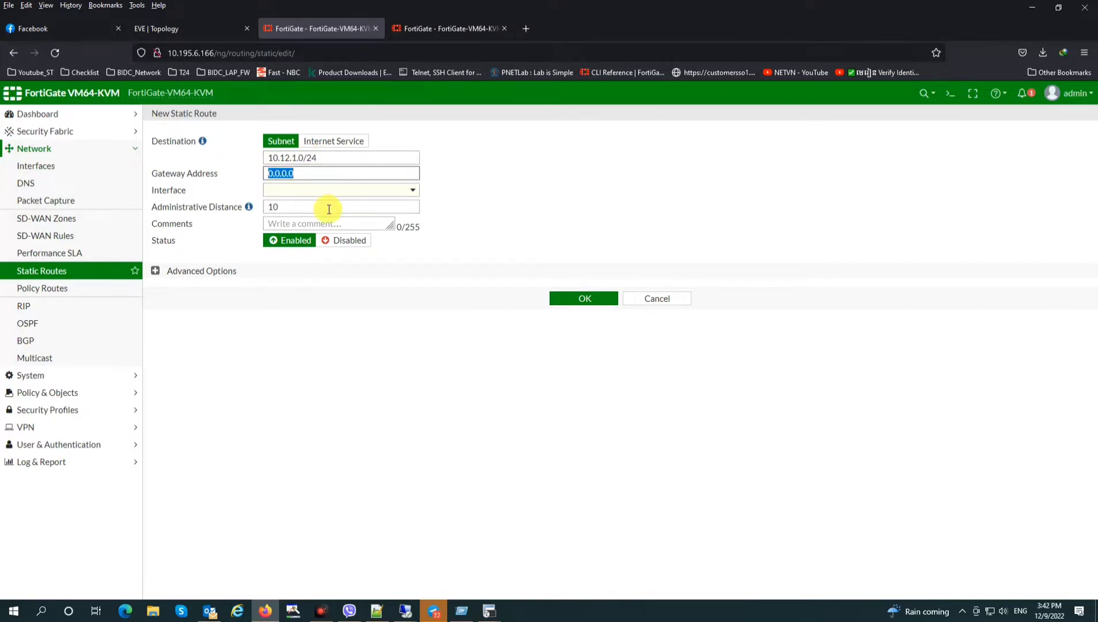
left_click(314, 191)
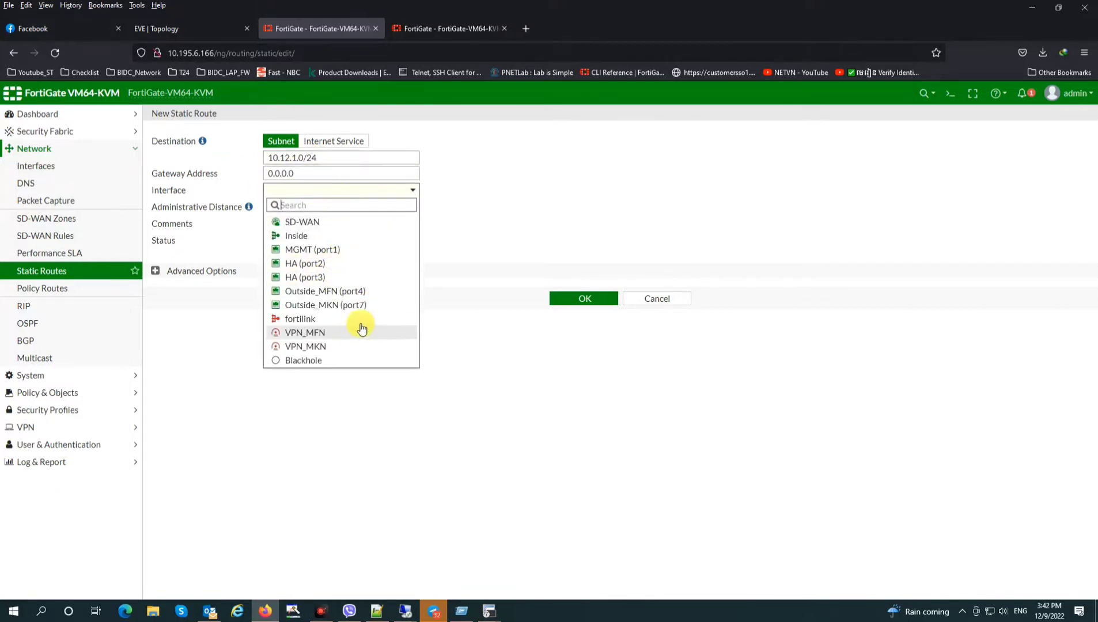
left_click(316, 333)
left_click(570, 282)
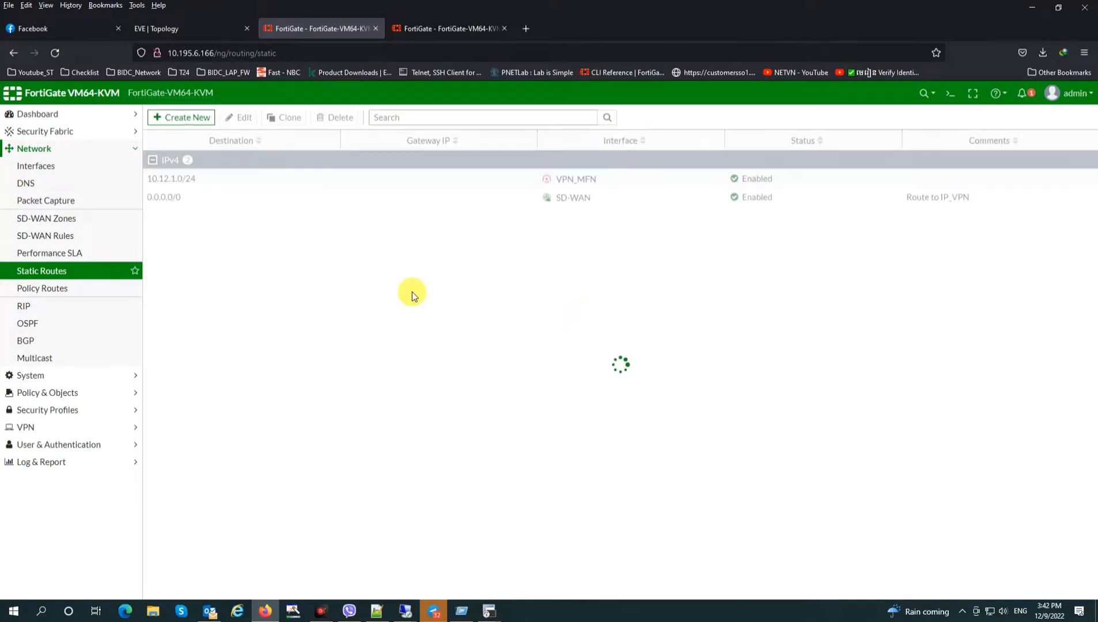
Clone that route and save the copy with interface VPN_MKN
left_click(288, 117)
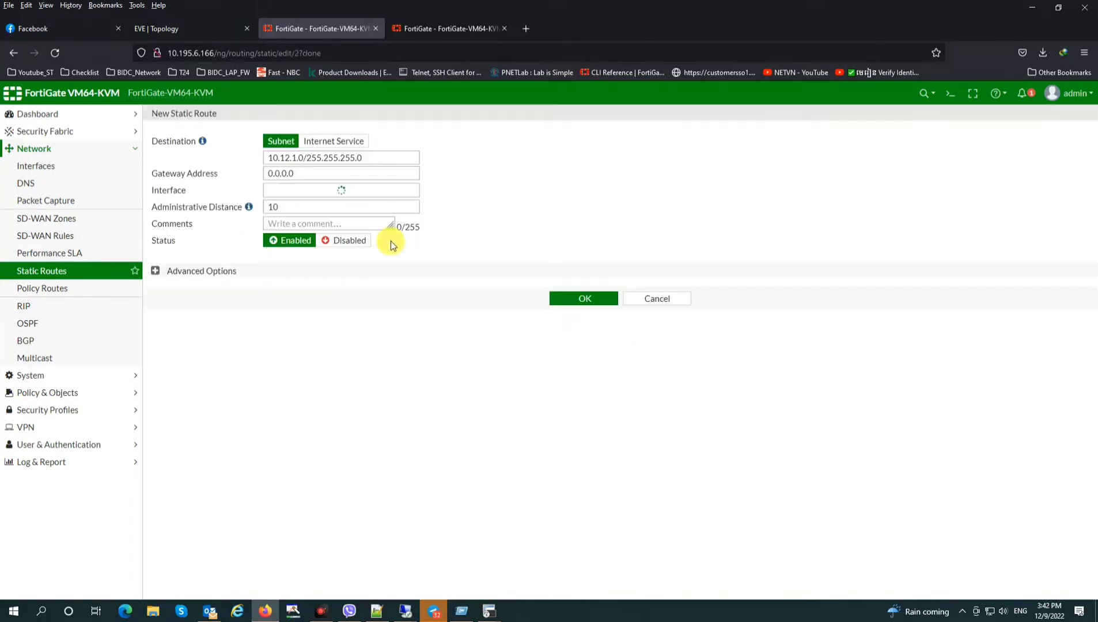
left_click(327, 179)
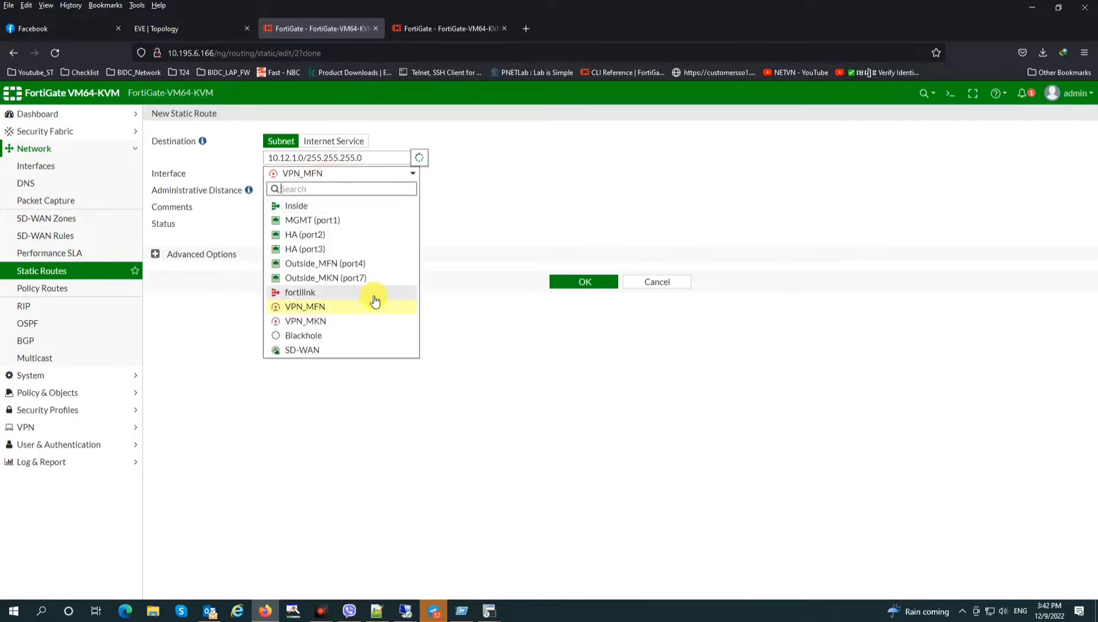
left_click(333, 319)
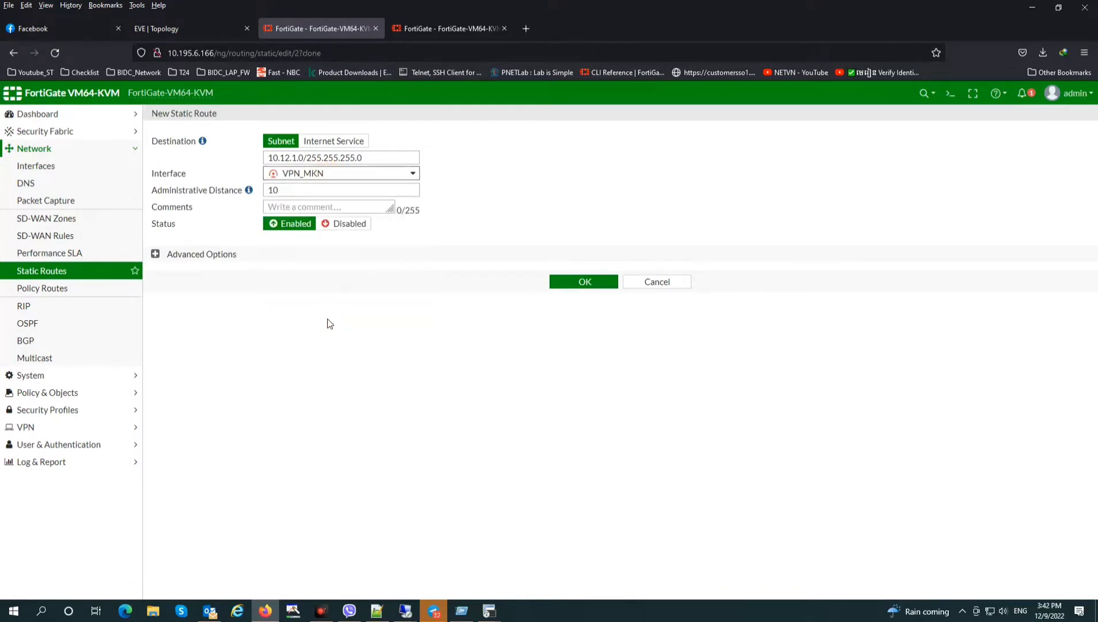
left_click(442, 340)
left_click(573, 287)
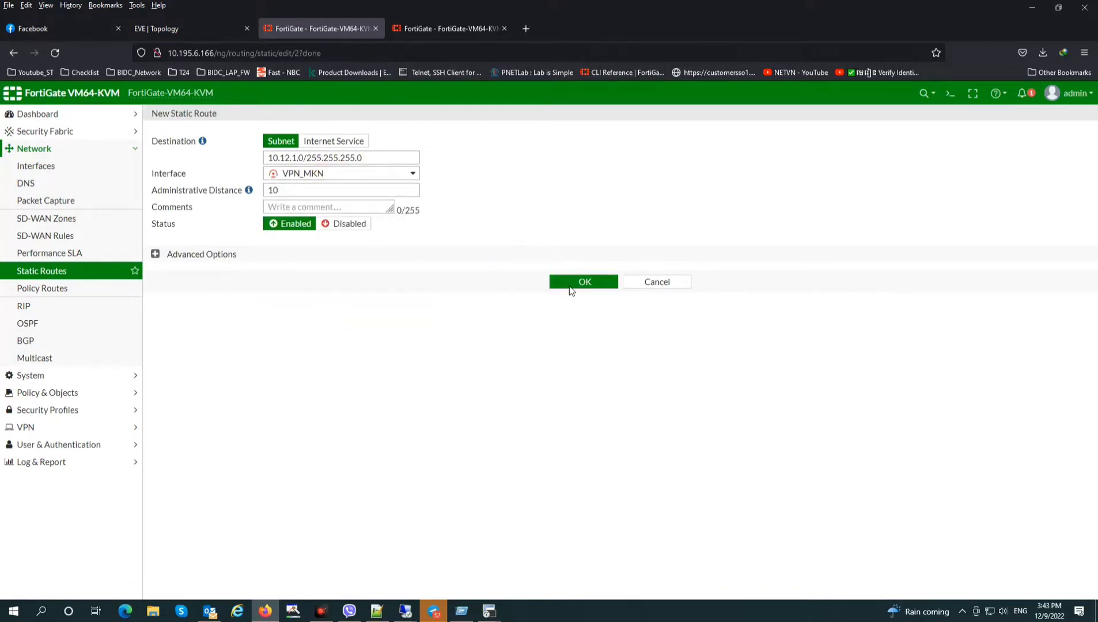
left_click(584, 284)
left_click_drag(587, 283, 468, 279)
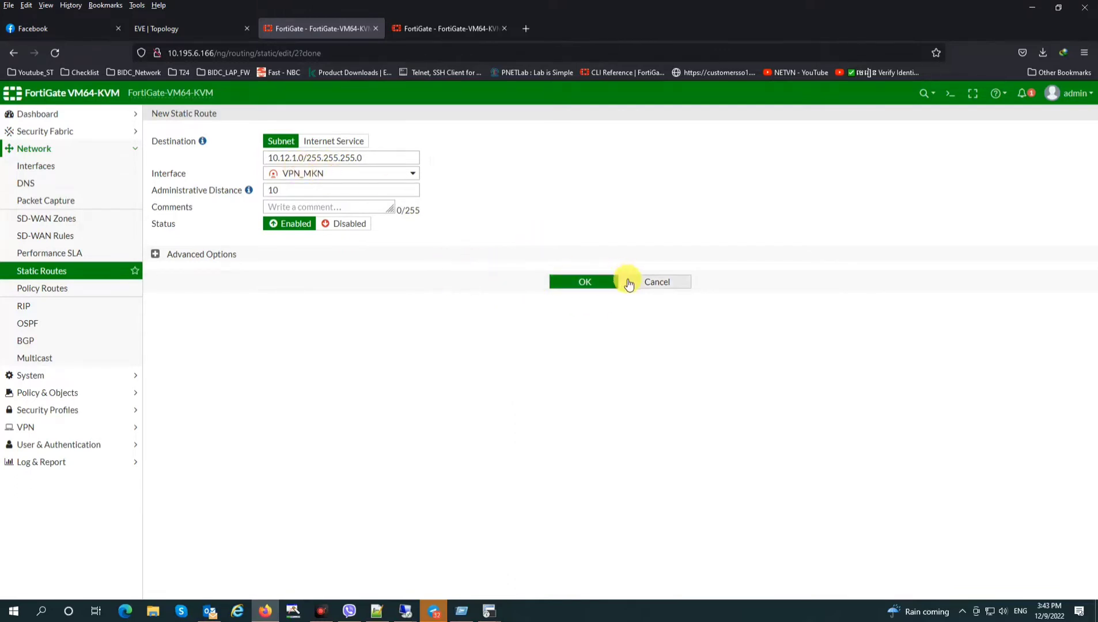
left_click(610, 281)
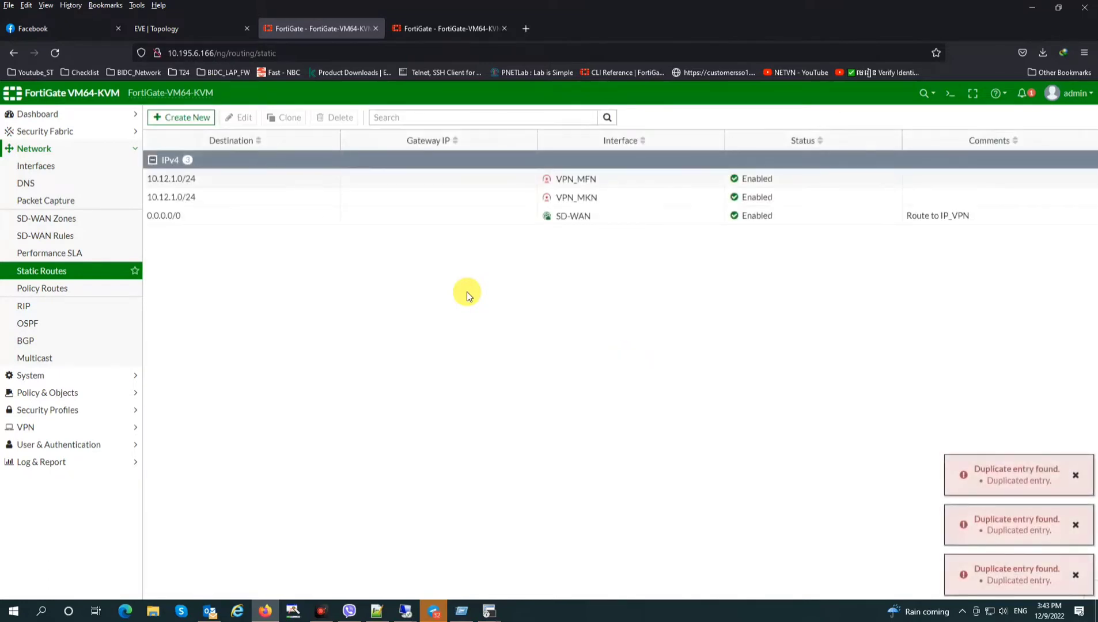
Dismiss the duplicate-entry notice and comment the 0.0.0.0/0 SD-WAN route 'Route to IP_VPN-Tunnel'
left_click(1075, 476)
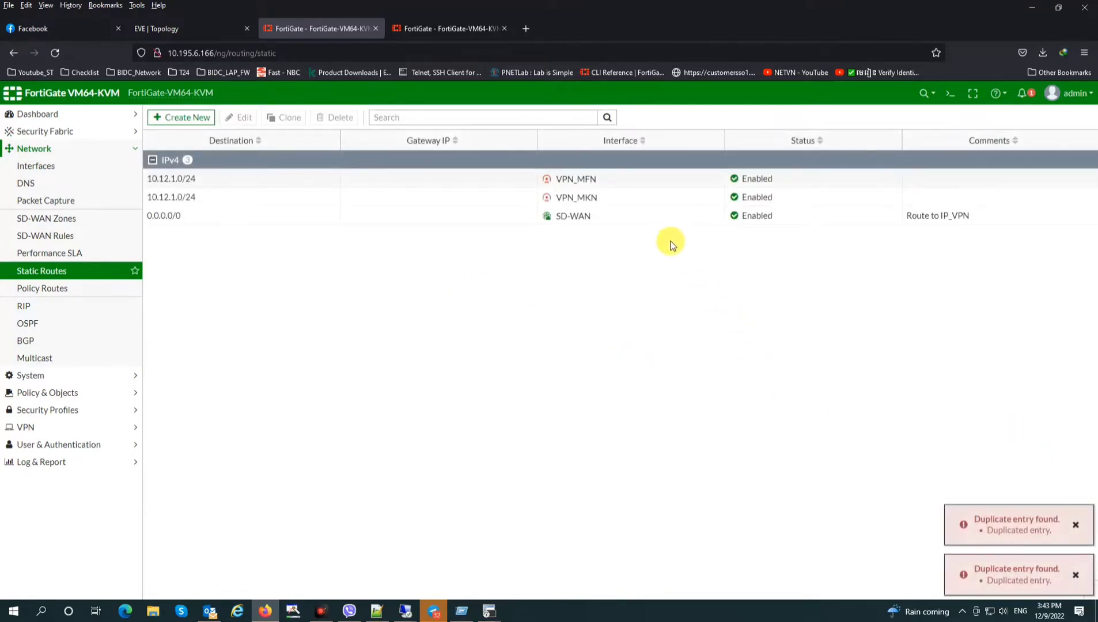
left_click(603, 179)
left_click(600, 199)
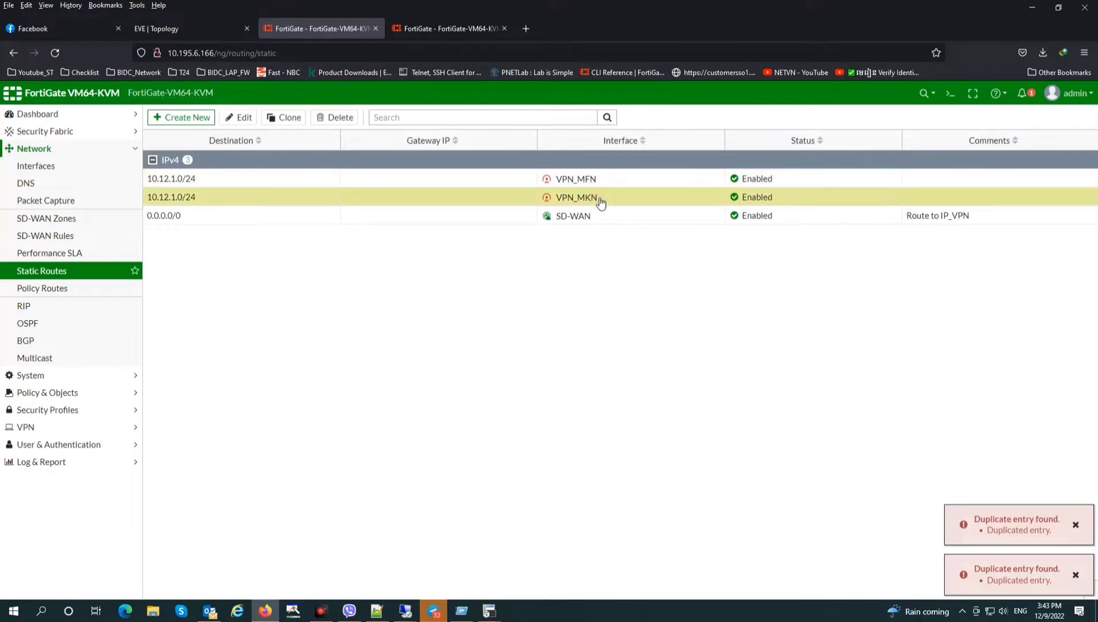
left_click(593, 180)
left_click(594, 196)
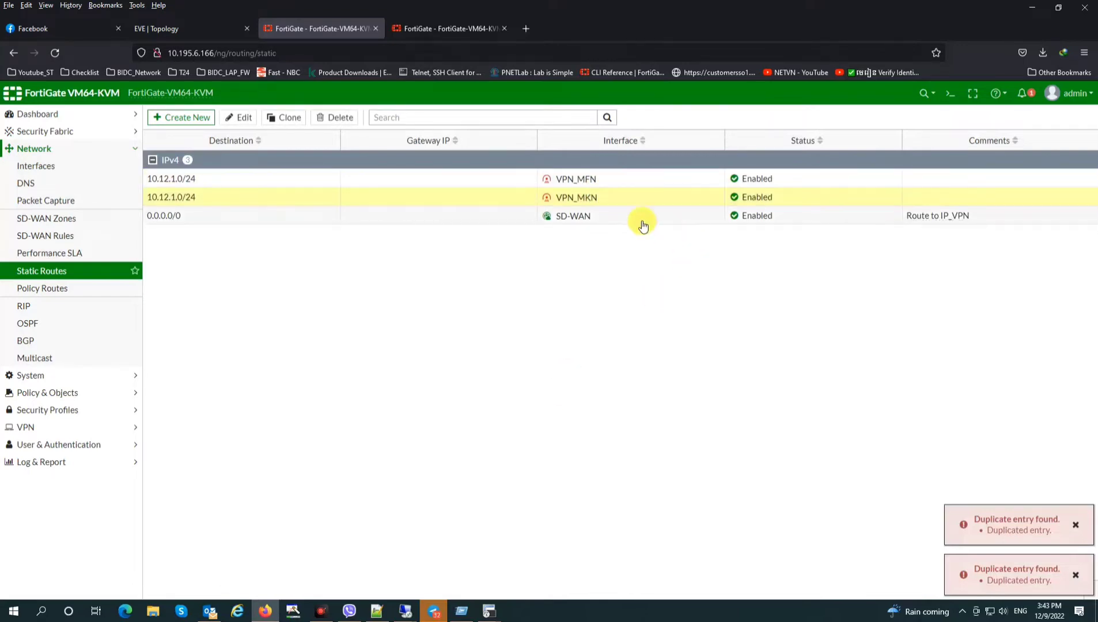
left_click(609, 215)
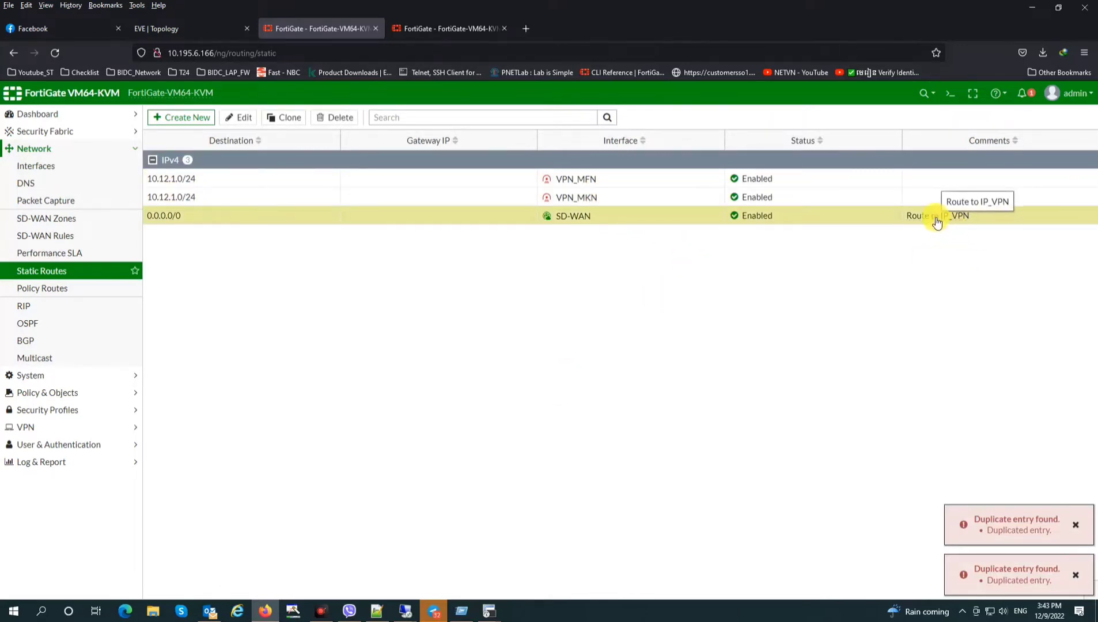
double_click(790, 219)
left_click(679, 263)
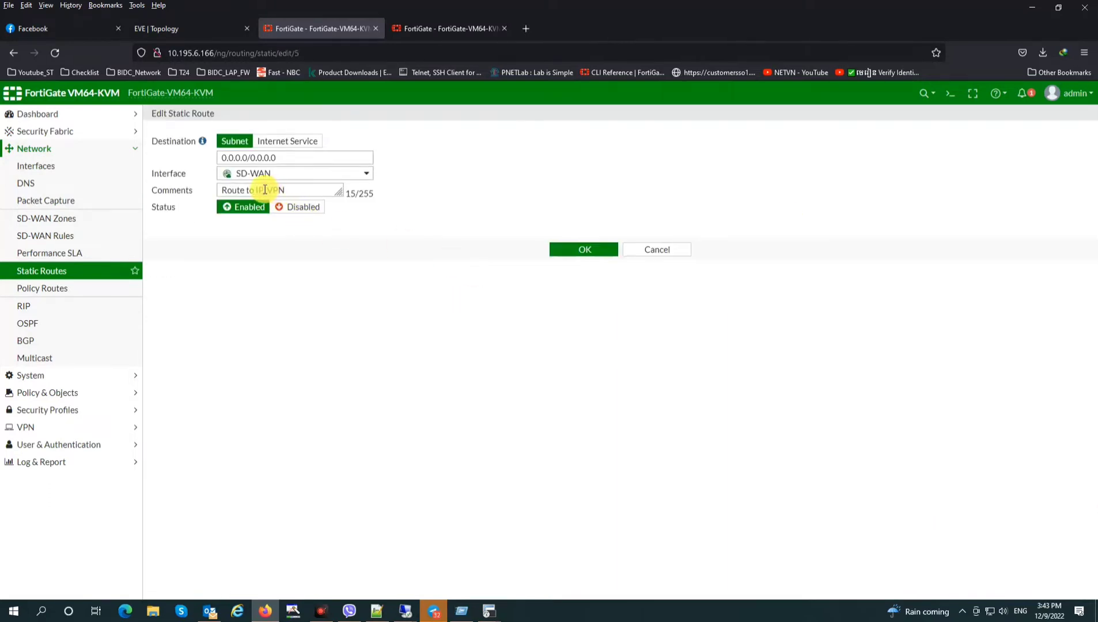
left_click(271, 189)
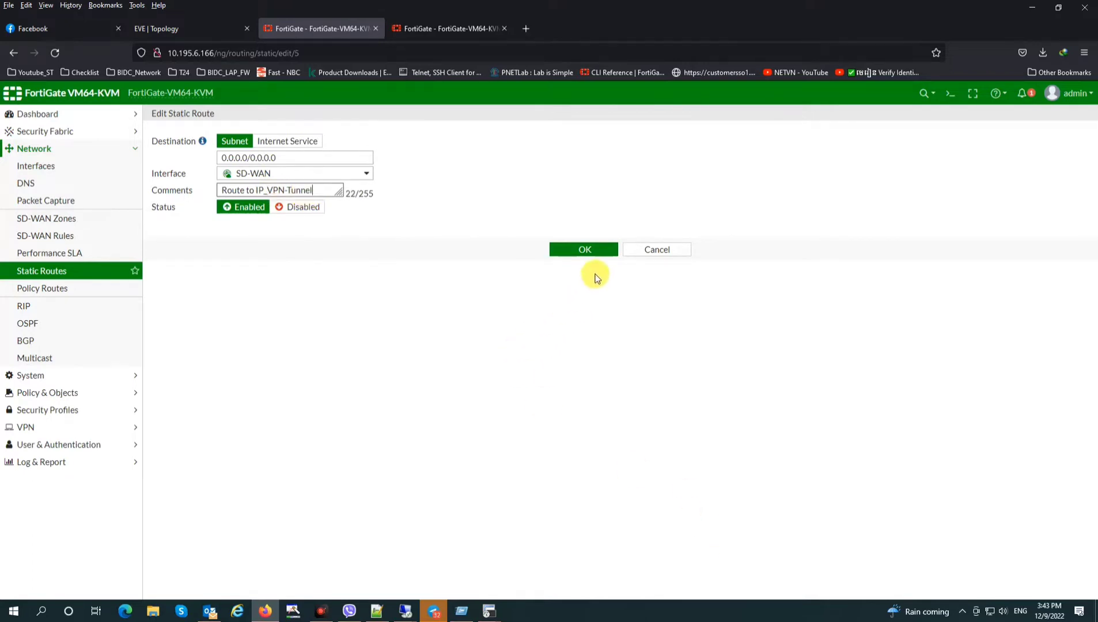
left_click(582, 249)
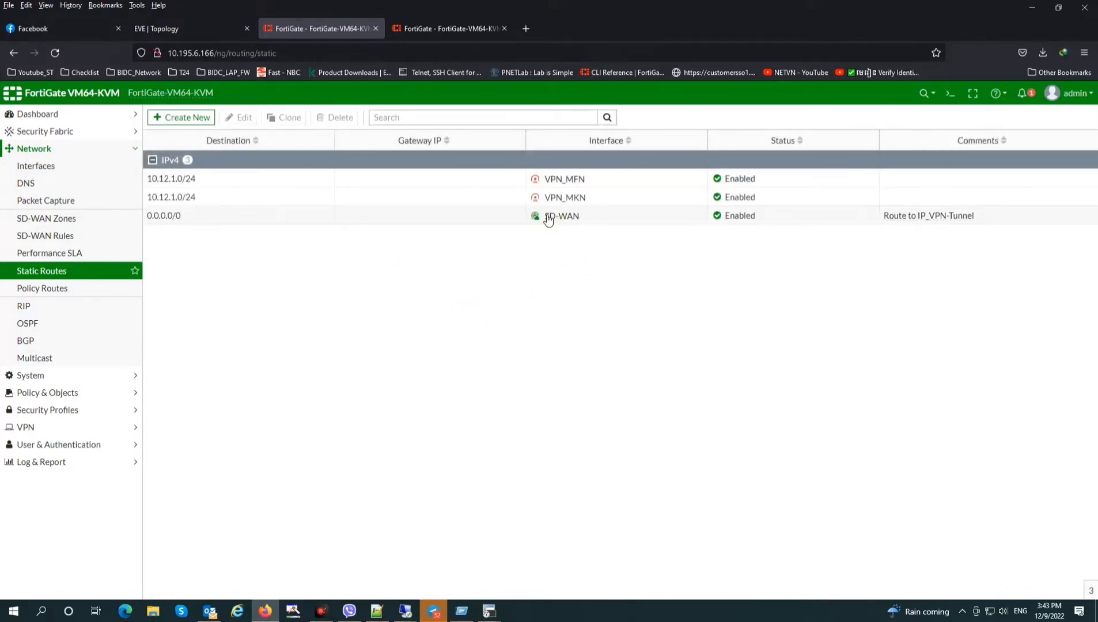
left_click(543, 217)
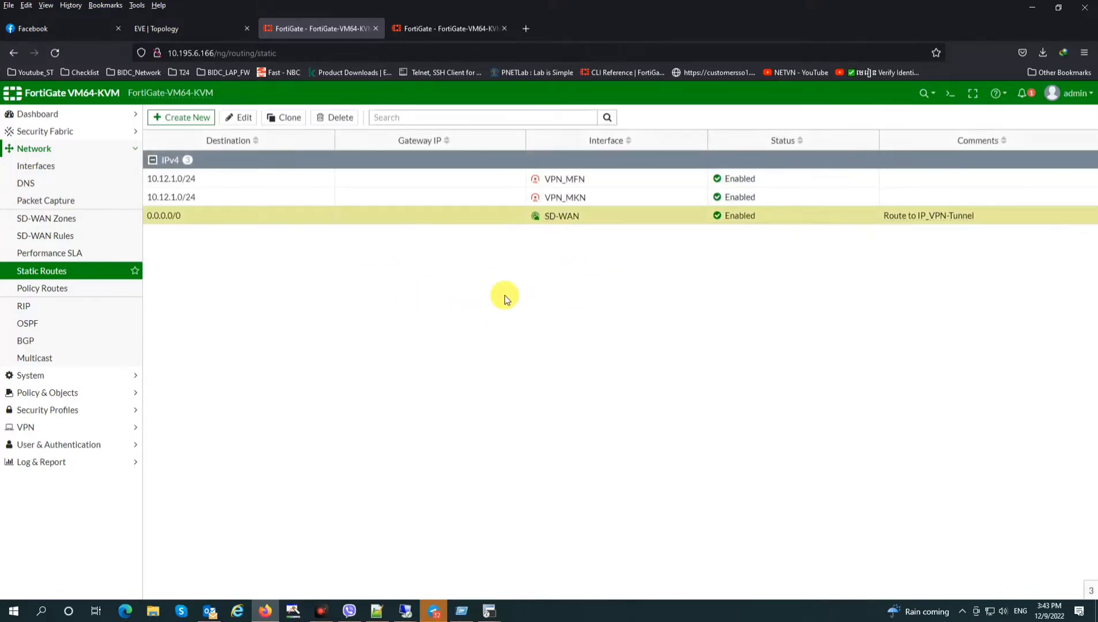
Expand Outside_MFN (port4) and Outside_MKN (port7) to check the tunnel addresses, then switch FortiGates
left_click(58, 168)
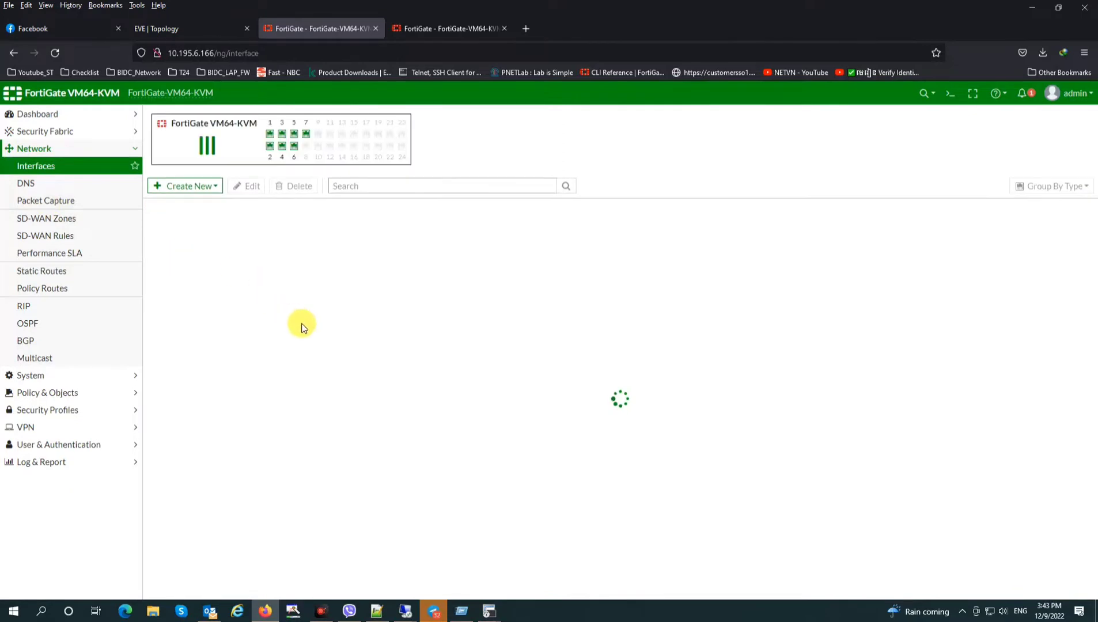
left_click(154, 347)
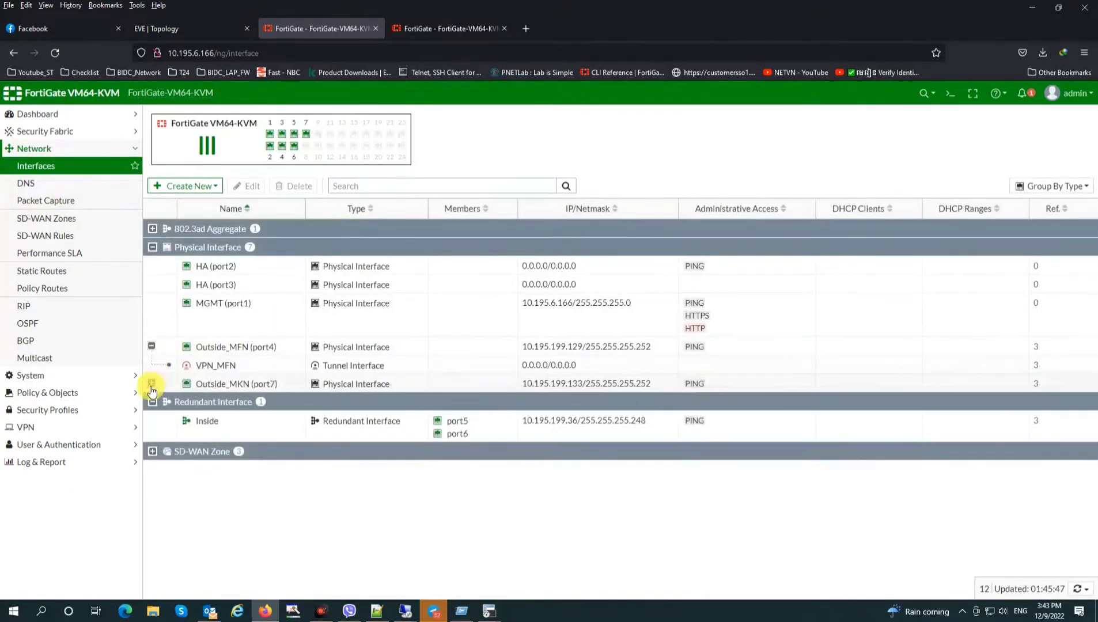
left_click(151, 384)
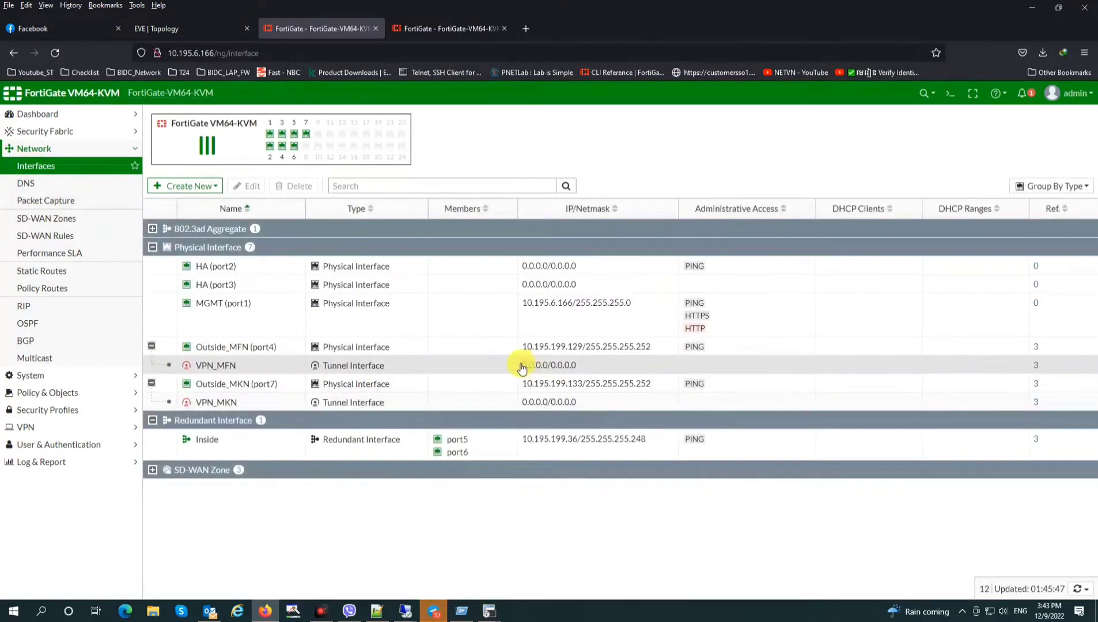
left_click_drag(521, 365, 590, 368)
left_click_drag(520, 402, 583, 404)
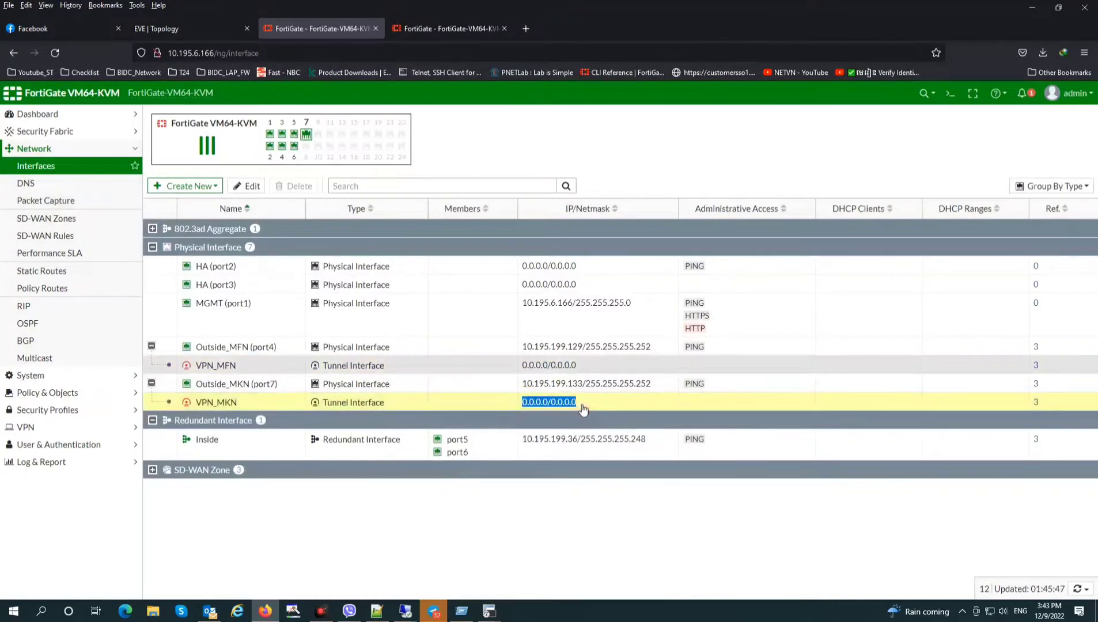
left_click_drag(578, 365, 586, 406)
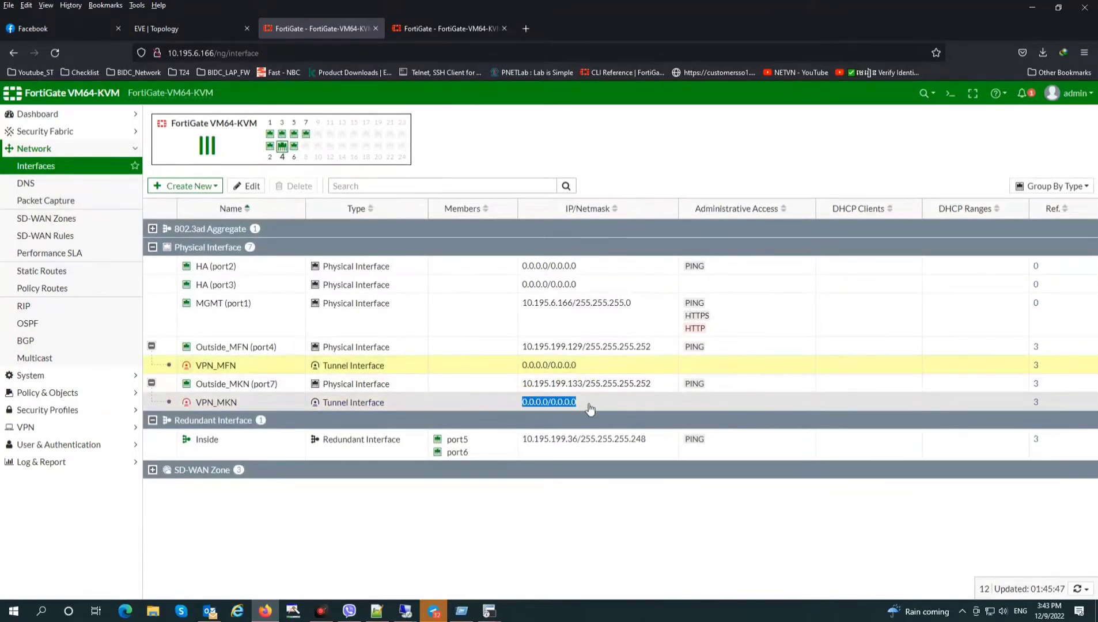
left_click_drag(578, 366, 519, 366)
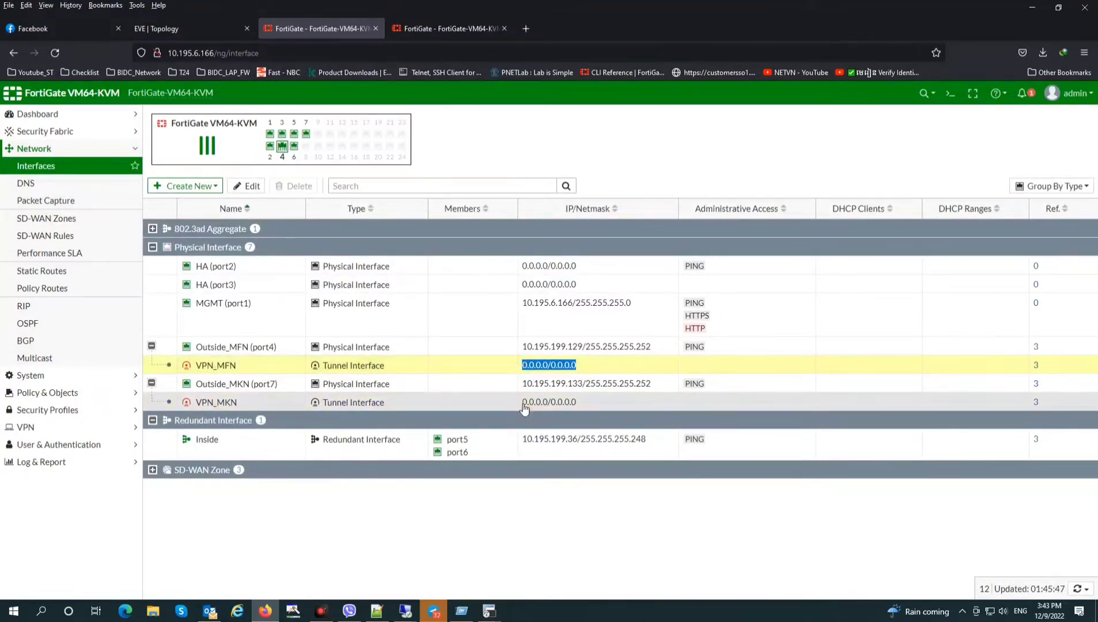
left_click_drag(522, 403, 582, 404)
left_click(451, 28)
left_click(281, 290)
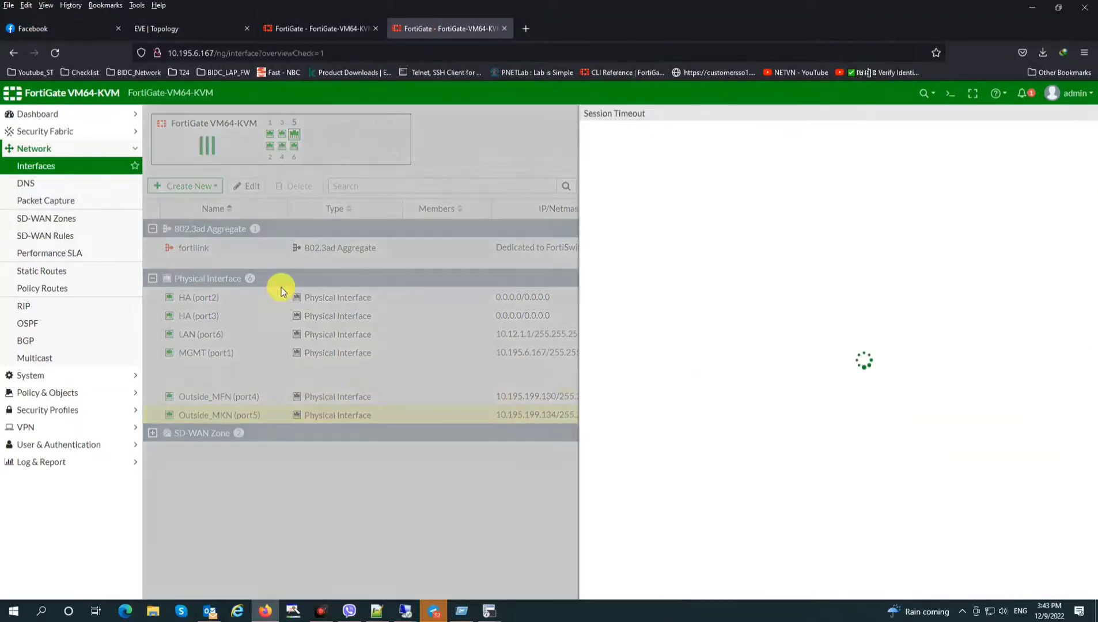
left_click(1090, 115)
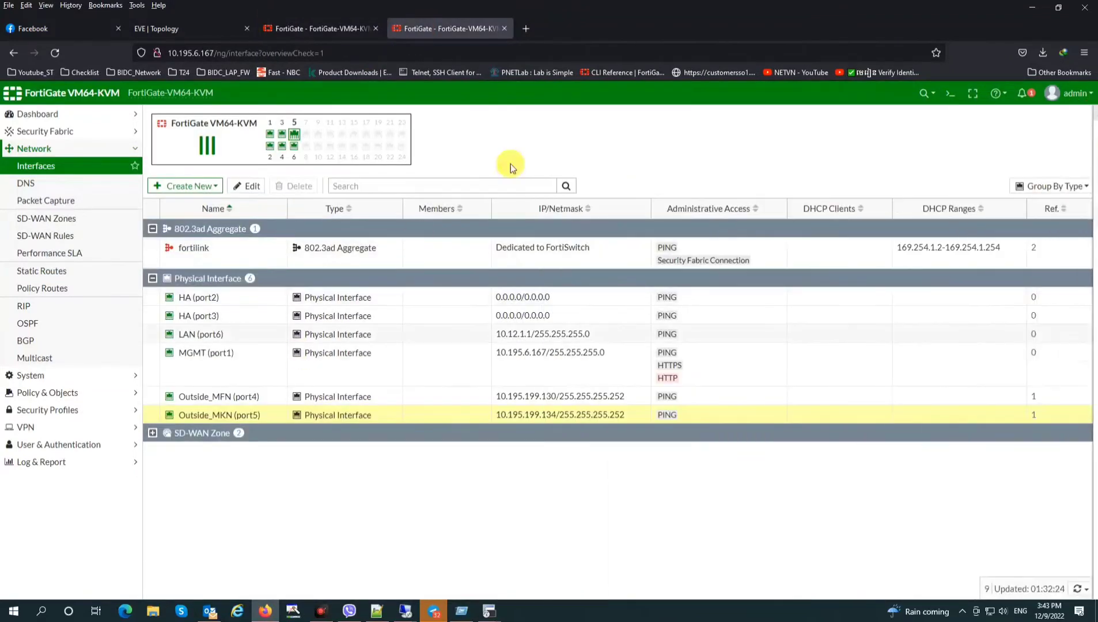
left_click(299, 28)
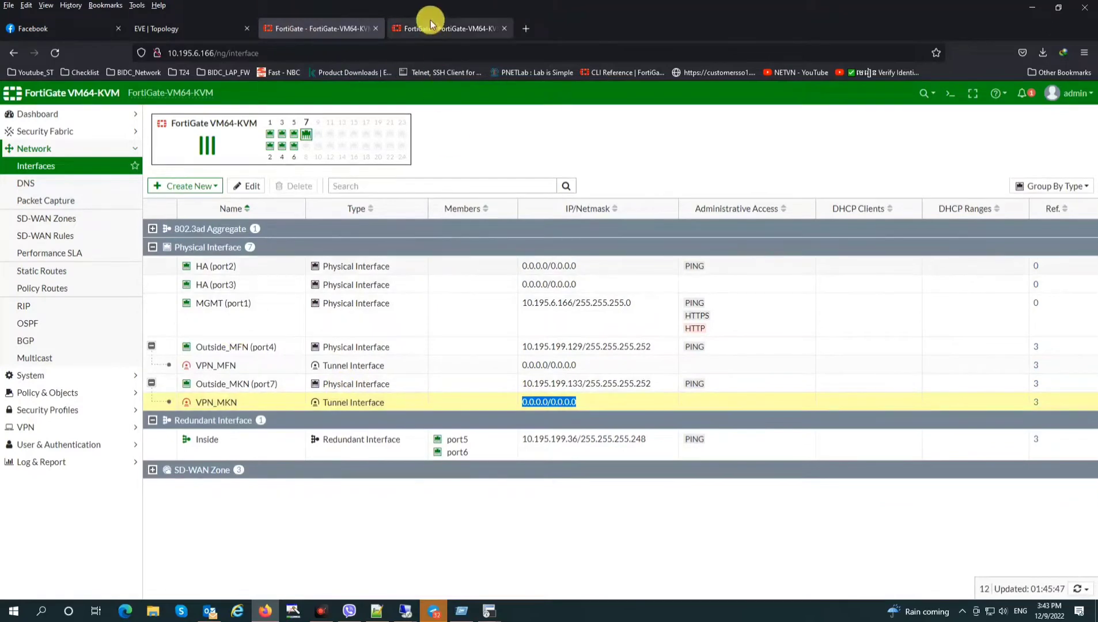
left_click(49, 392)
left_click(63, 200)
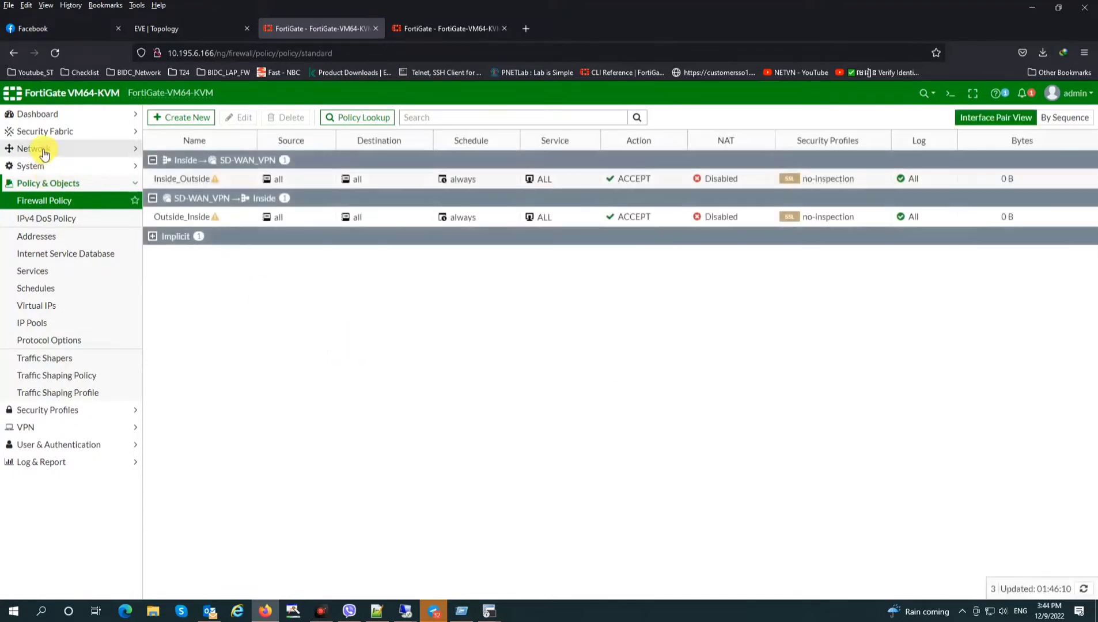
left_click(39, 149)
left_click(50, 272)
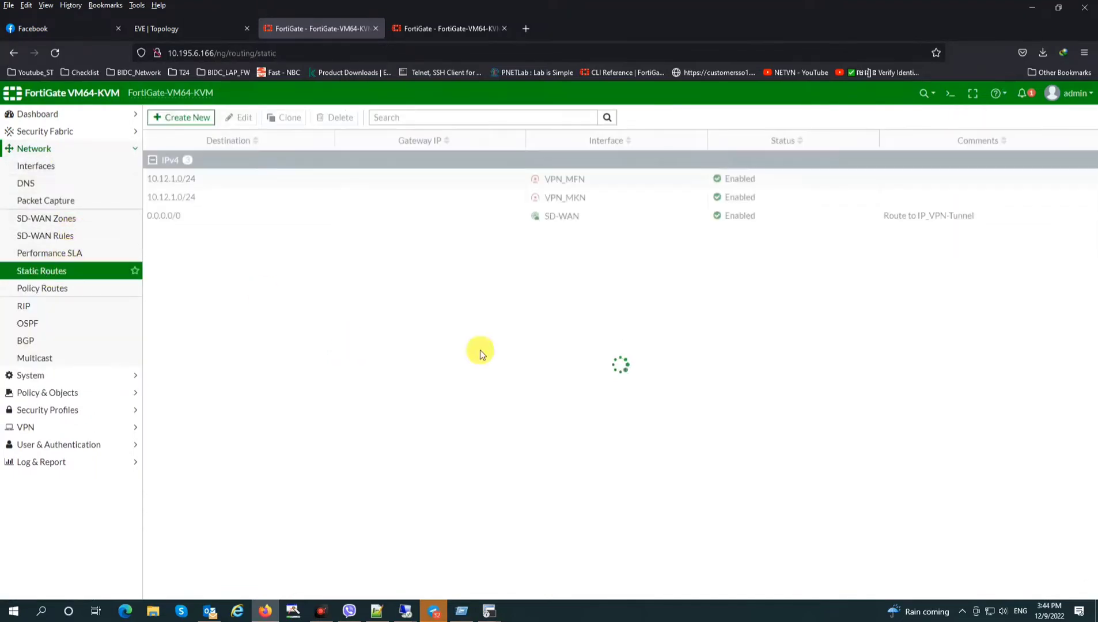
left_click(574, 199)
left_click(490, 179)
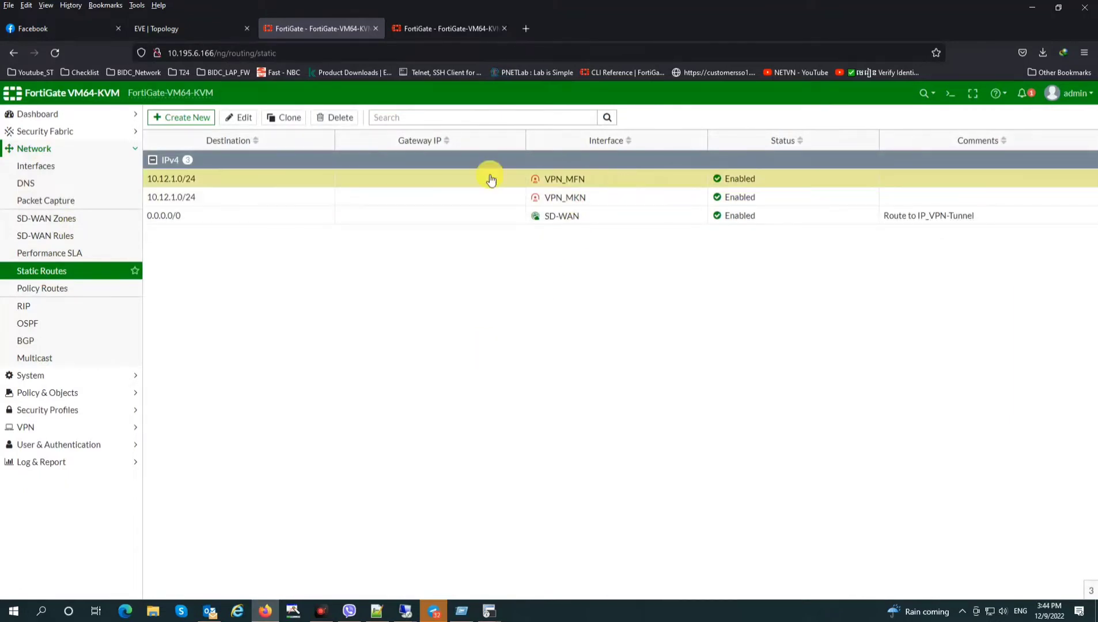
left_click(432, 201)
left_click(477, 182)
left_click(600, 201)
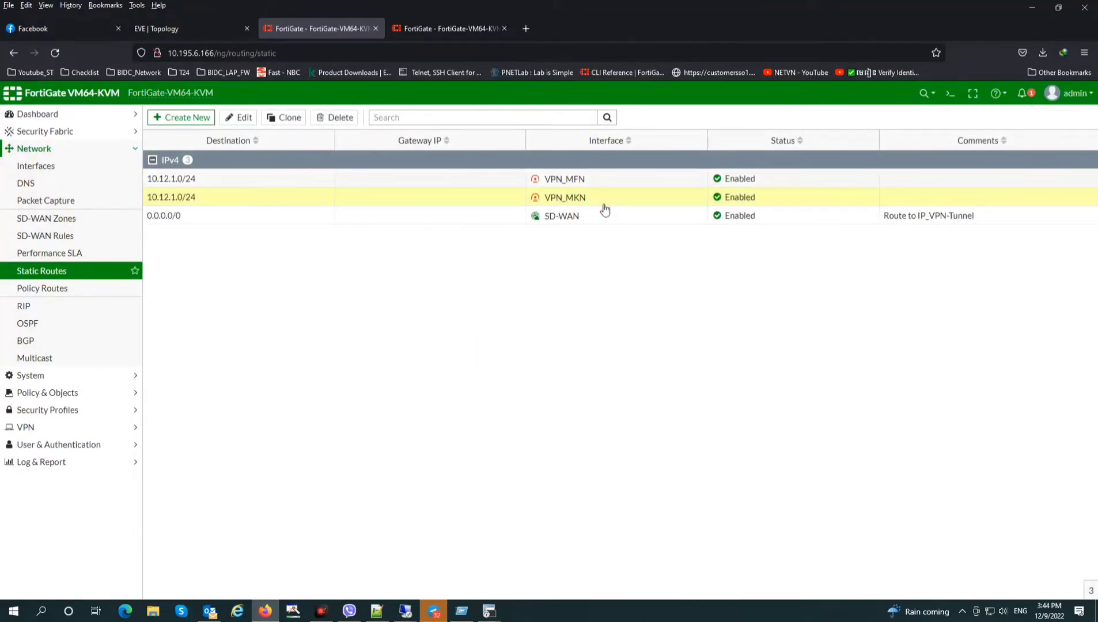
left_click(453, 31)
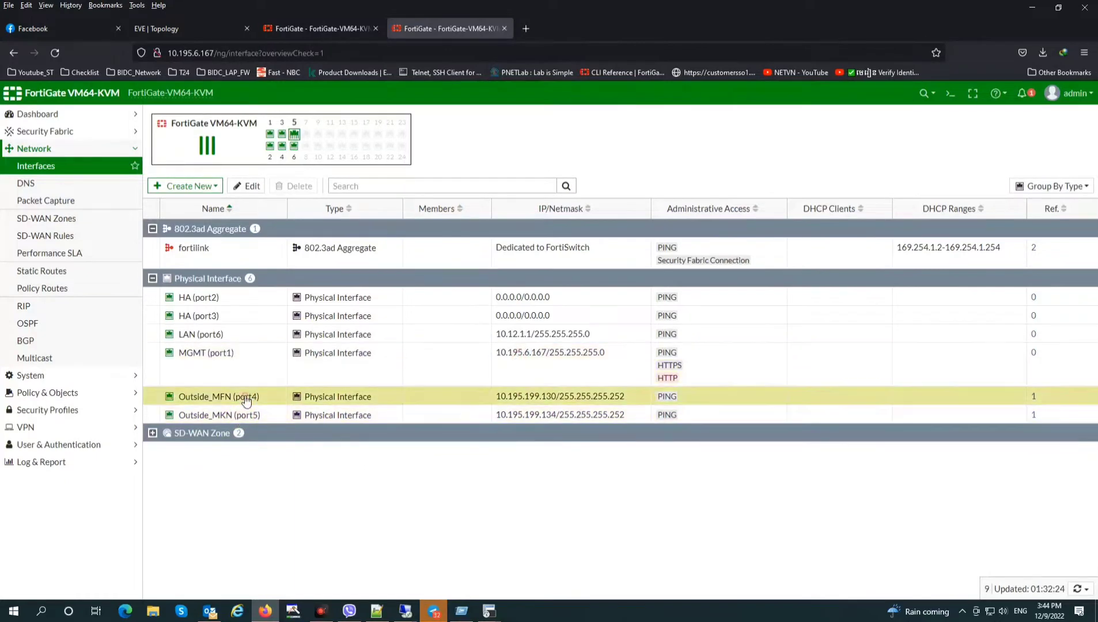
Create a custom IPsec tunnel named VPN_MFN under VPN > IPsec Tunnels and continue
left_click(26, 427)
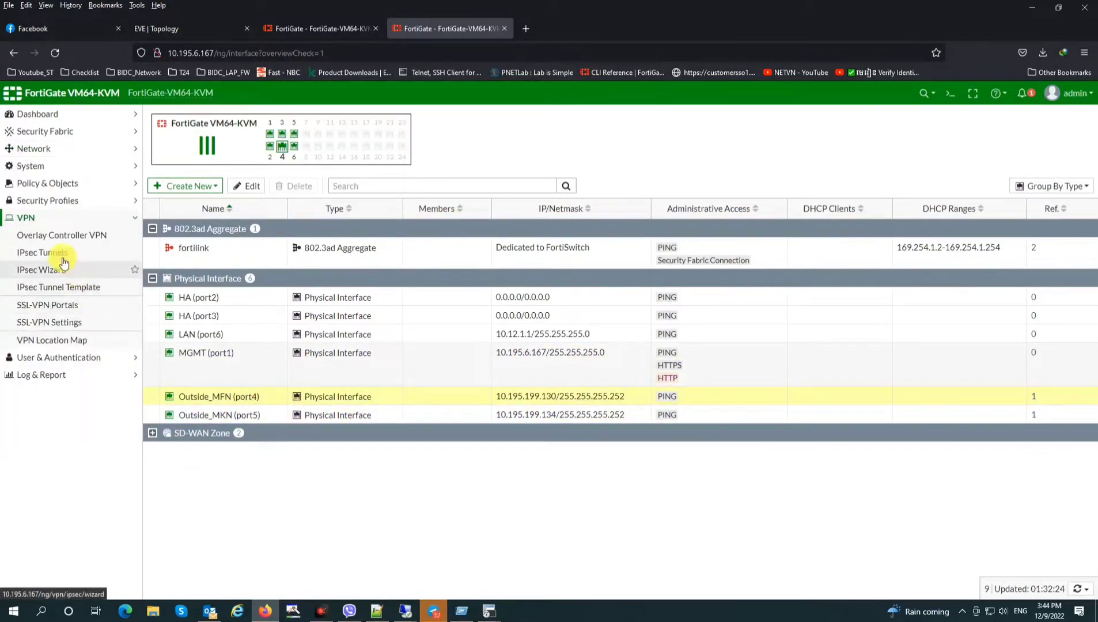
left_click(61, 254)
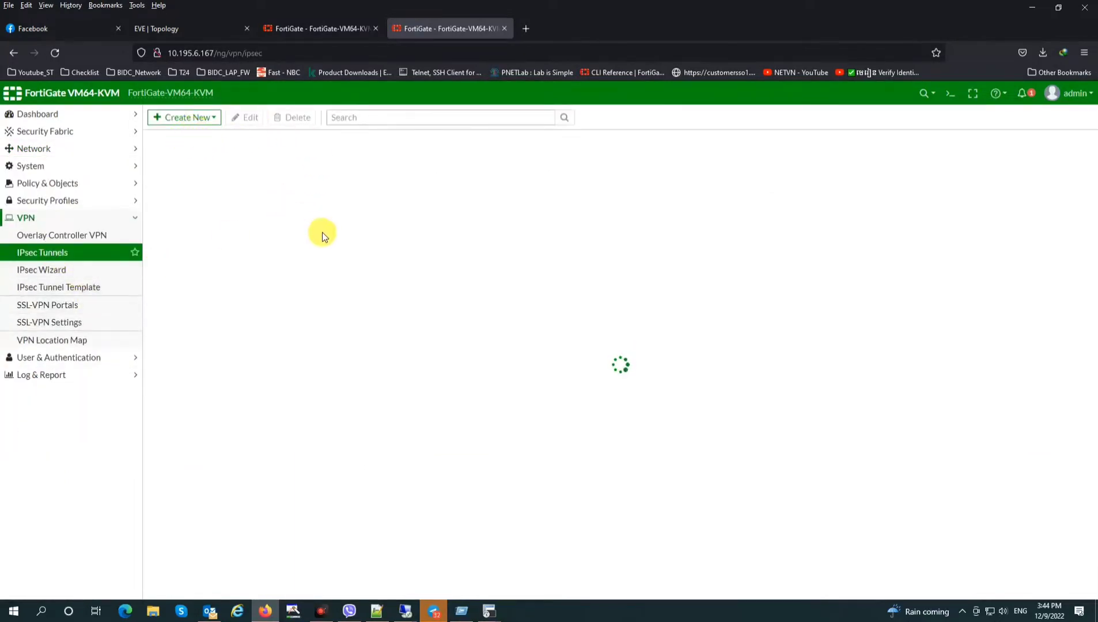
left_click(184, 118)
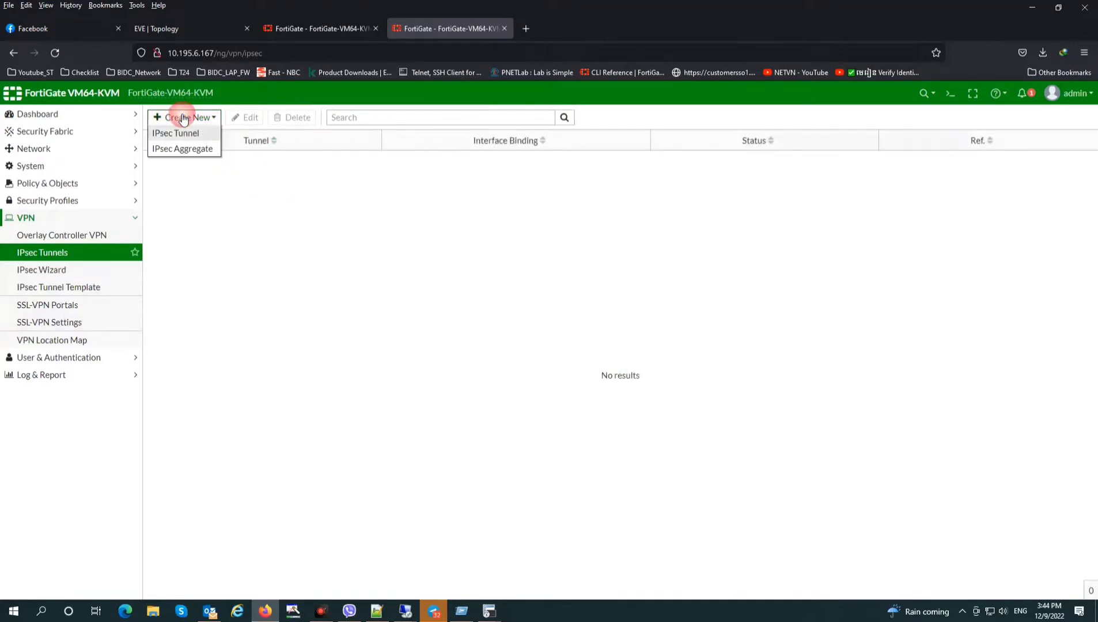
left_click(176, 133)
left_click(433, 174)
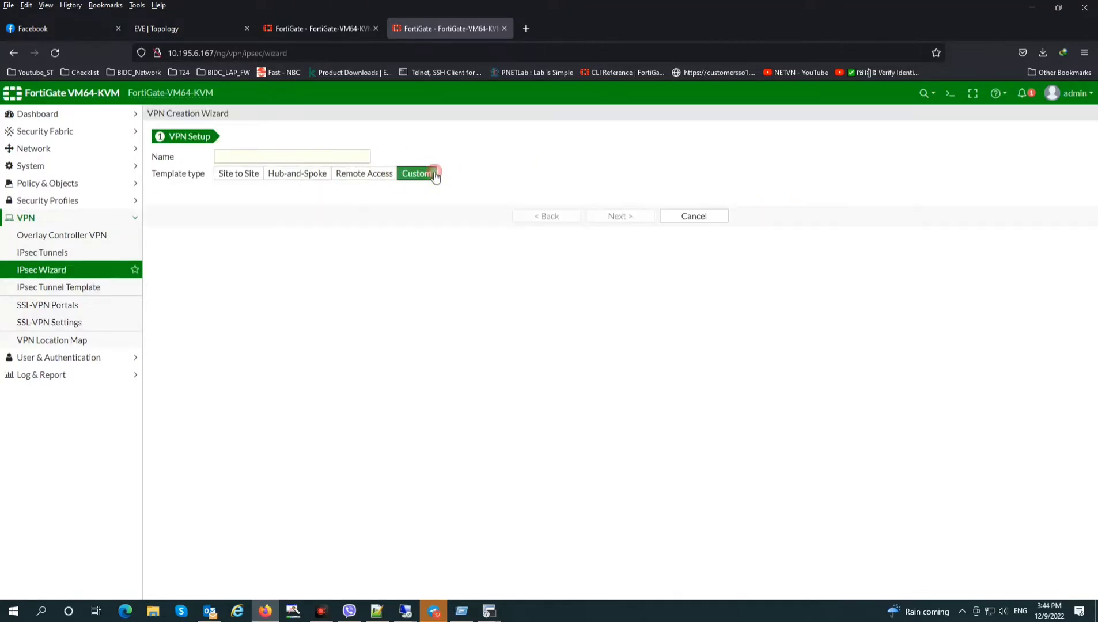
left_click(317, 161)
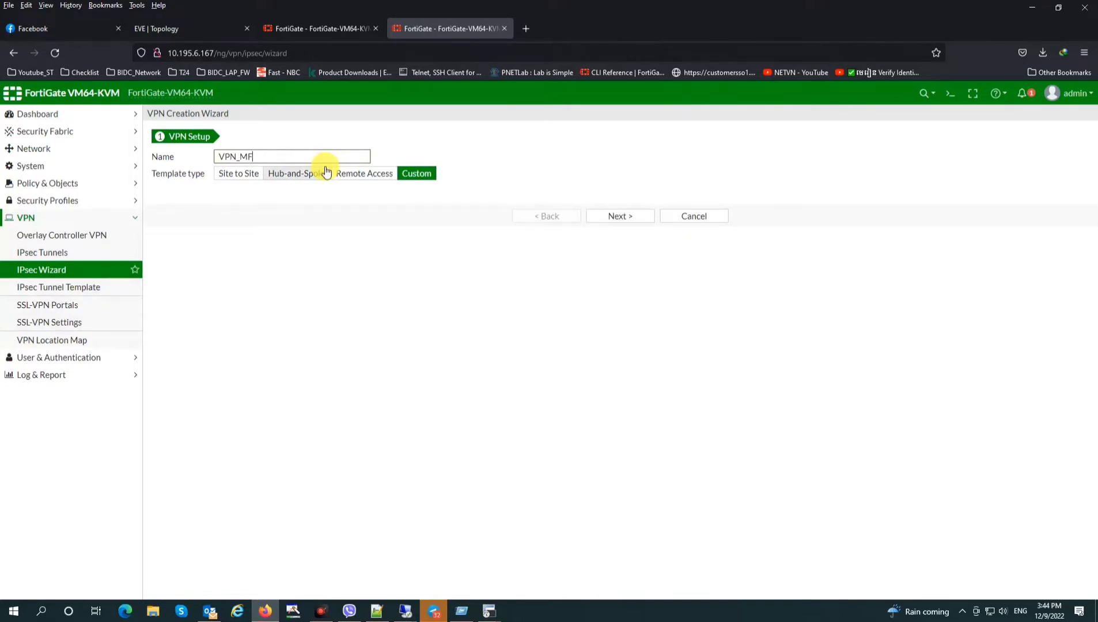
type("VPN_MFN")
left_click(618, 215)
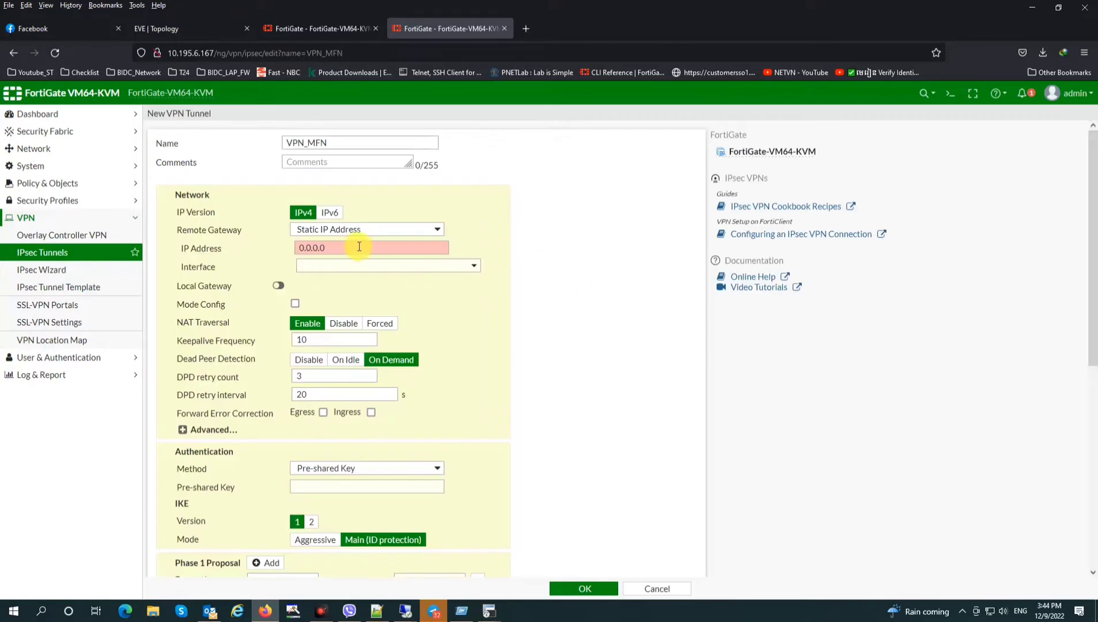
Set the remote gateway to the other FortiGate's Outside_MFN address, 10.195.199.129
left_click_drag(359, 247, 257, 249)
type("10.195.199.129")
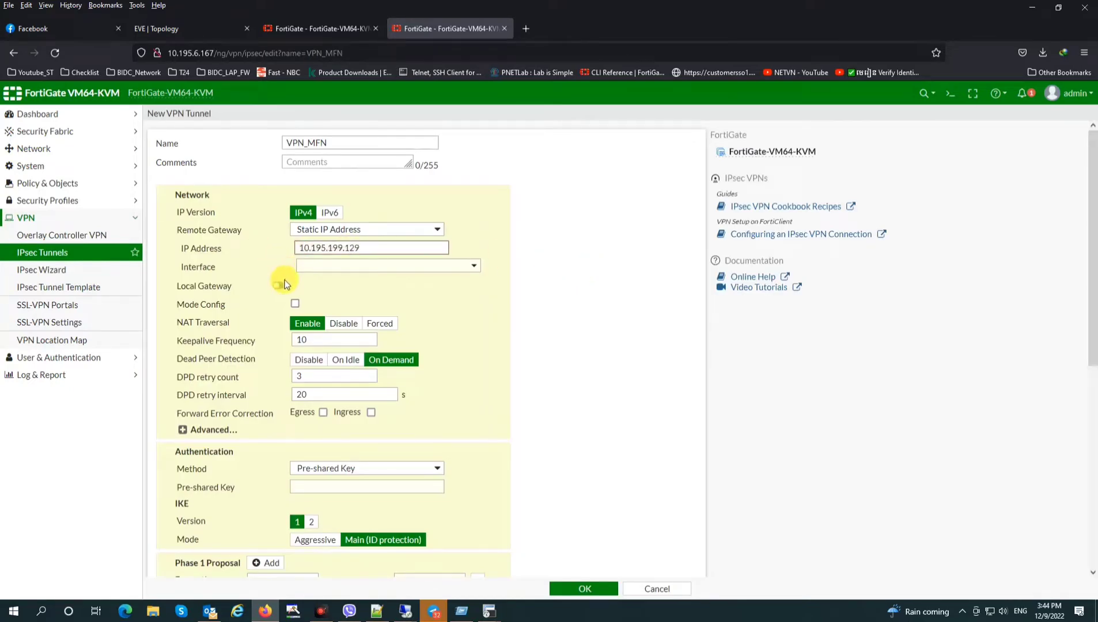
left_click(303, 26)
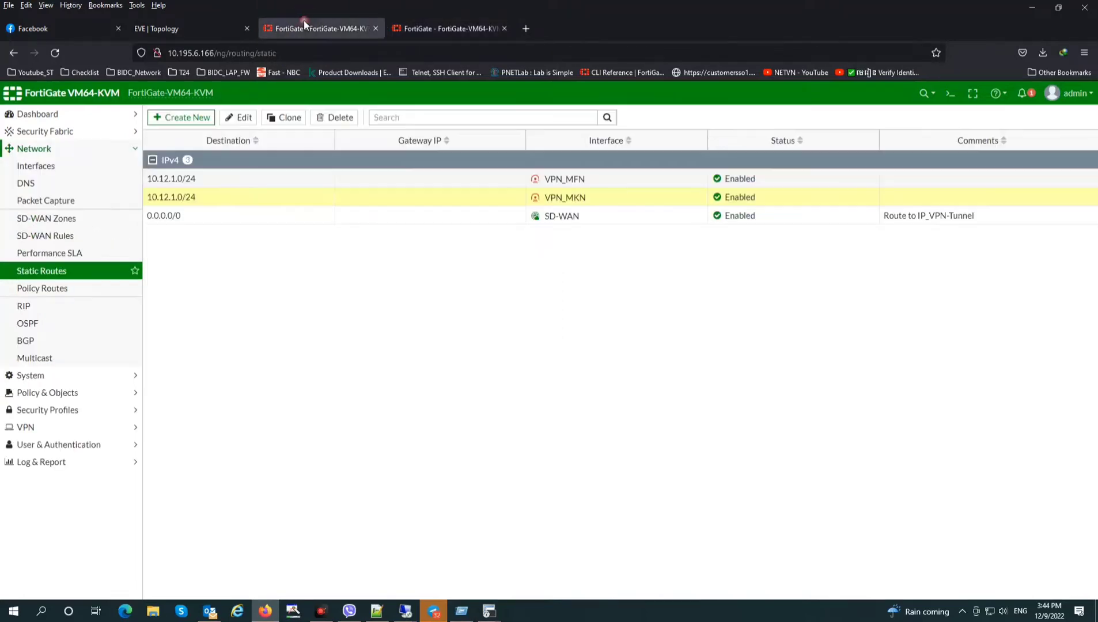
left_click(59, 166)
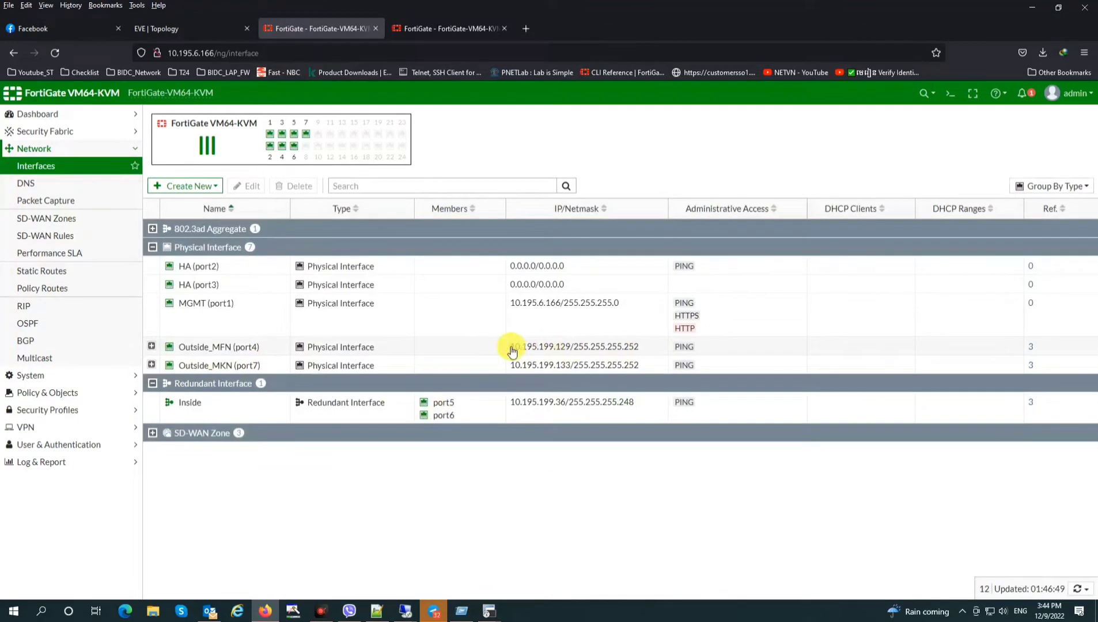
left_click_drag(514, 347, 576, 351)
left_click(444, 26)
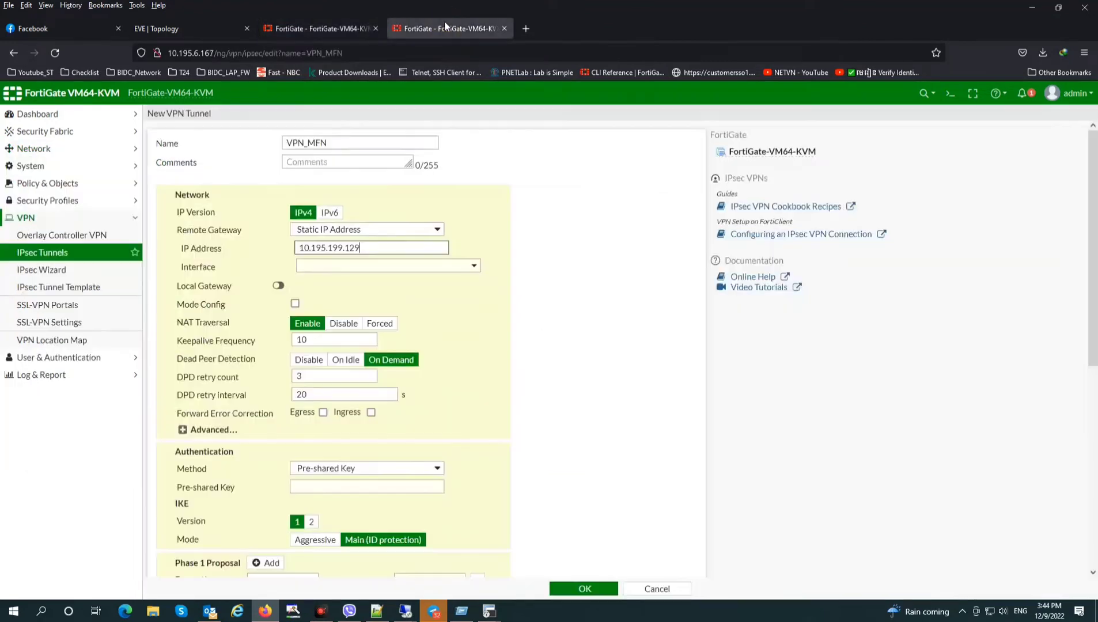
Bind the tunnel to Outside_MFN (port4), paste the pre-shared key, and select IKE version 2
left_click(359, 268)
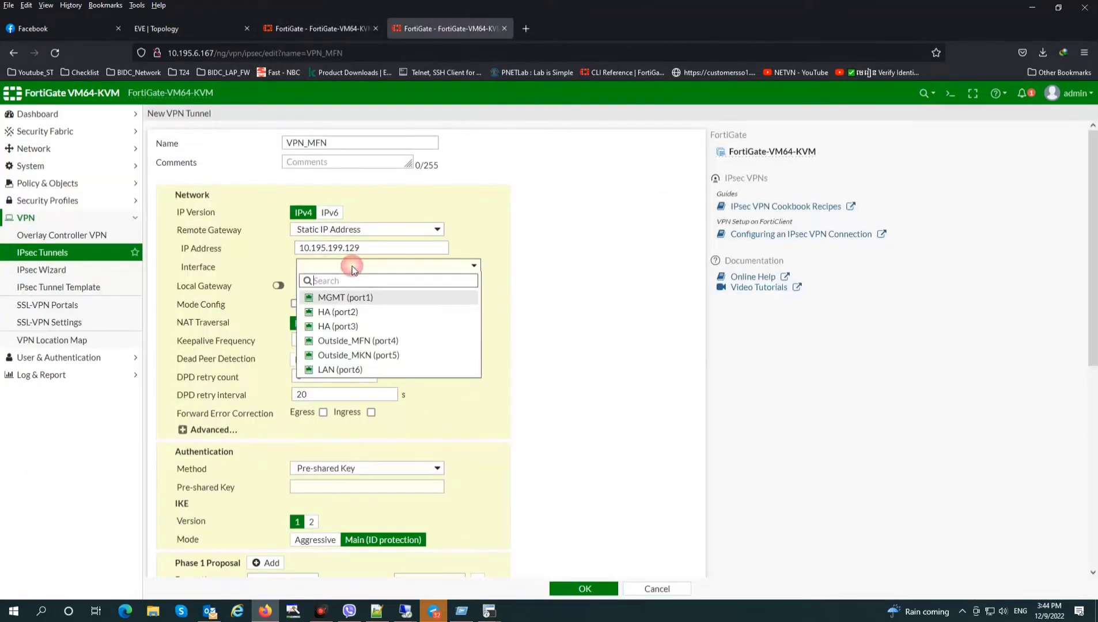
left_click(390, 343)
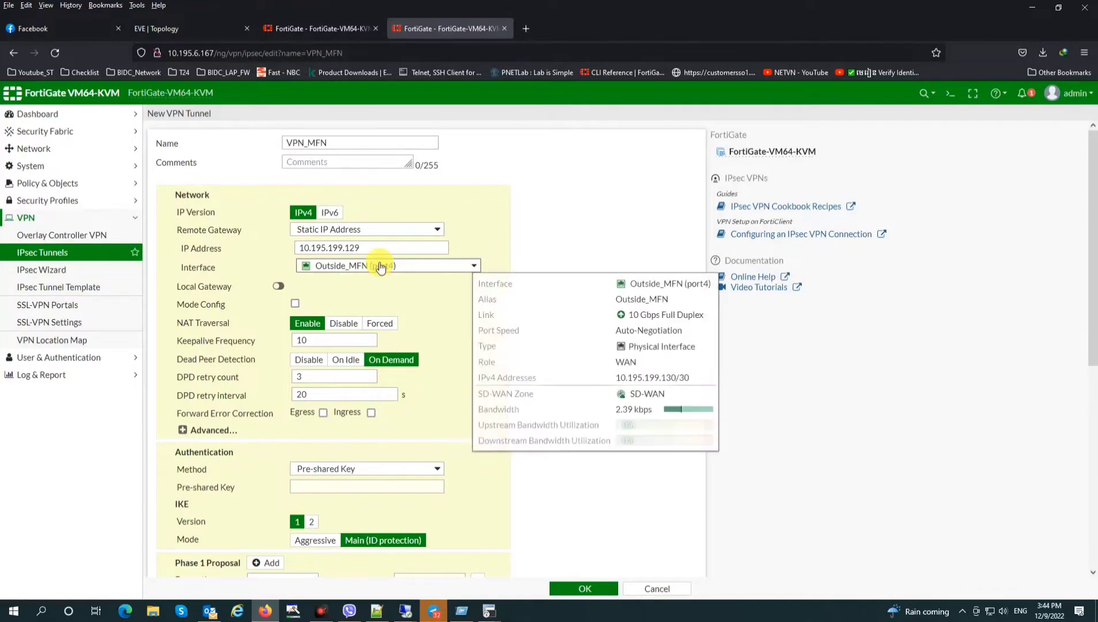
scroll(436, 435, "down", 2)
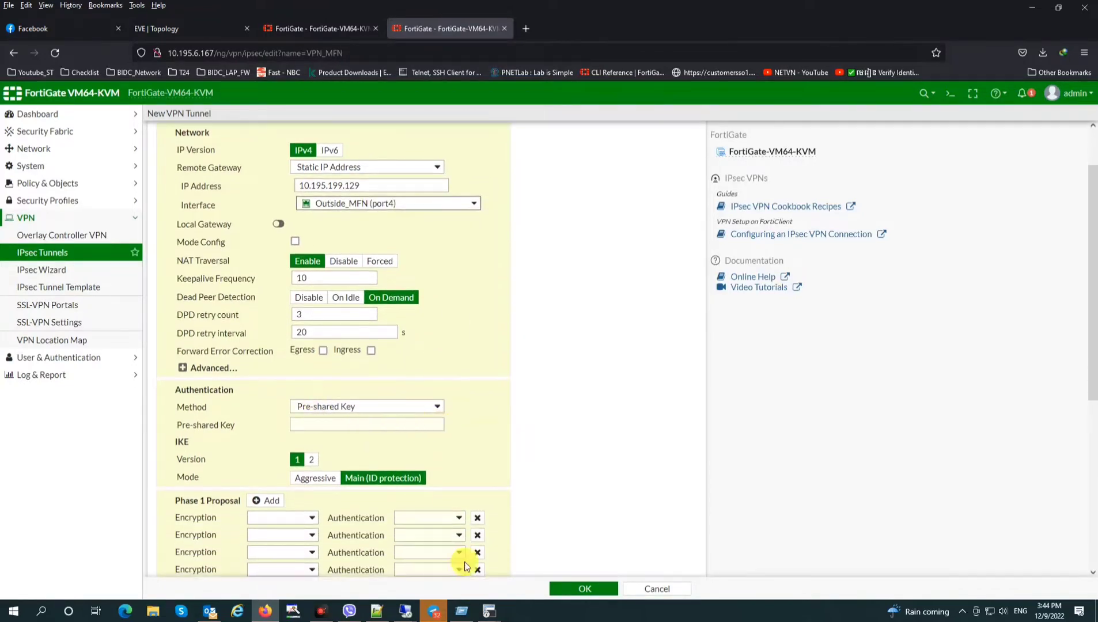
left_click(462, 610)
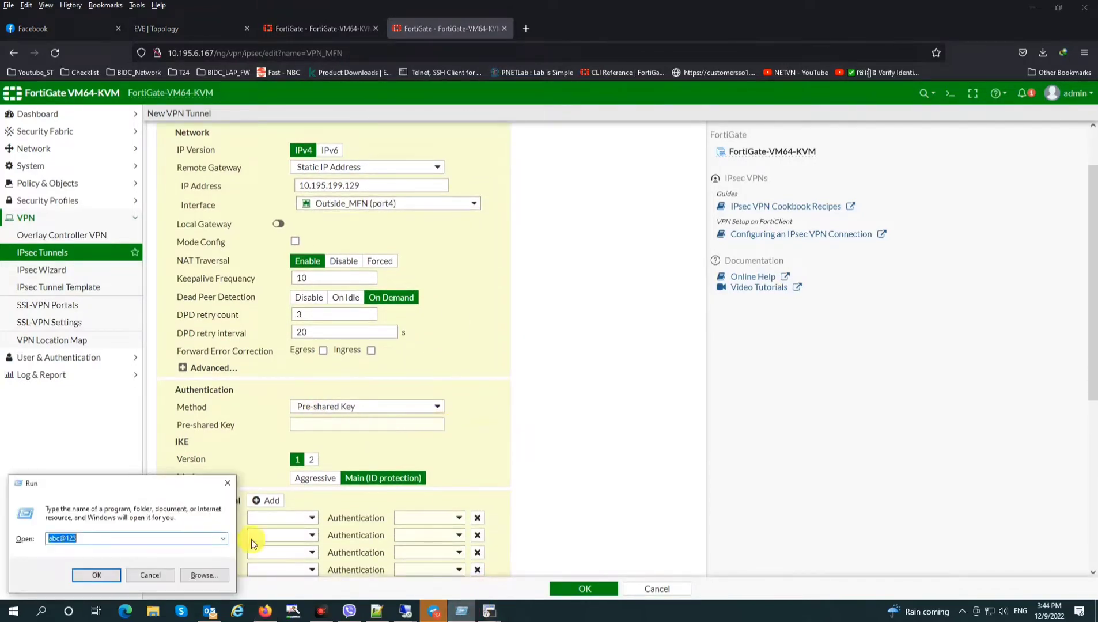
left_click(333, 426)
key("ctrl+v")
left_click(311, 460)
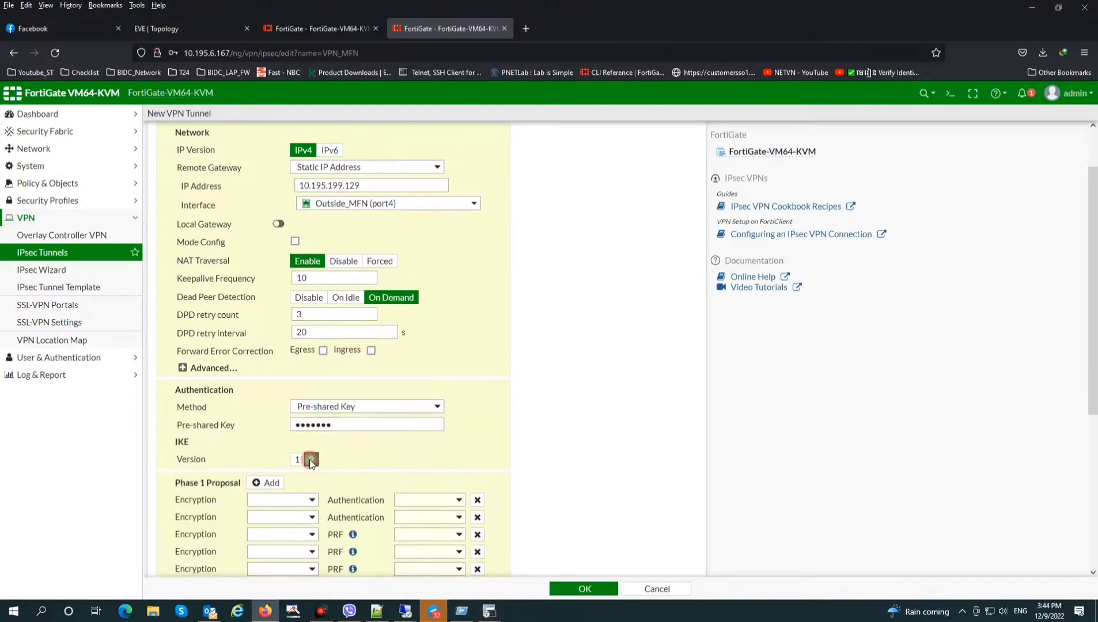
Trim the phase 1 proposals to a single DES/SHA1 pair
scroll(403, 464, "down", 4)
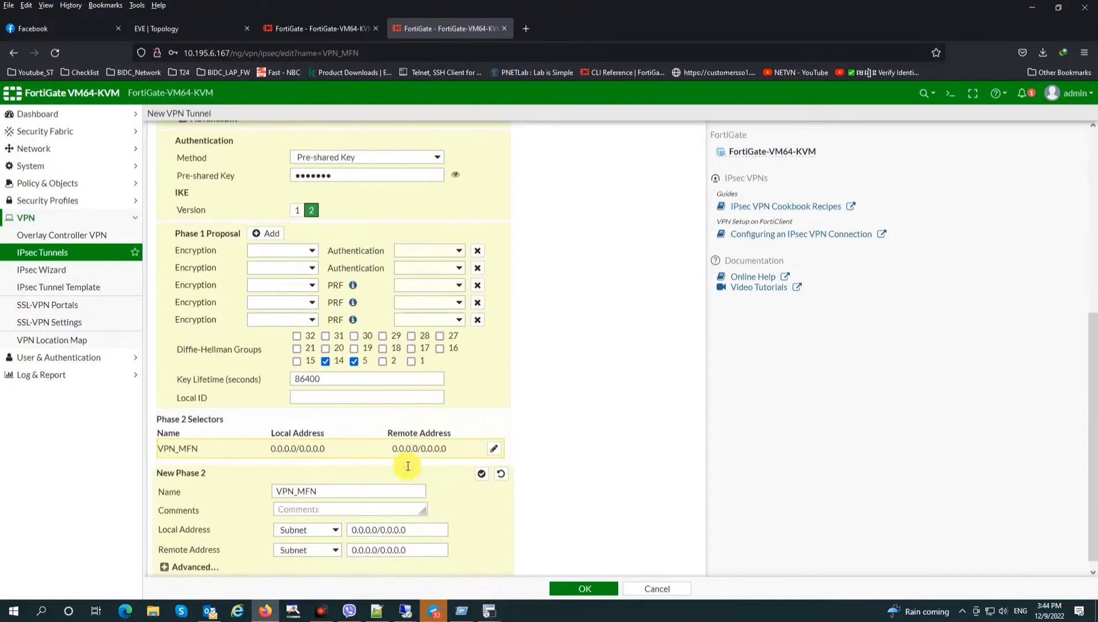
left_click(478, 256)
left_click(477, 273)
left_click(477, 290)
left_click(282, 308)
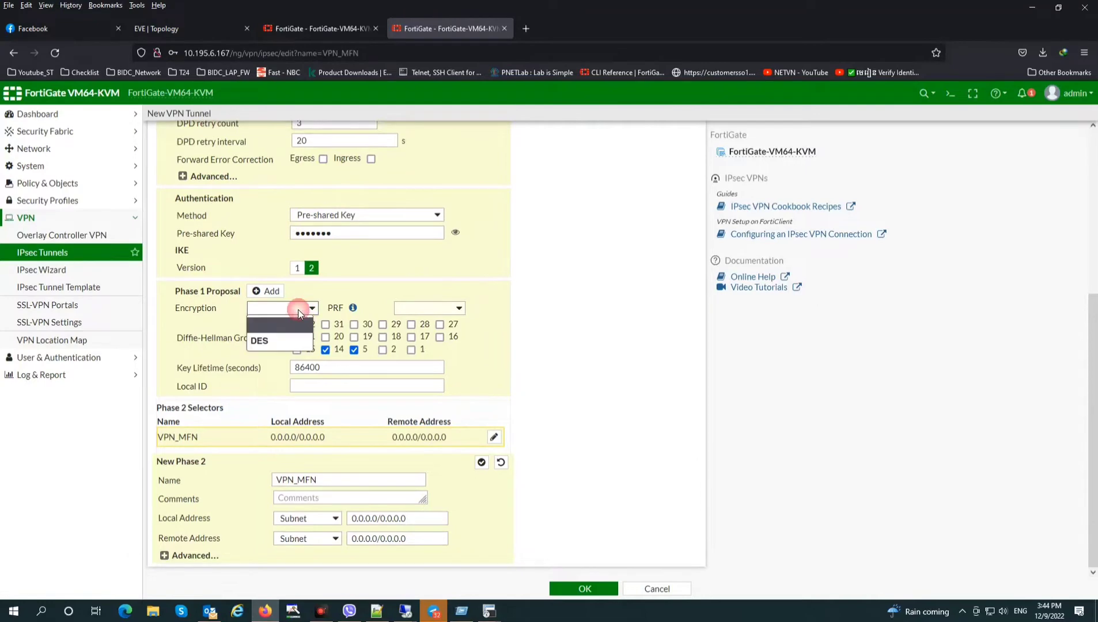
left_click(280, 341)
left_click(429, 308)
left_click(421, 355)
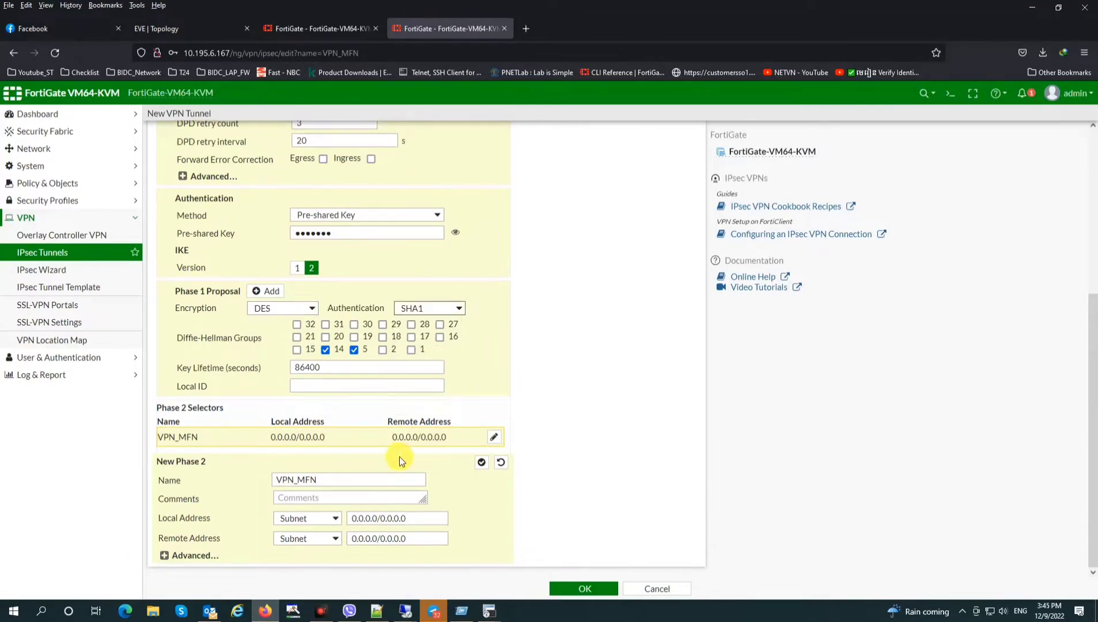
Reduce phase 2 to DES/SHA1 with DH groups 2 and 1, and save VPN_MFN
left_click(190, 555)
scroll(314, 545, "down", 5)
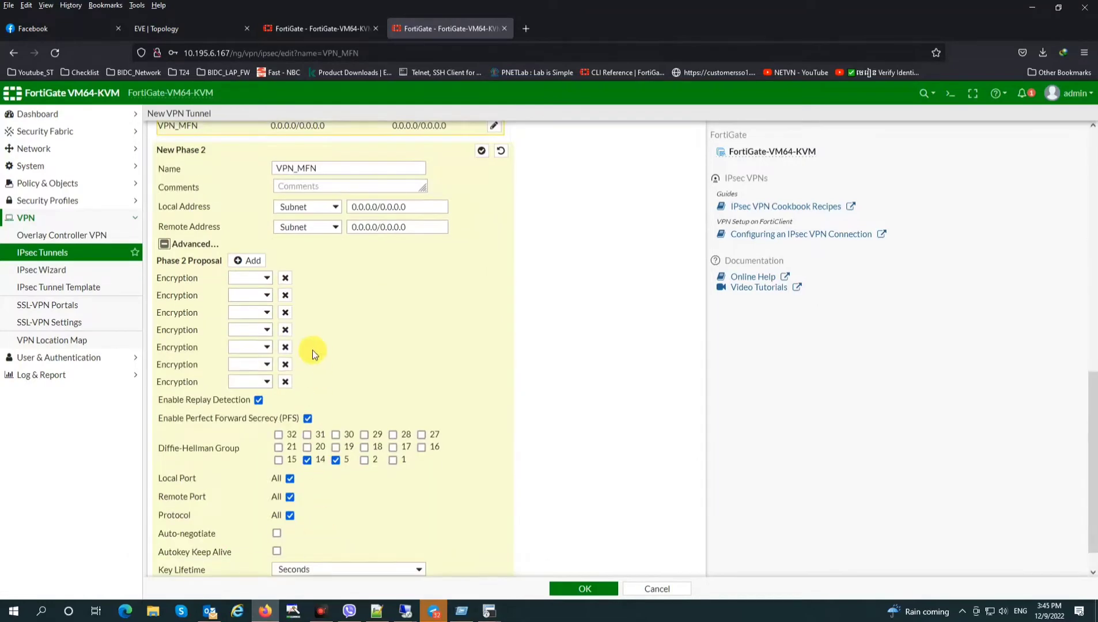
left_click(286, 277)
left_click(285, 278)
left_click(285, 277)
left_click(285, 295)
left_click(286, 314)
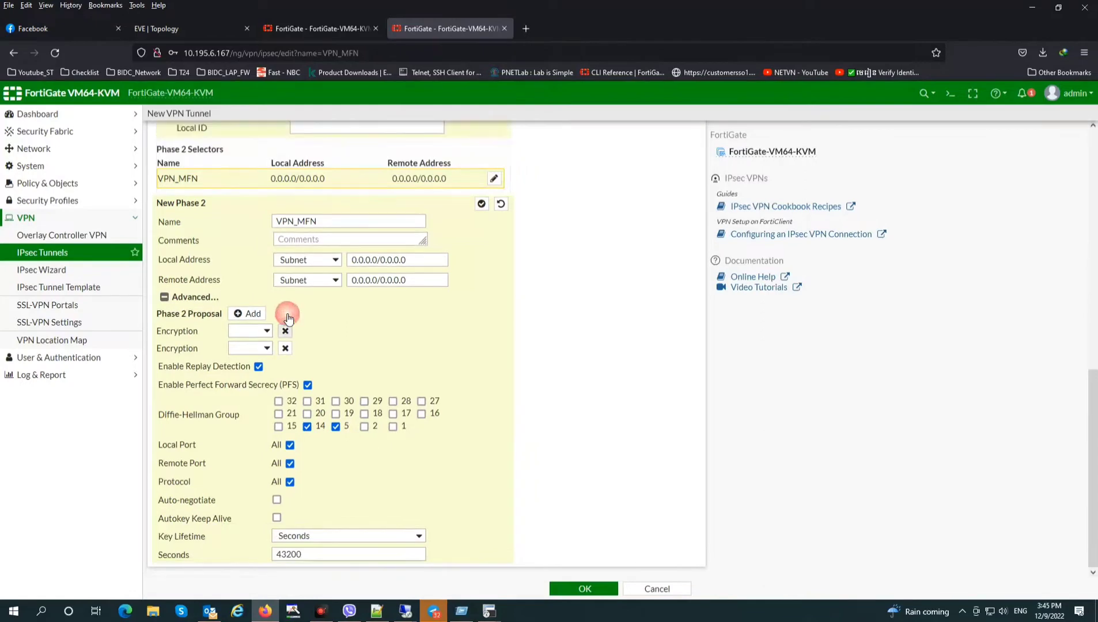
left_click(285, 331)
left_click(262, 346)
left_click(242, 393)
left_click(410, 341)
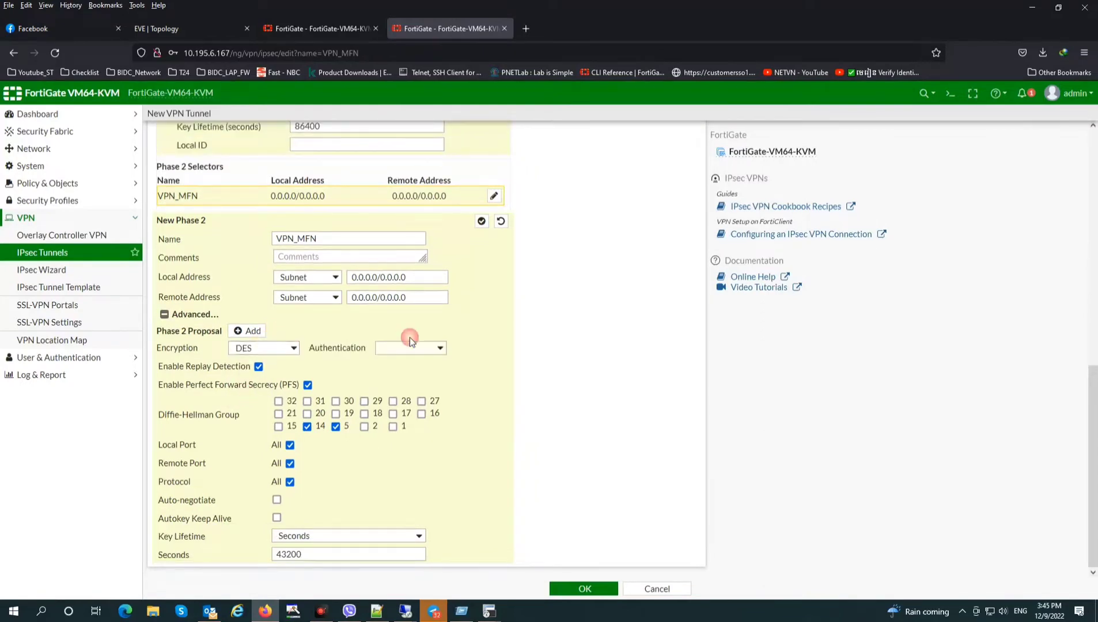
left_click(400, 409)
left_click(307, 426)
scroll(451, 419, "up", 3)
scroll(485, 451, "down", 3)
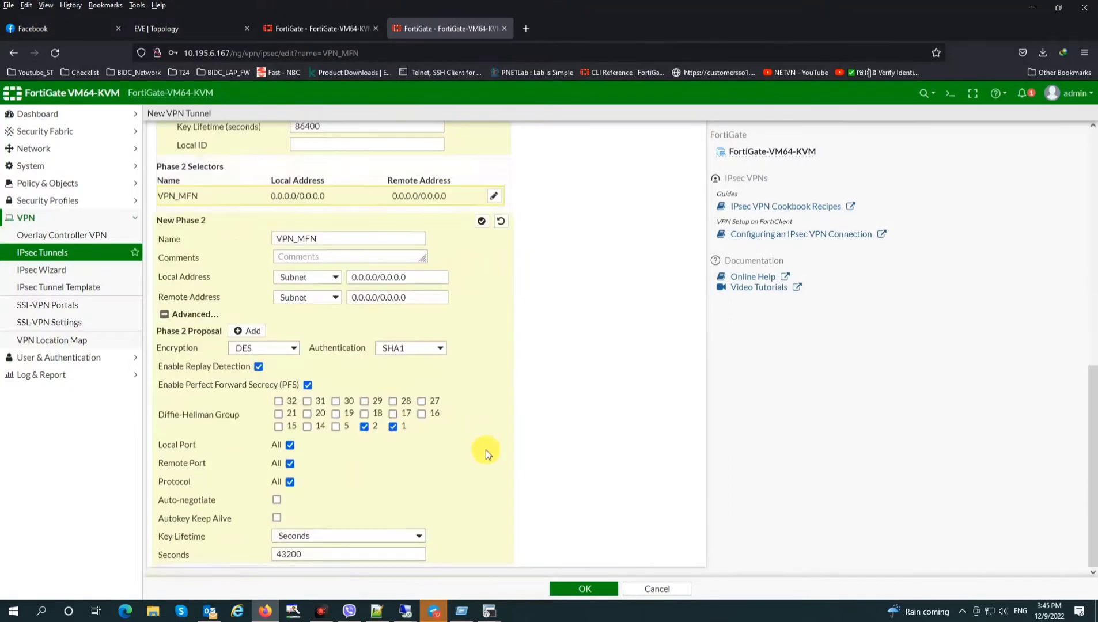
left_click(584, 588)
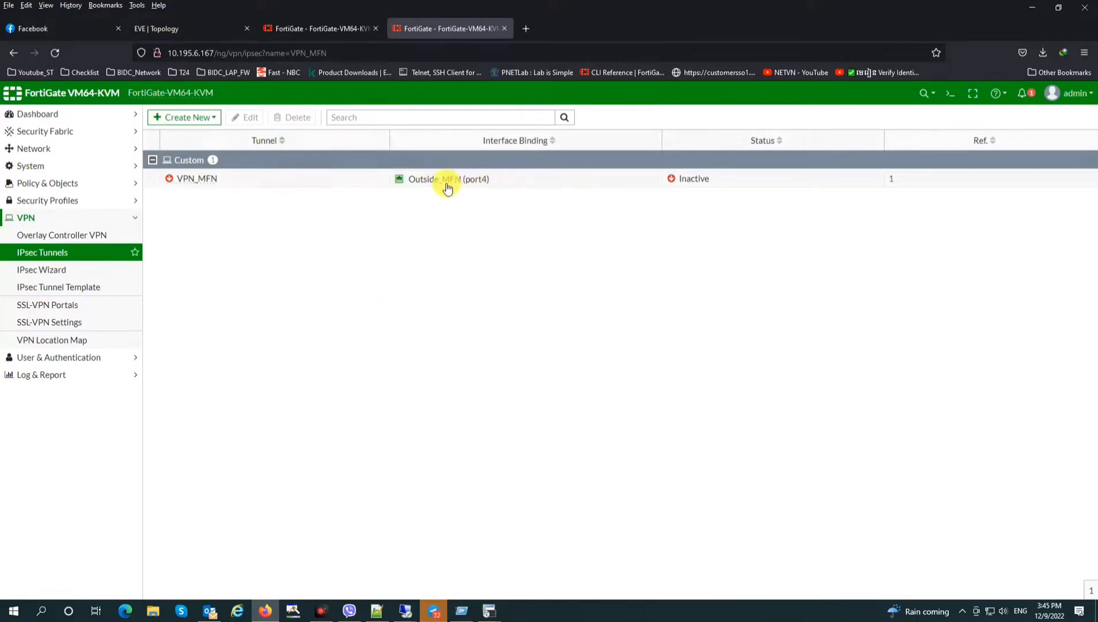
left_click_drag(415, 180, 486, 183)
Start a custom IPsec tunnel named VPN_MKN and continue to its settings
left_click(196, 117)
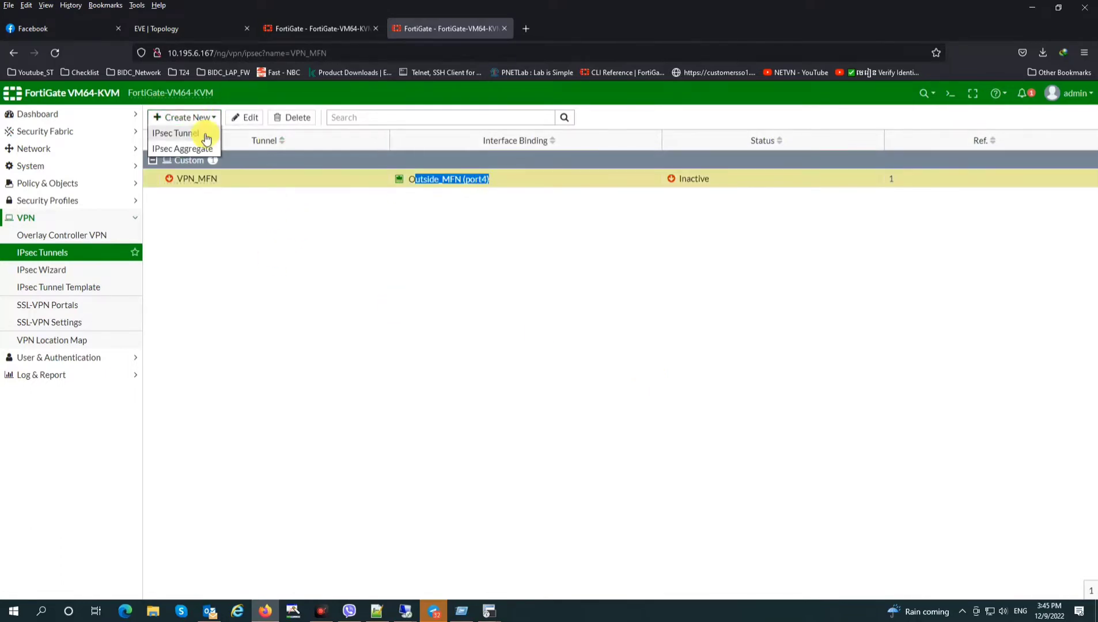
left_click(196, 133)
left_click(442, 174)
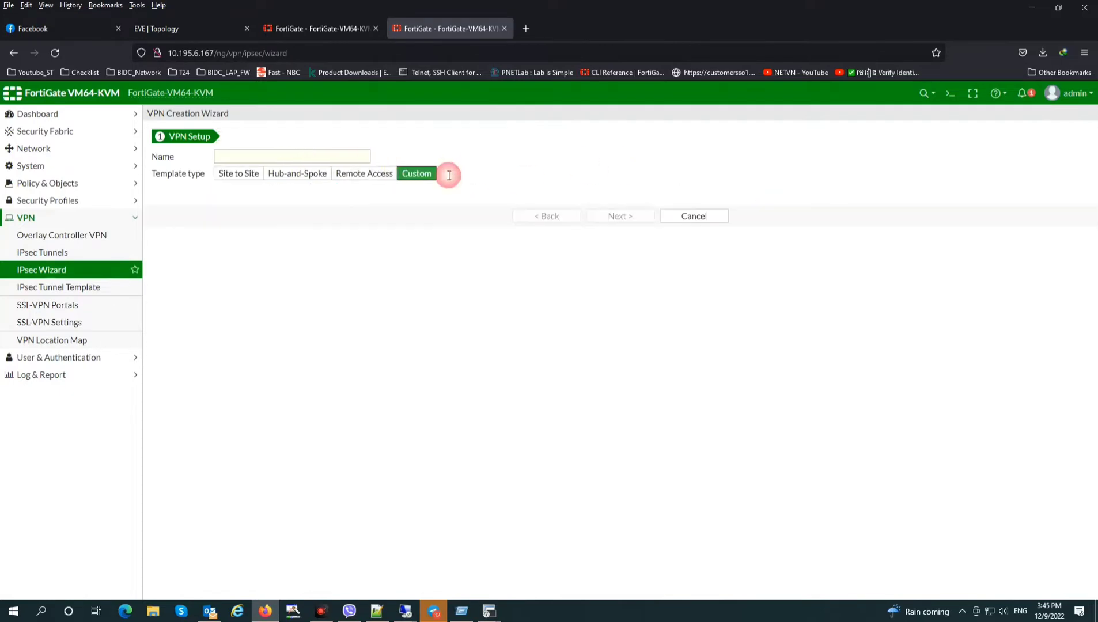
left_click(332, 152)
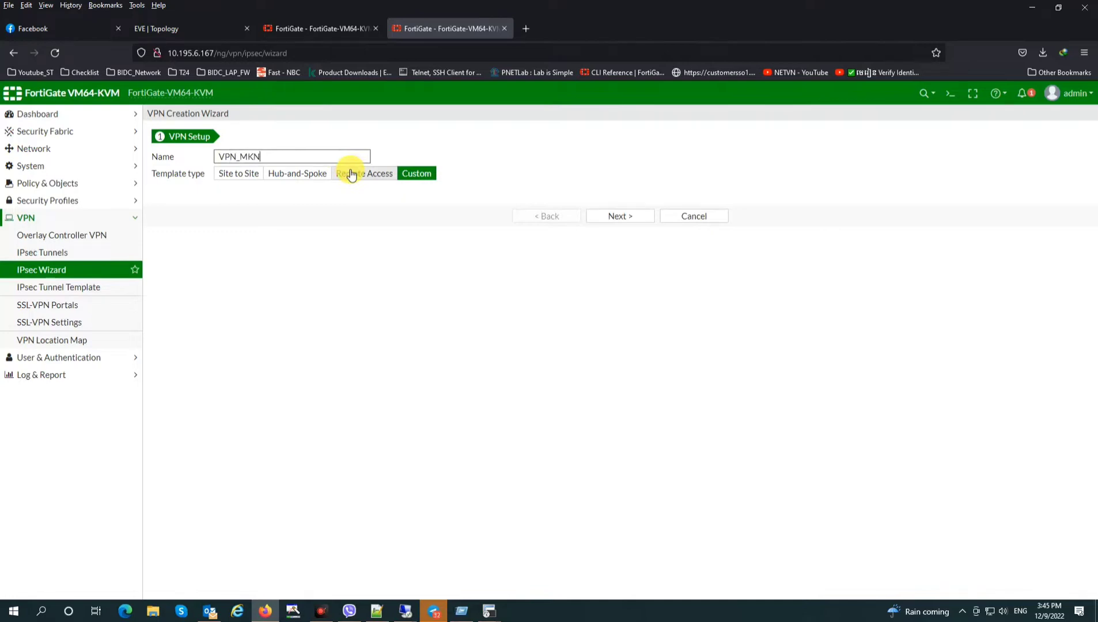
left_click(625, 218)
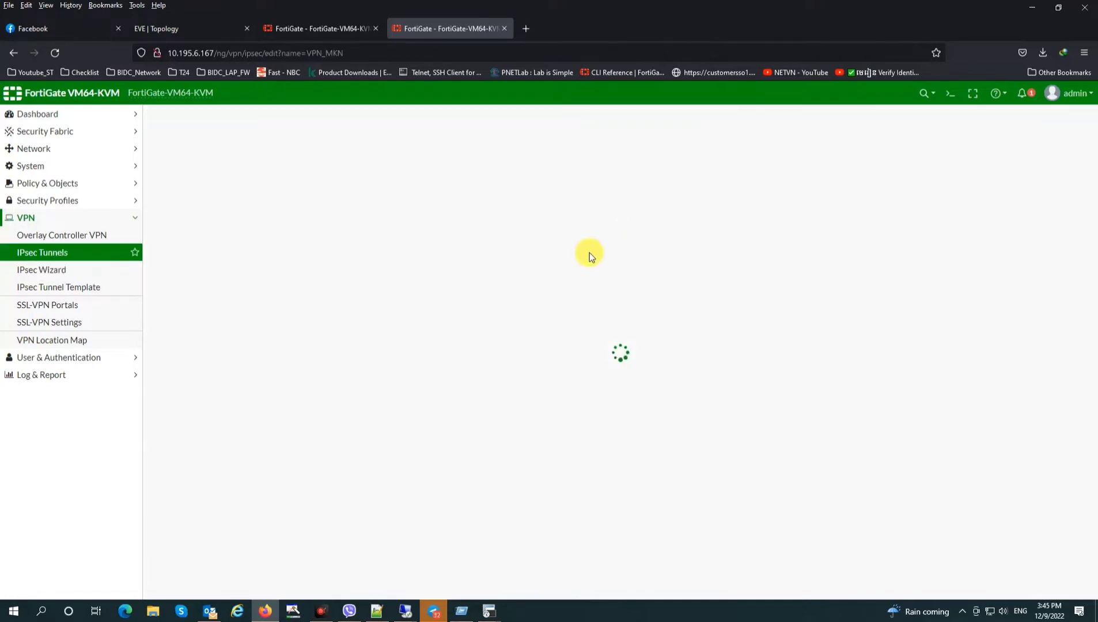
Set remote gateway 10.195.199.133 and bind the tunnel to Outside_MKN (port5)
left_click_drag(342, 248, 247, 253)
type("1")
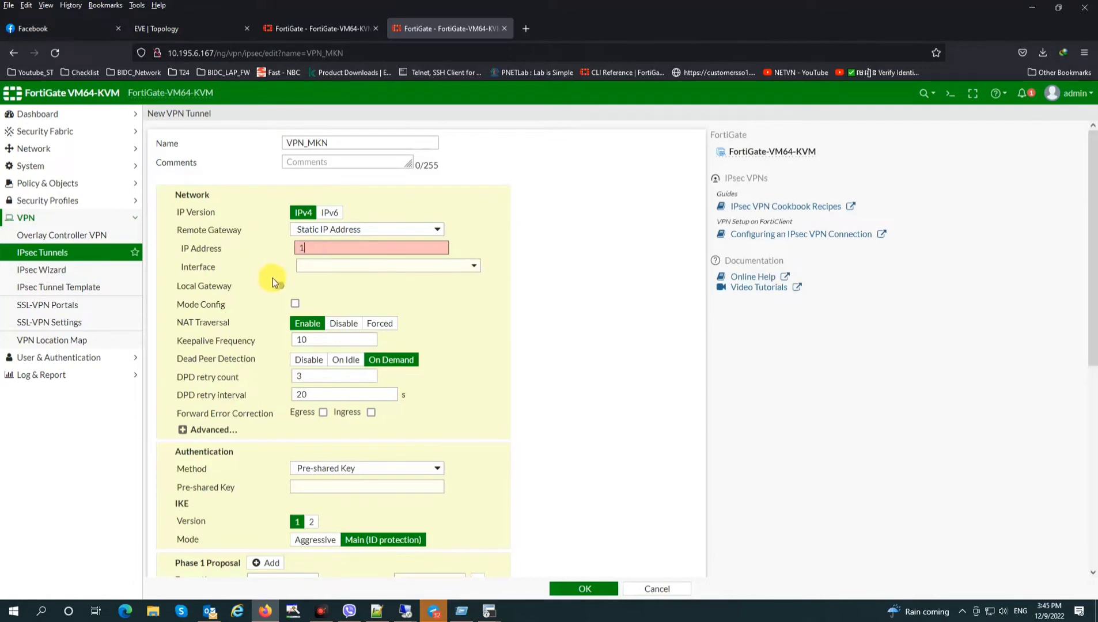
type("0.195.199.333")
key("BackSpace")
key("BackSpace")
key("BackSpace")
type("133")
left_click(332, 24)
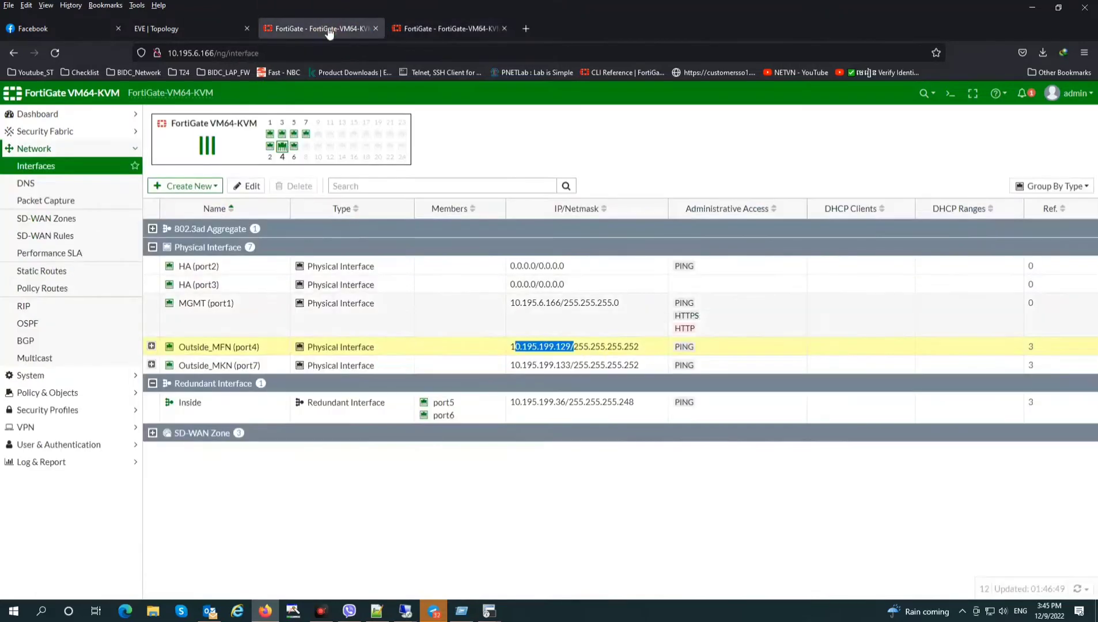
left_click_drag(520, 365, 587, 367)
left_click(467, 27)
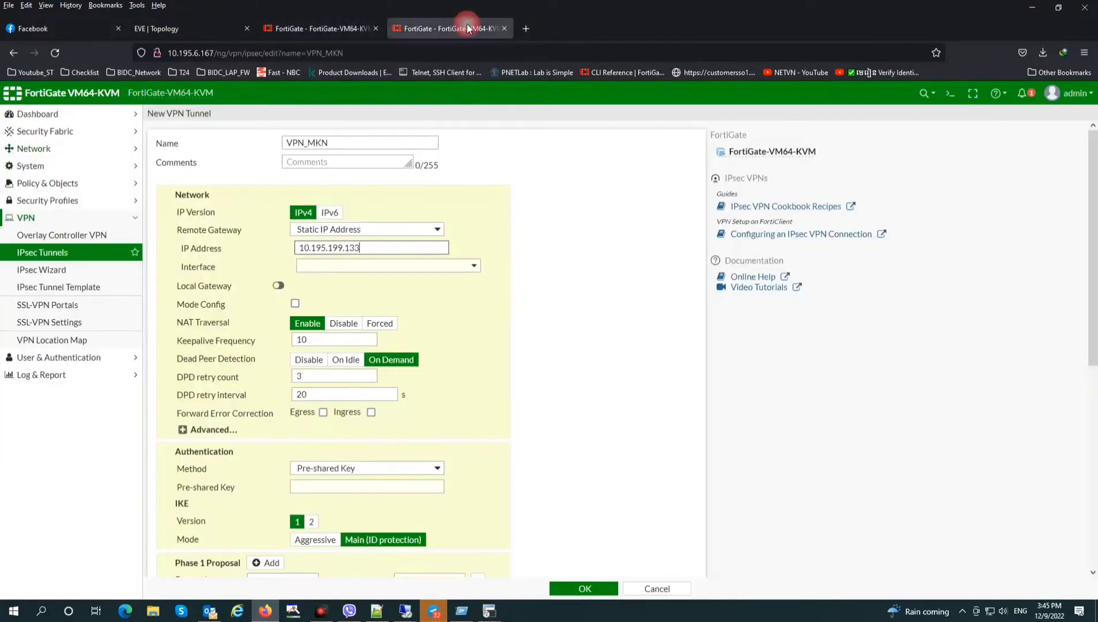
left_click(351, 275)
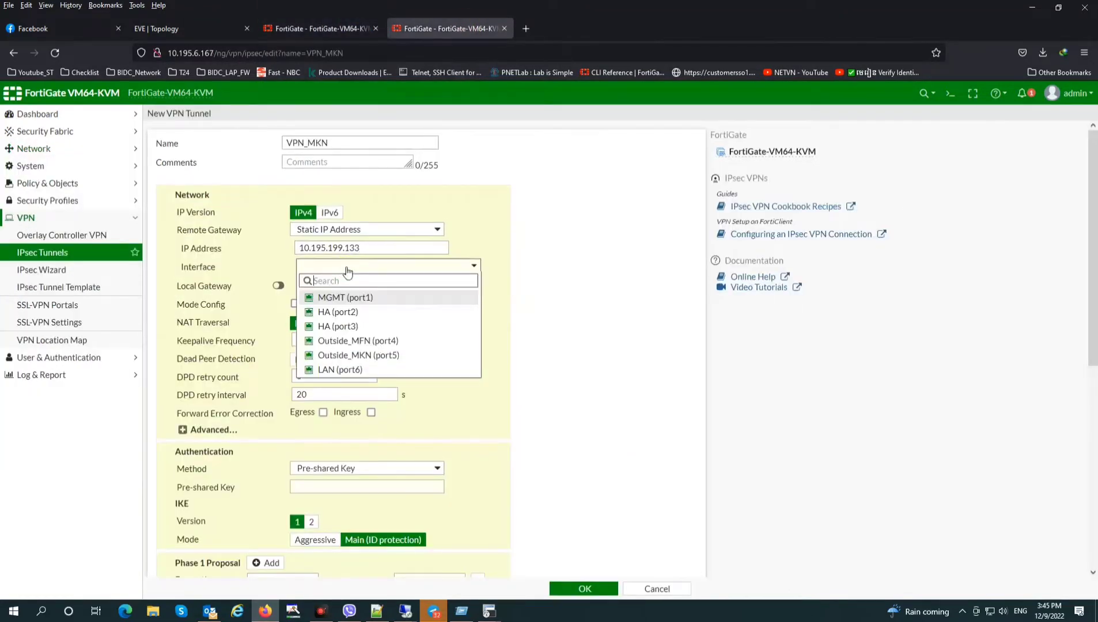
left_click(377, 355)
scroll(395, 370, "down", 5)
Trim phase 1 proposals to DES, use DH group 2 instead of 14 and 5, and switch to IKE version 2
left_click(476, 285)
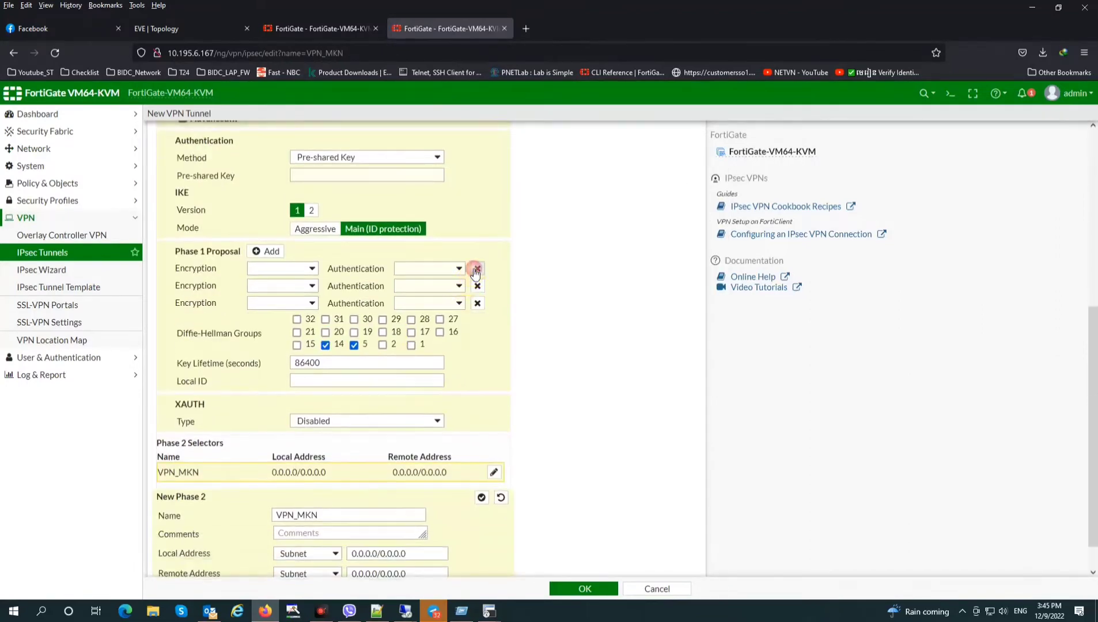
left_click(473, 282)
left_click(474, 269)
left_click(287, 269)
left_click(275, 302)
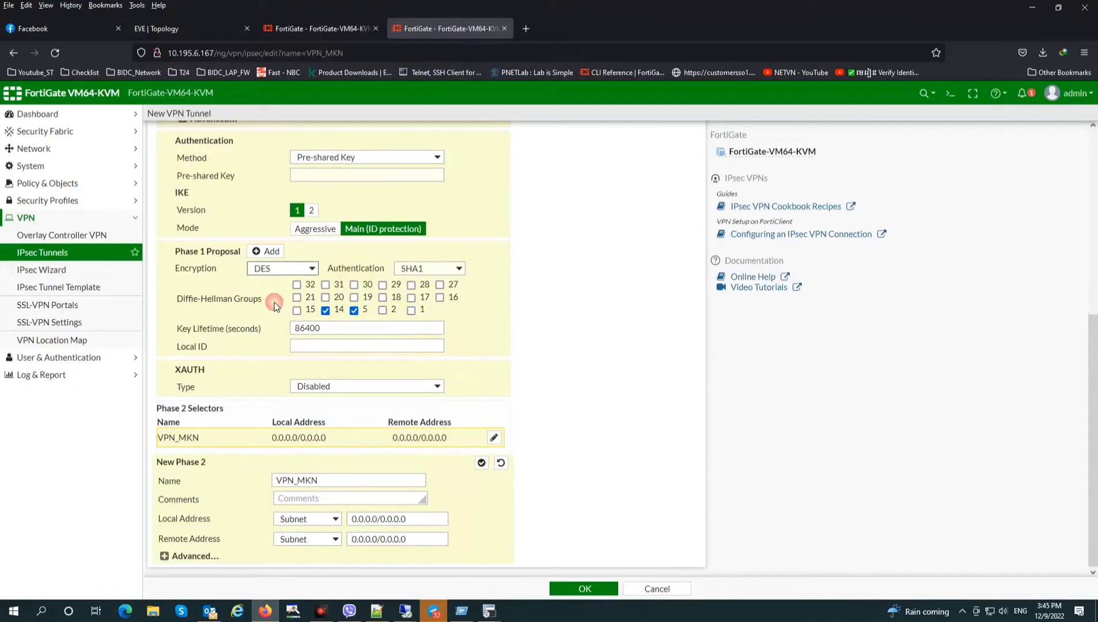
left_click(325, 310)
left_click(354, 310)
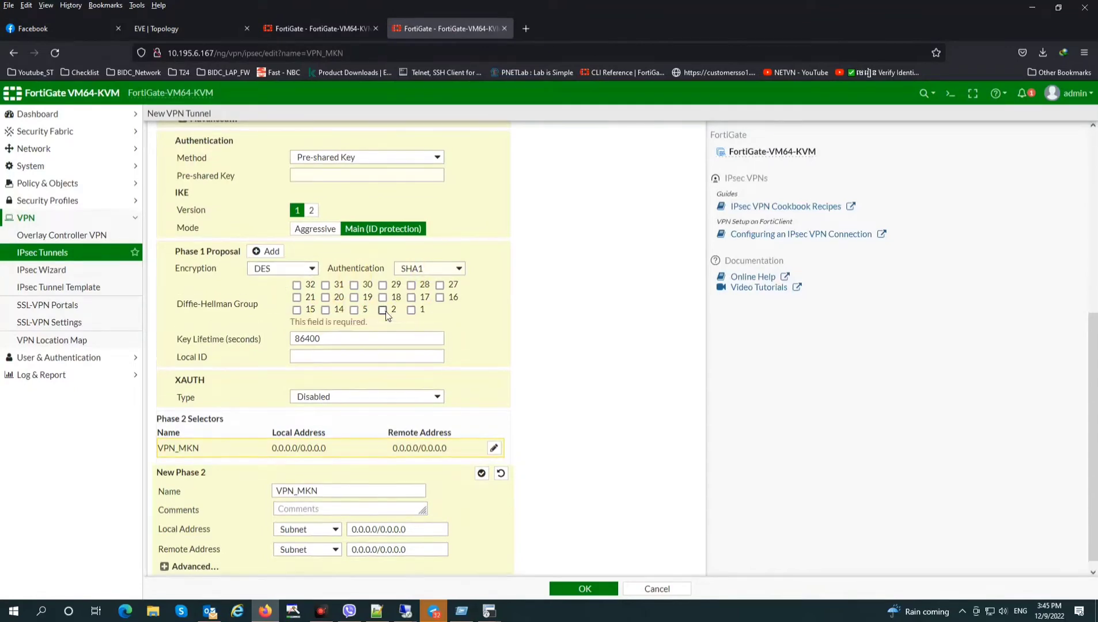
left_click(382, 310)
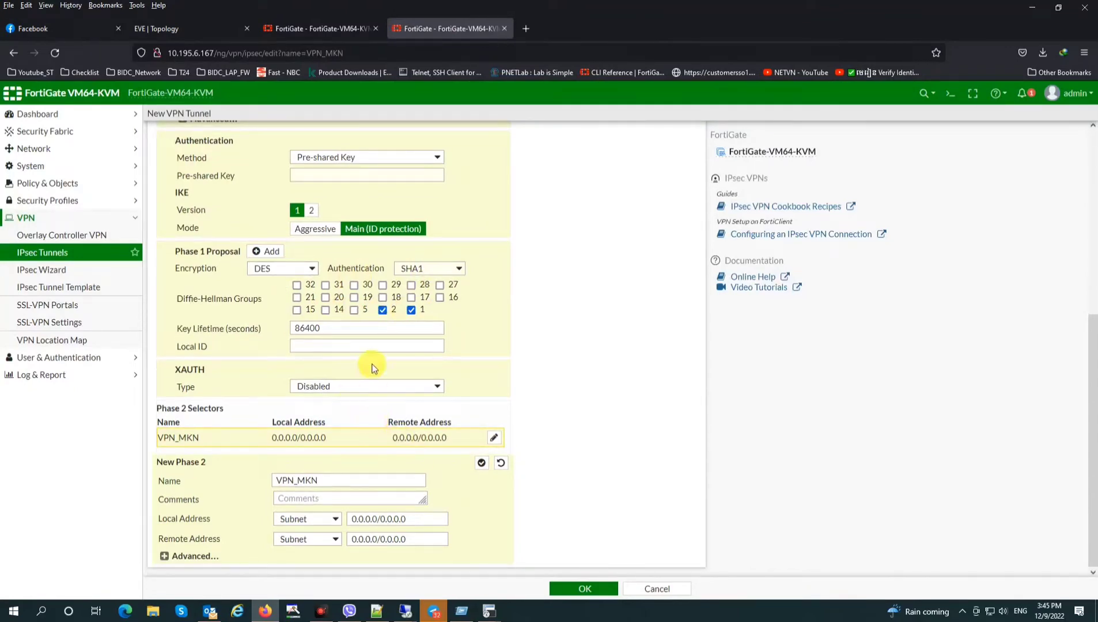
left_click(311, 211)
Remove the extra phase 1 proposal rows and set phase 1 to DES encryption with SHA1 authentication
left_click(476, 251)
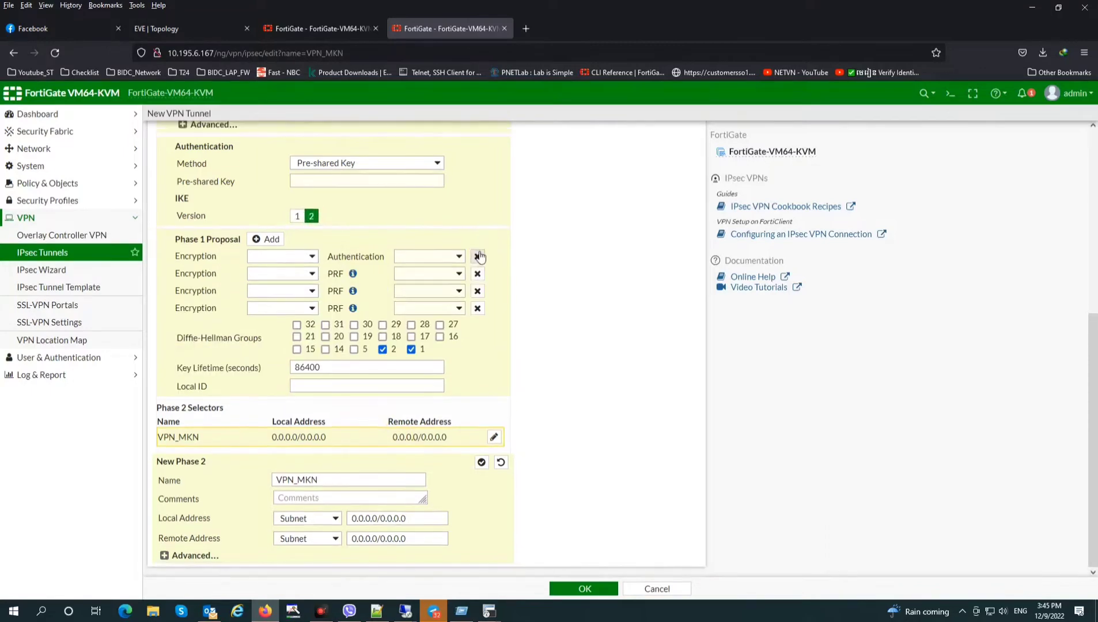
left_click(477, 302)
left_click(477, 268)
left_click(477, 285)
left_click(300, 313)
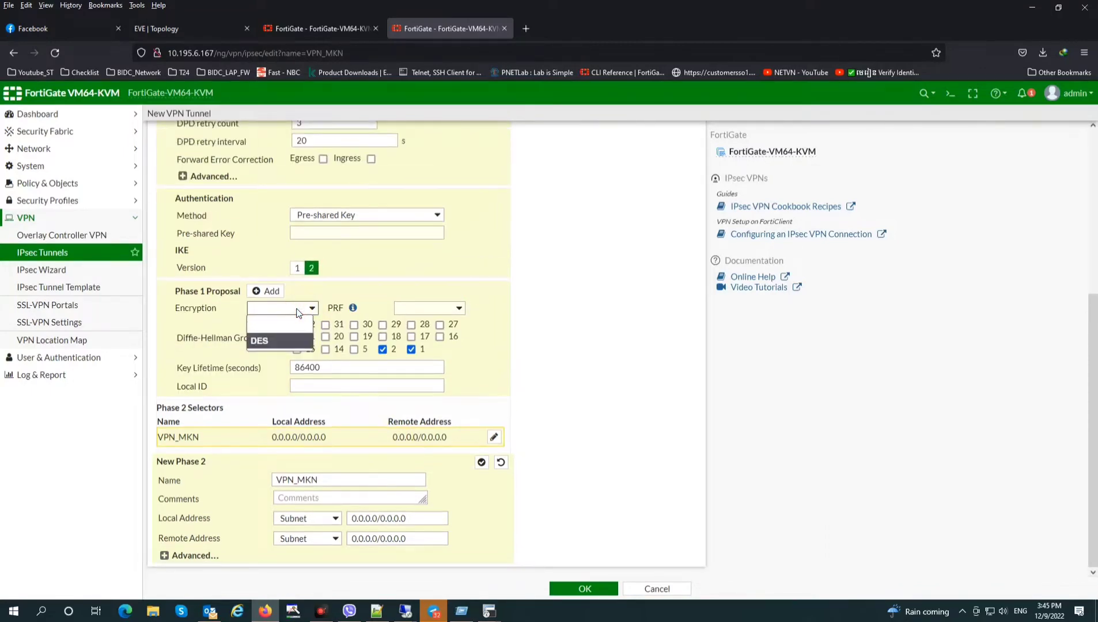
left_click(282, 339)
left_click(429, 308)
left_click(417, 353)
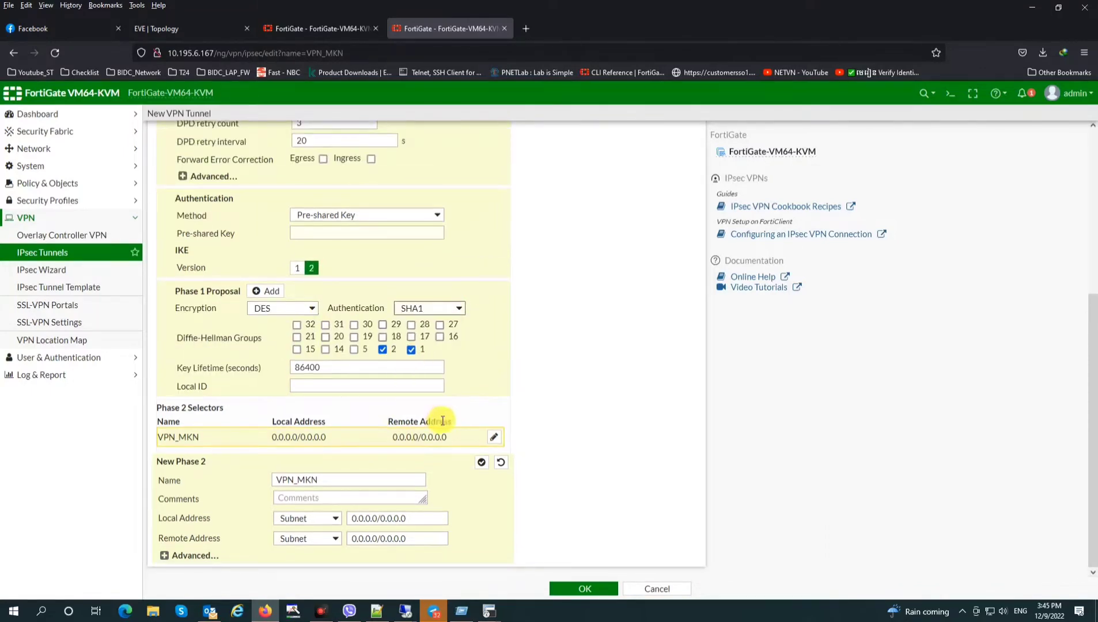
Paste the pre-shared key into the VPN_MKN tunnel's key field
left_click(312, 230)
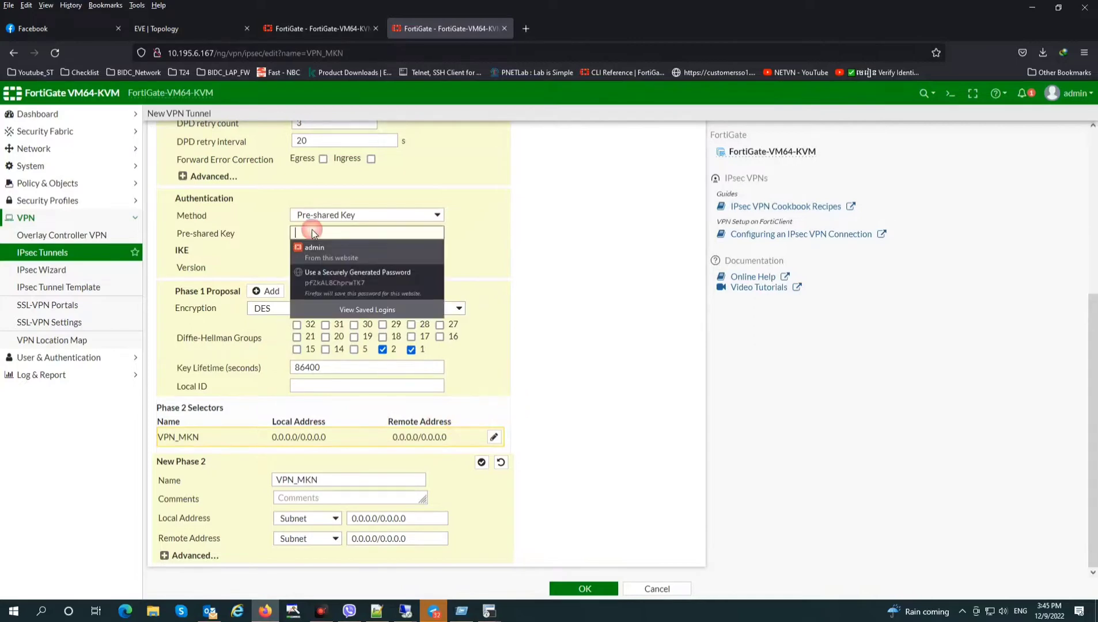
left_click(461, 611)
left_click(354, 233)
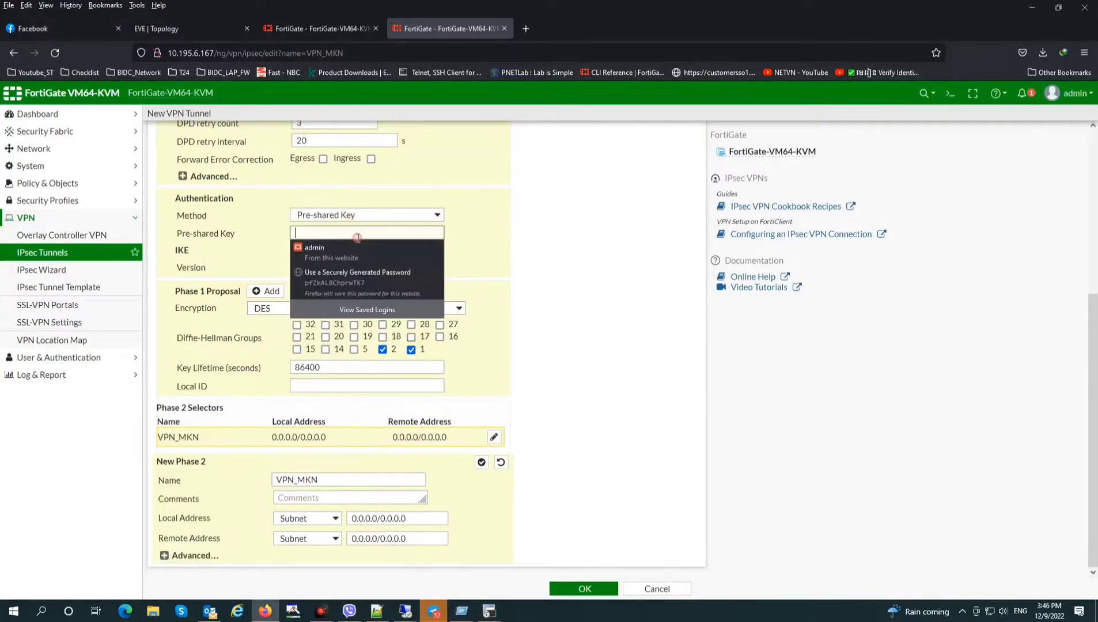
key("ctrl+v")
left_click(171, 555)
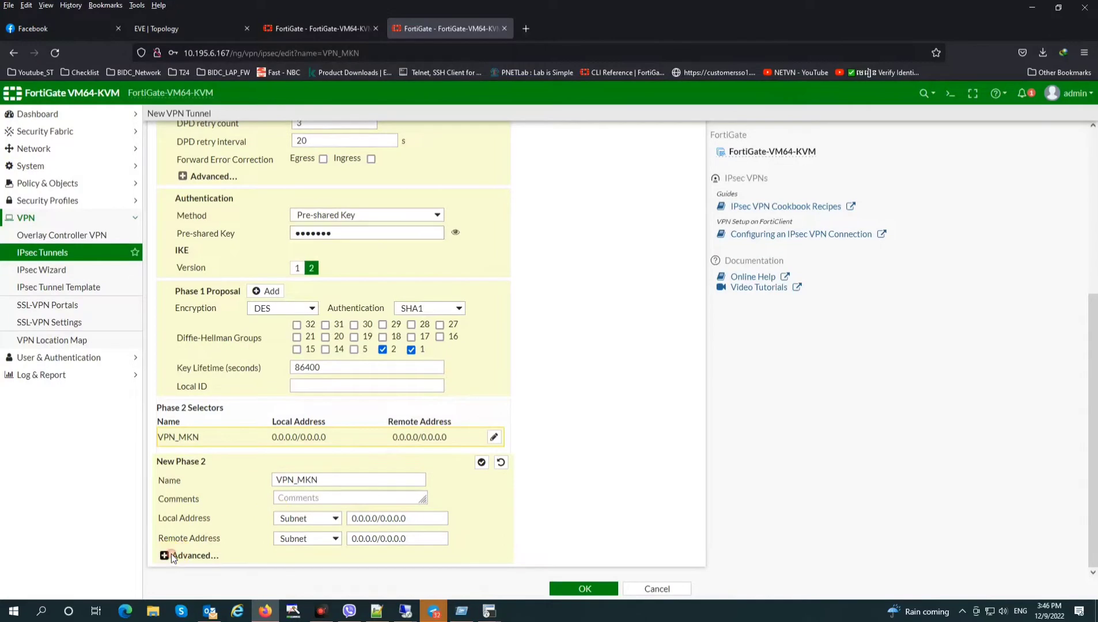
In Phase 2 Advanced, remove the extra proposals and set DES encryption with SHA1 authentication
left_click(171, 556)
scroll(363, 411, "down", 5)
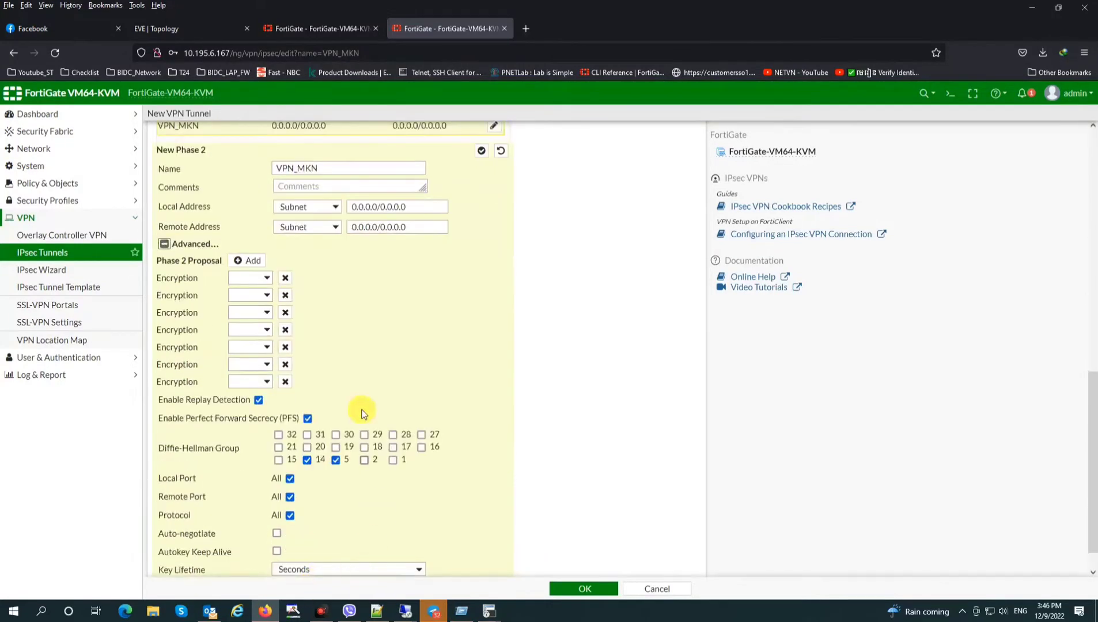
left_click(285, 278)
left_click(285, 278)
left_click(285, 279)
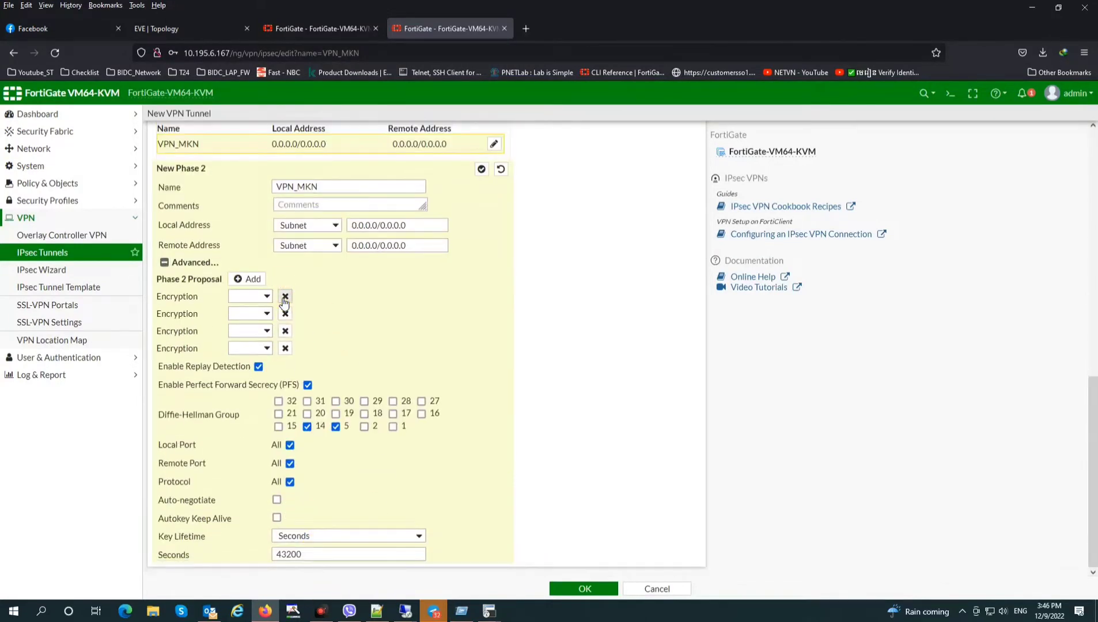
left_click(285, 296)
left_click(284, 313)
left_click(283, 331)
left_click(251, 346)
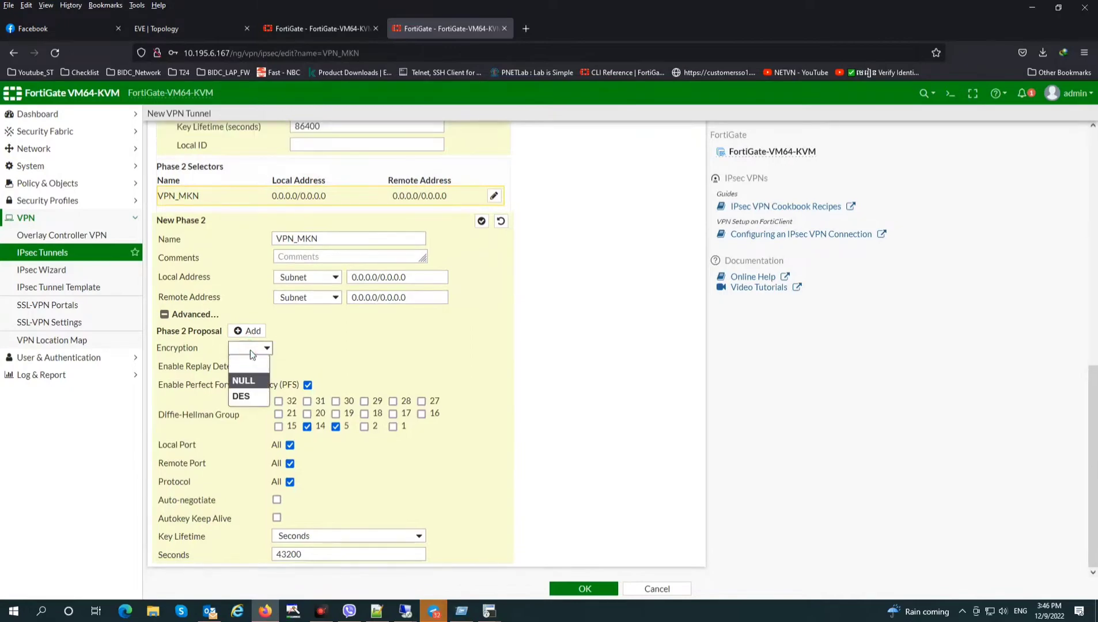
left_click(240, 395)
left_click(409, 348)
left_click(406, 411)
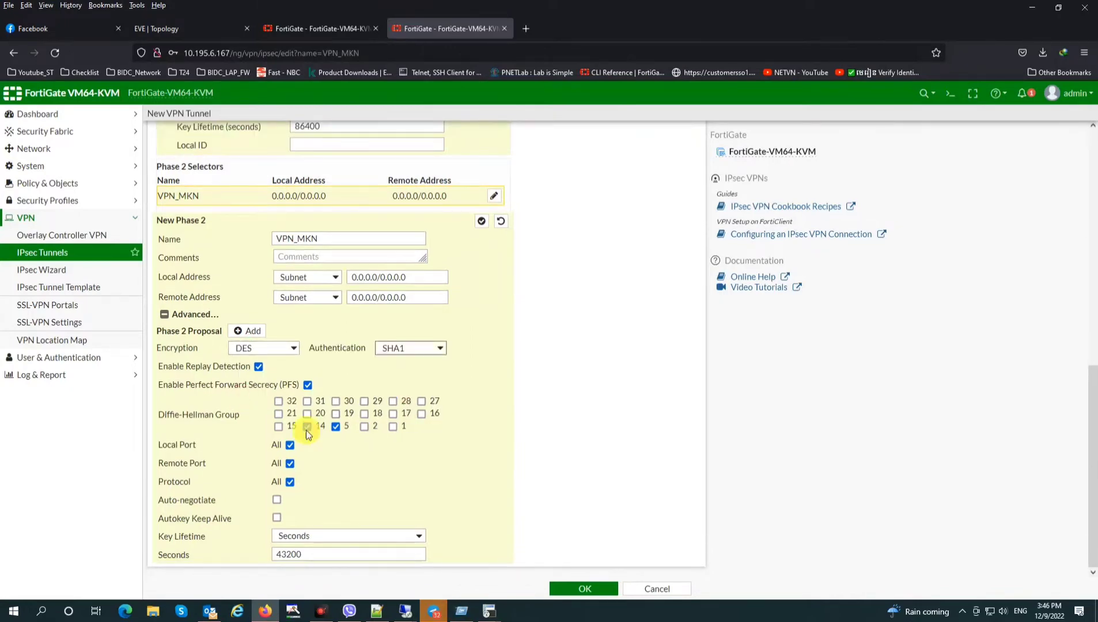
Switch phase 2 from DH groups 14 and 5 to group 2, then save the VPN_MKN tunnel
left_click(307, 426)
left_click(335, 427)
left_click(364, 426)
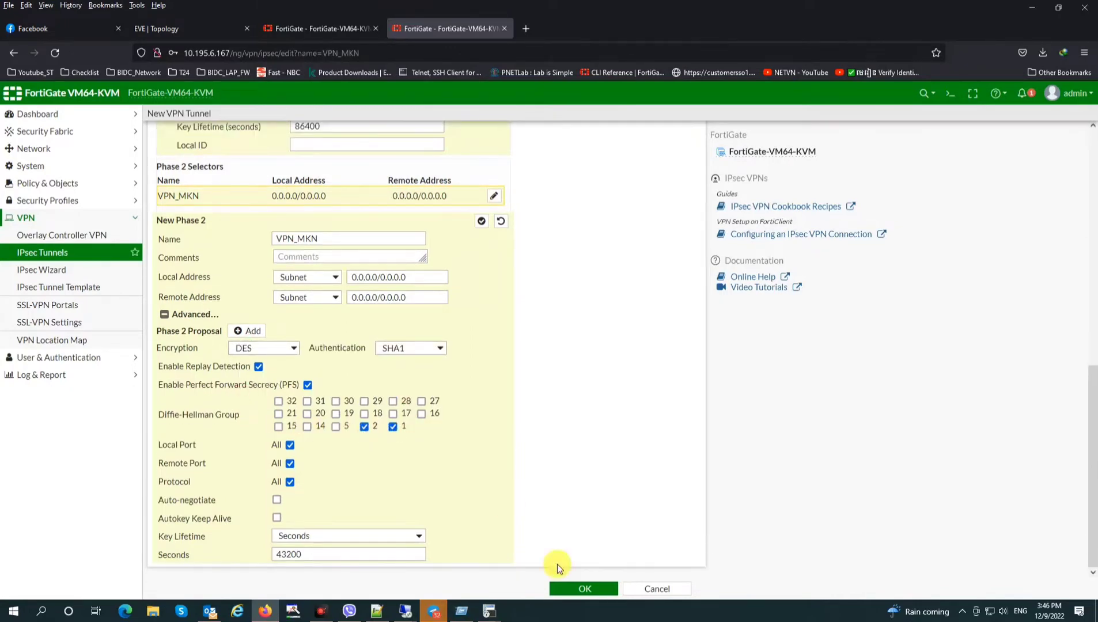
left_click(570, 589)
left_click(329, 196)
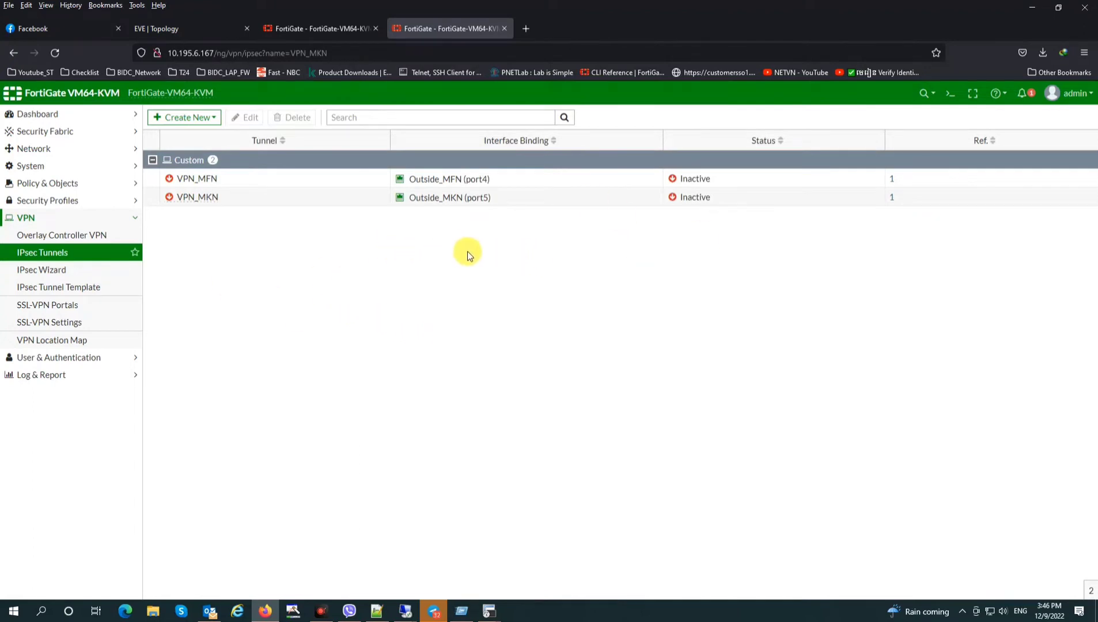
Create a new firewall policy under Policy & Objects and name it Outside_Inside
left_click(57, 183)
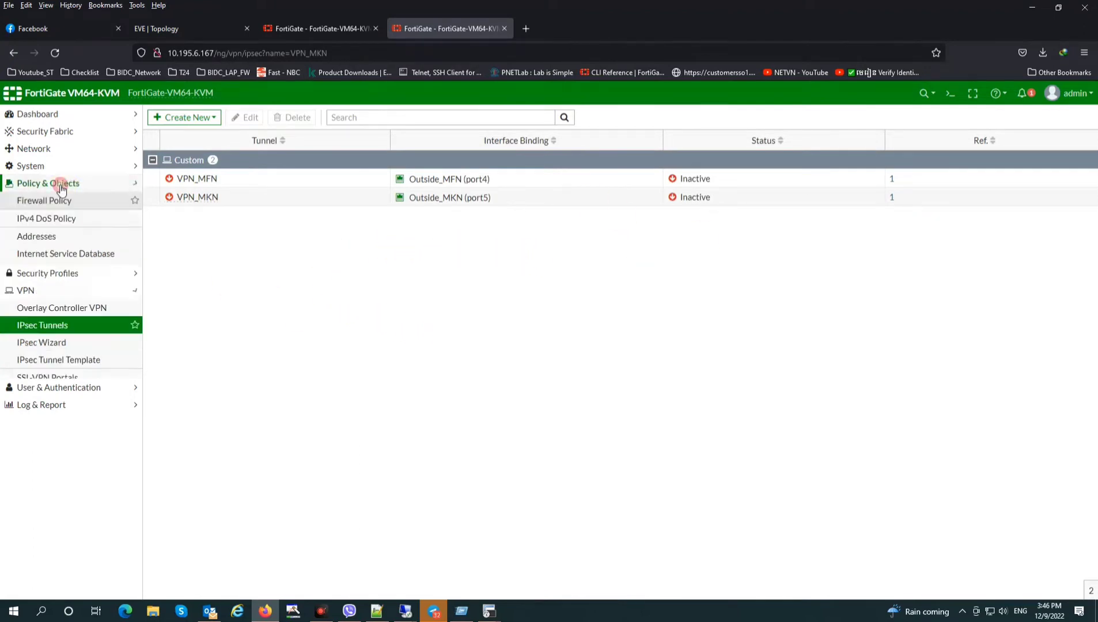
left_click(55, 202)
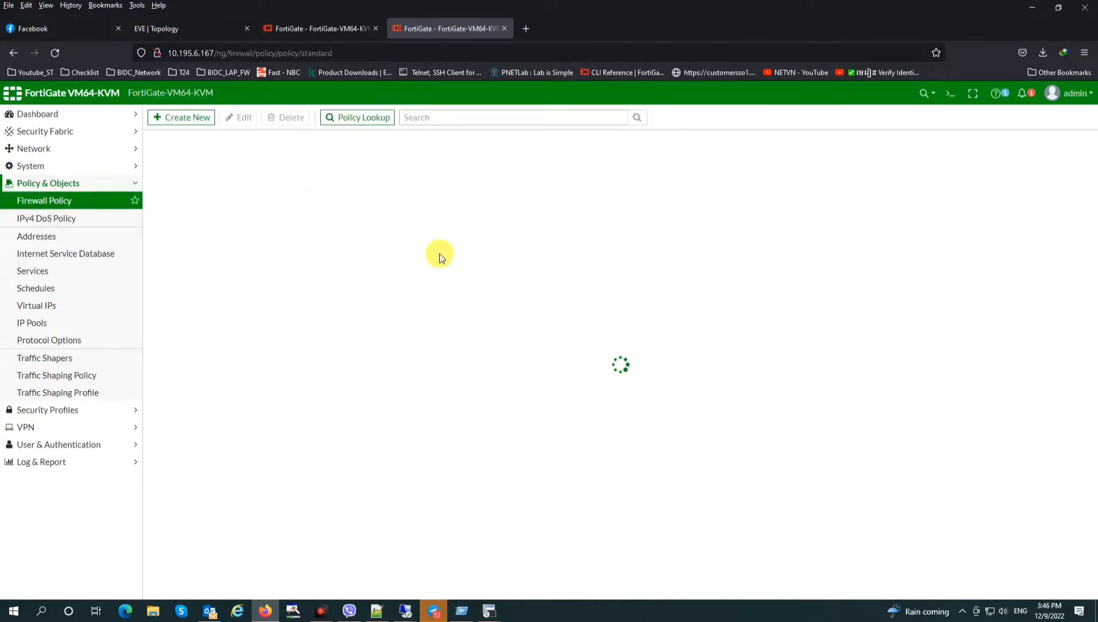
left_click(173, 117)
left_click(316, 149)
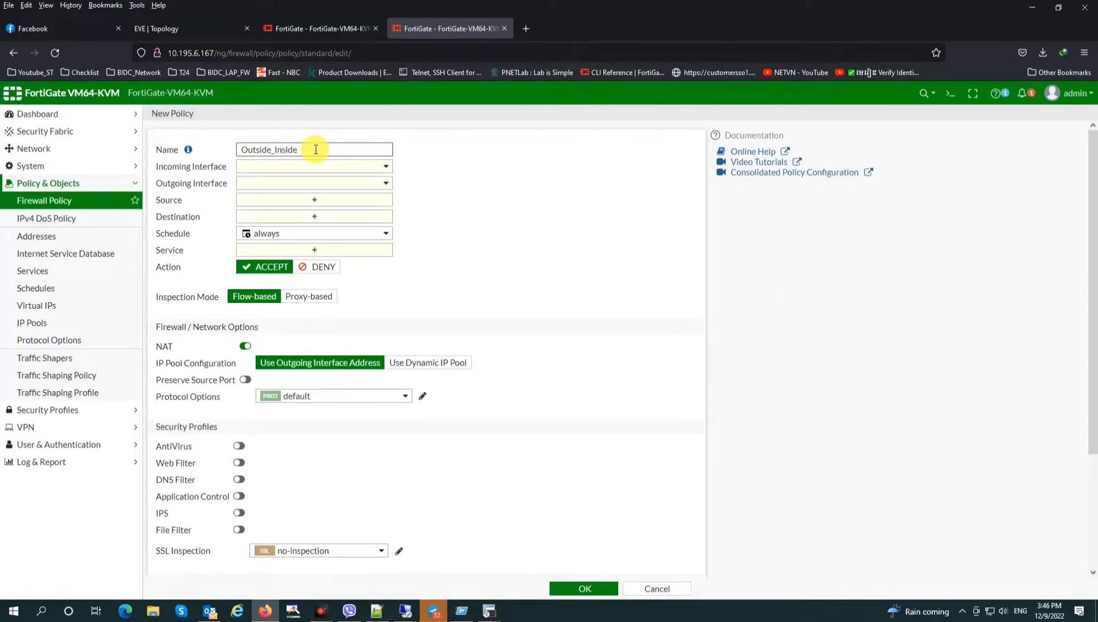
left_click(325, 166)
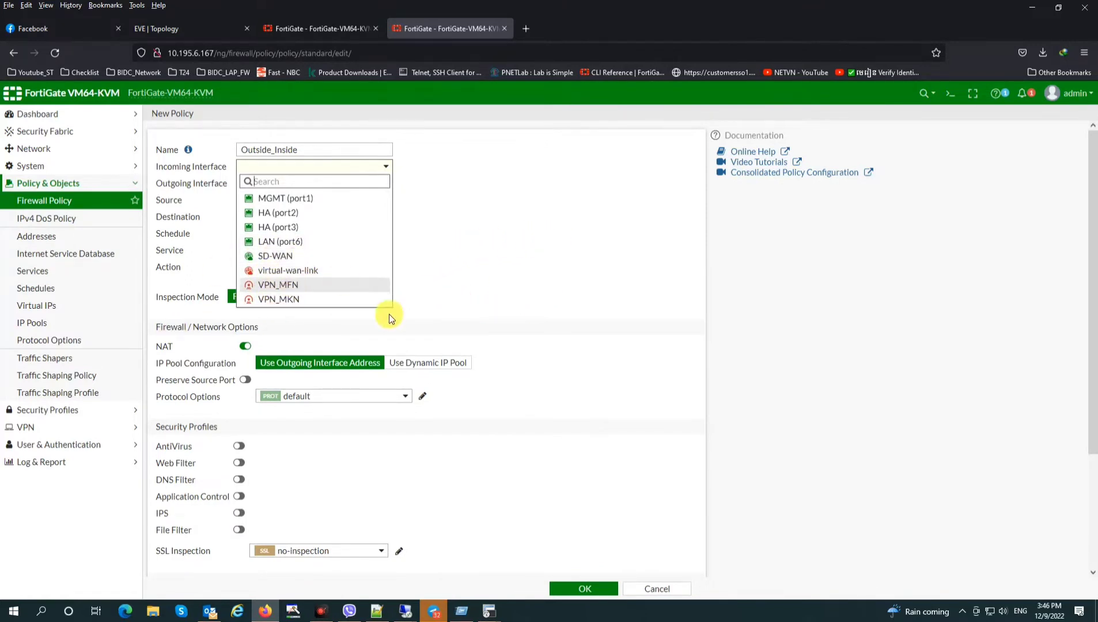
left_click(562, 353)
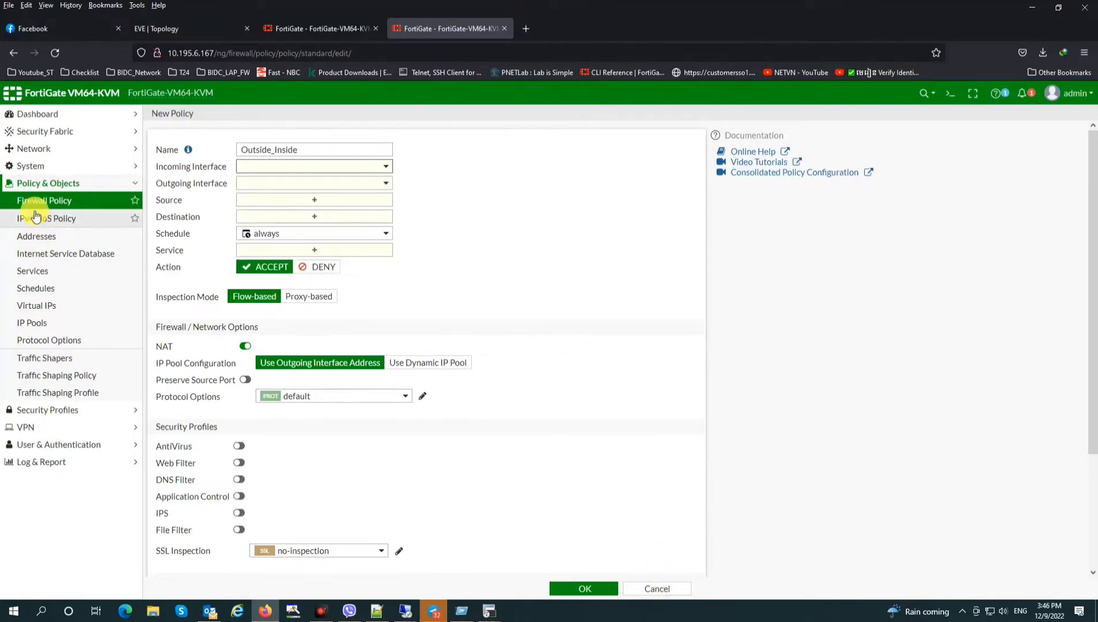
left_click(49, 149)
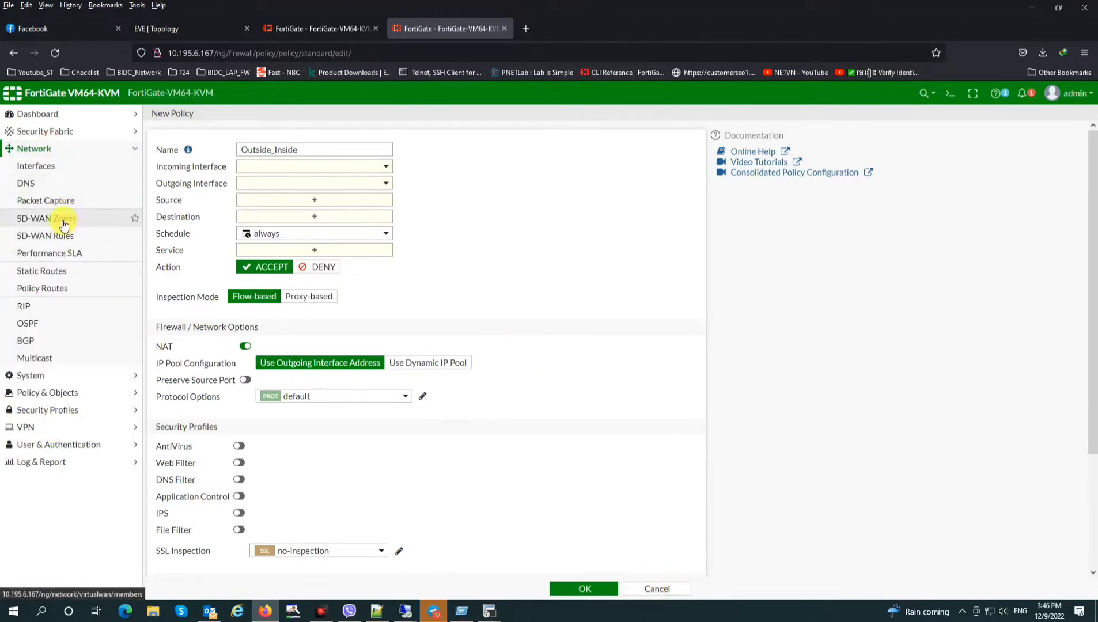
Create a new SD-WAN zone named SD-WAN-VPN
left_click(60, 220)
left_click(184, 134)
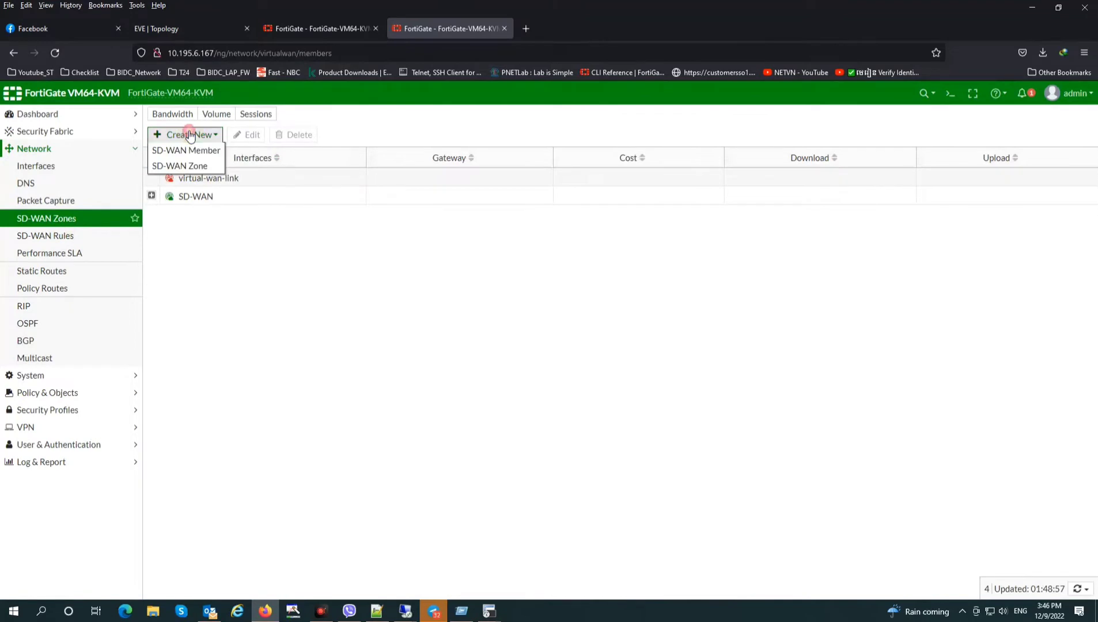
left_click(184, 149)
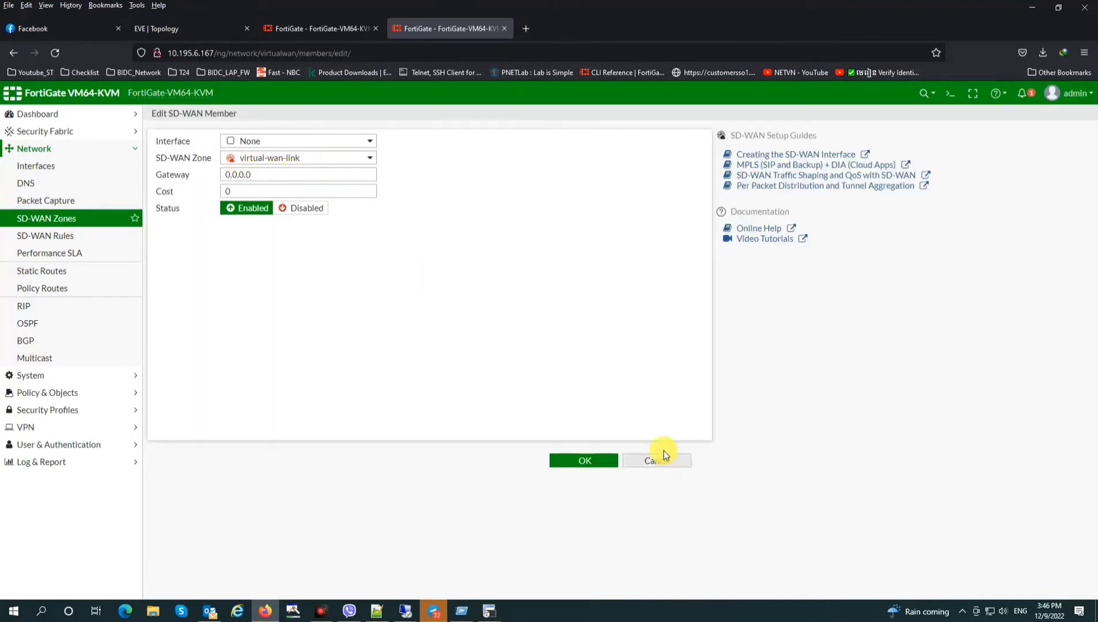
left_click(661, 461)
left_click(183, 265)
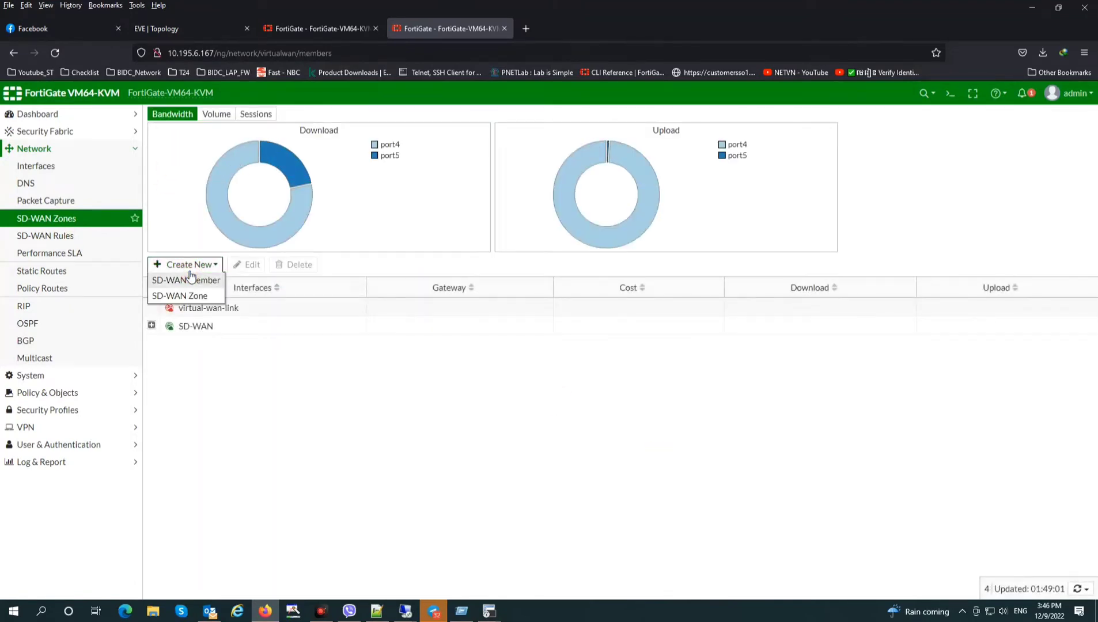
left_click(189, 297)
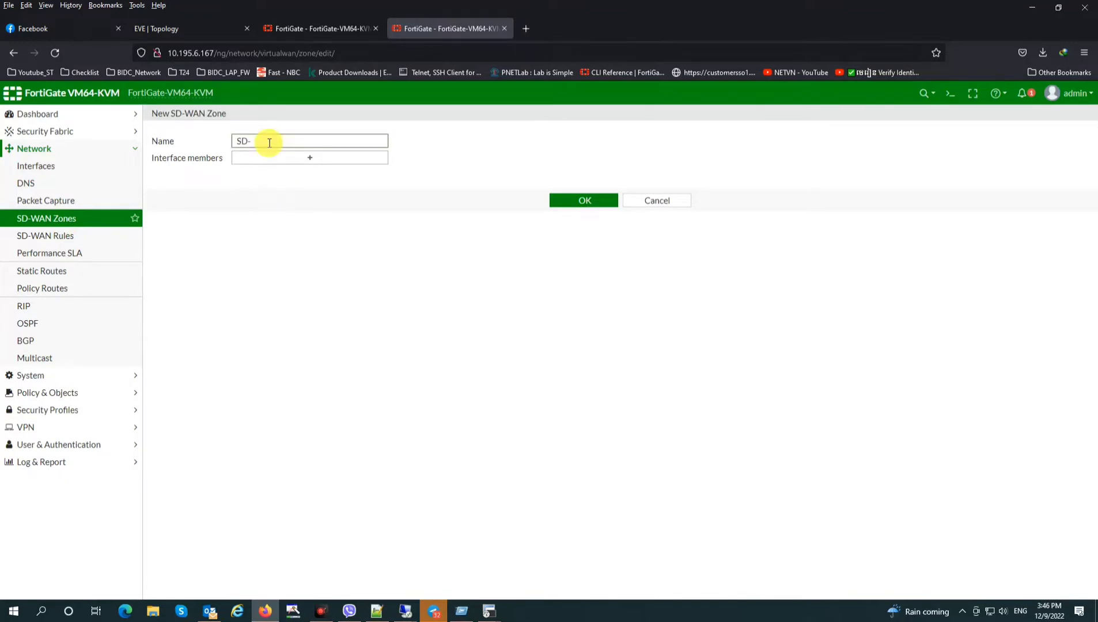
type("SD-WAN-VPN")
left_click(567, 202)
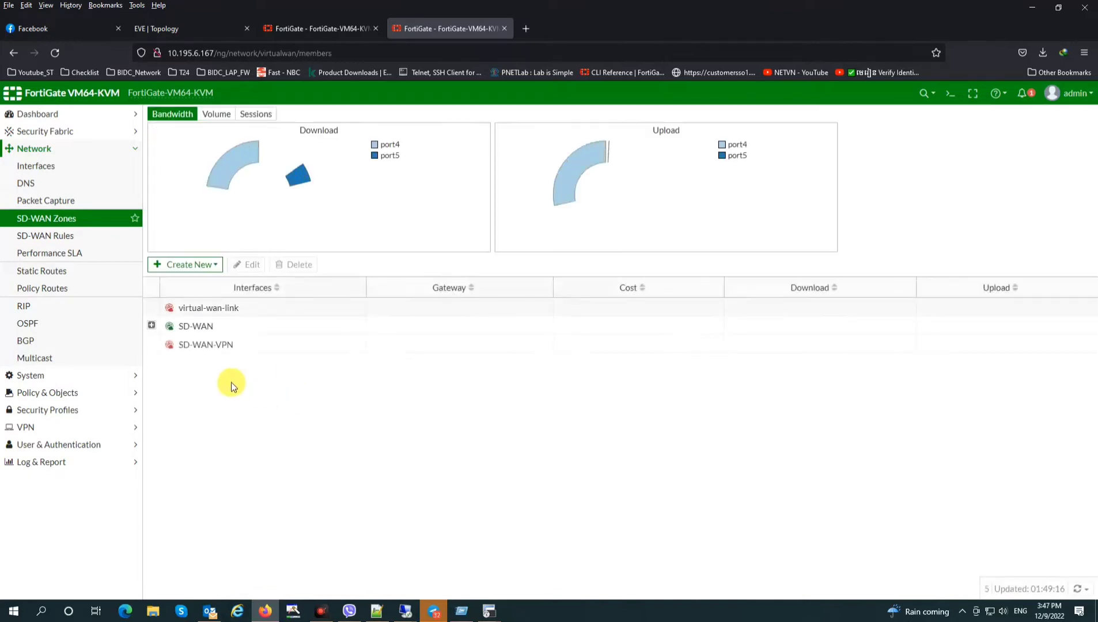
Add VPN_MFN as an SD-WAN member assigned to the SD-WAN-VPN zone
double_click(212, 348)
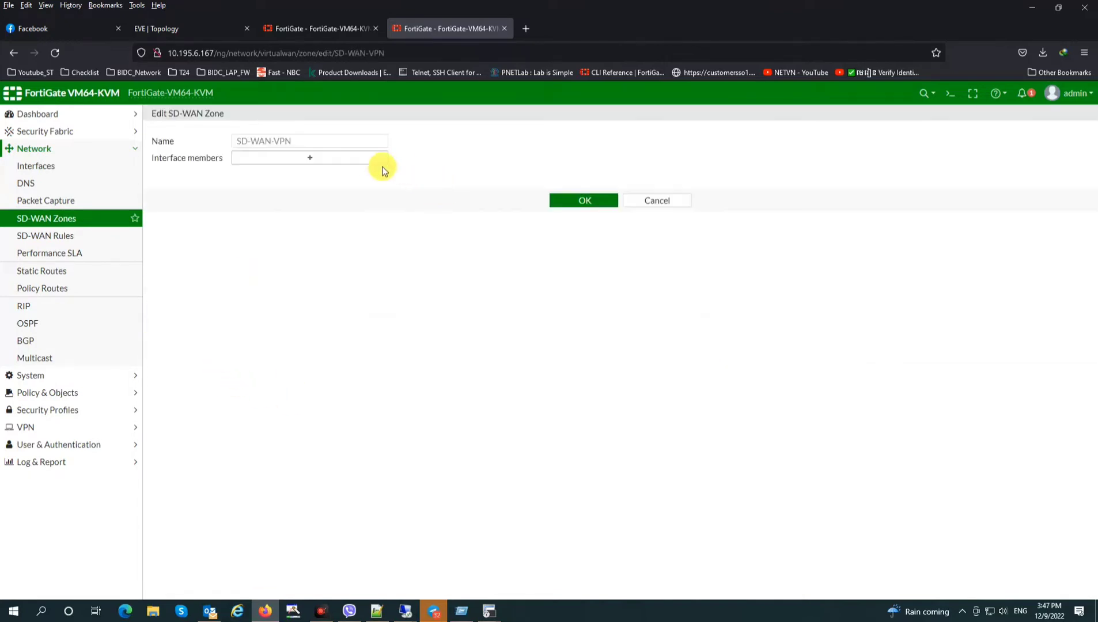
left_click(318, 159)
left_click(1066, 131)
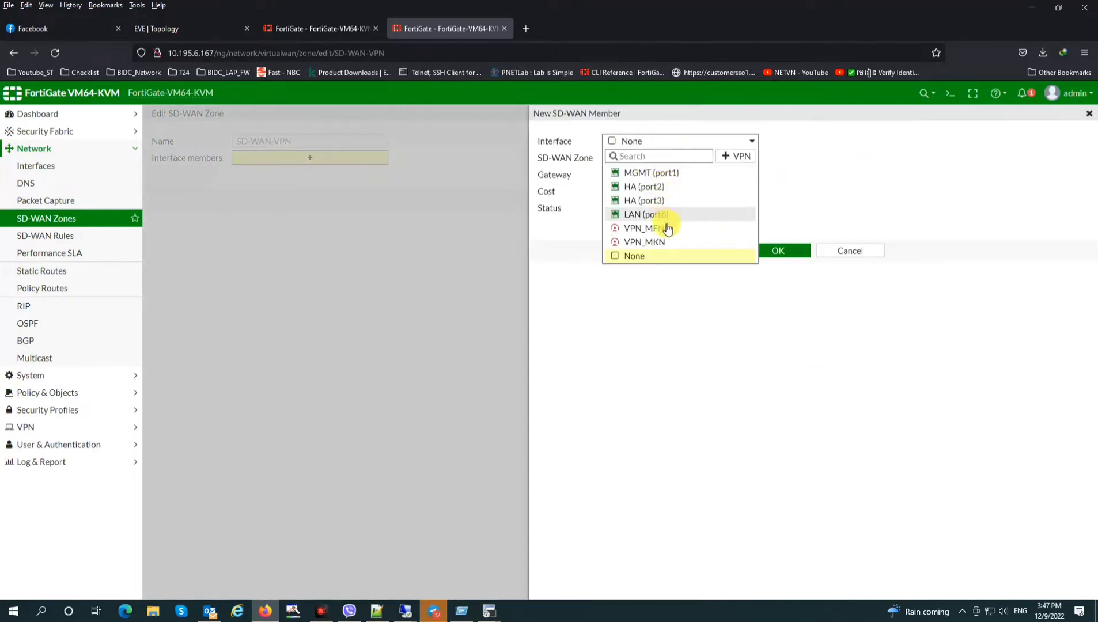
left_click(650, 229)
left_click(661, 164)
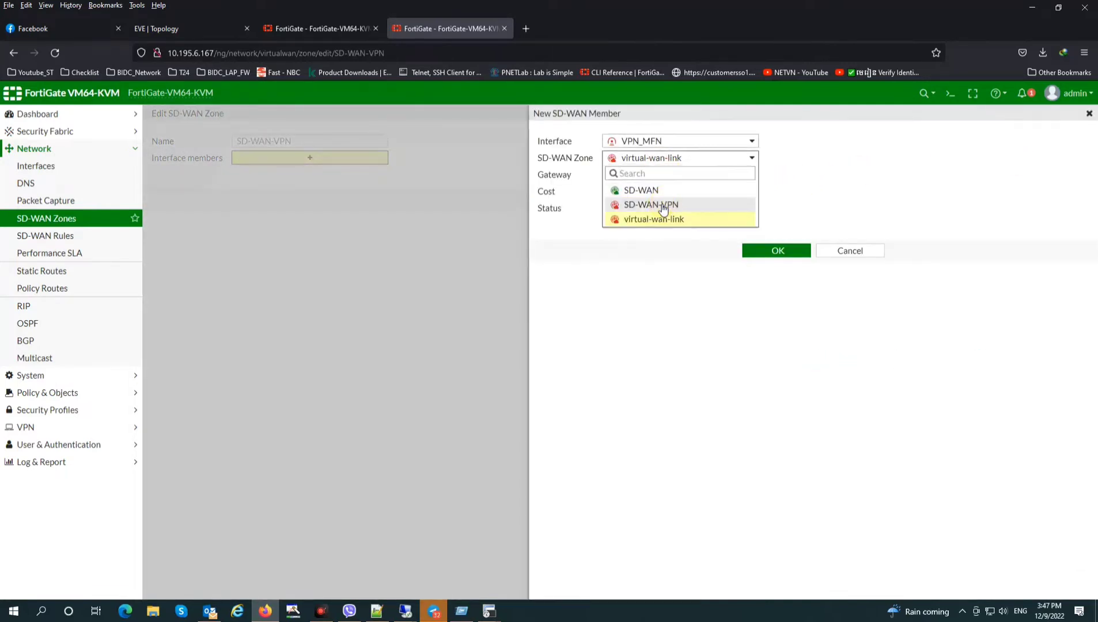
left_click(656, 205)
left_click(787, 252)
Add VPN_MKN as a second SD-WAN-VPN member, save the zone, and open the Firewall Policy list
left_click(1075, 131)
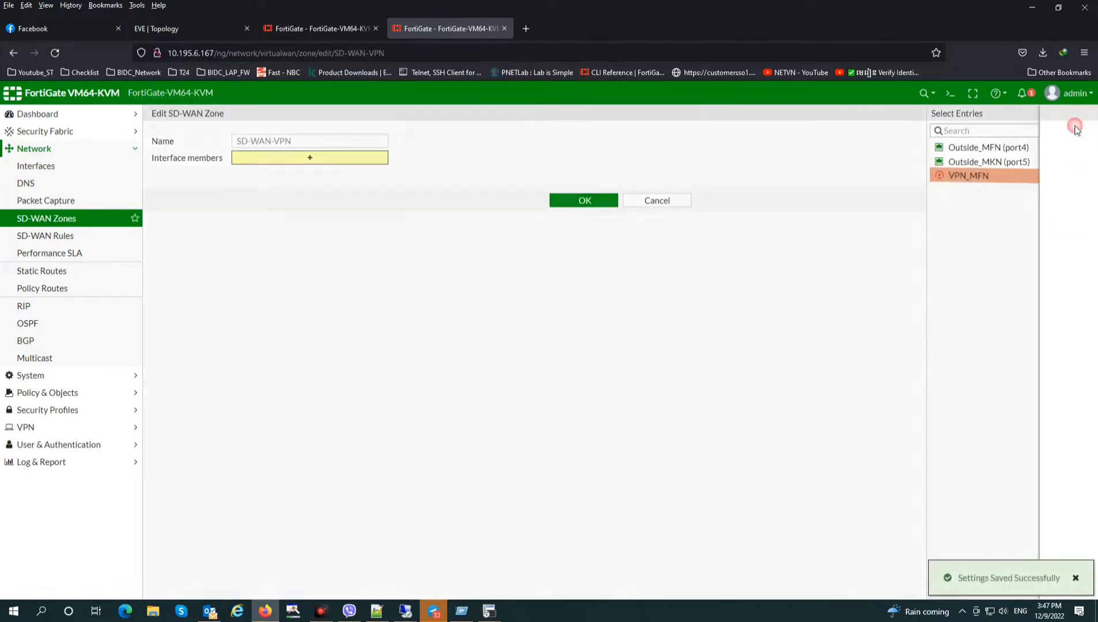
left_click(657, 142)
left_click(644, 228)
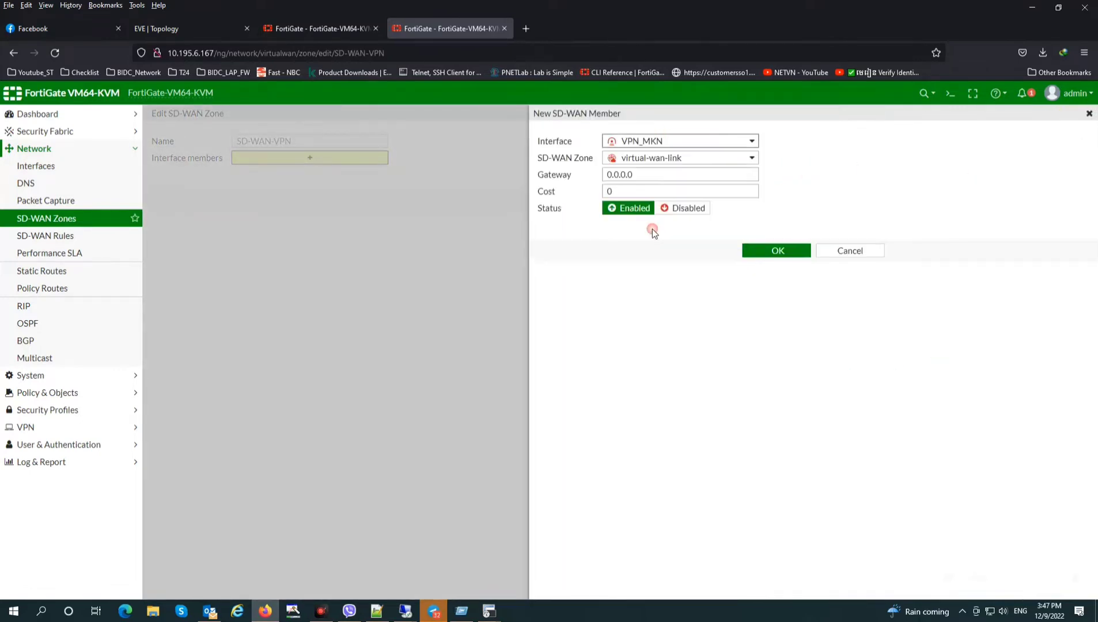
left_click(667, 159)
left_click(663, 205)
left_click(785, 249)
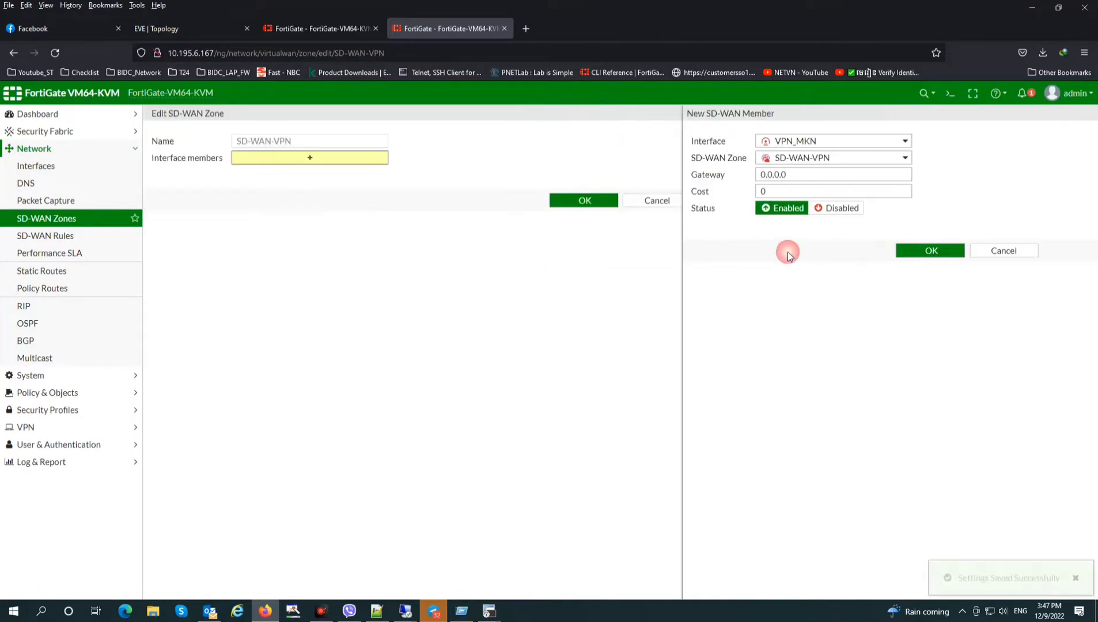
left_click(992, 191)
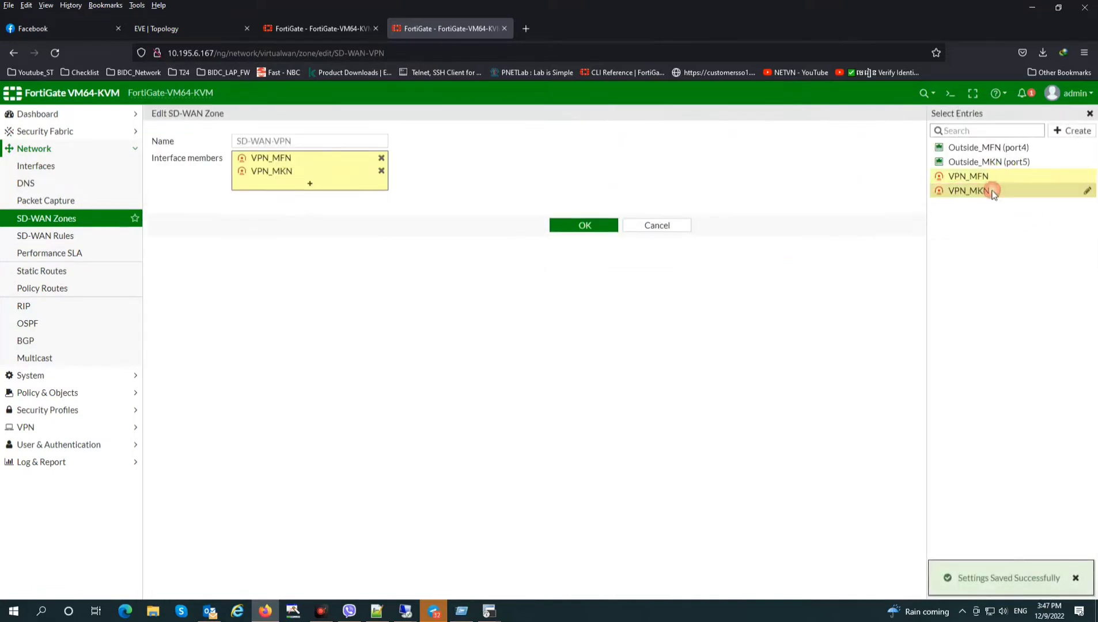
left_click(580, 226)
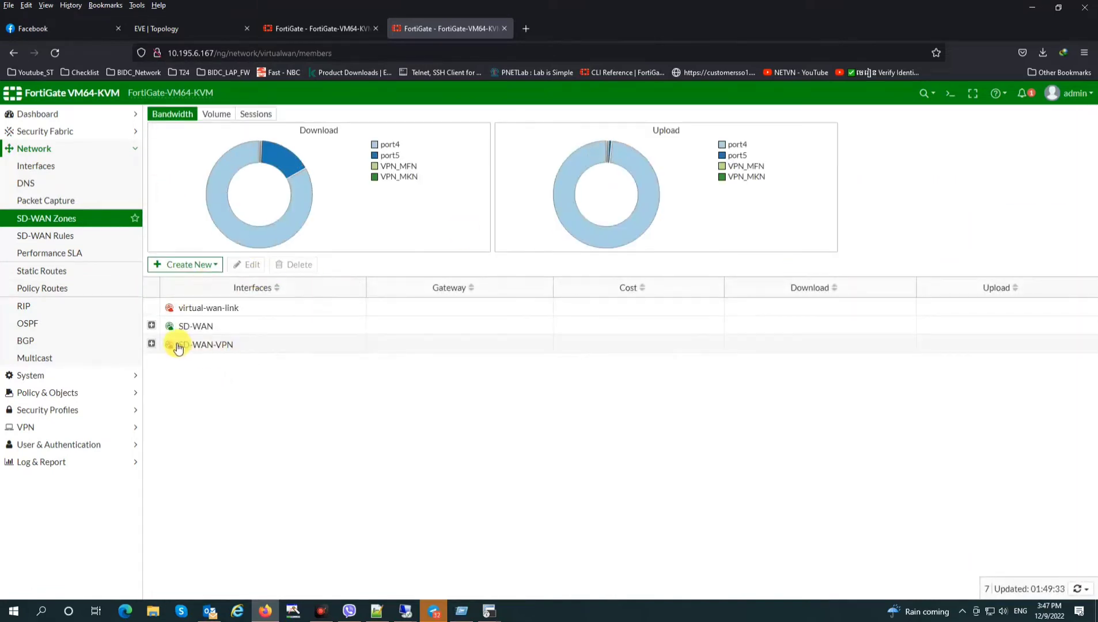
left_click(58, 394)
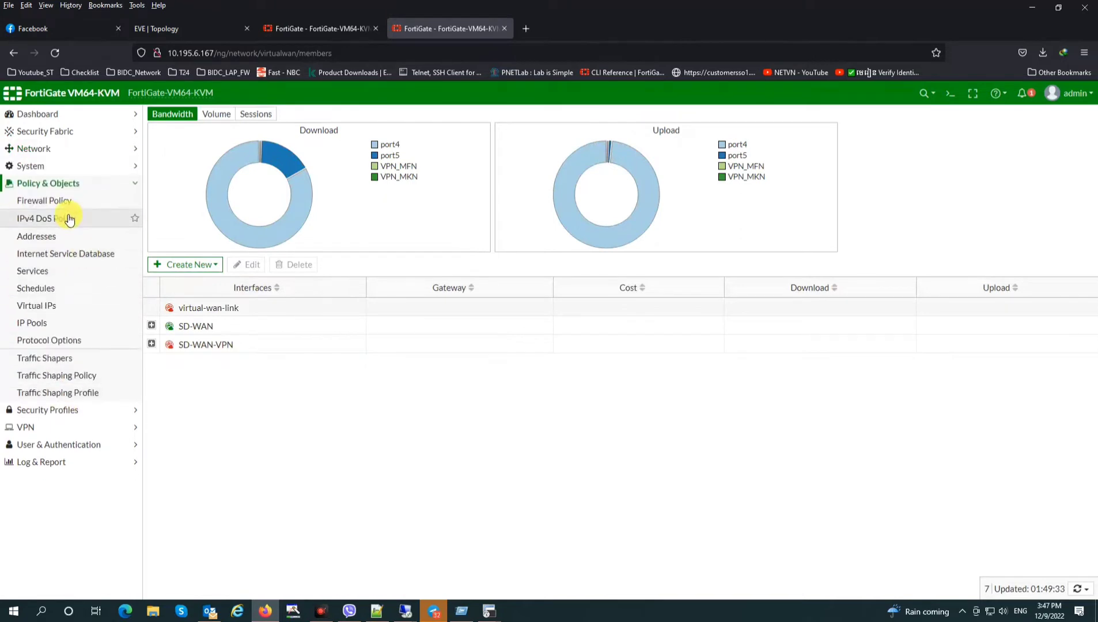
left_click(50, 201)
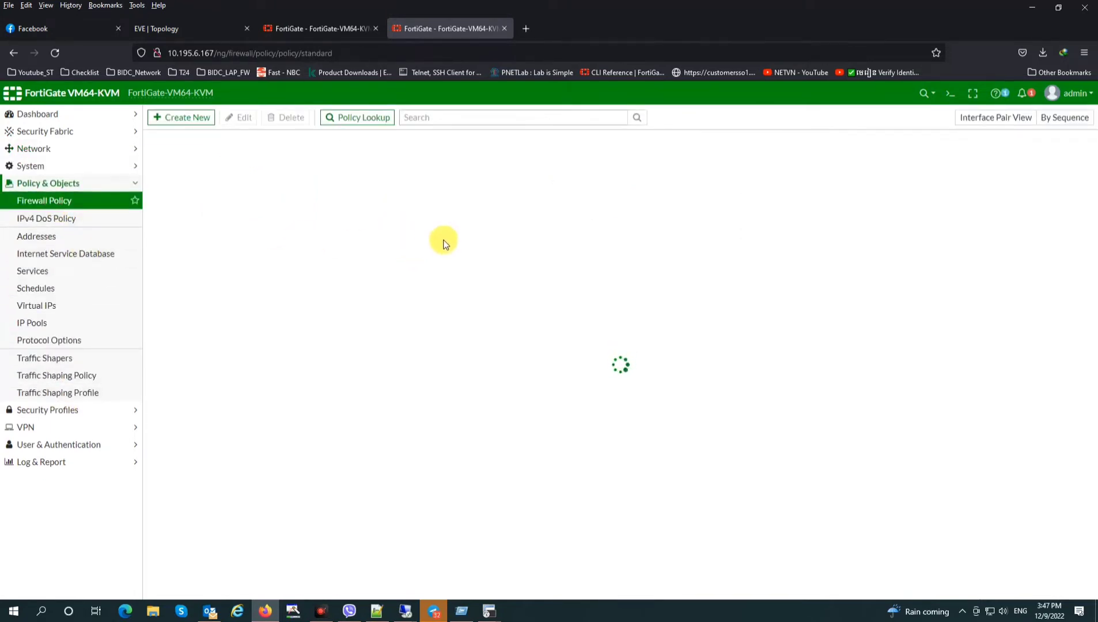
Set up a policy from SD-WAN-VPN to LAN (port6) with source and destination all and service ALL
left_click(191, 120)
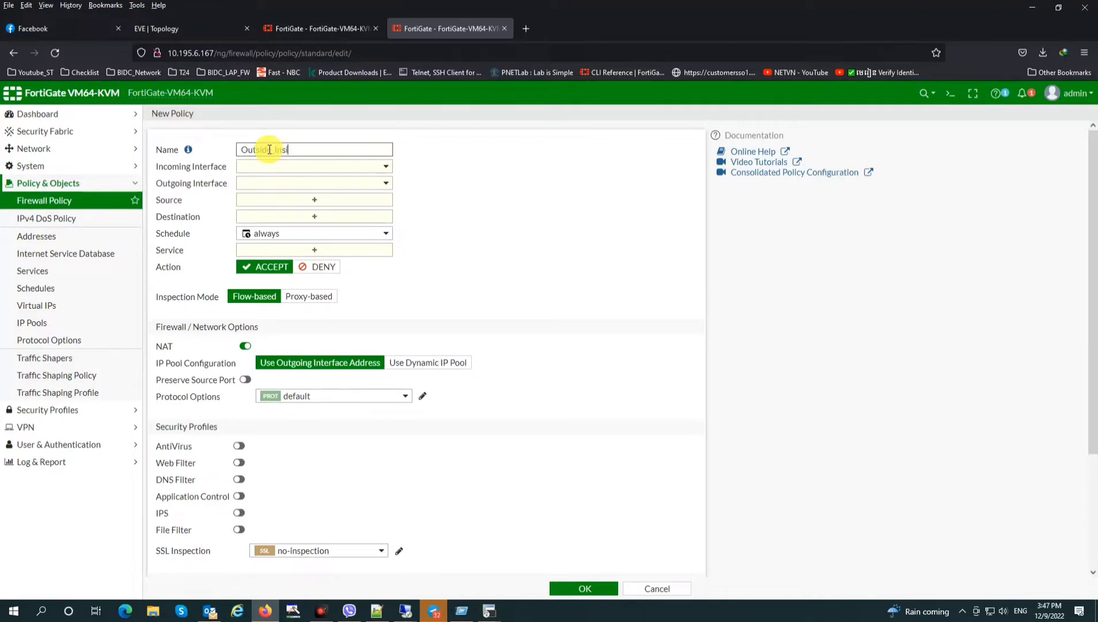
left_click(288, 169)
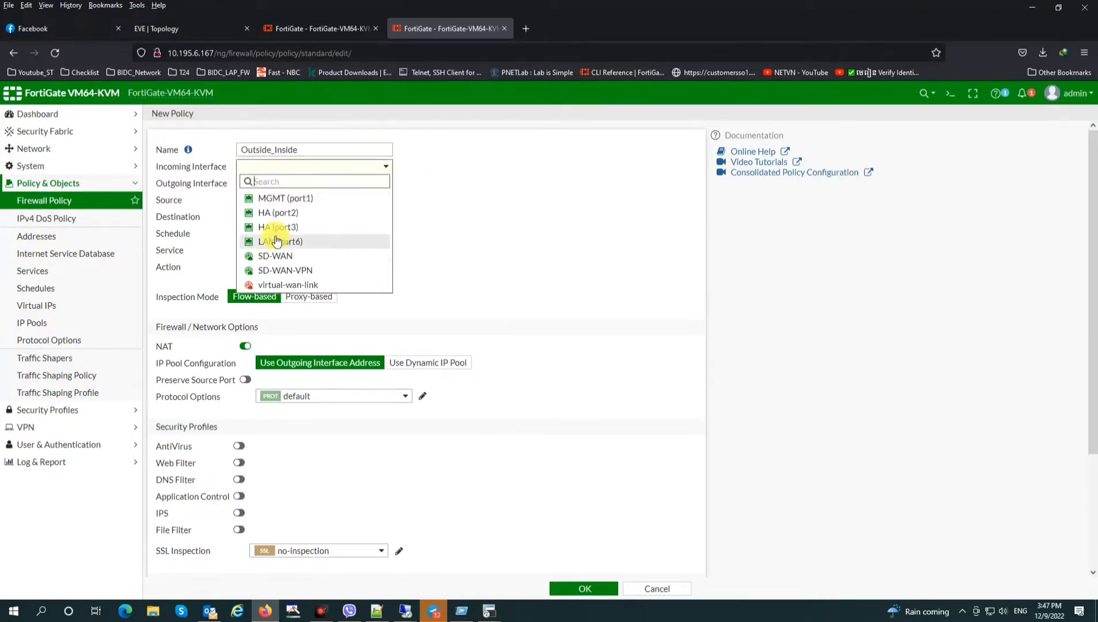
left_click(320, 271)
left_click(311, 183)
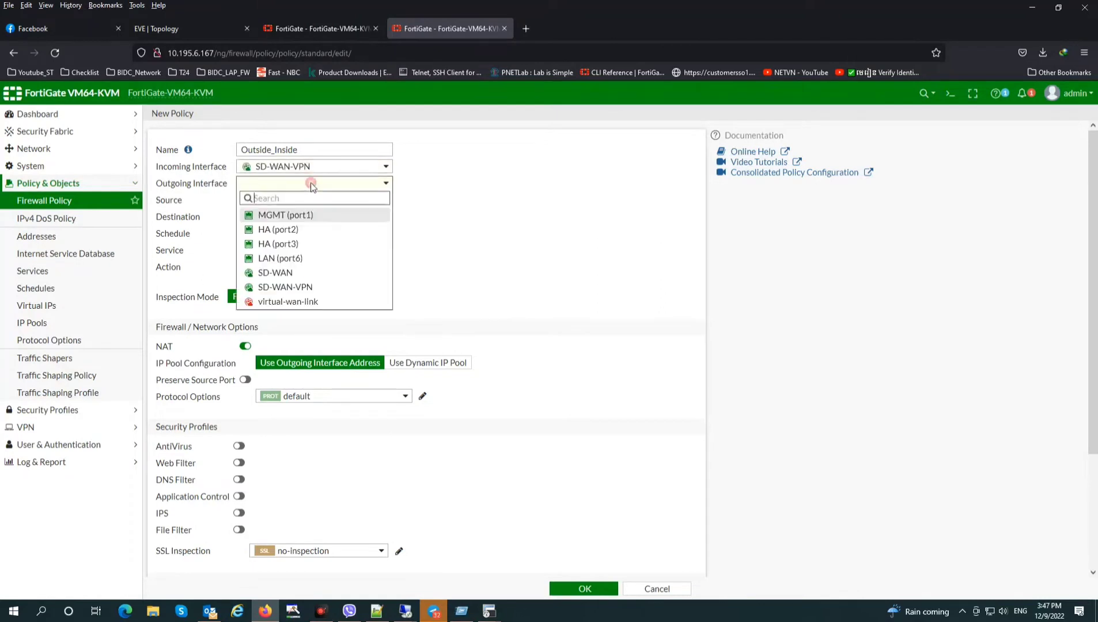
left_click(312, 260)
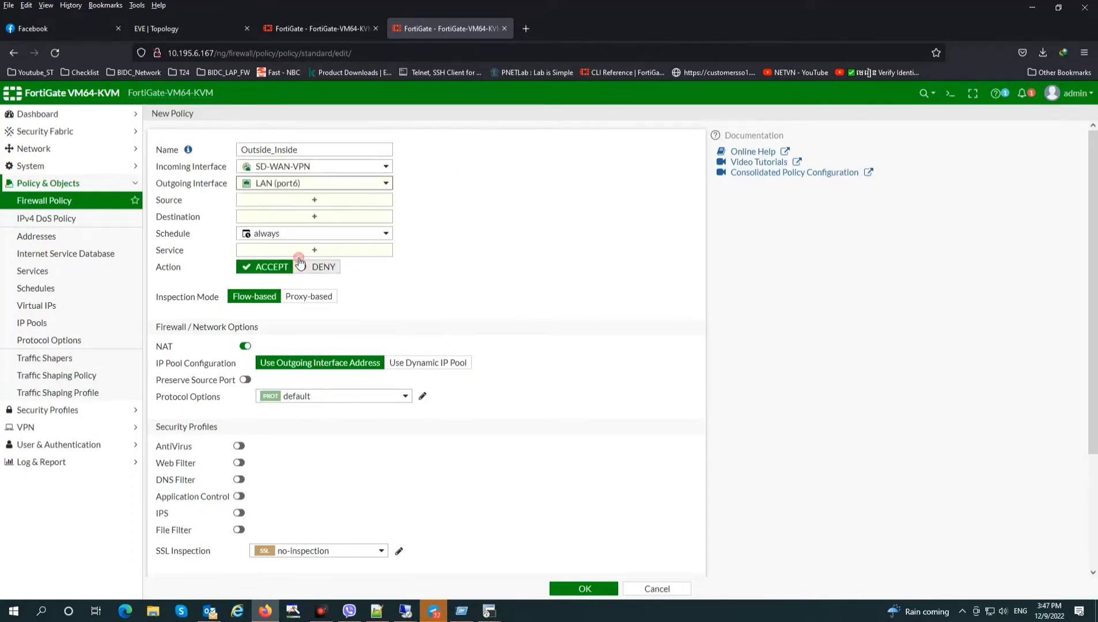
left_click(315, 201)
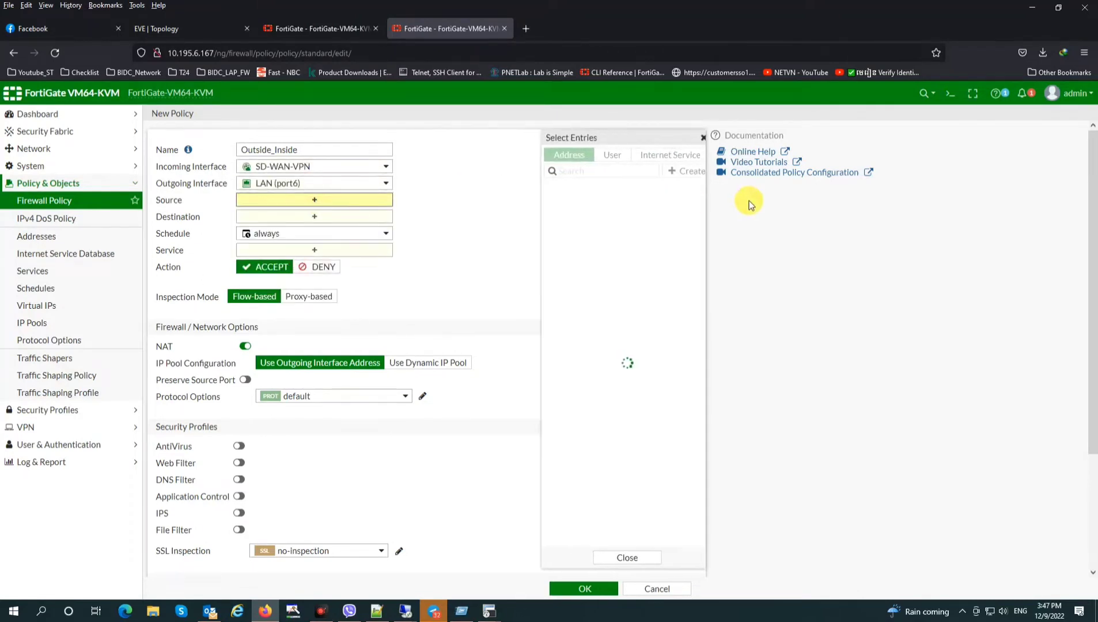
left_click(579, 206)
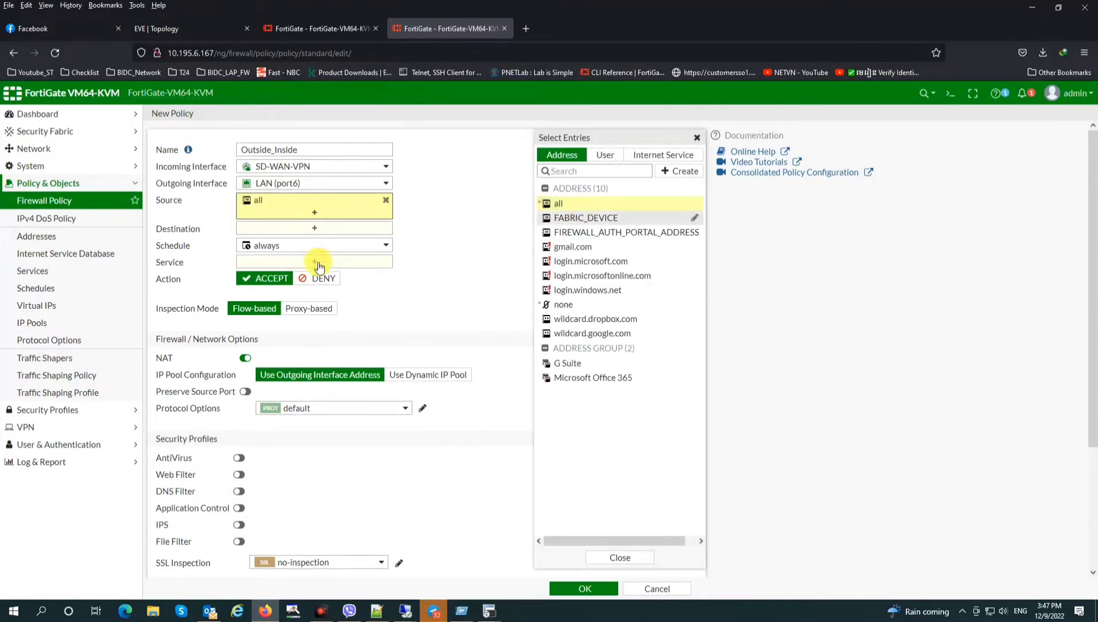
left_click(314, 262)
left_click(560, 202)
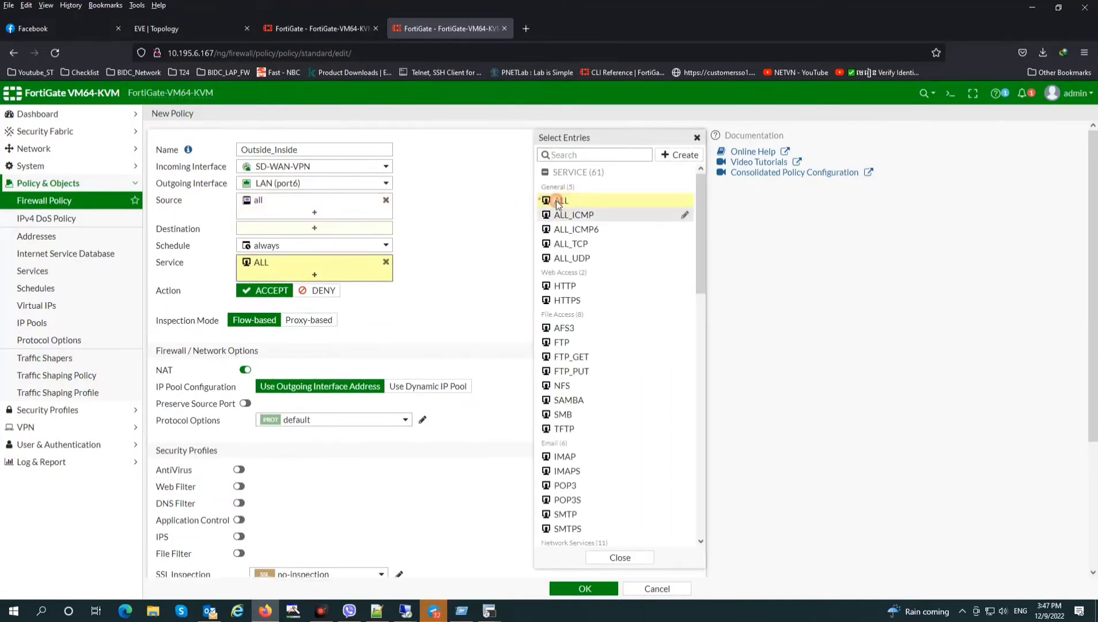
left_click(345, 227)
left_click(560, 205)
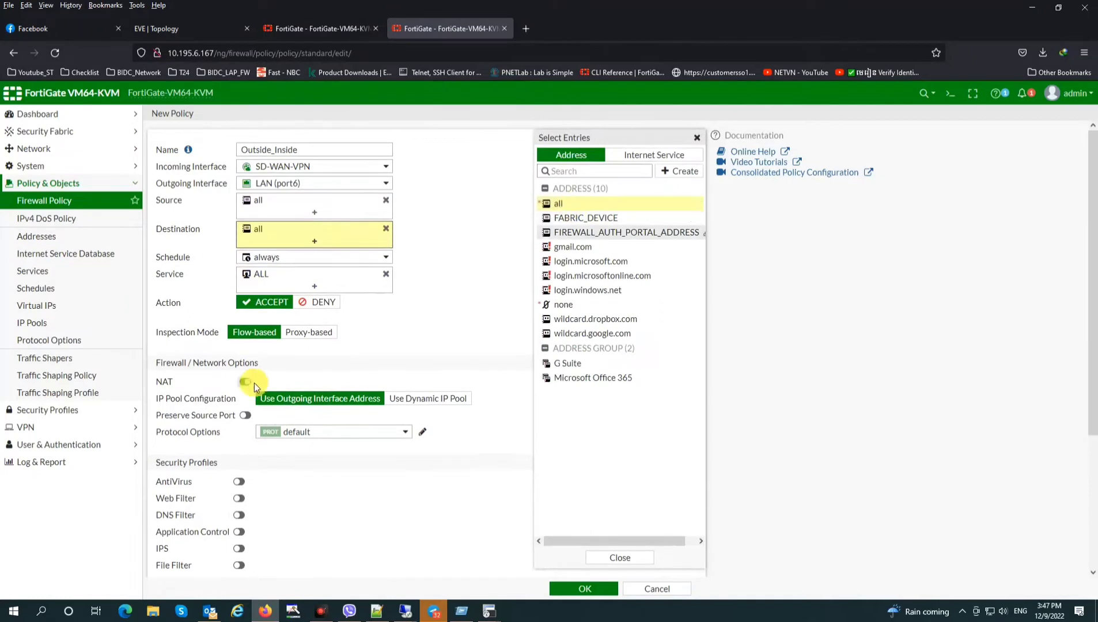
Disable NAT, log all sessions, and save the Outside_Inside policy
left_click(245, 381)
scroll(288, 415, "down", 3)
left_click(400, 450)
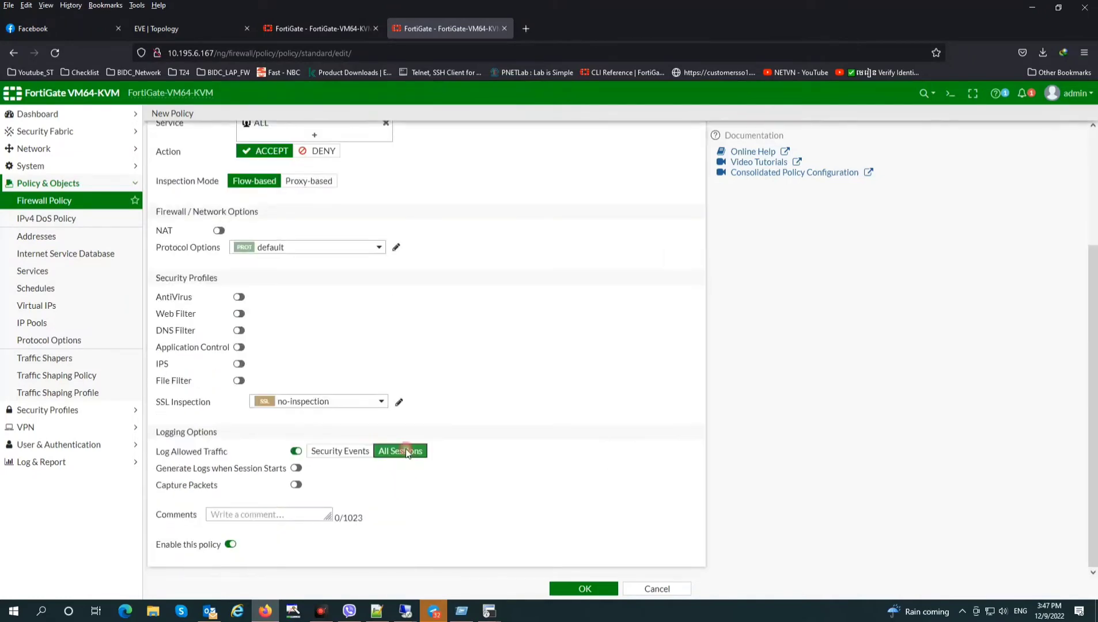
left_click(573, 589)
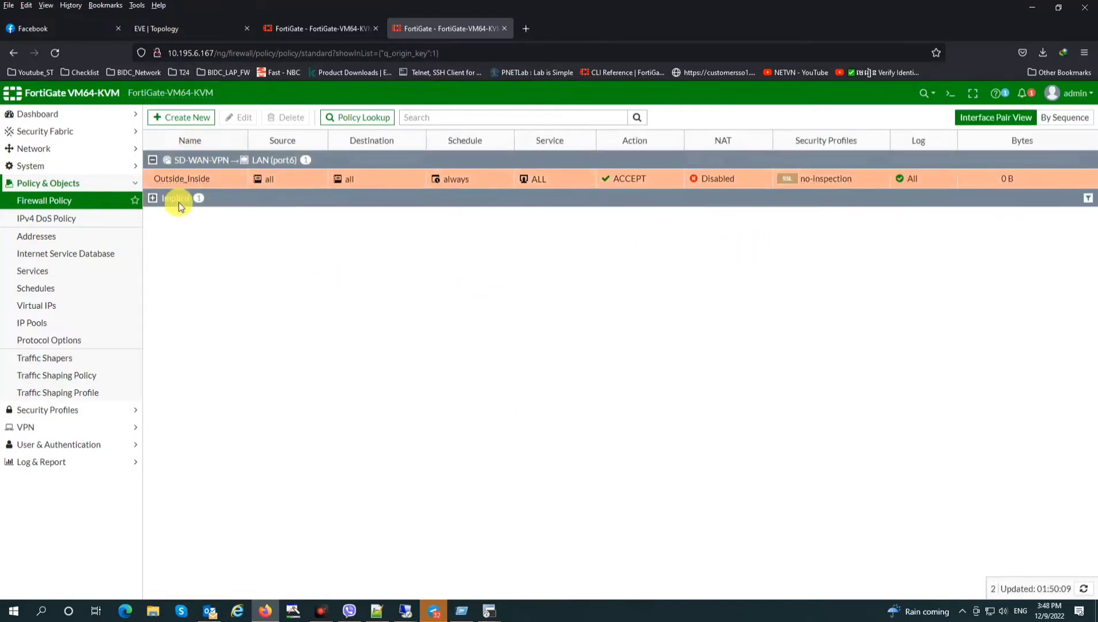
left_click(190, 119)
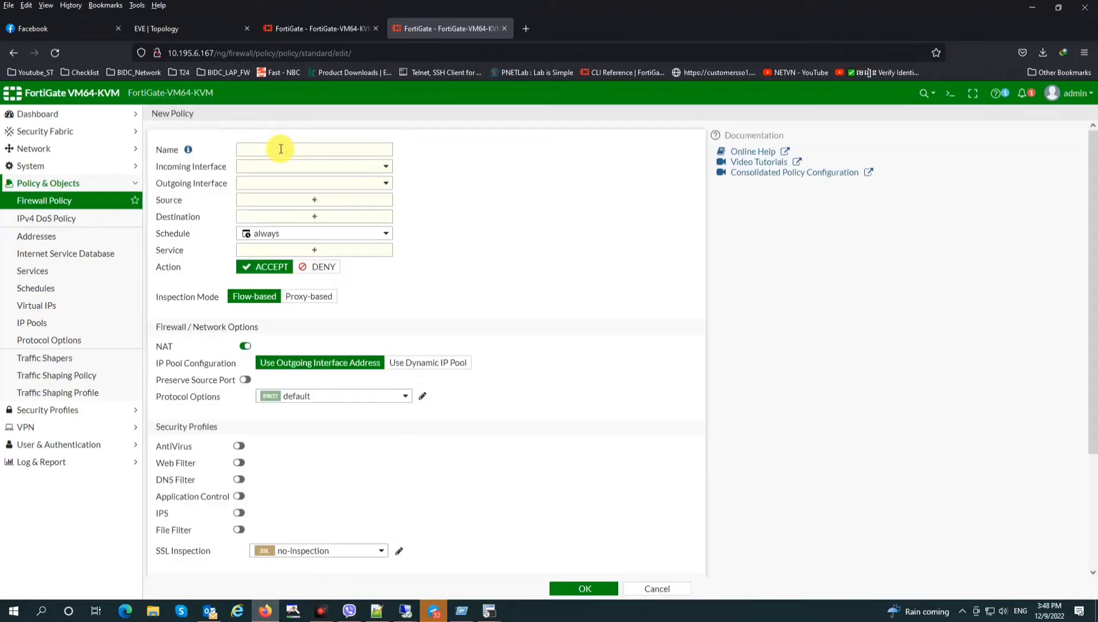
Name the policy Inside_Ousite with incoming LAN (port6) and outgoing SD-WAN-VPN
left_click(278, 149)
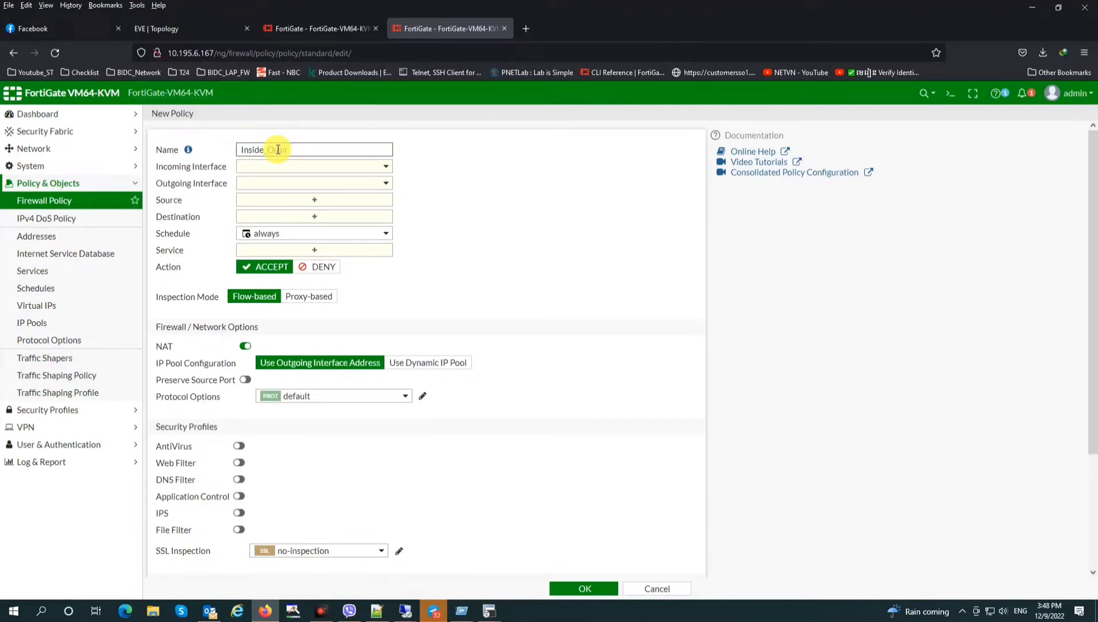
left_click(263, 168)
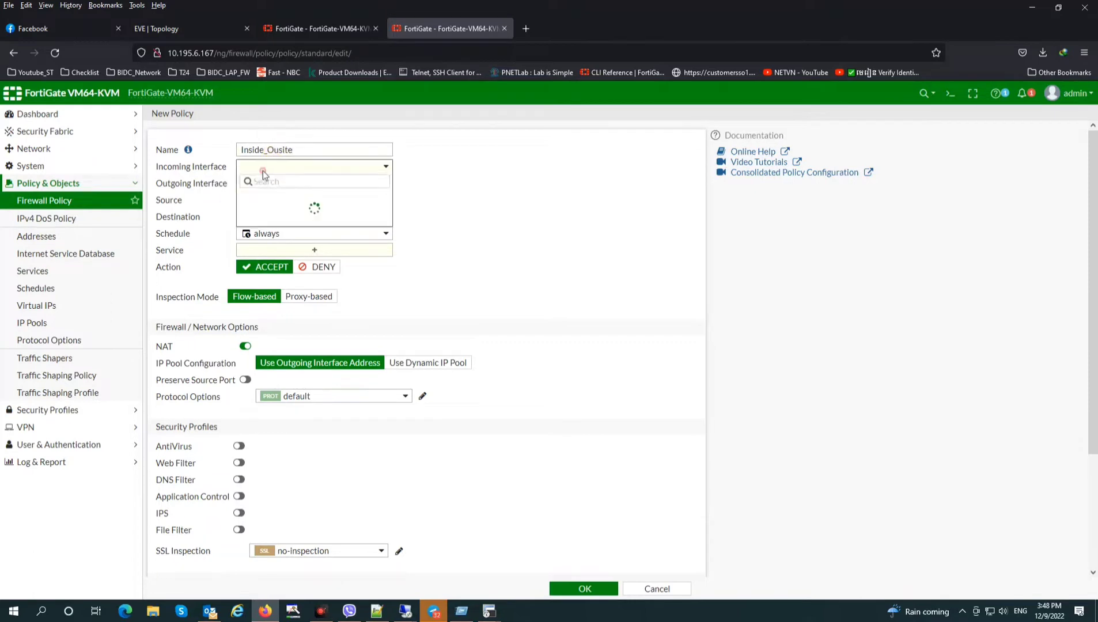
left_click(307, 272)
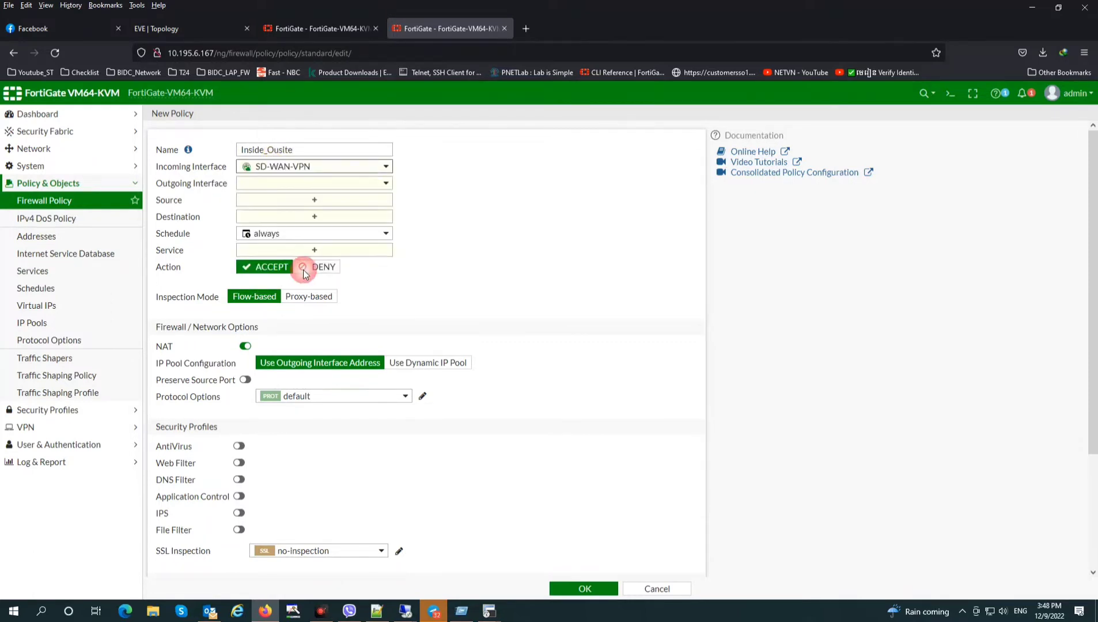
left_click(308, 183)
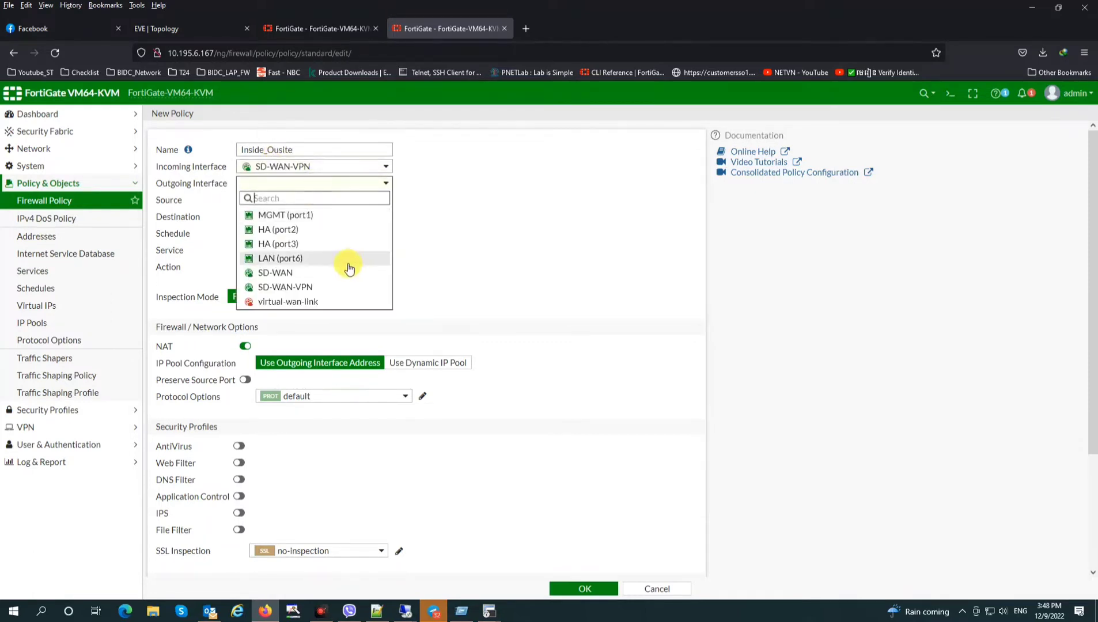
left_click(304, 259)
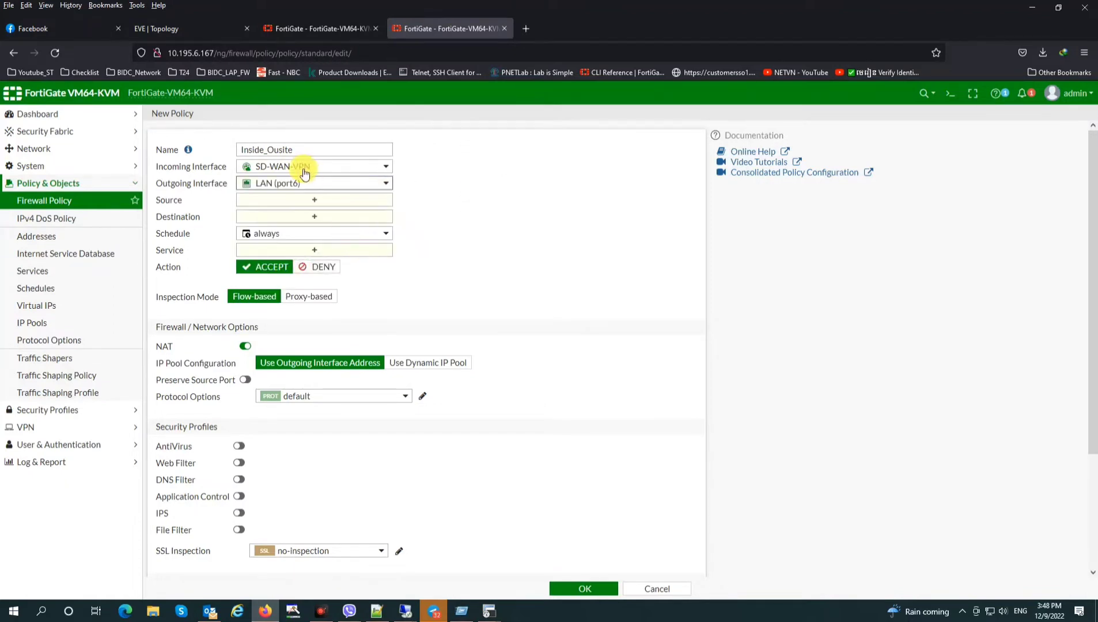
left_click(304, 168)
left_click(291, 242)
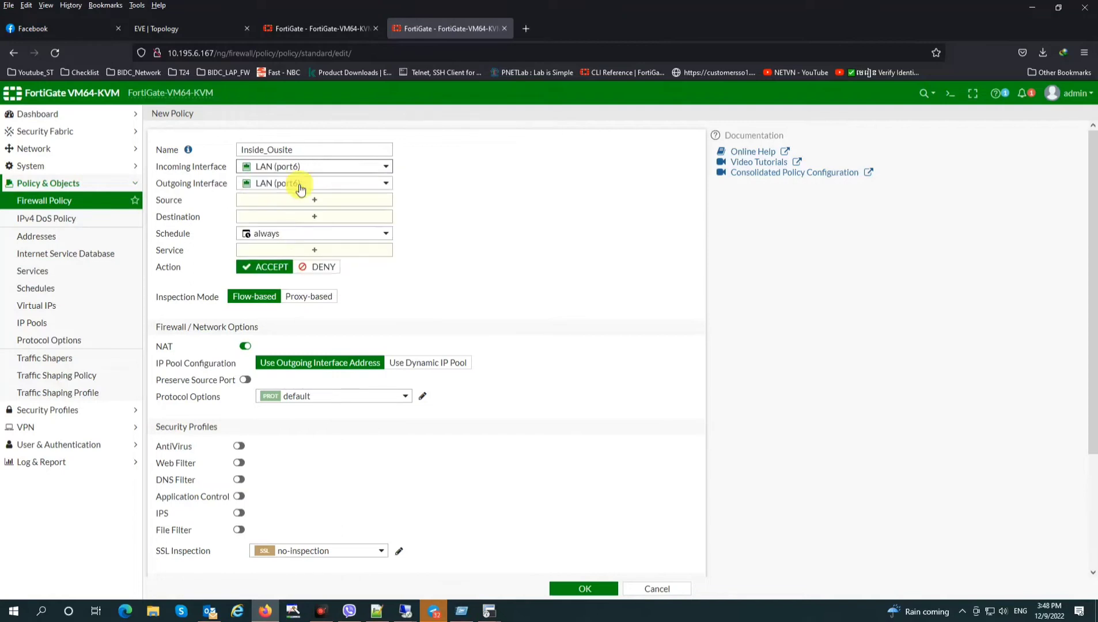
left_click(299, 183)
left_click(302, 287)
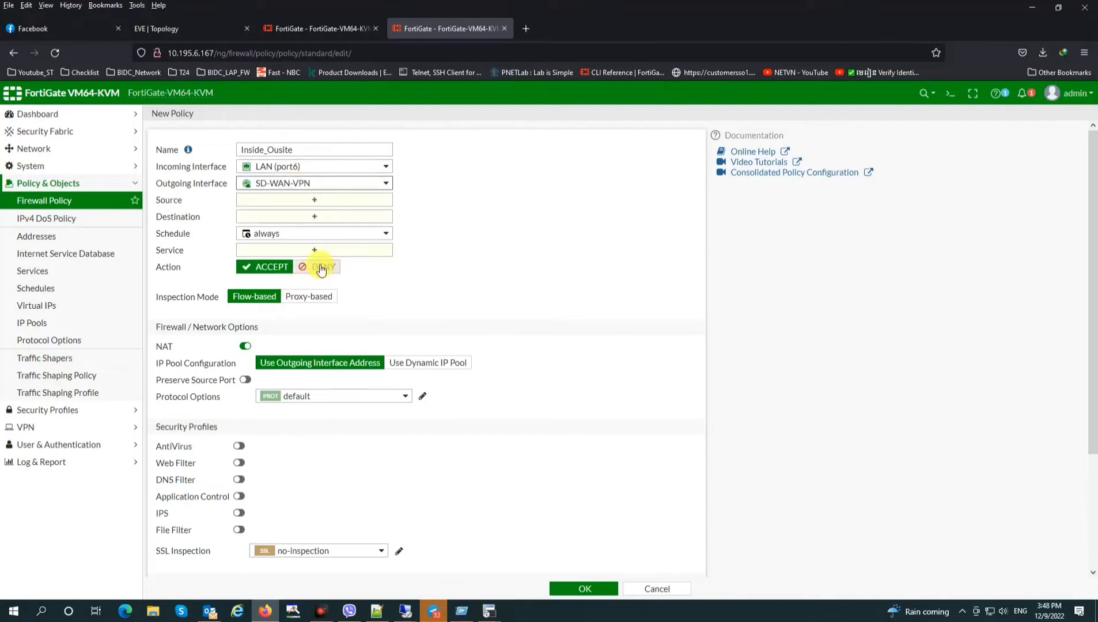
Set source and destination to all, service ALL, NAT off, log all sessions, and save
left_click(313, 200)
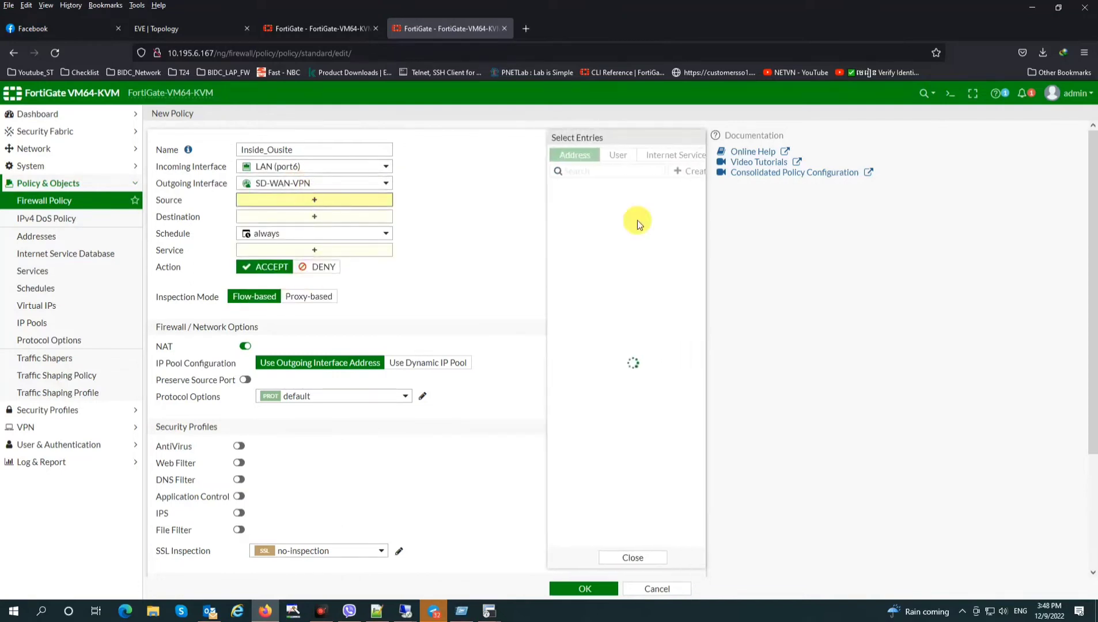
left_click(588, 204)
left_click(309, 229)
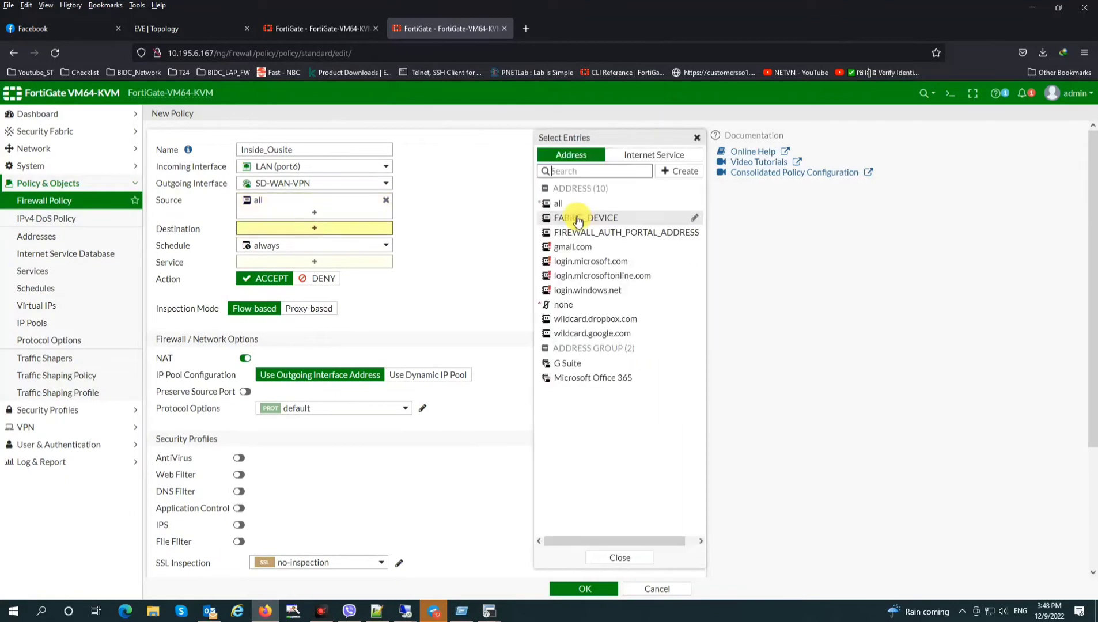
left_click(561, 204)
left_click(340, 273)
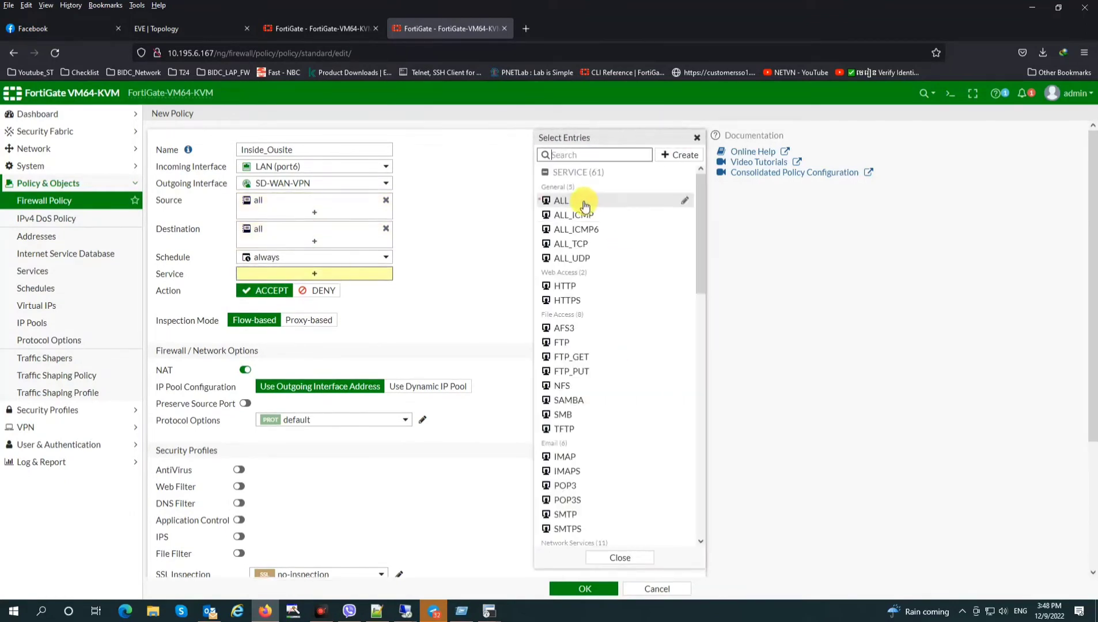
left_click(580, 200)
left_click(240, 382)
scroll(448, 514, "down", 3)
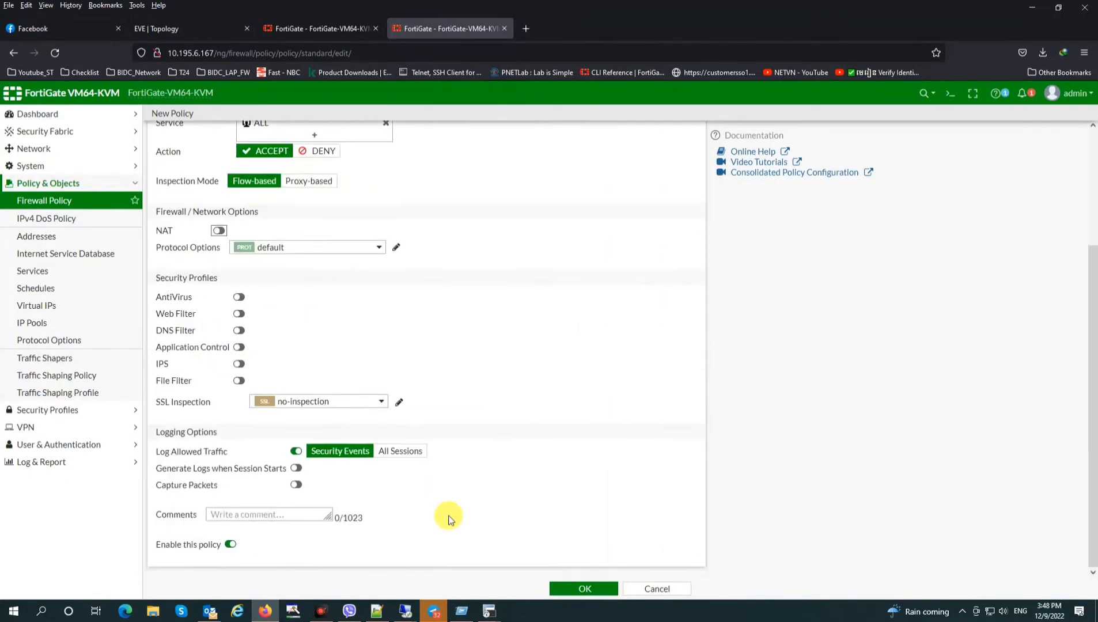
left_click(415, 450)
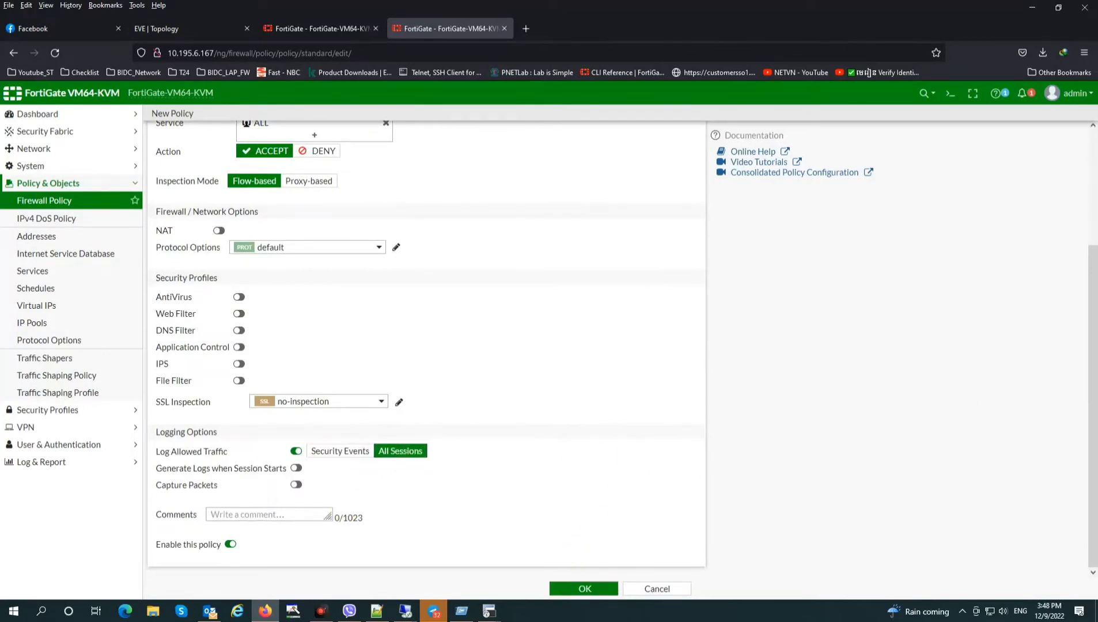
left_click(584, 588)
left_click(489, 610)
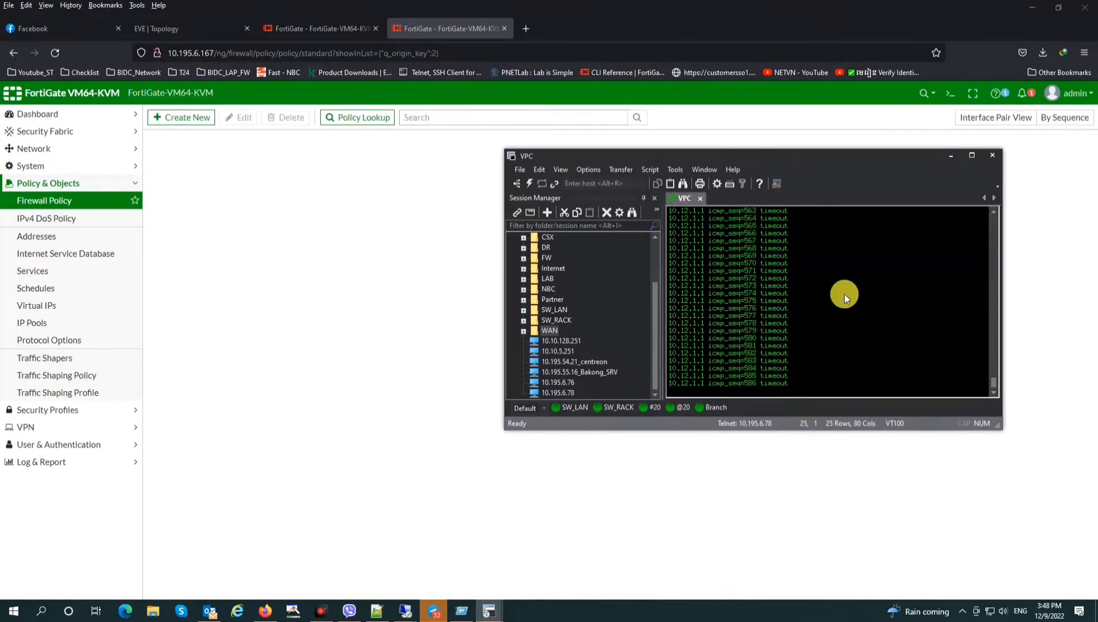
Restart the VPC's continuous ping to 10.12.1.100 with 'ping 10.12.1.100 -t'
key("ctrl+c")
key("ctrl+c")
key("Up")
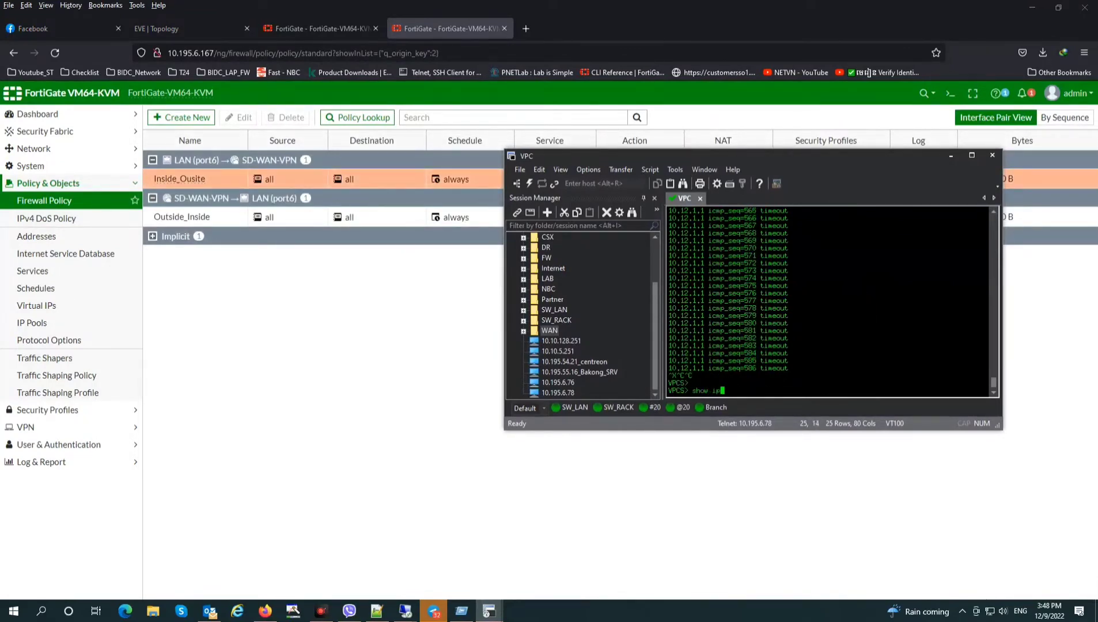
key("Return")
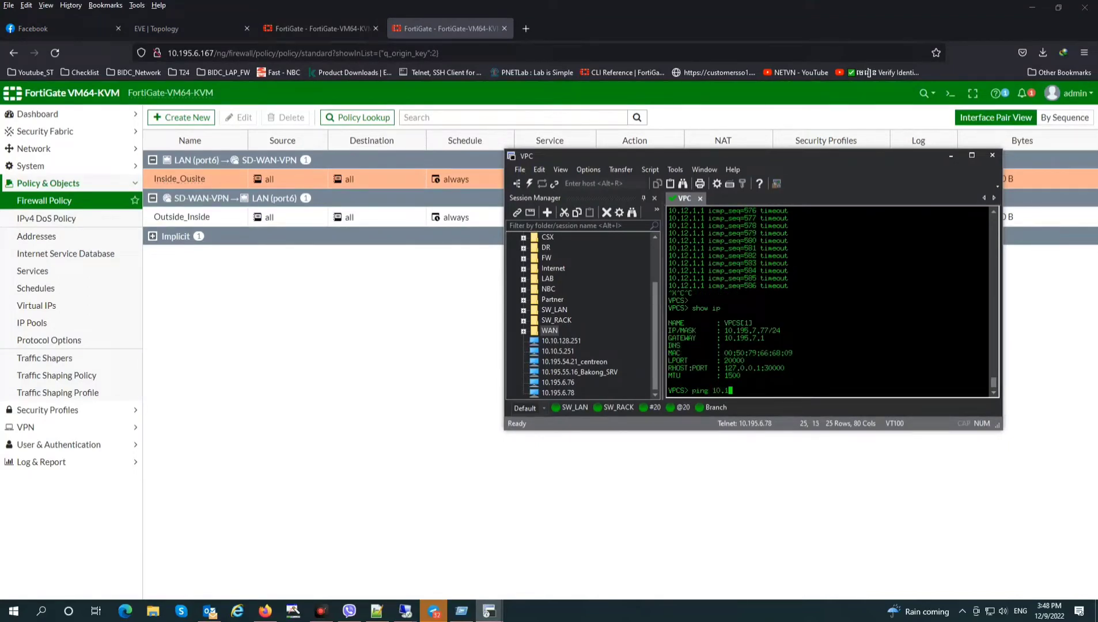
type("ping 10.12.1.100 -t")
key("Return")
Make the VPC terminal window Always on Top and move it lower right, clear of the policy list
left_click_drag(793, 167, 470, 291)
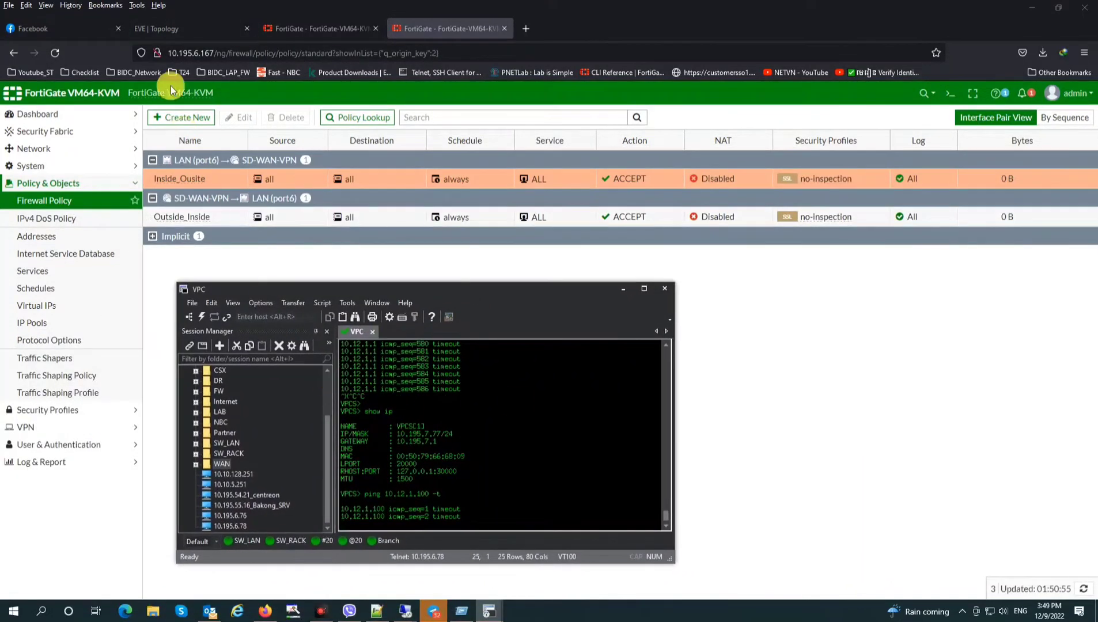
left_click(175, 28)
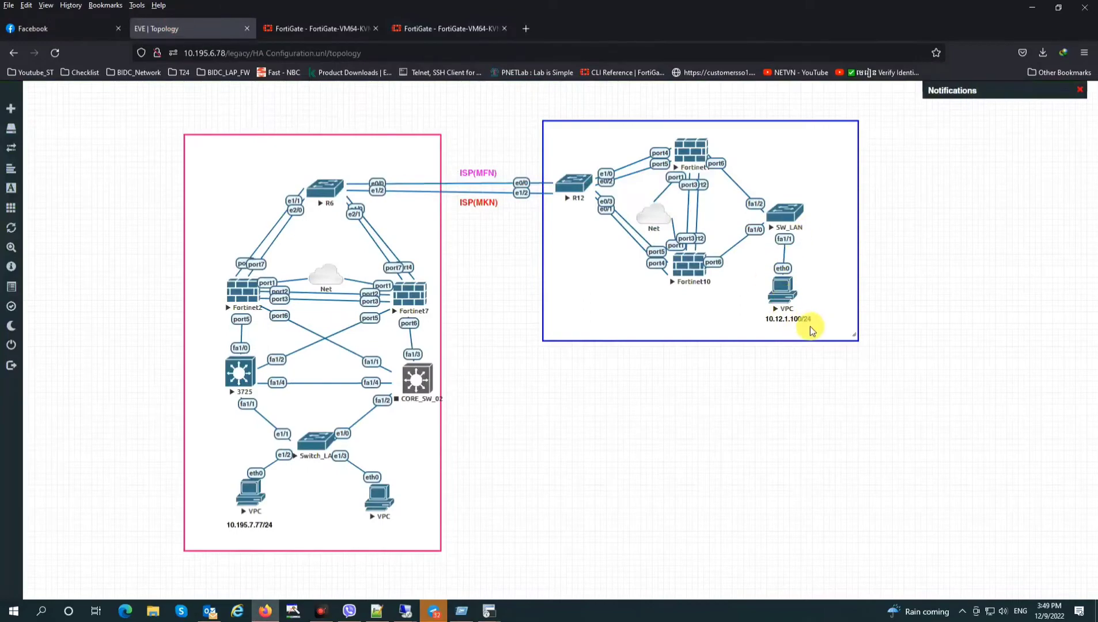
left_click(429, 28)
left_click(496, 613)
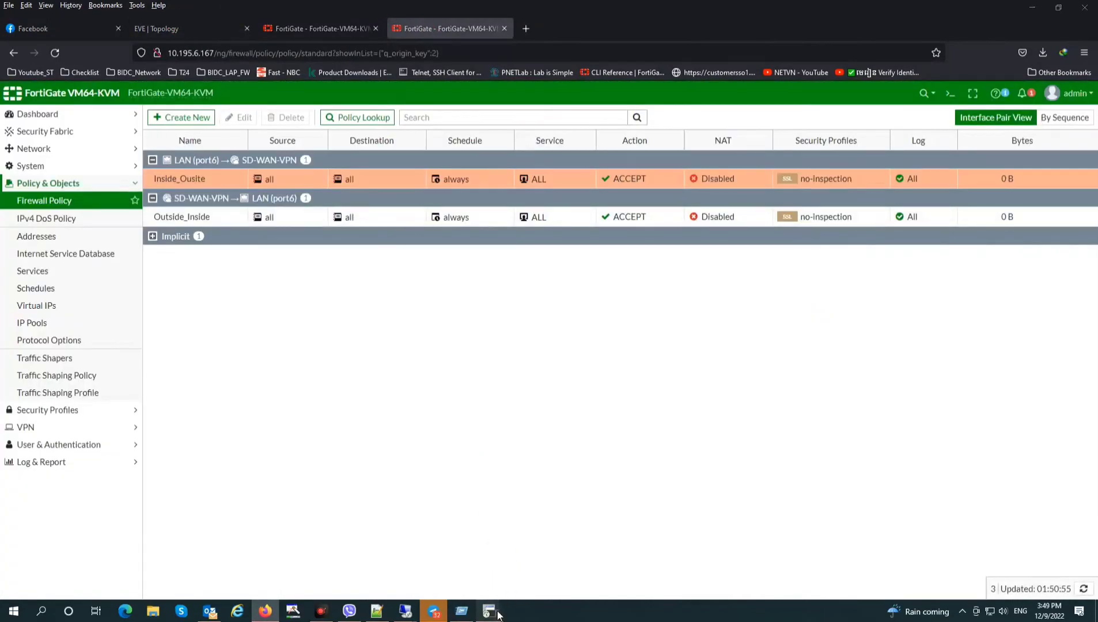
left_click(537, 558)
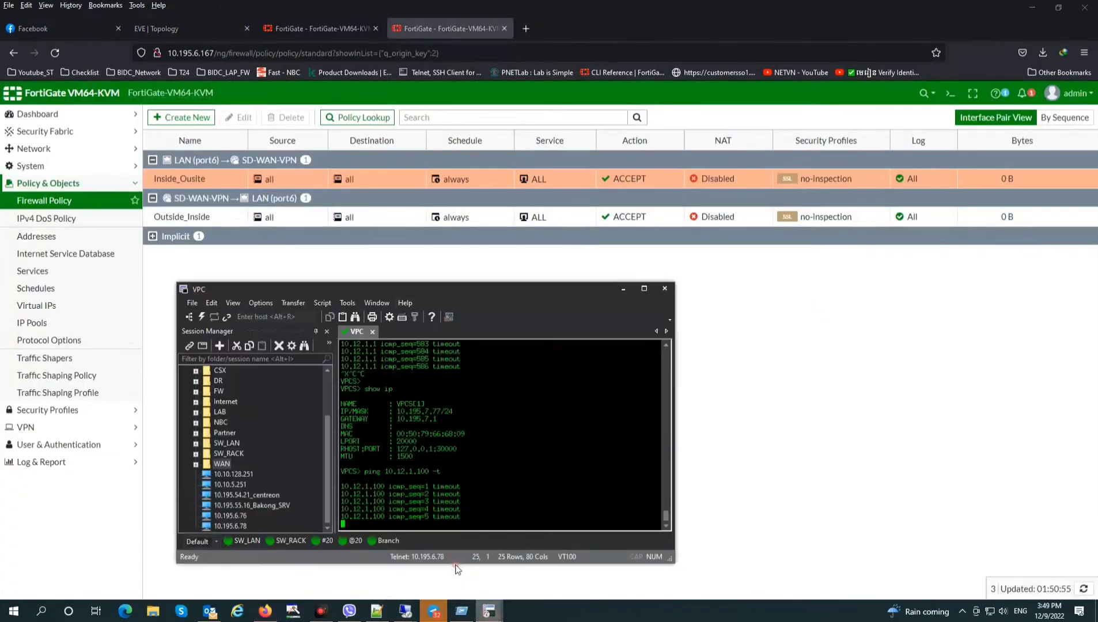
left_click(234, 305)
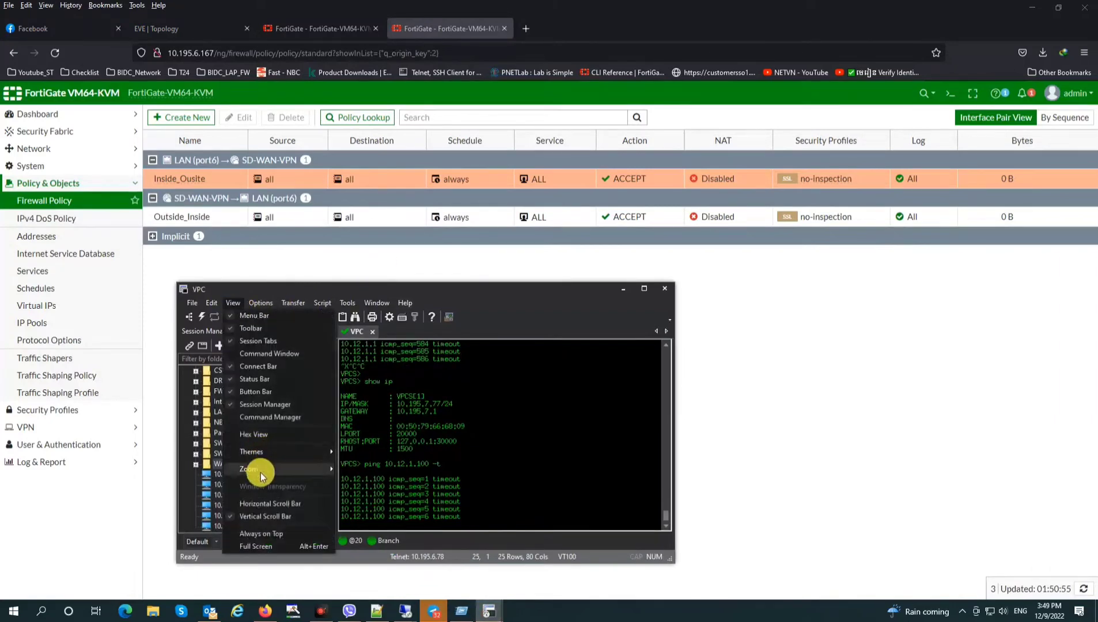
left_click(261, 535)
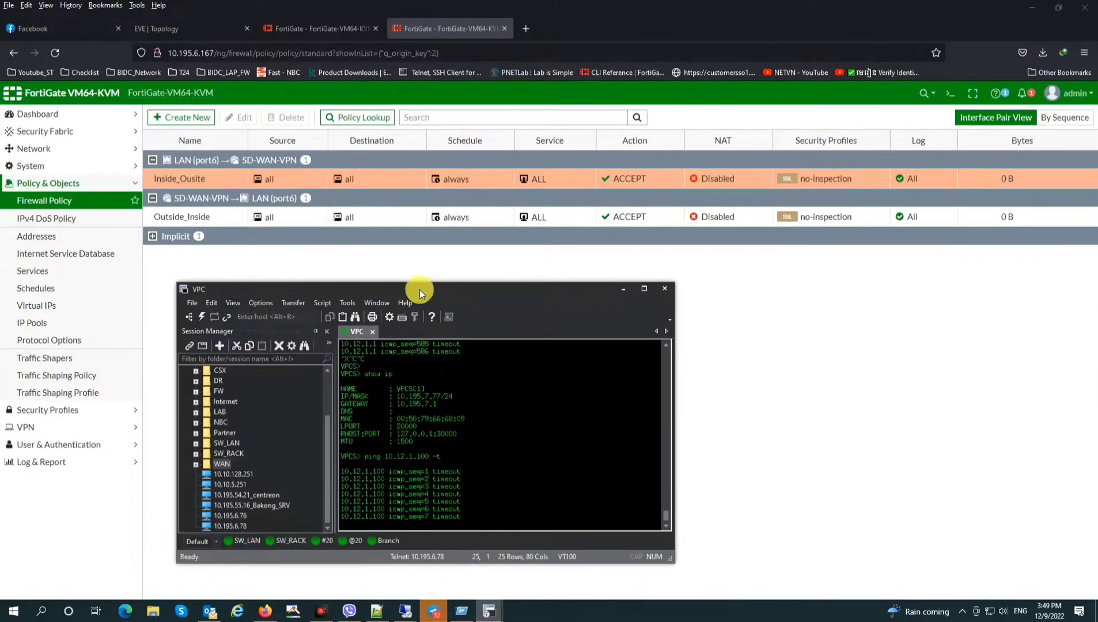
left_click_drag(419, 290, 485, 299)
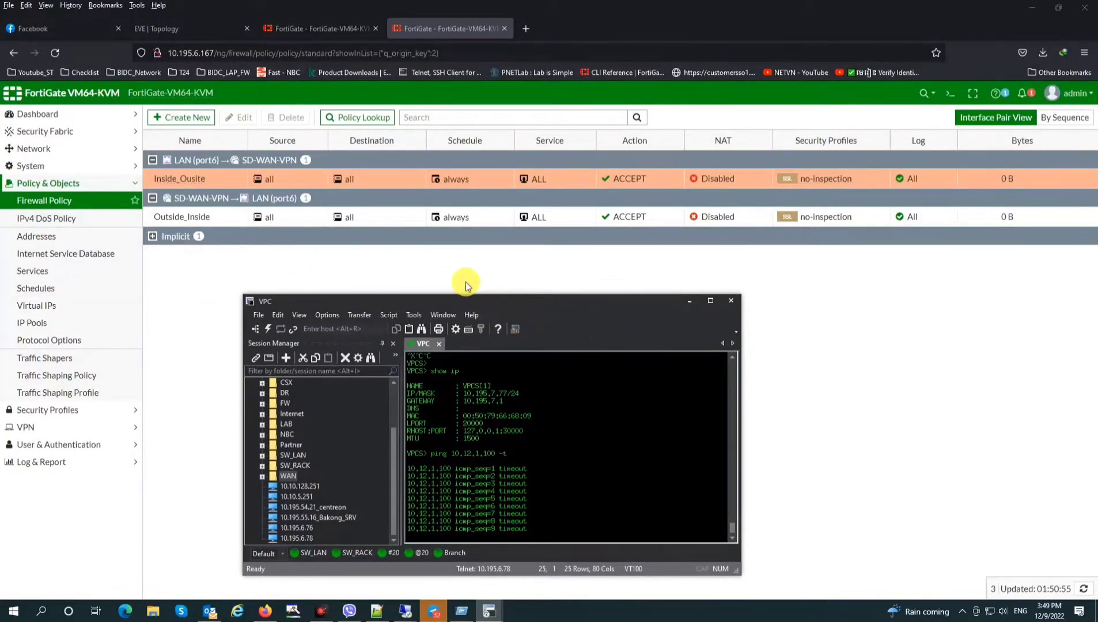
left_click(37, 149)
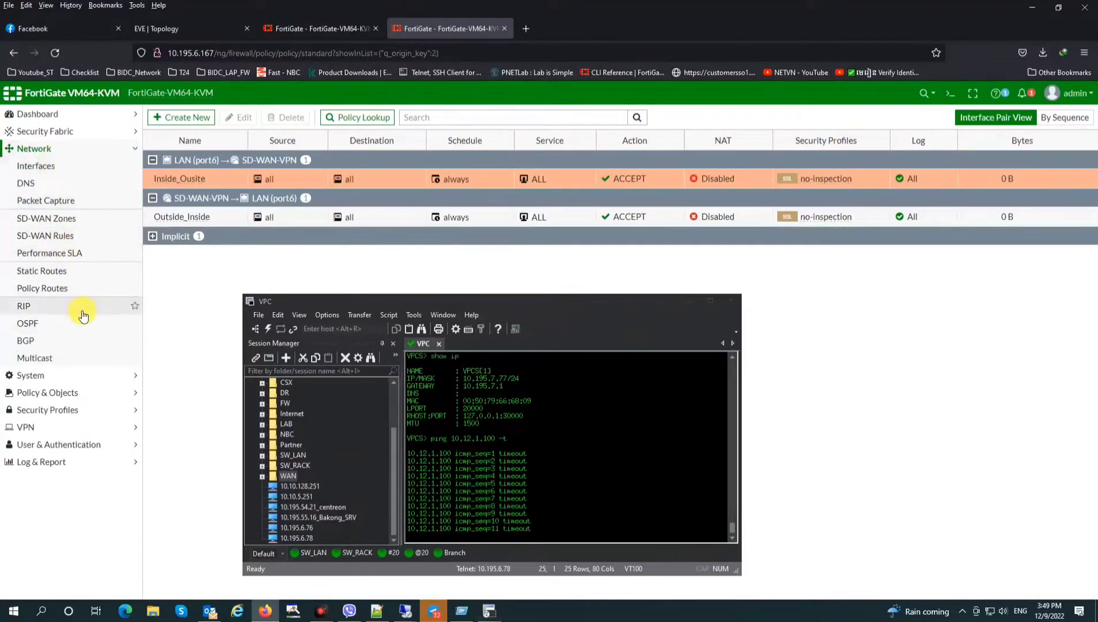
Start a new static route and enter the 10.195.0.0/24 destination
left_click(54, 272)
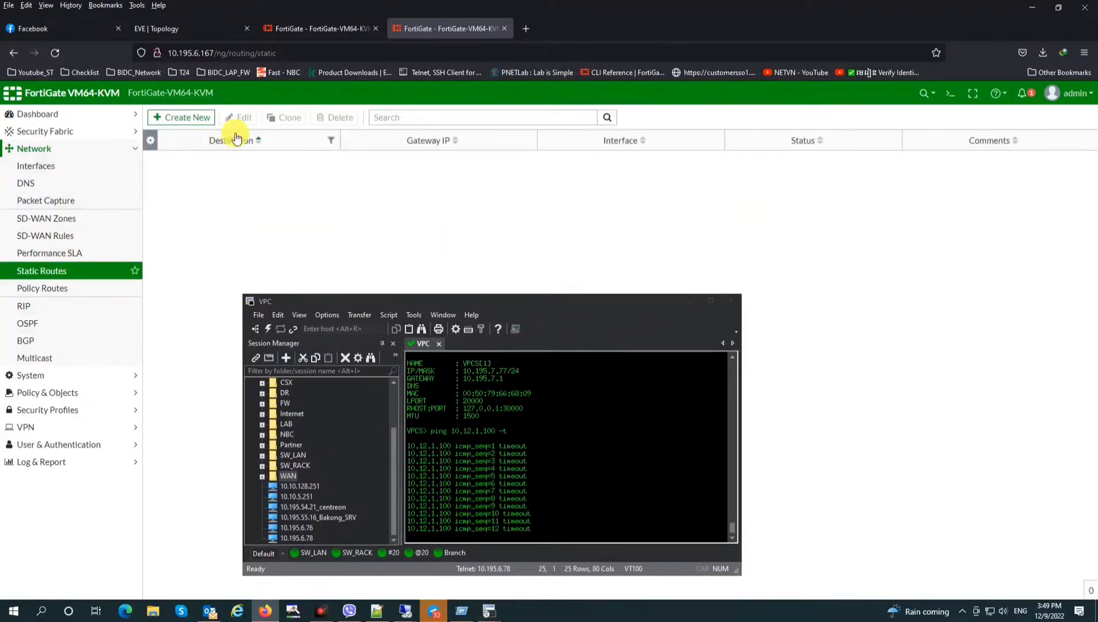
left_click(171, 118)
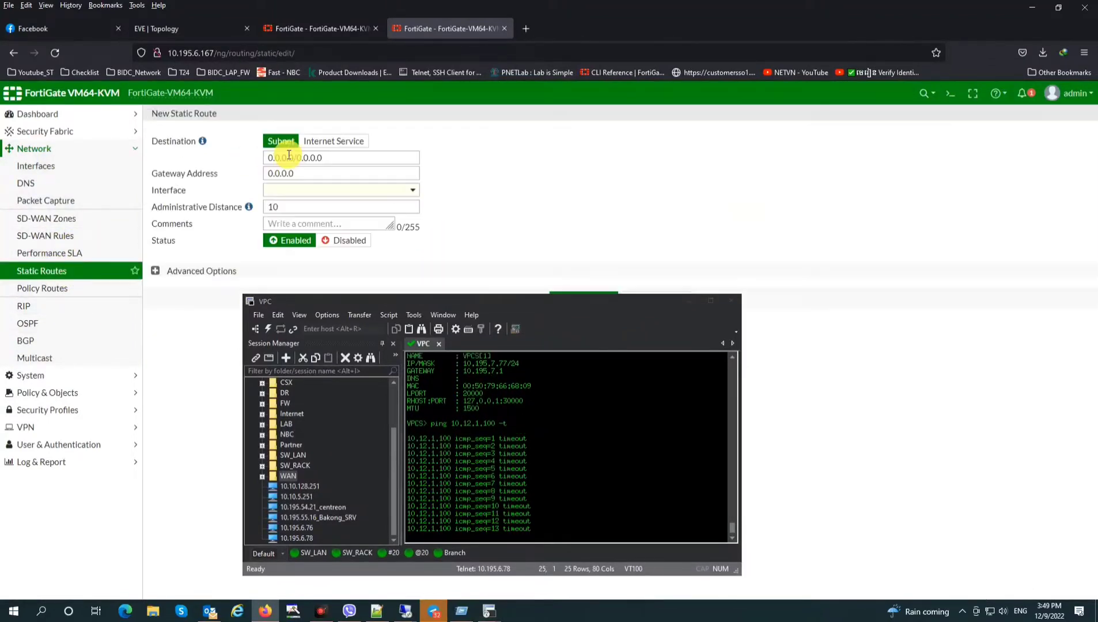
left_click_drag(295, 158, 180, 165)
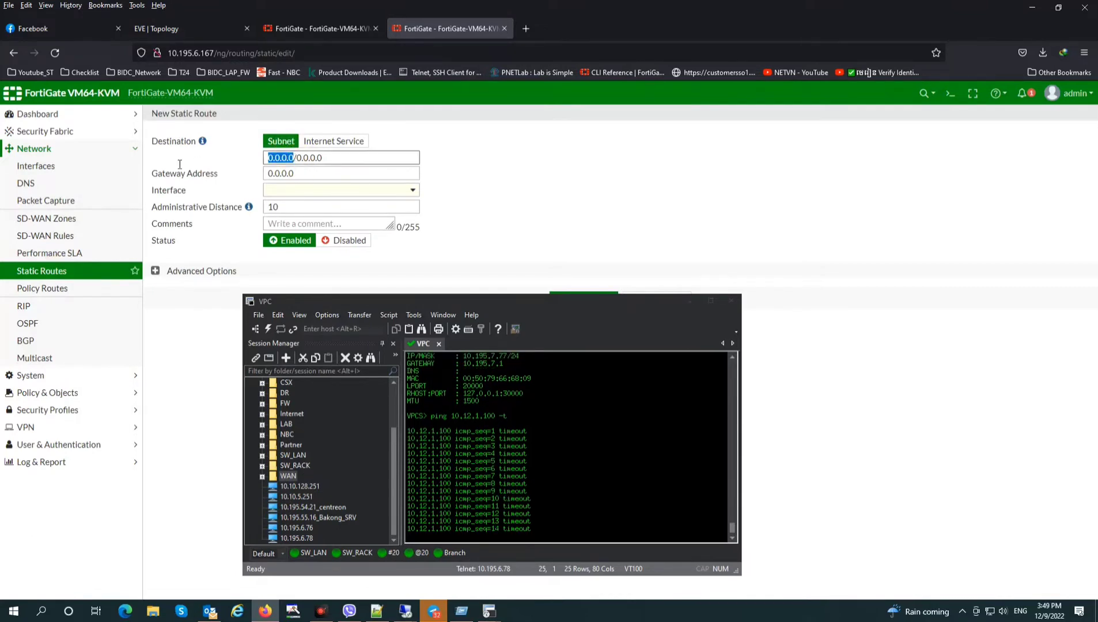
type("10.195.")
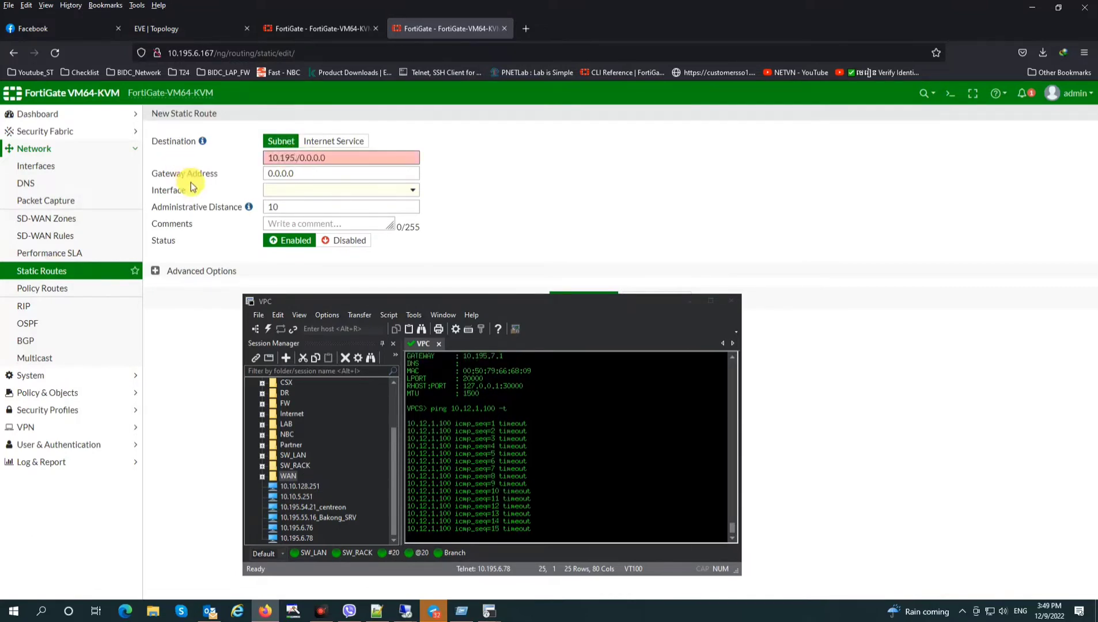
key("BackSpace")
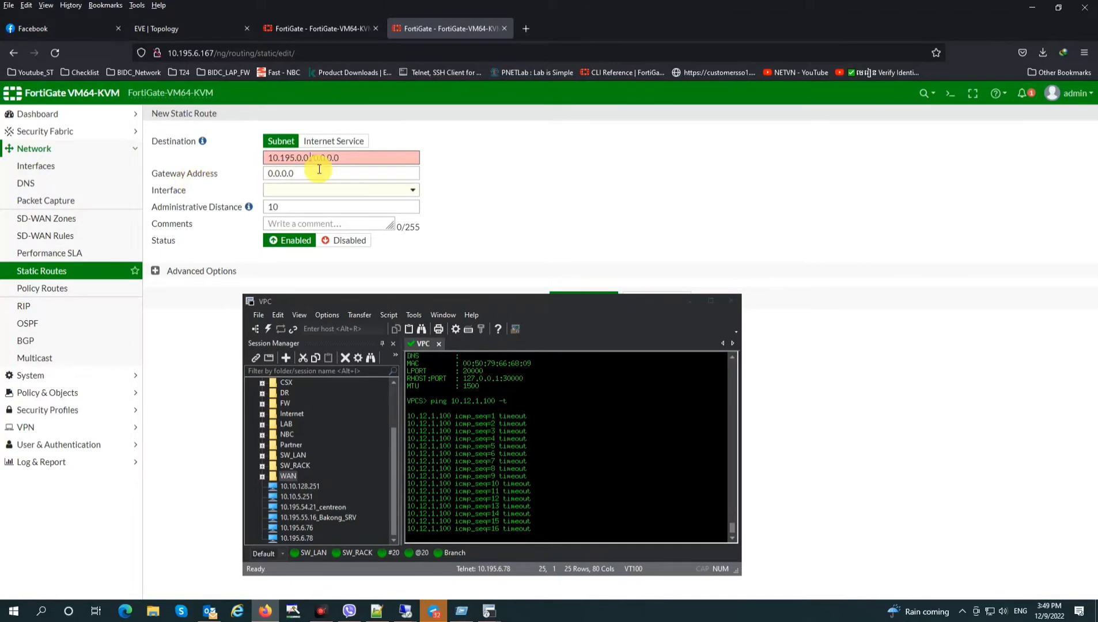
key("BackSpace")
left_click(316, 159)
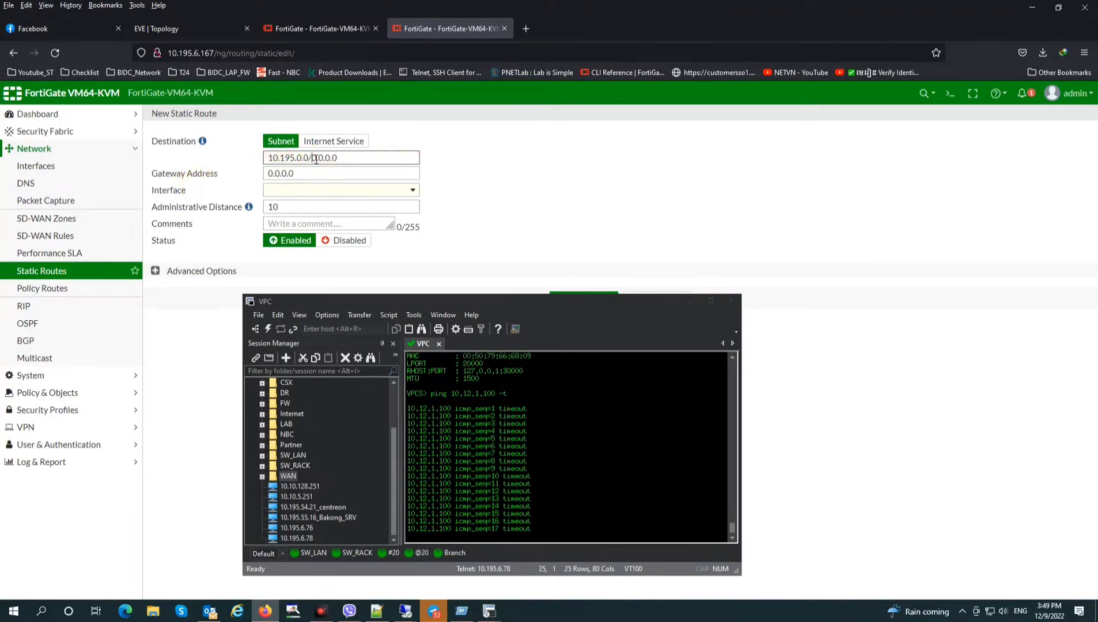
After checking subnet addresses on the topology diagram, route it through VPN_MKN and save
left_click(191, 30)
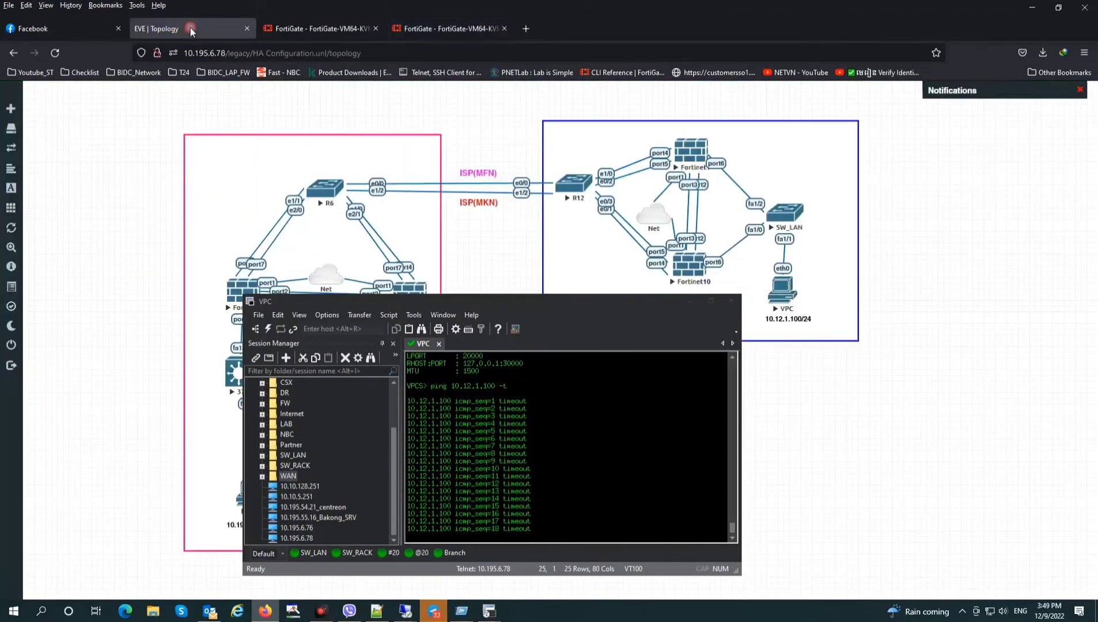
left_click_drag(375, 302, 743, 362)
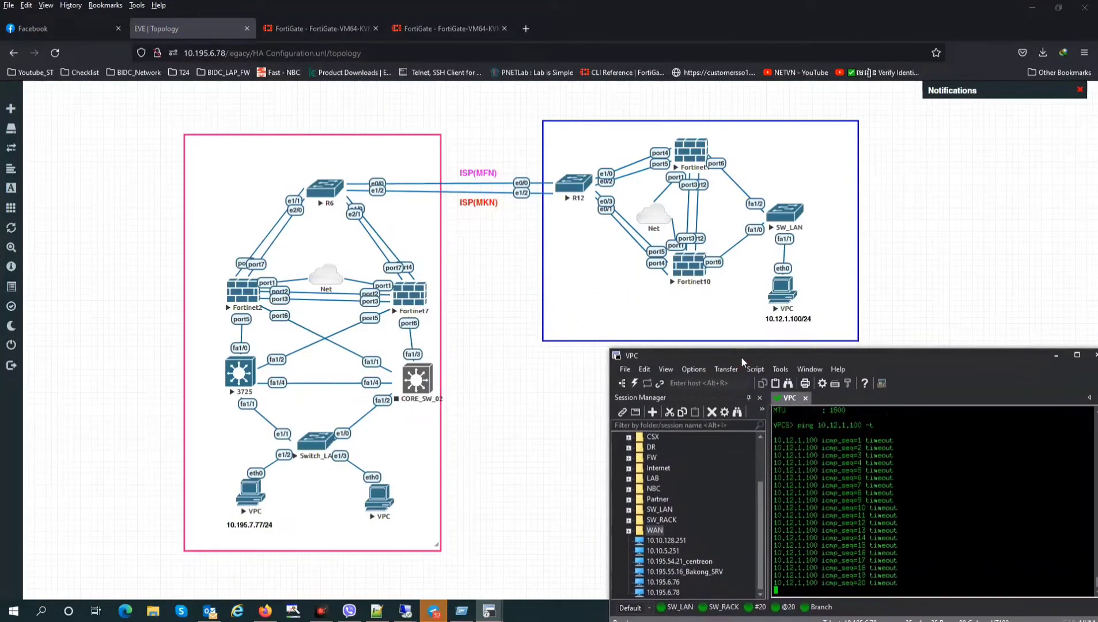
left_click(276, 516)
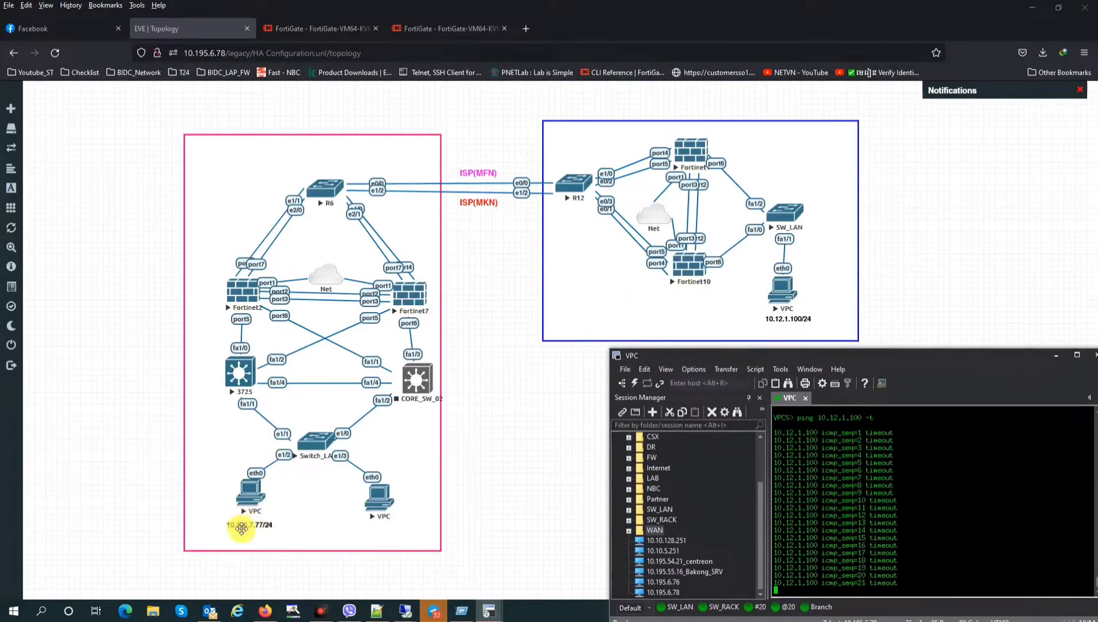
left_click(351, 34)
left_click(425, 26)
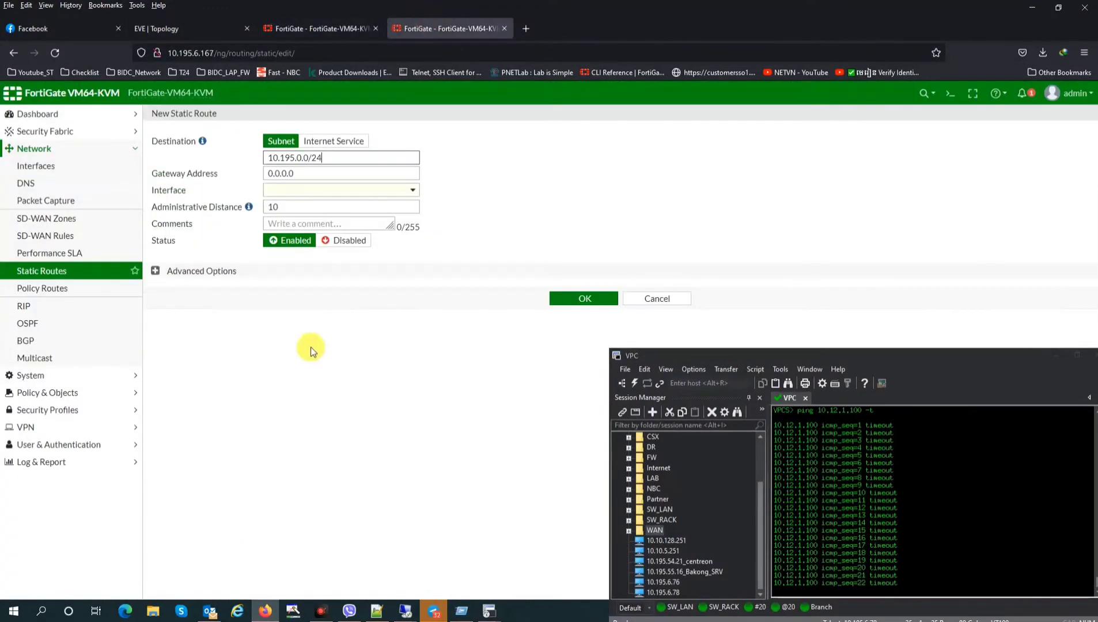
left_click(295, 178)
left_click_drag(311, 171, 240, 162)
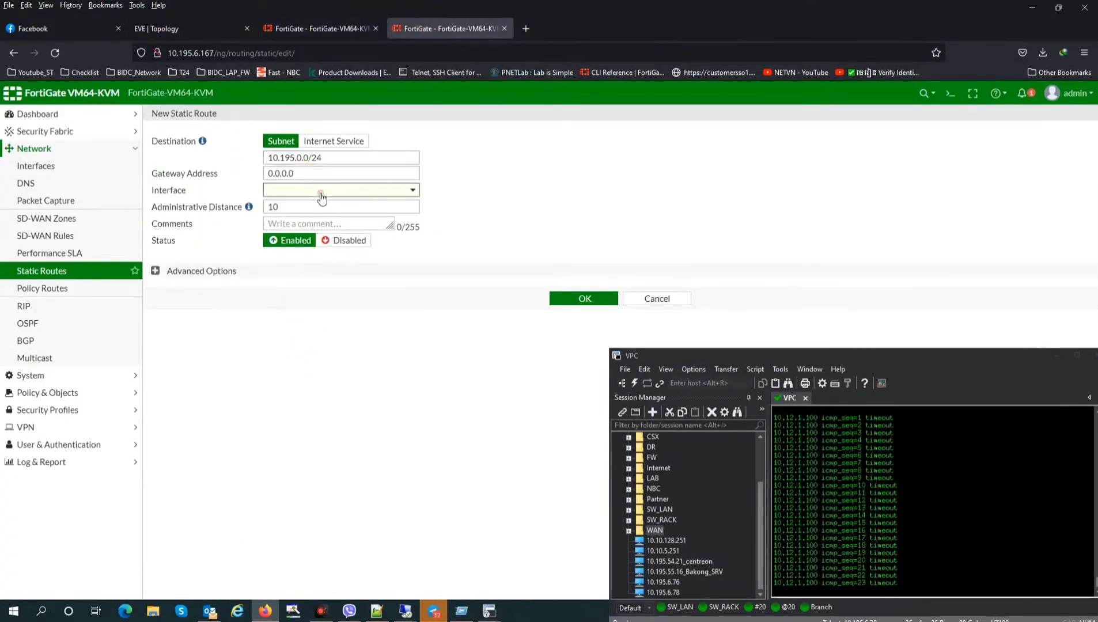
left_click(374, 190)
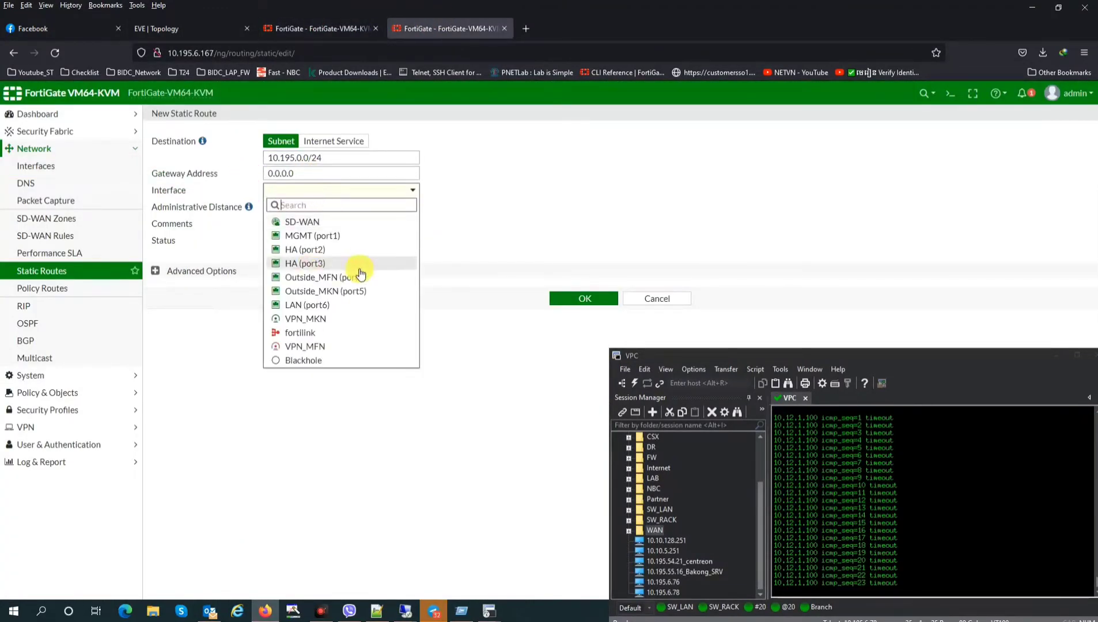
left_click(334, 320)
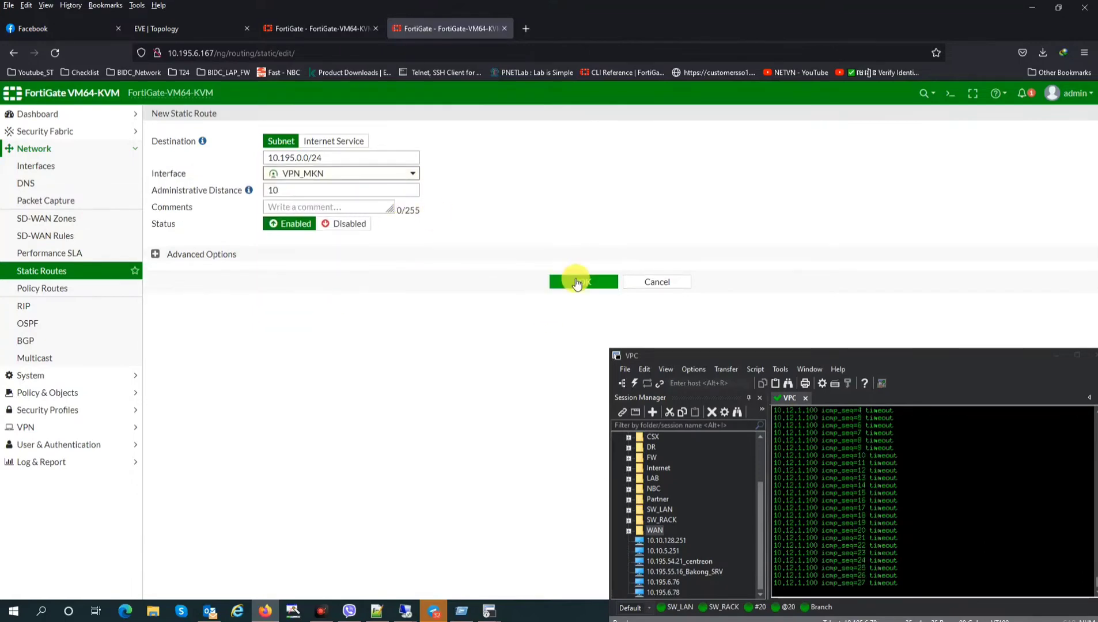
left_click(575, 280)
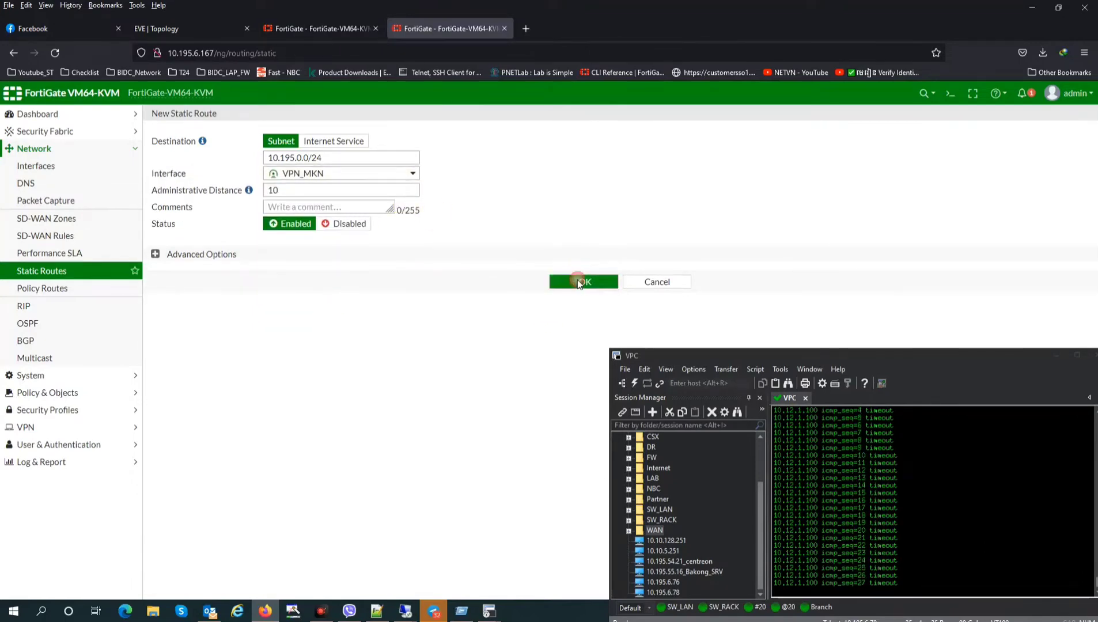
left_click(26, 427)
Confirm VPN_MFN is inactive and VPN_MKN up in both units' IPsec Tunnels lists, then open Firewall Policy
left_click(59, 258)
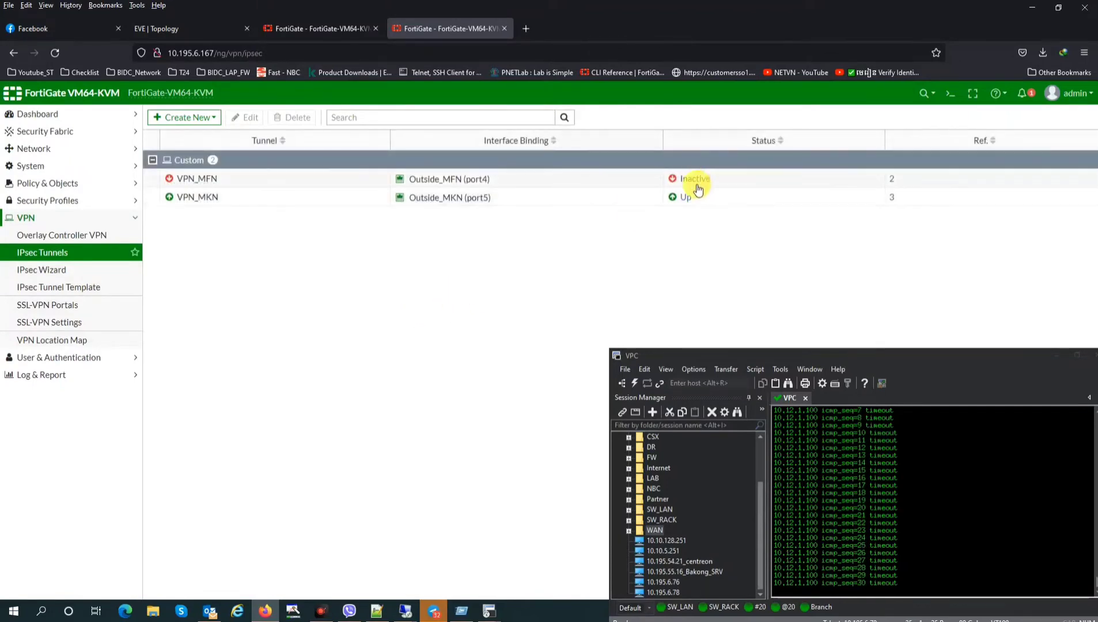
left_click(321, 24)
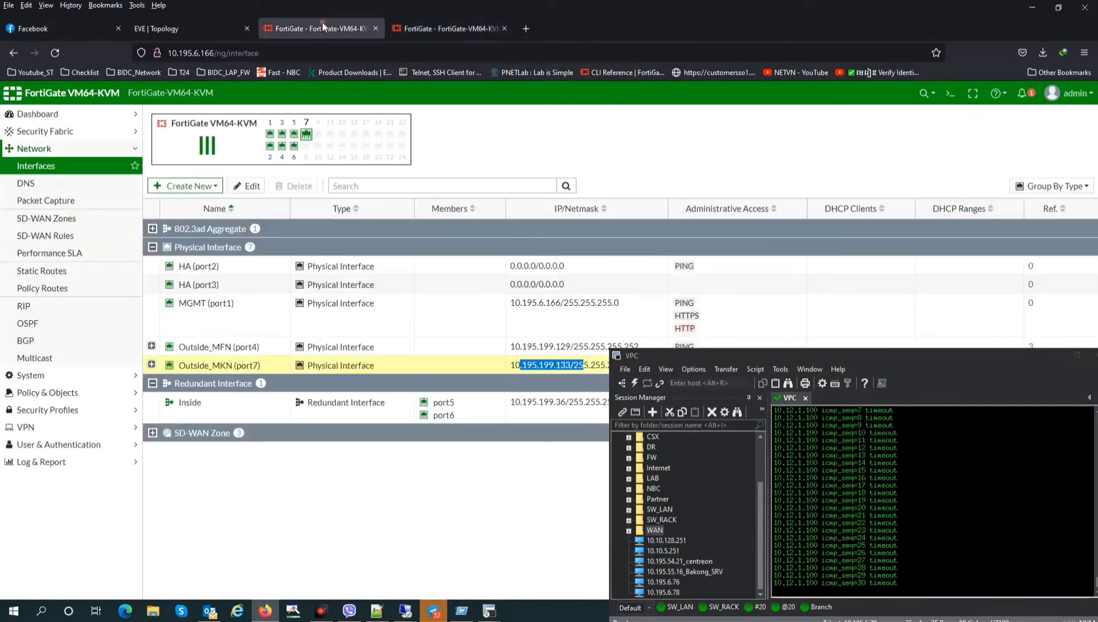
left_click(30, 432)
left_click(52, 251)
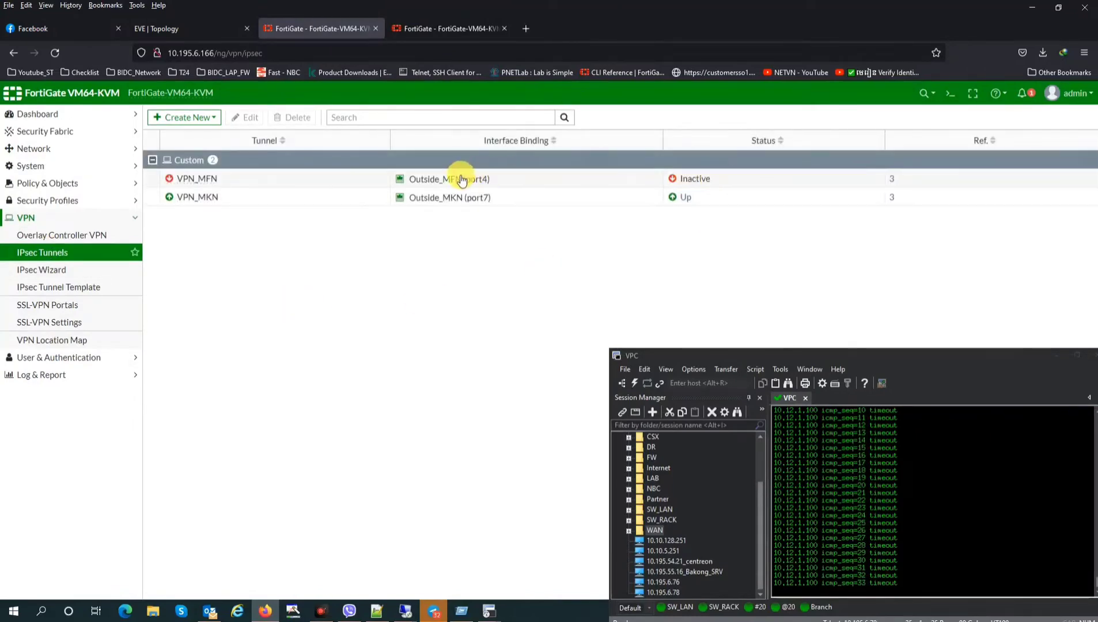
left_click(444, 28)
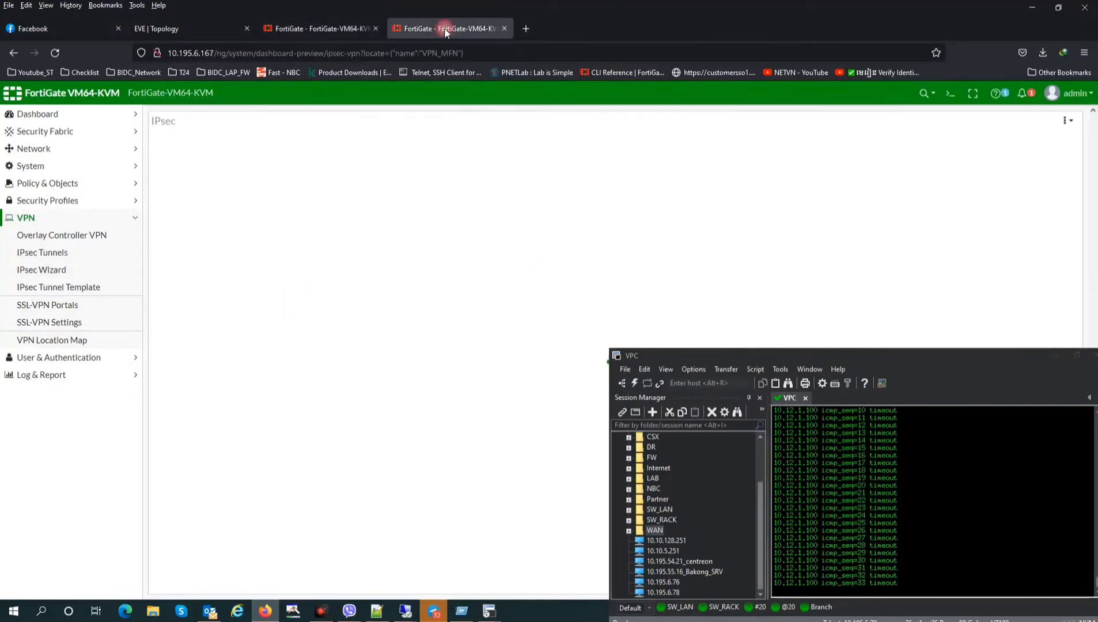
left_click(50, 183)
left_click(53, 201)
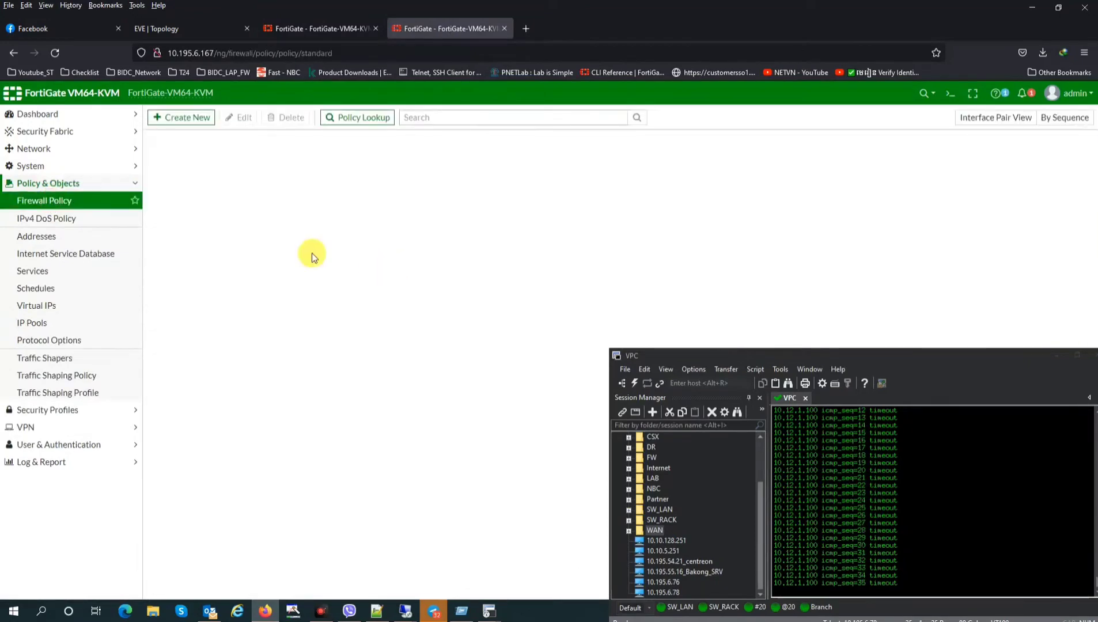
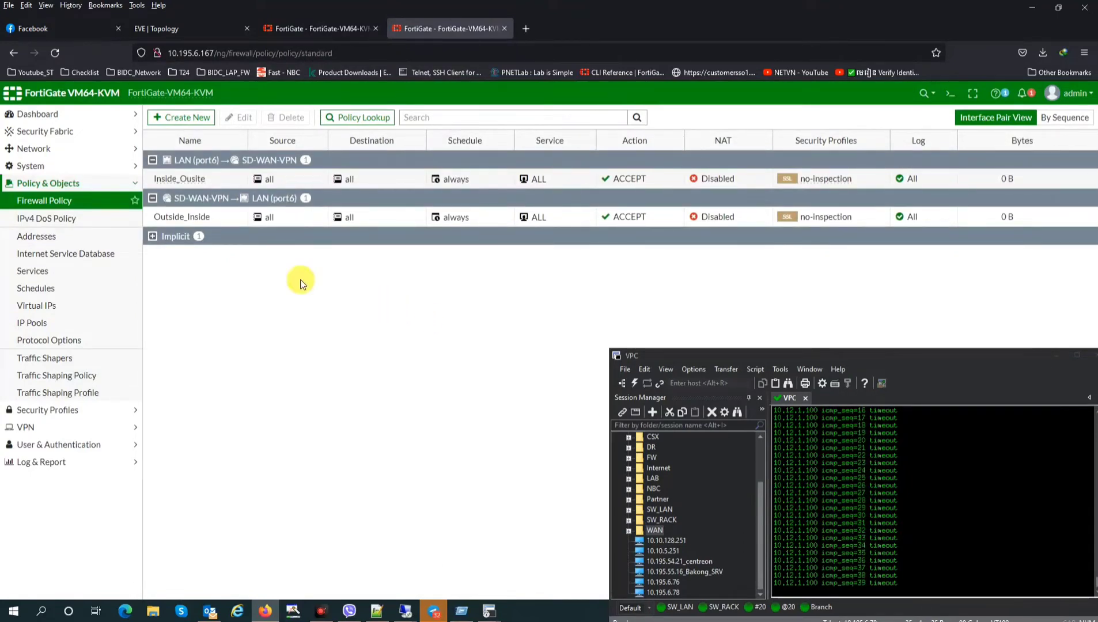
Expand the SD-WAN-VPN zone on the SD-WAN Zones page to view its member tunnels
left_click(28, 427)
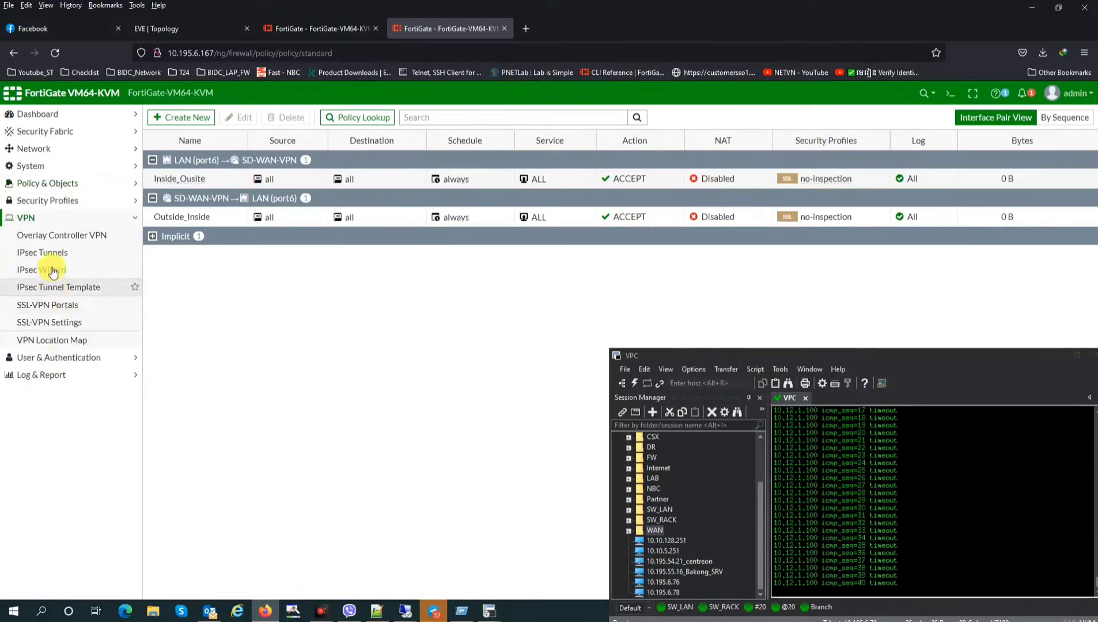
left_click(34, 148)
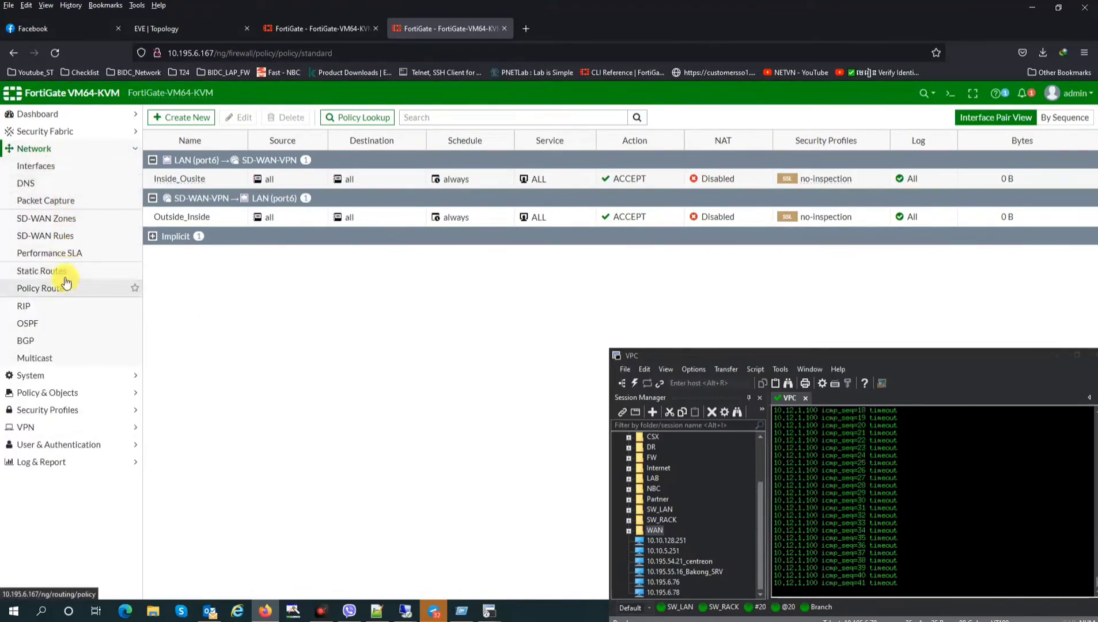
left_click(47, 235)
left_click(46, 218)
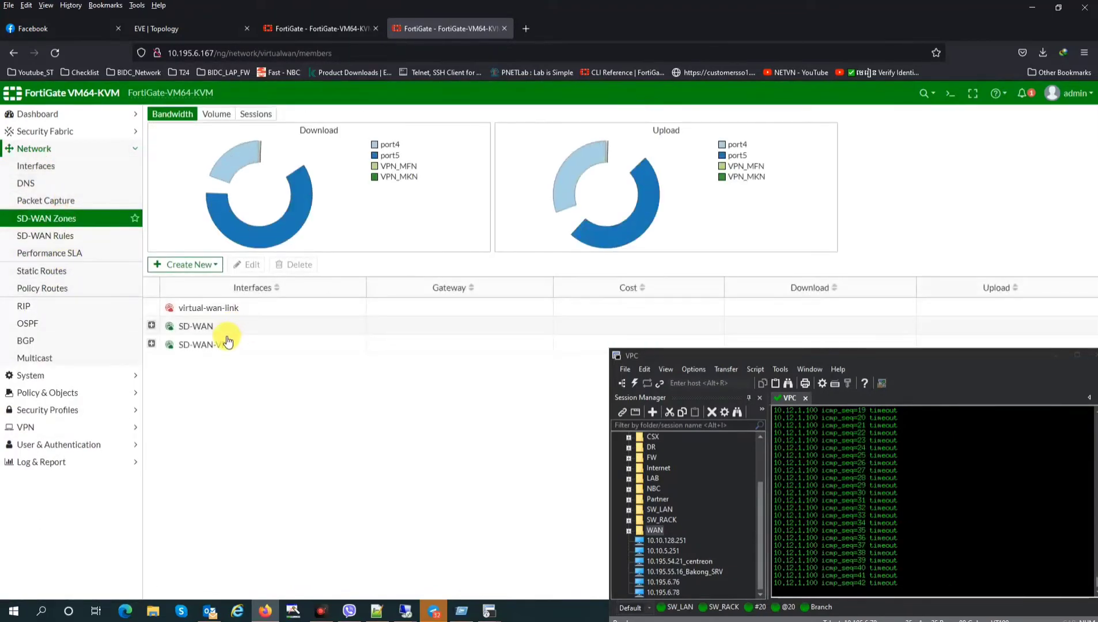
left_click(150, 344)
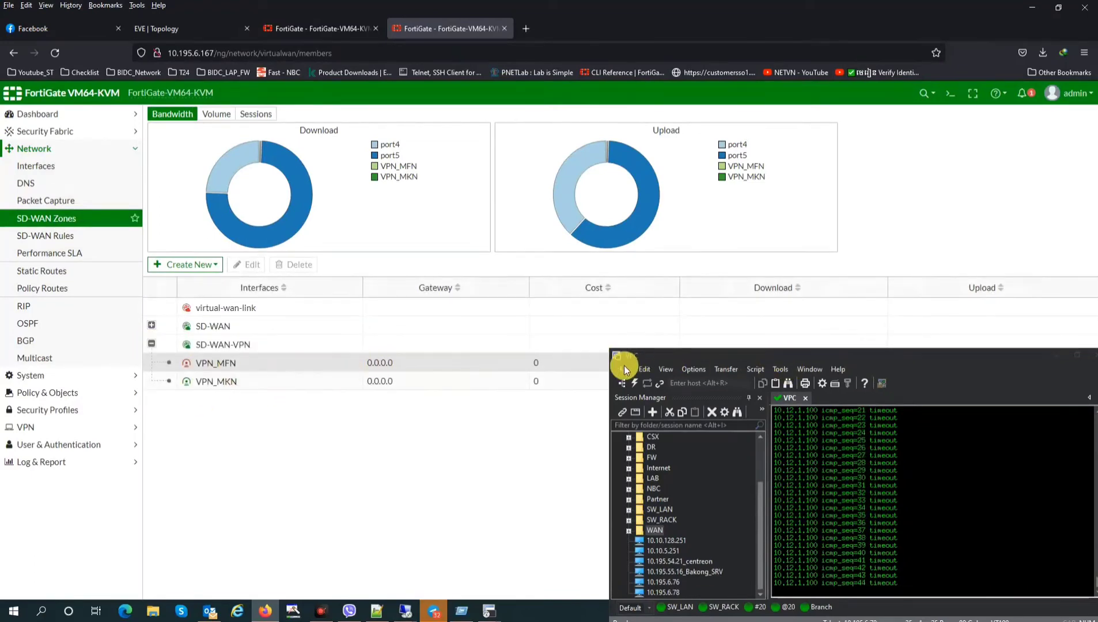
Go to IPsec Tunnels and select VPN_MFN, shown Inactive on port4 beside VPN_MKN Up
left_click(43, 427)
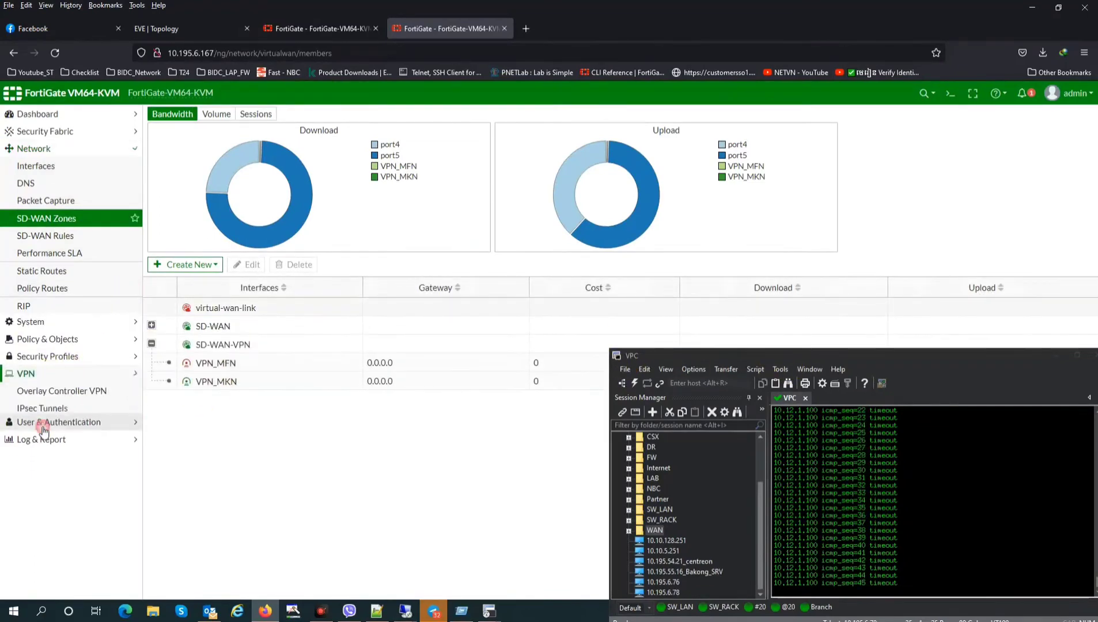
left_click(55, 253)
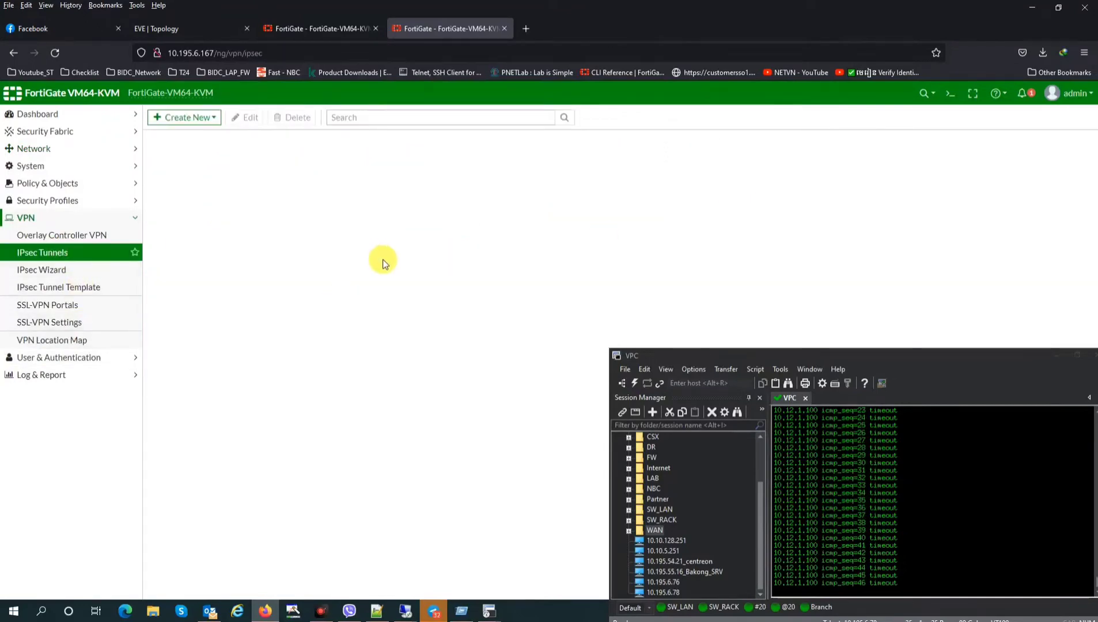
left_click(481, 180)
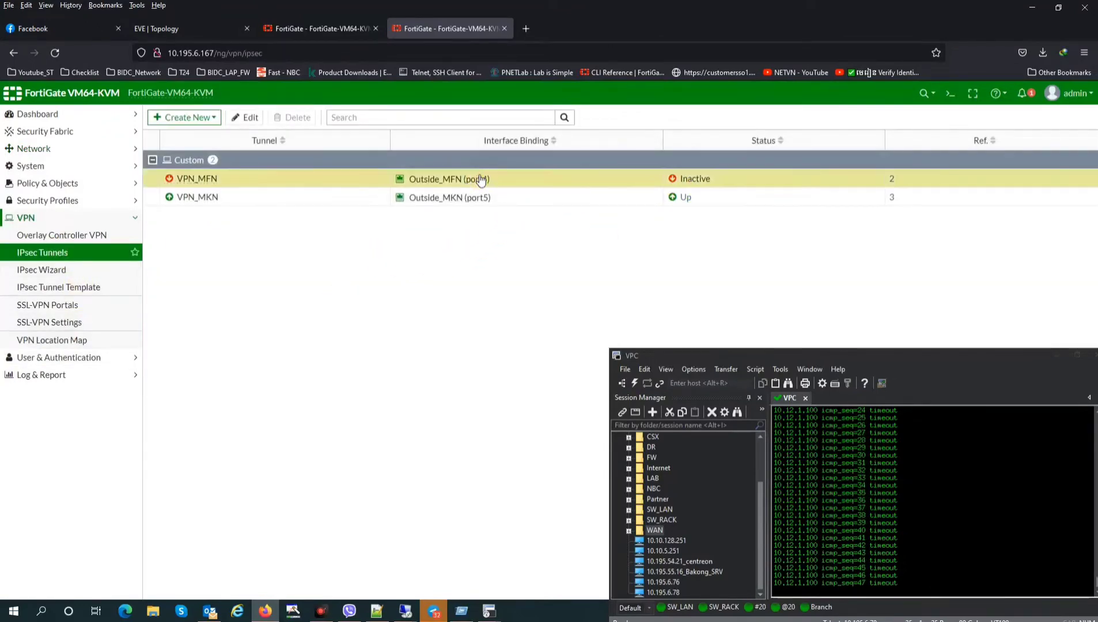
Open VPN_MFN and review its network, authentication, Phase 1 and Phase 2 sections
double_click(481, 180)
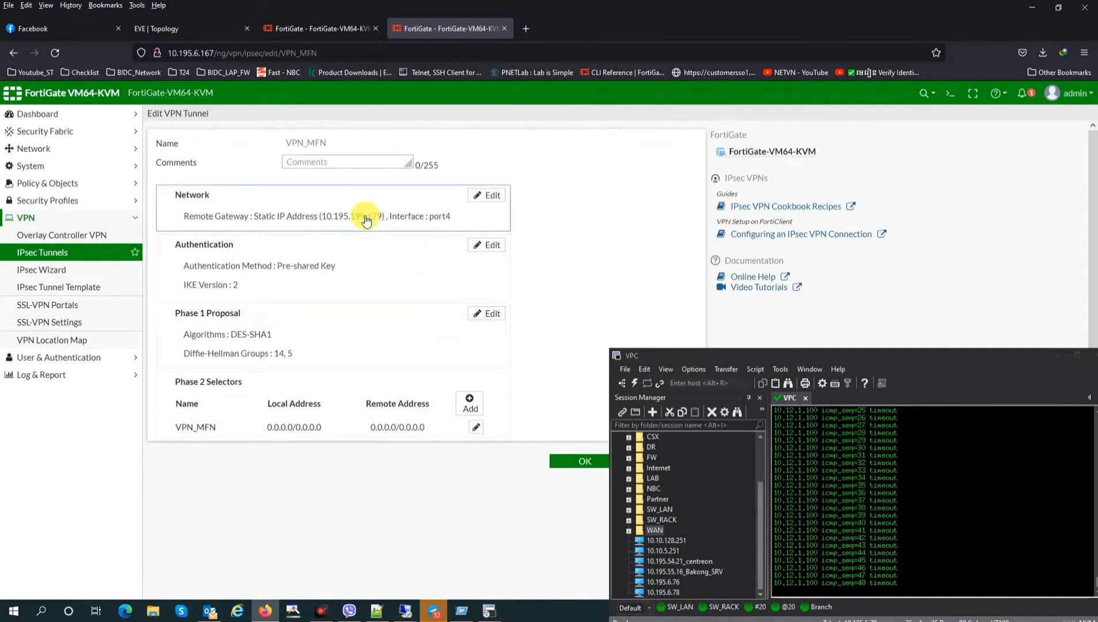
left_click(357, 215)
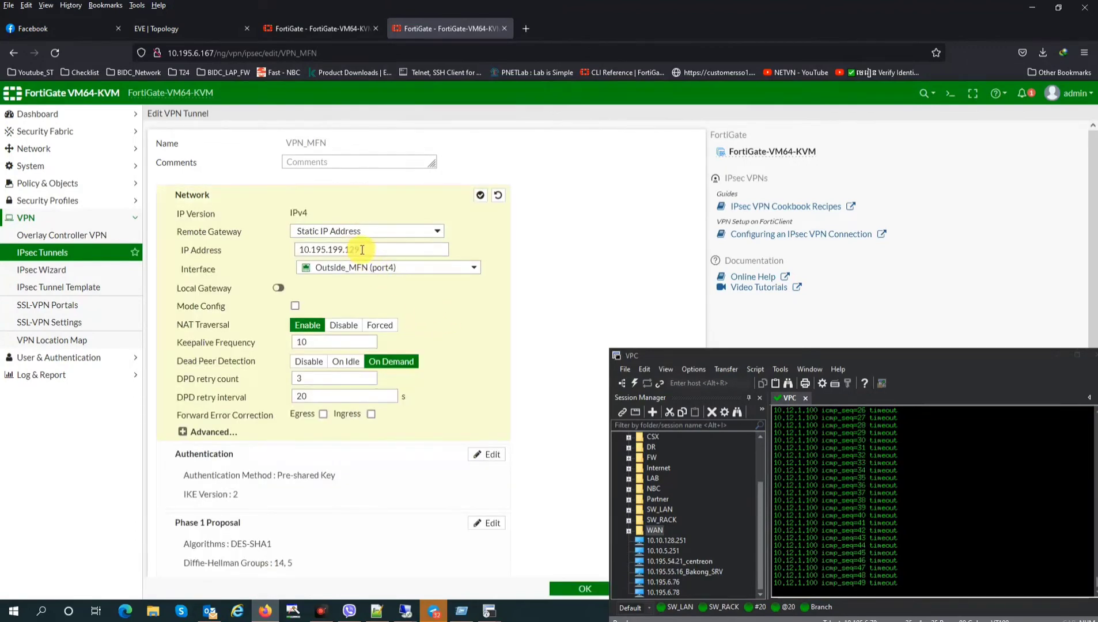
mouse_move(382, 272)
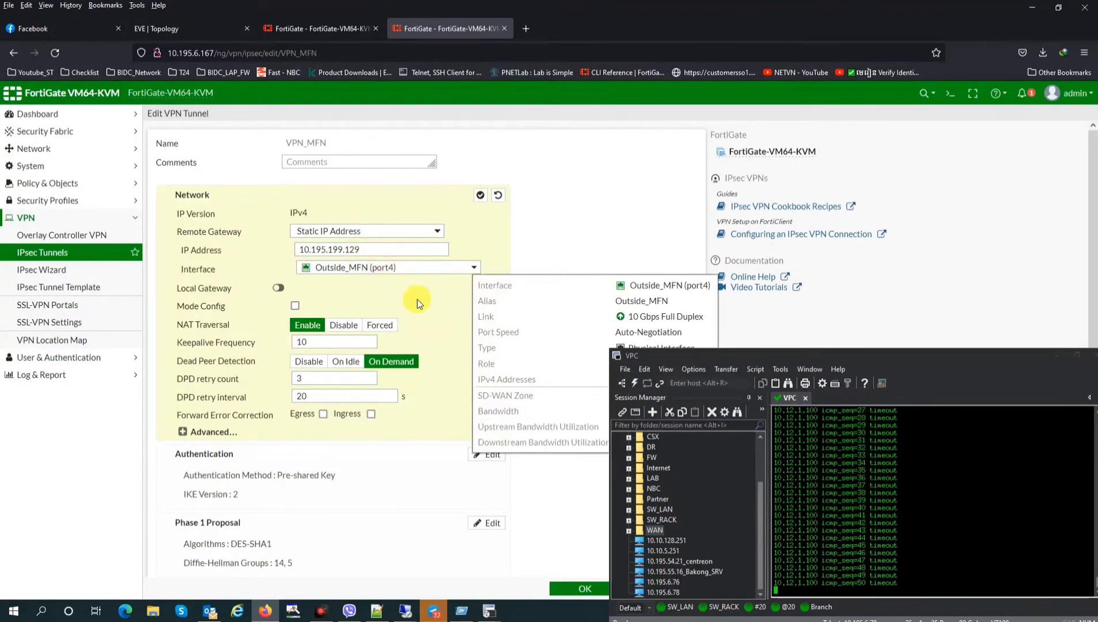
scroll(417, 300, "down", 2)
left_click(208, 349)
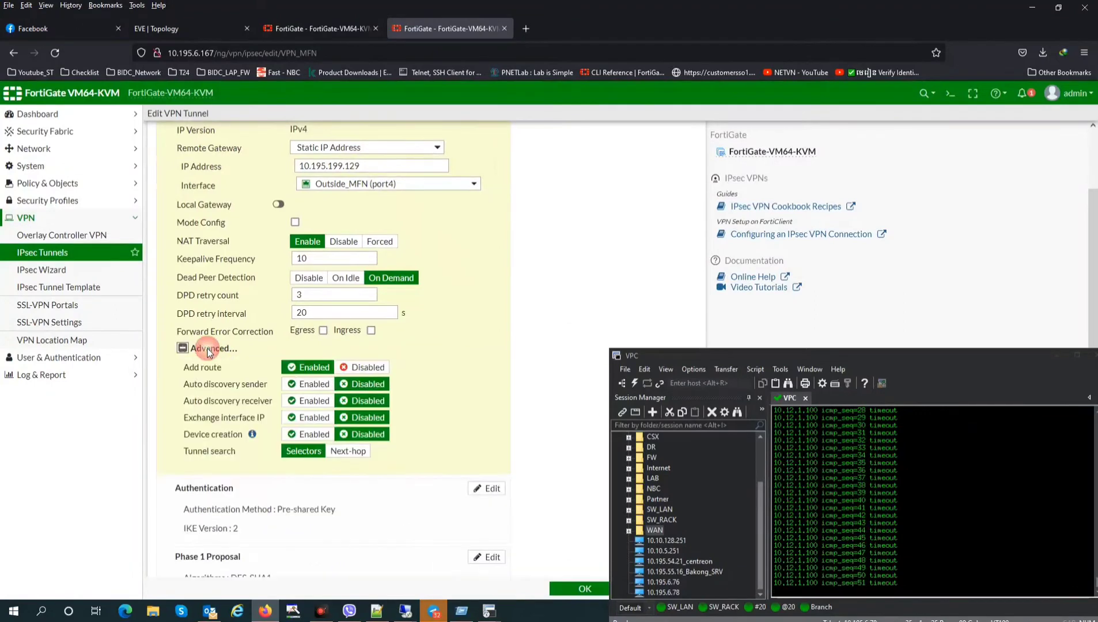
scroll(404, 392, "down", 2)
left_click(296, 390)
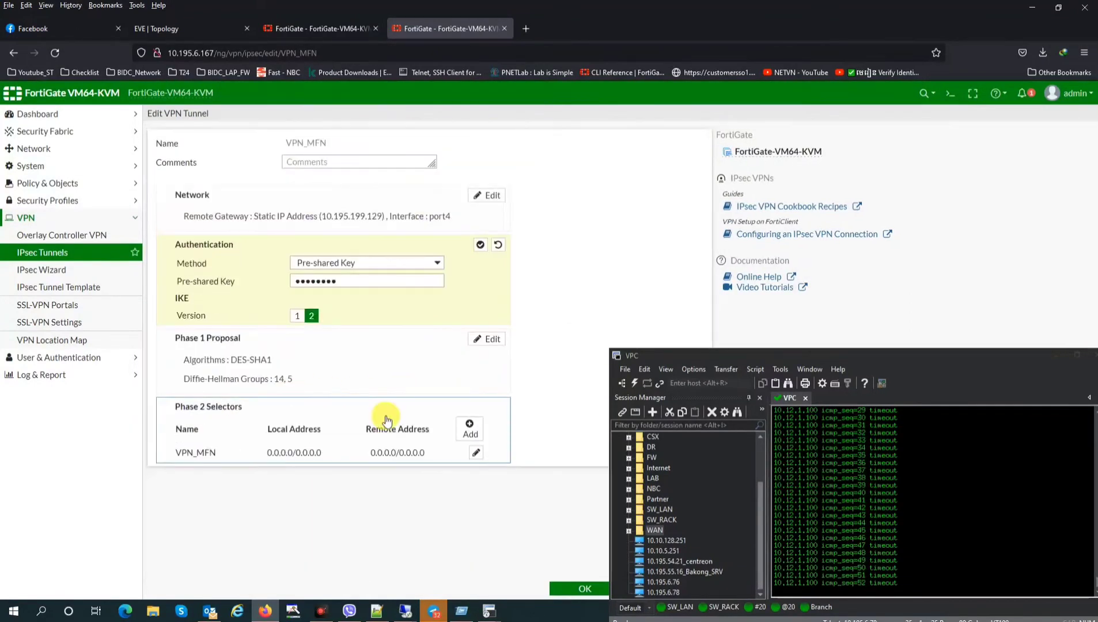
left_click(316, 378)
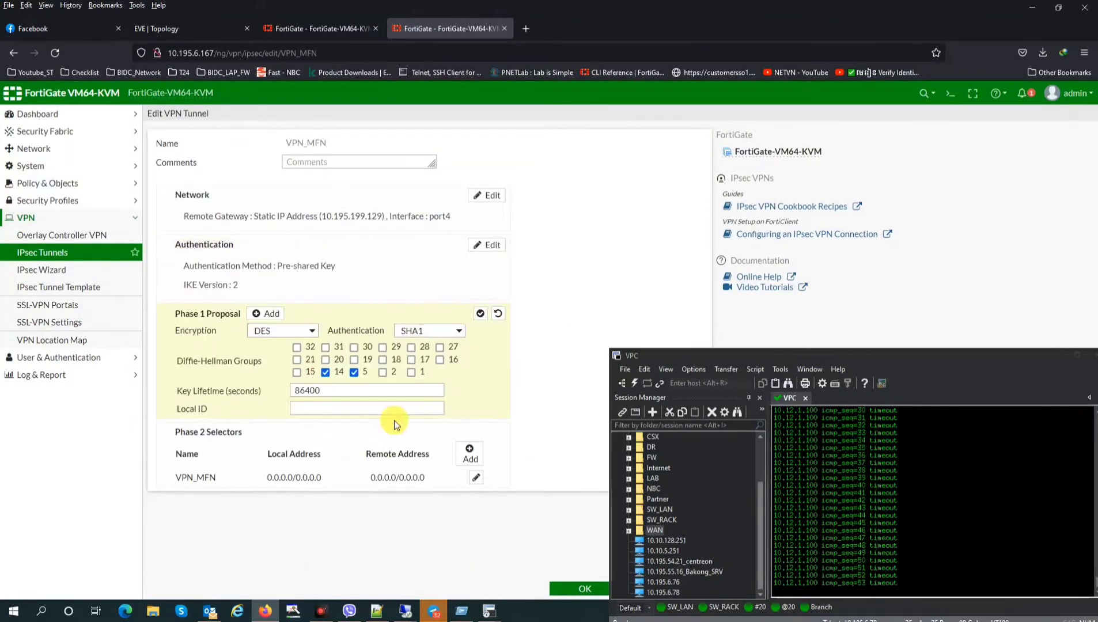
left_click(297, 478)
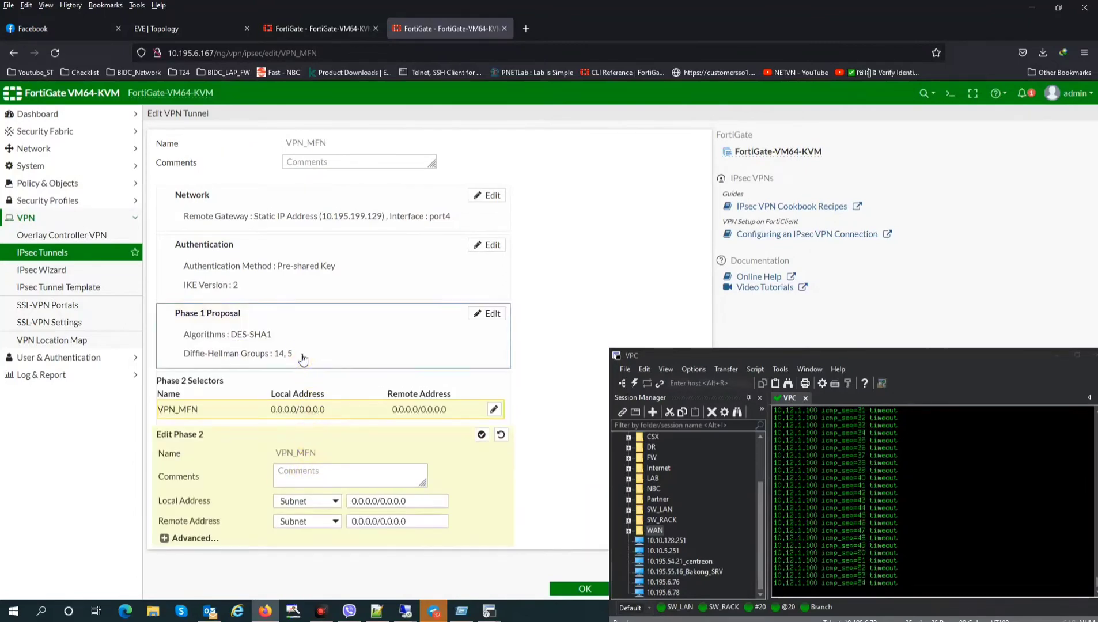
Replace Phase 1 Diffie-Hellman groups 14 and 5 with groups 2 and 1
left_click(302, 359)
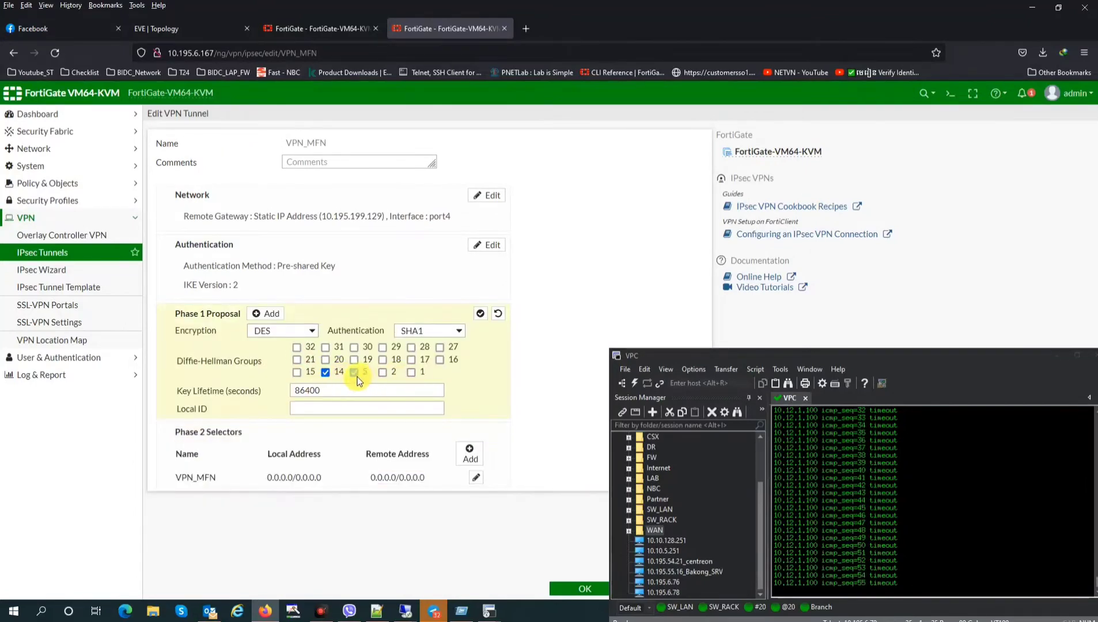
left_click(326, 372)
left_click(354, 372)
left_click(382, 372)
left_click(411, 372)
left_click(583, 590)
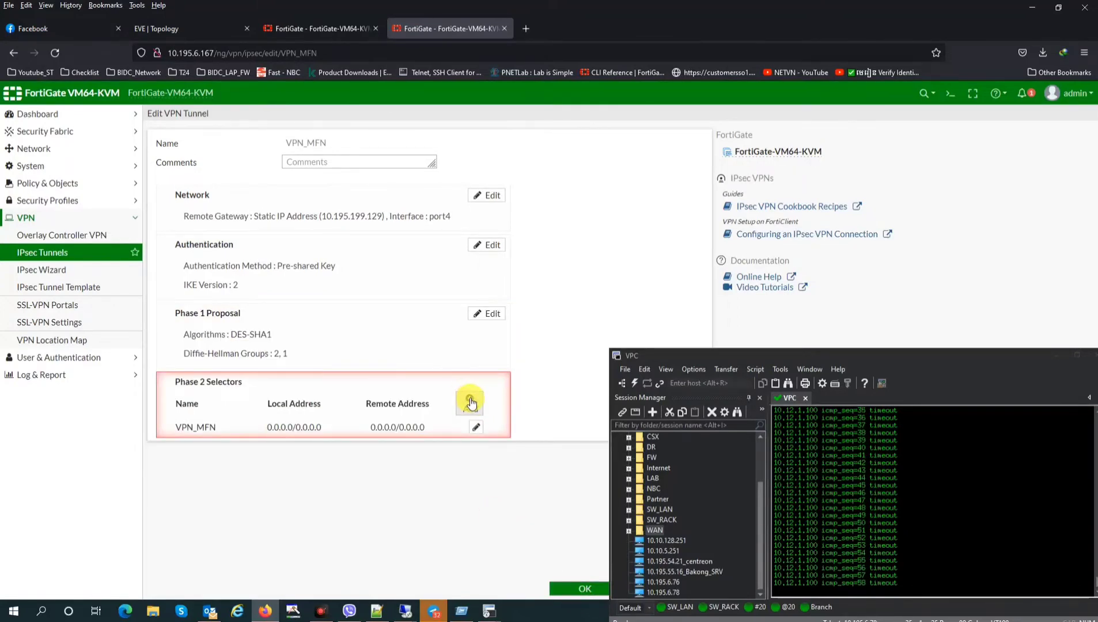
Review the Phase 2 proposal, save VPN_MFN, and reload the tunnel list
left_click(376, 426)
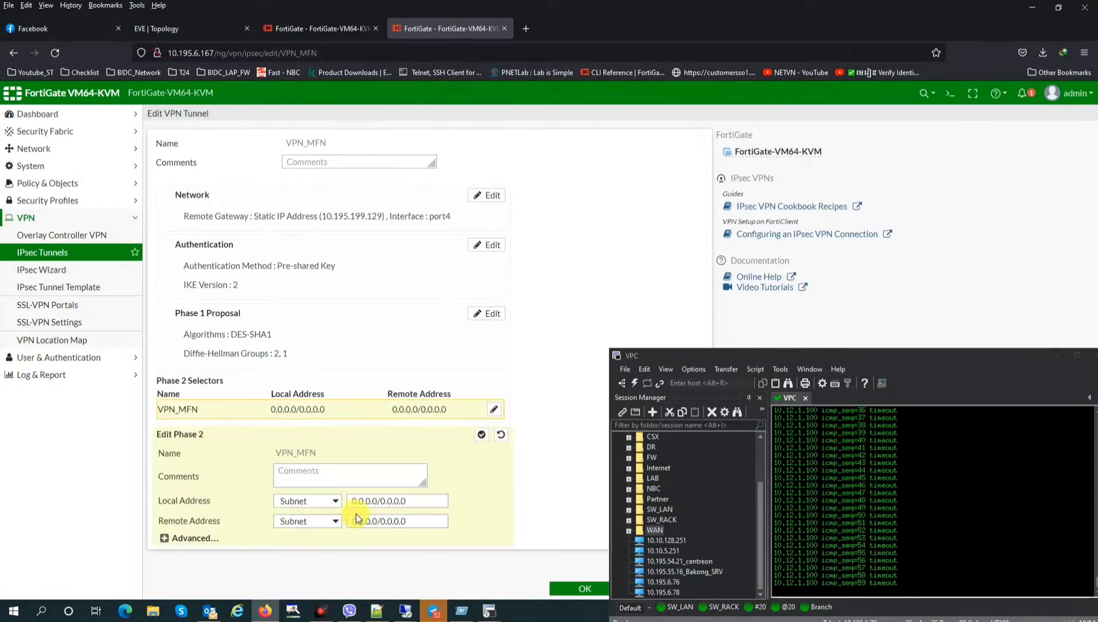
left_click(195, 538)
scroll(357, 461, "down", 4)
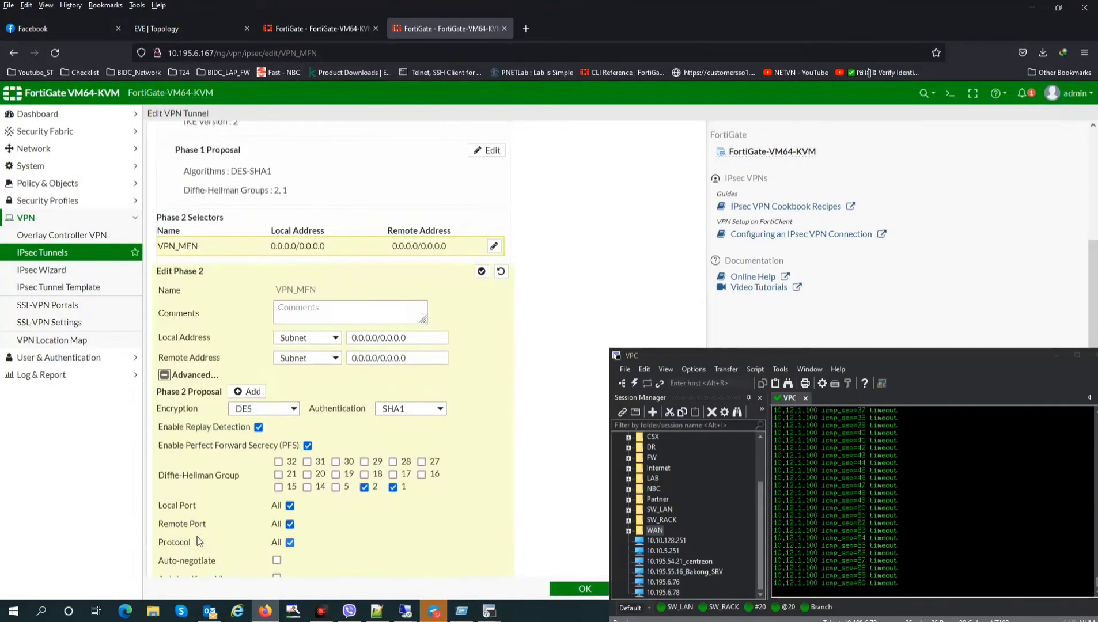
left_click(587, 588)
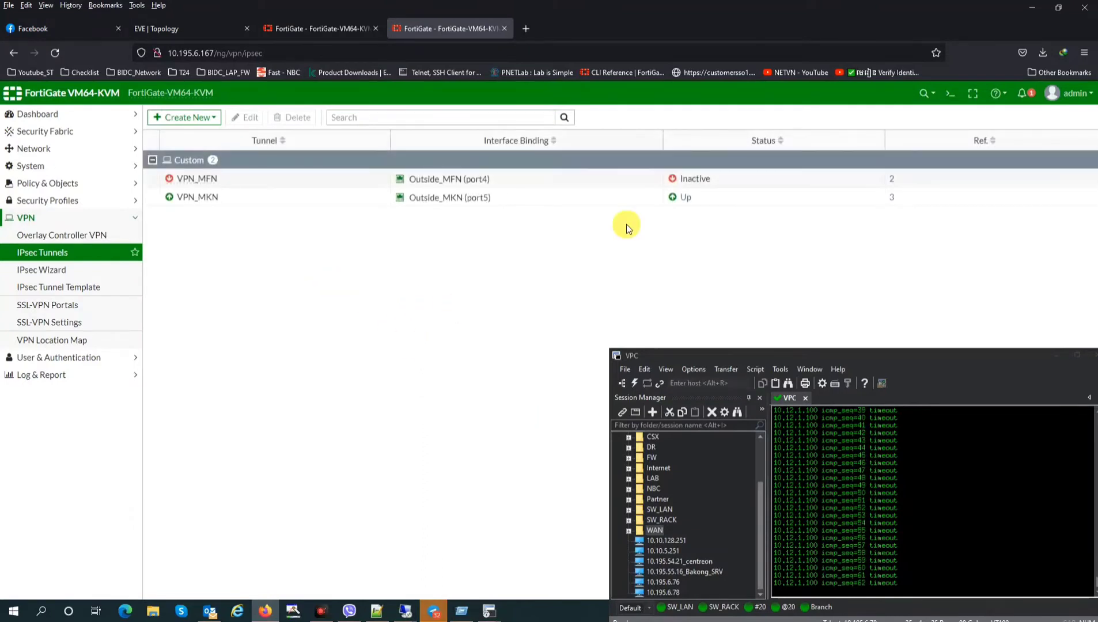
left_click(58, 255)
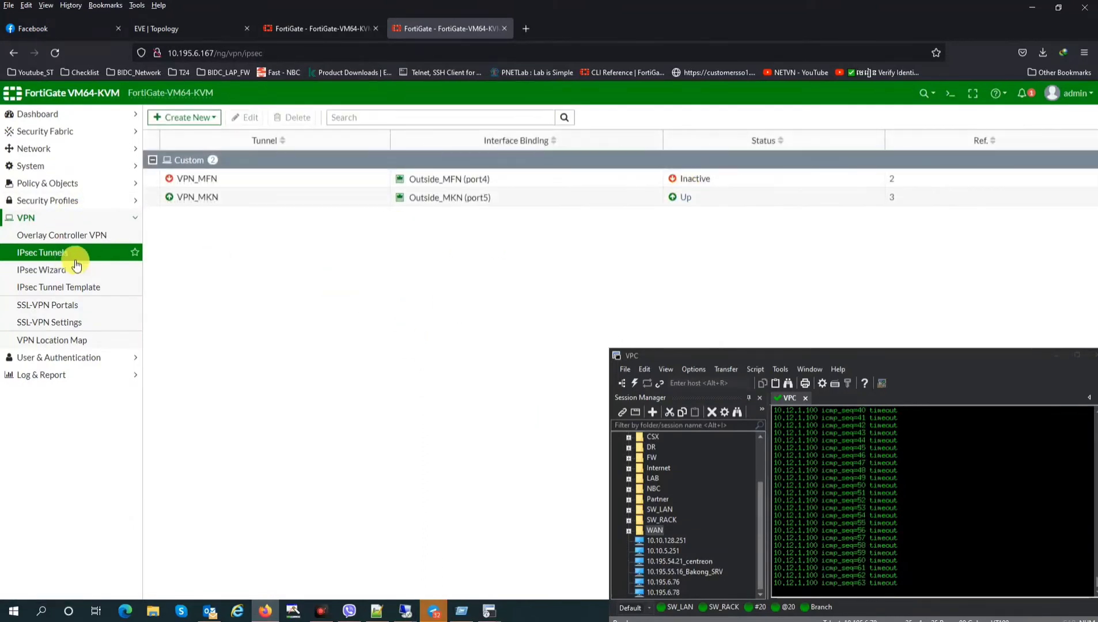
On the 10.195.6.166 FortiGate, open VPN_MFN and review its Phase 1 and Phase 2 proposals
left_click(316, 28)
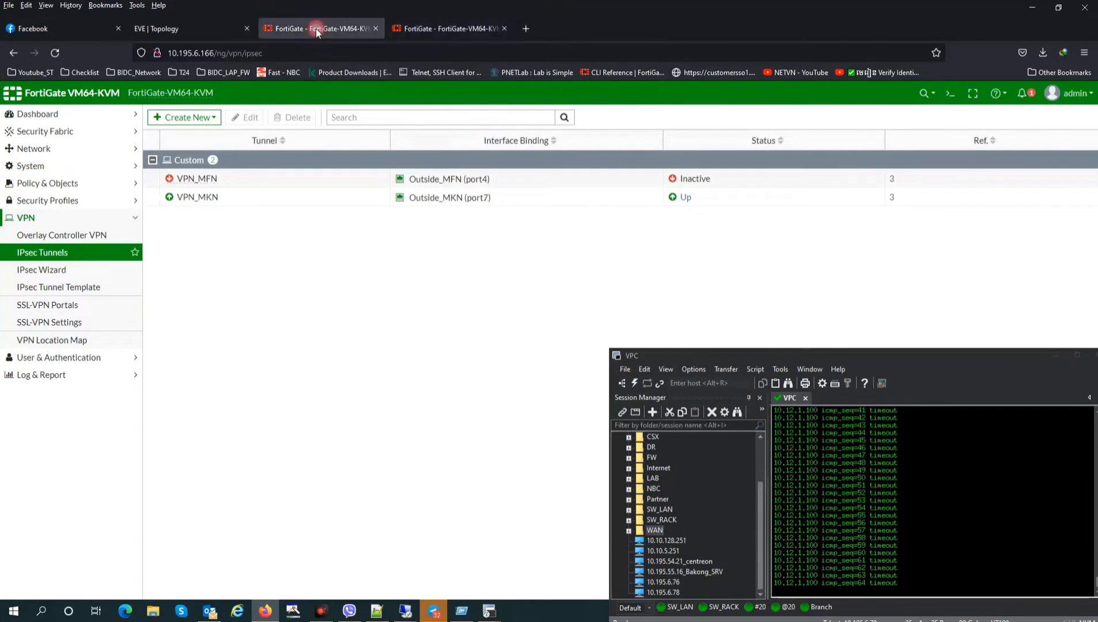
left_click(439, 23)
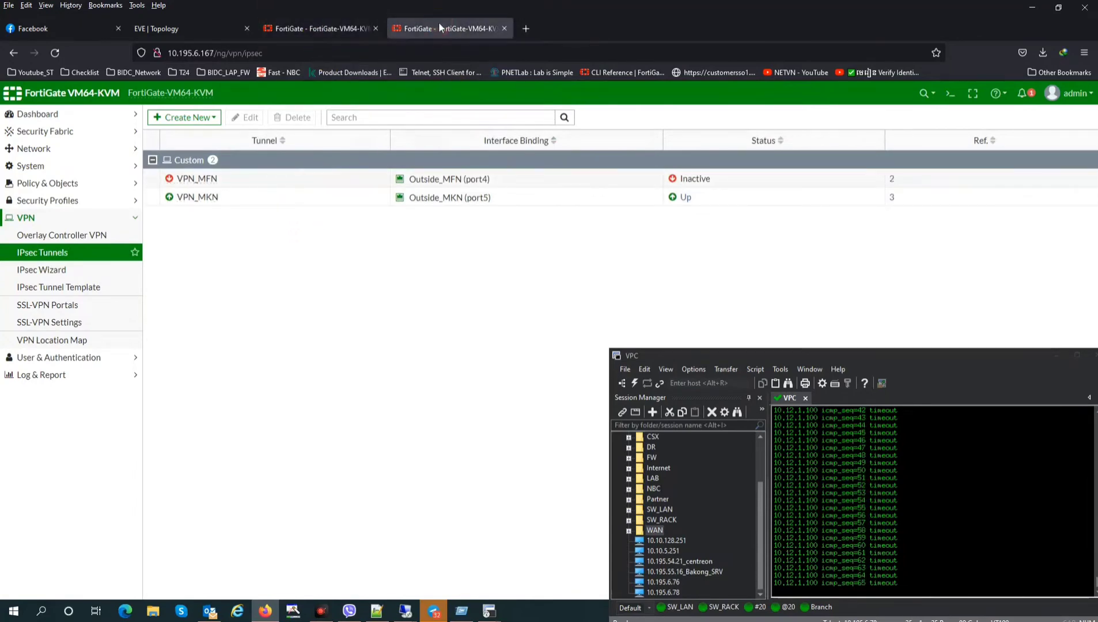
left_click(337, 29)
left_click(328, 178)
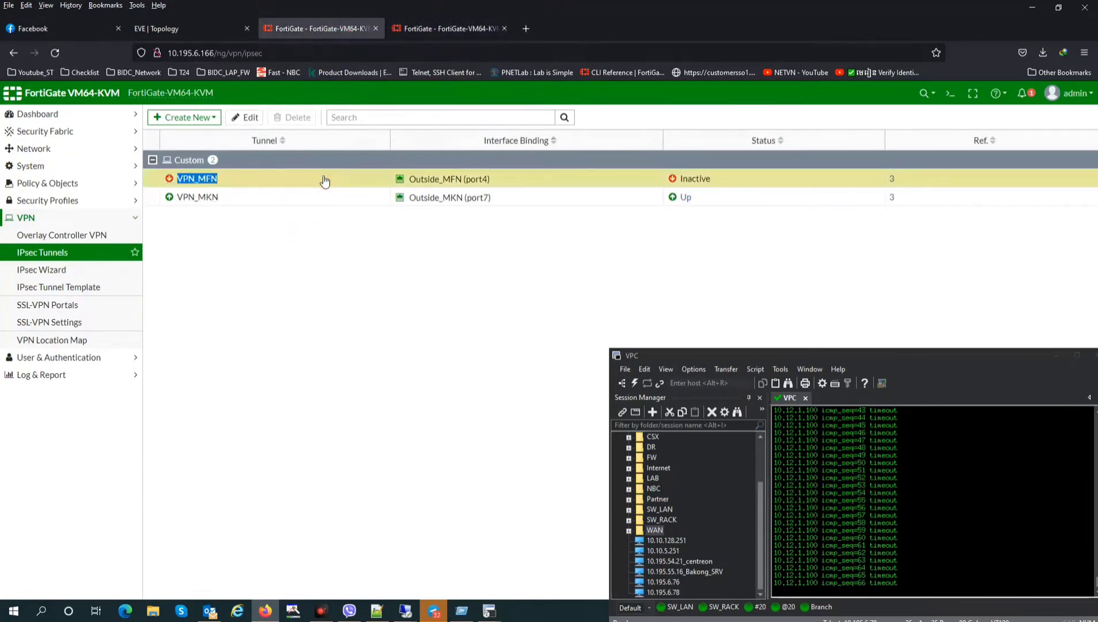
double_click(325, 181)
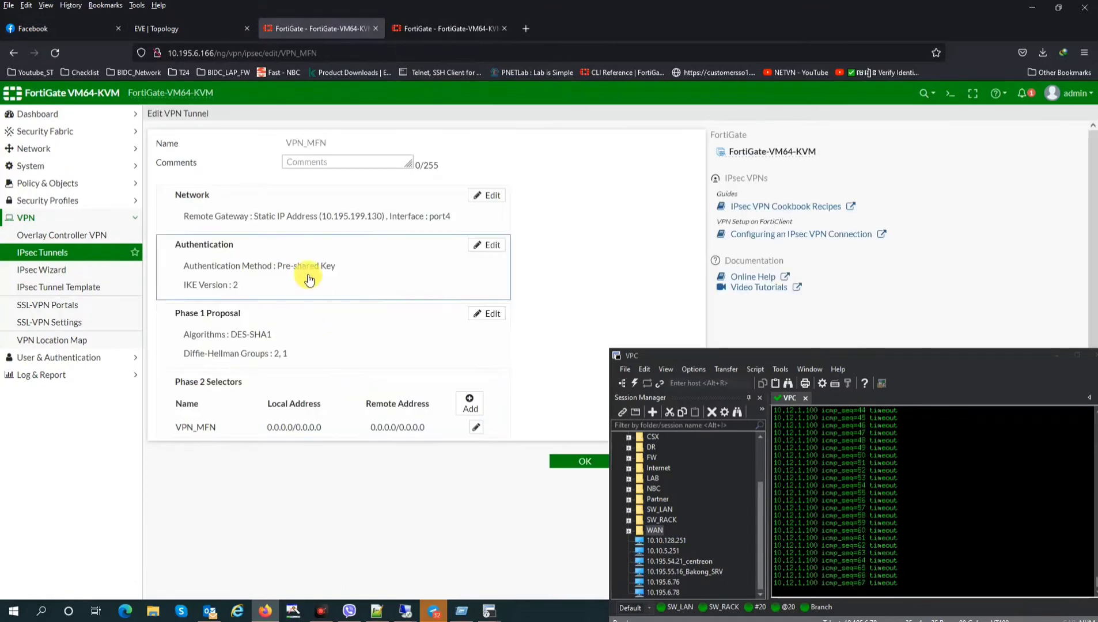
left_click(304, 351)
left_click(297, 470)
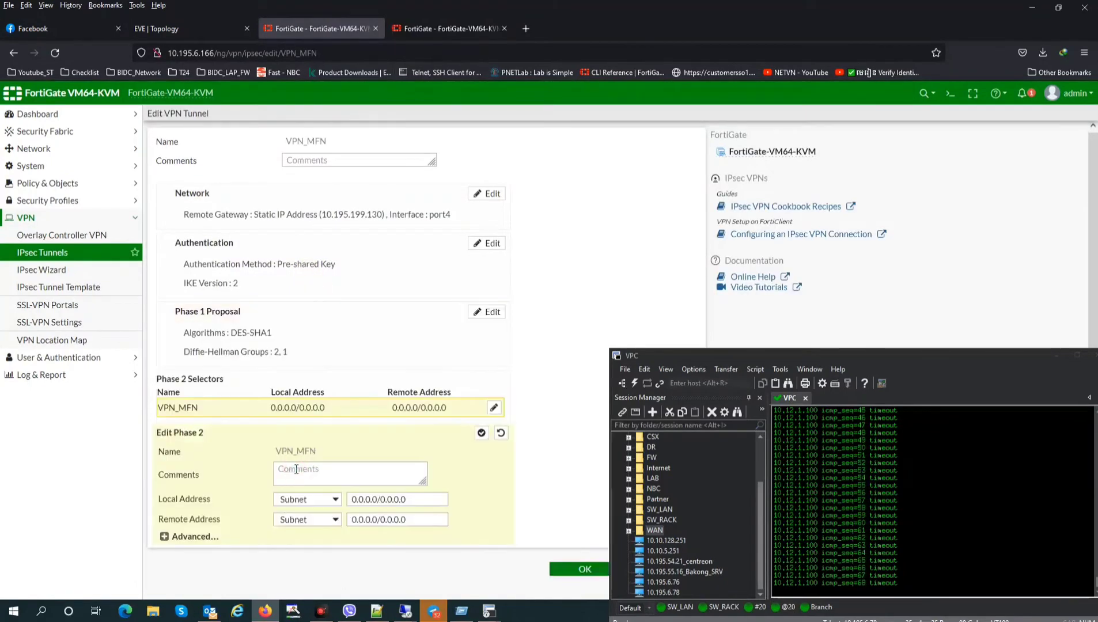
left_click(223, 534)
scroll(355, 536, "down", 3)
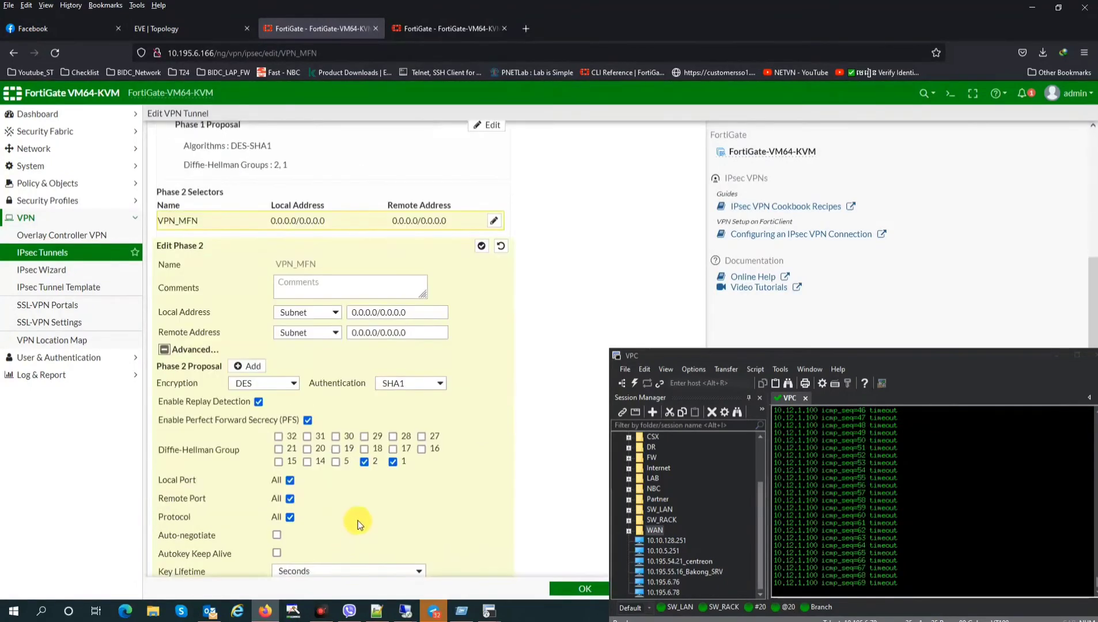
scroll(369, 502, "up", 3)
Save VPN_MFN after checking its authentication and network settings, refresh the list, return to 10.195.6.167
left_click(363, 245)
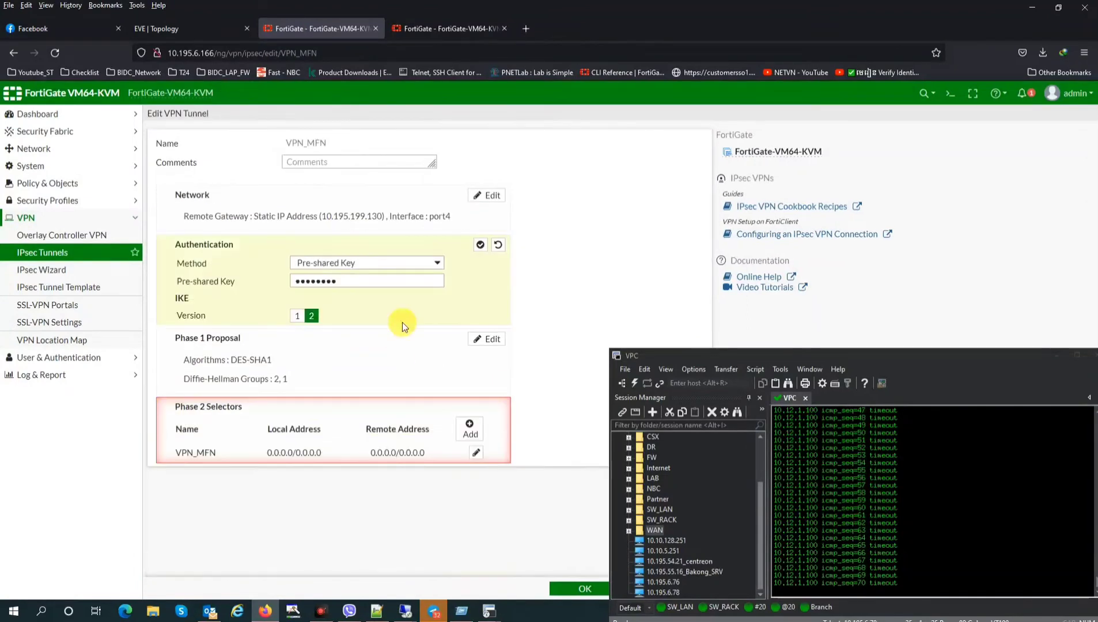
left_click(357, 216)
left_click(572, 590)
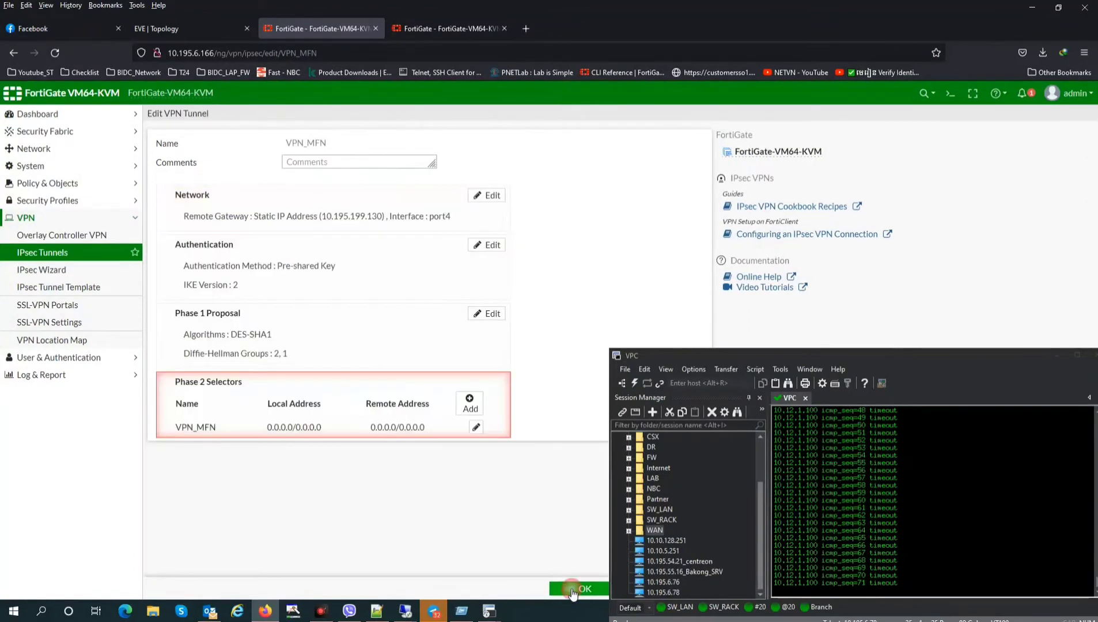
left_click(570, 588)
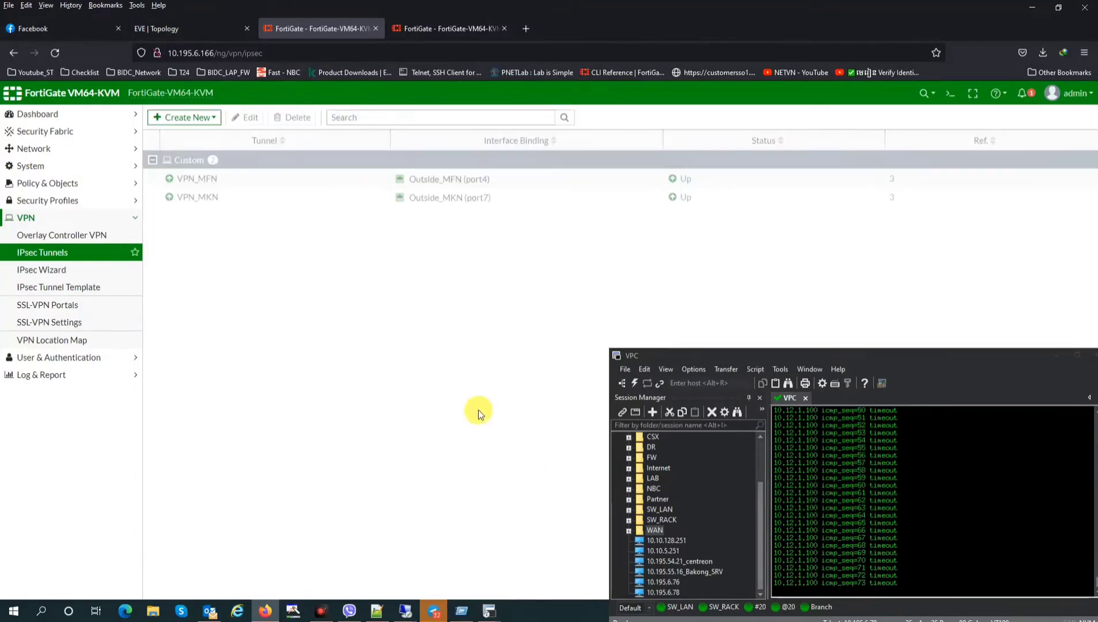
left_click(38, 252)
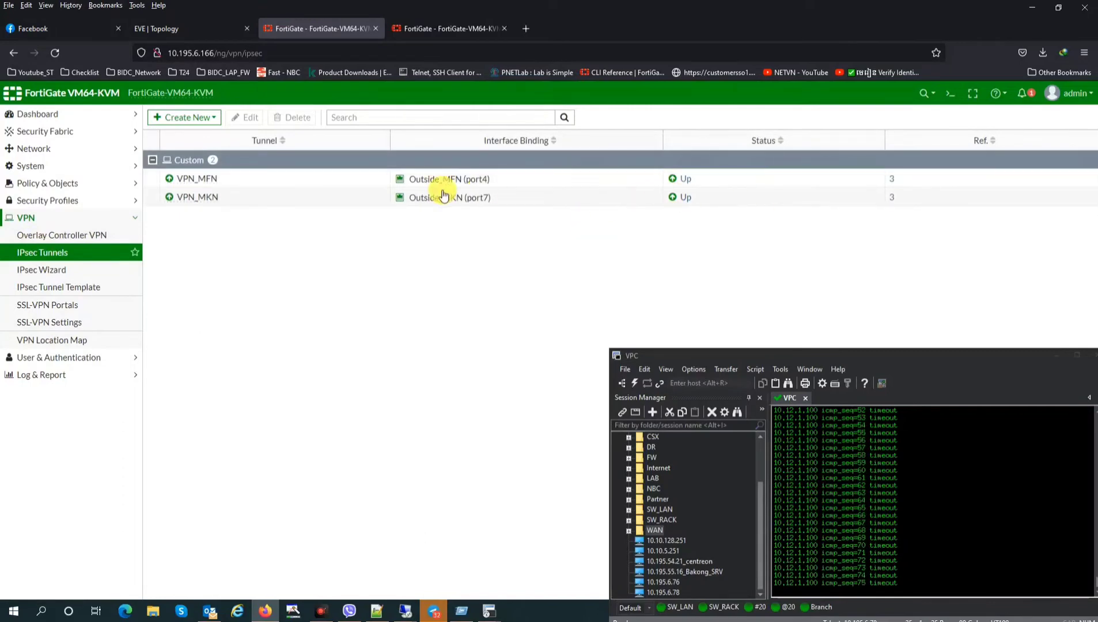
left_click(439, 30)
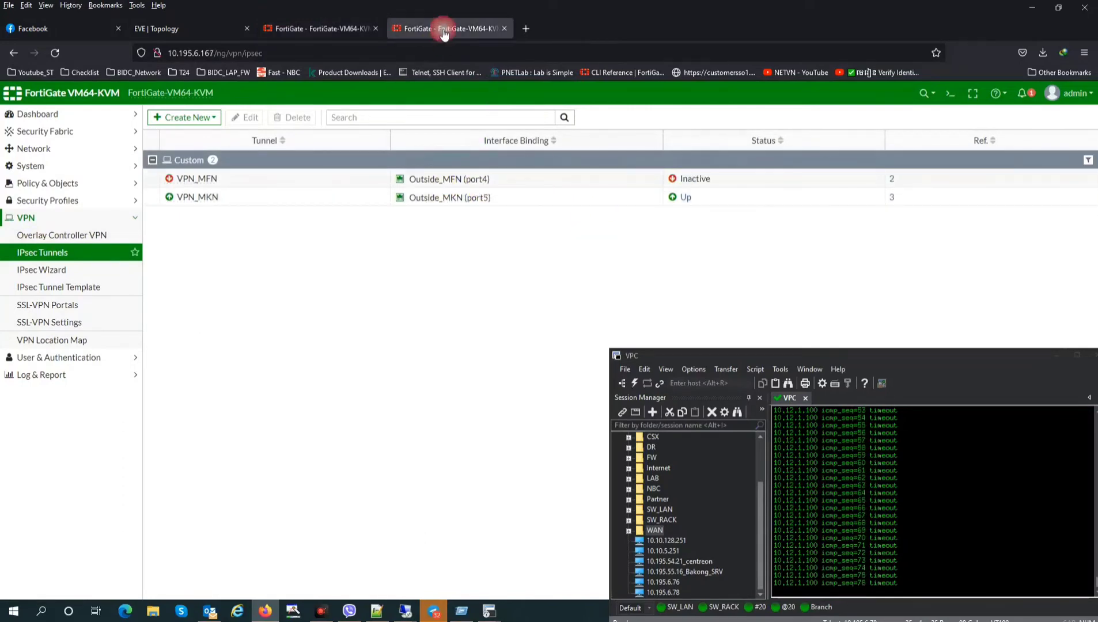
Refresh tunnels to see VPN_MFN Up, then open Static Routes and select 10.195.0.0/24
left_click(58, 252)
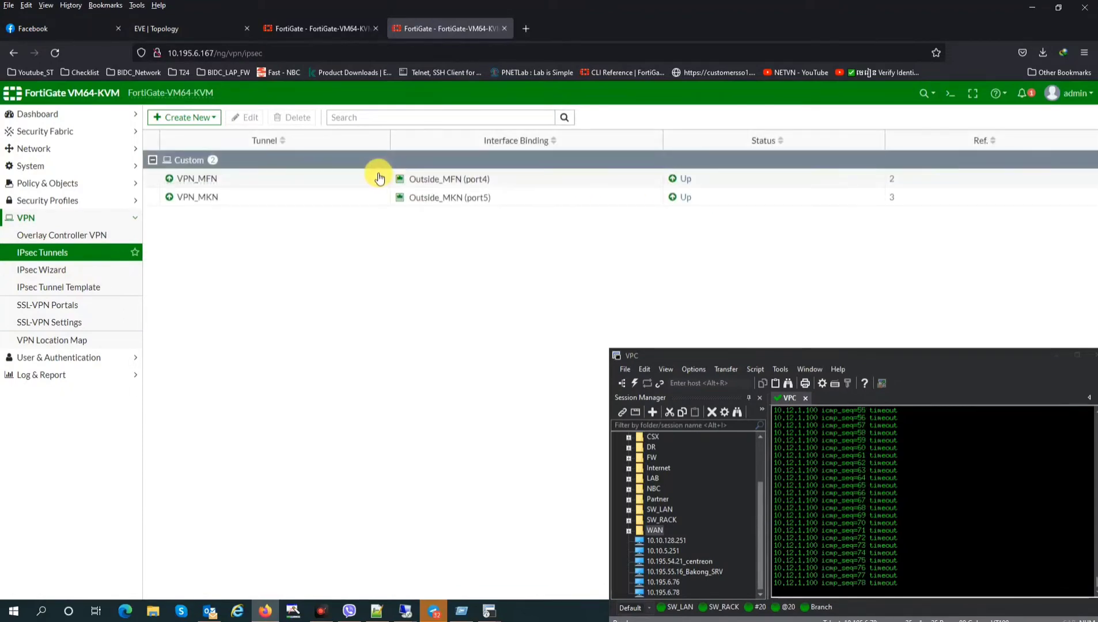
left_click(35, 149)
left_click(82, 268)
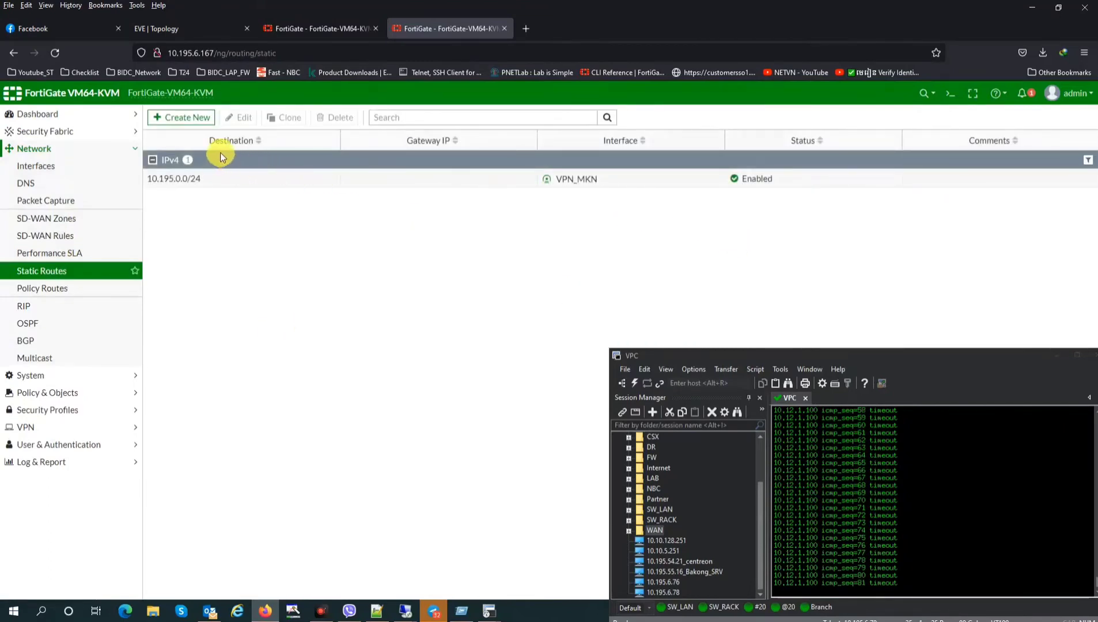
left_click(182, 118)
left_click(655, 300)
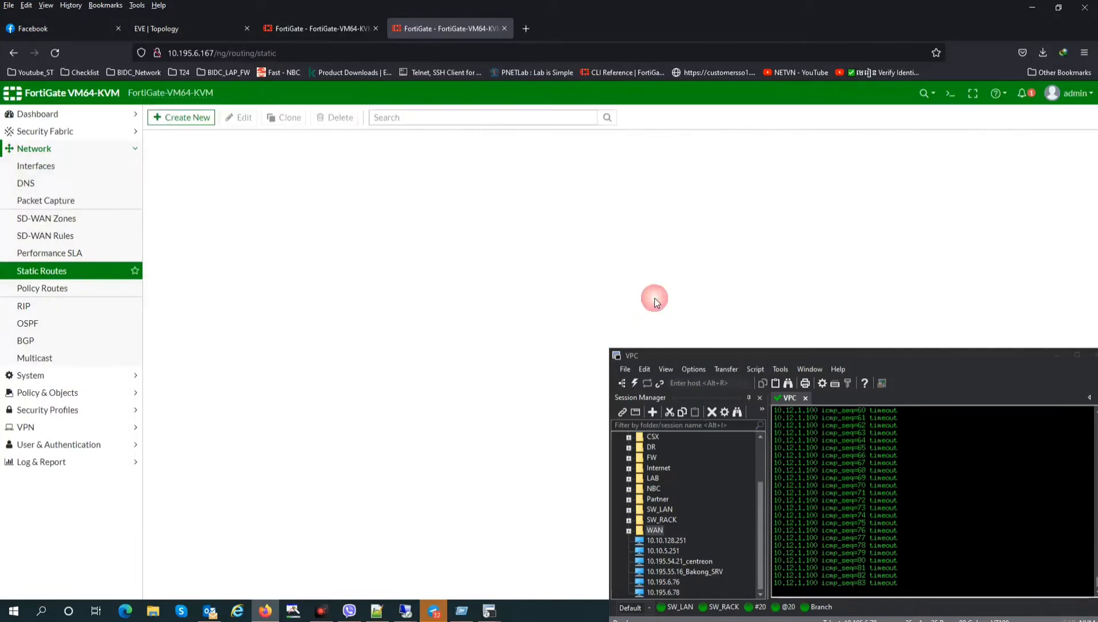
left_click(219, 178)
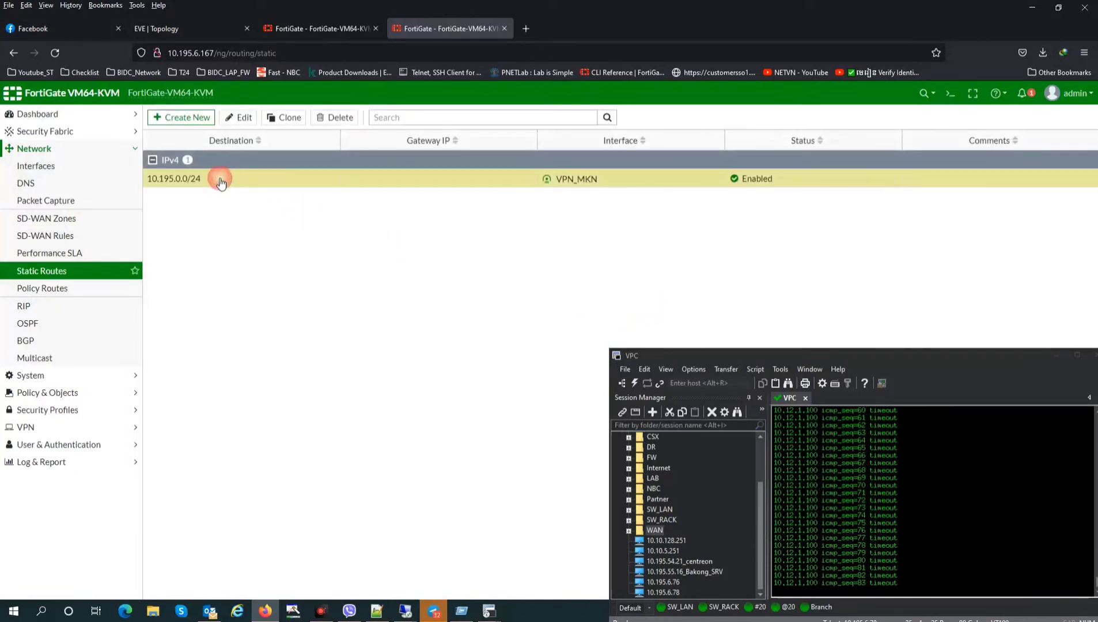
Clone the 10.195.0.0/24 route as a 10.195.0.0/16 route via VPN_MKN
left_click(284, 119)
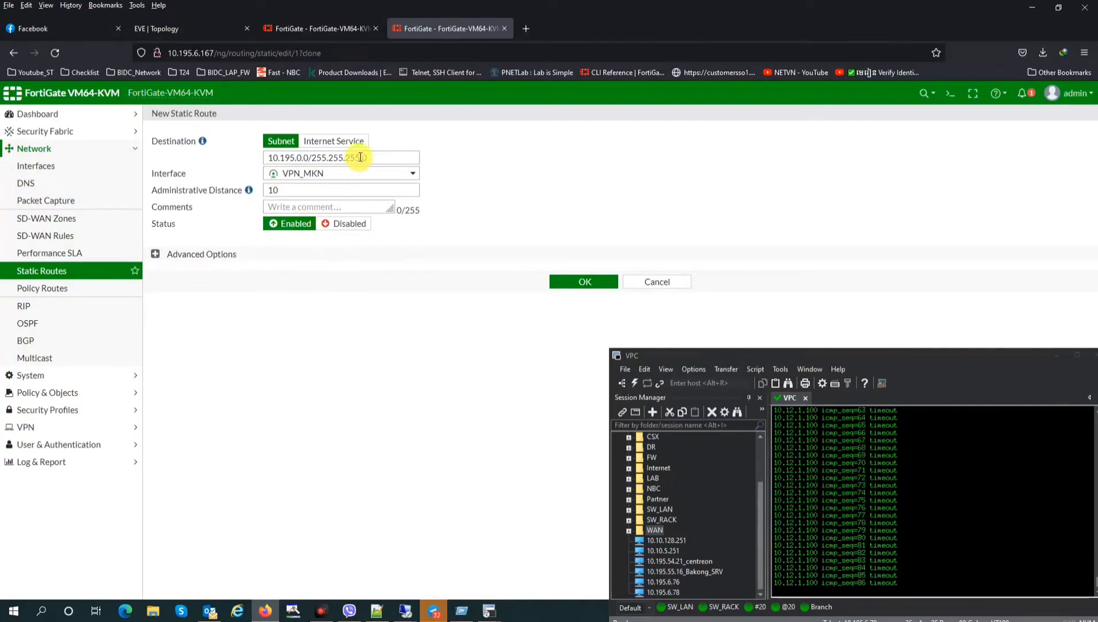
left_click_drag(360, 157, 338, 157)
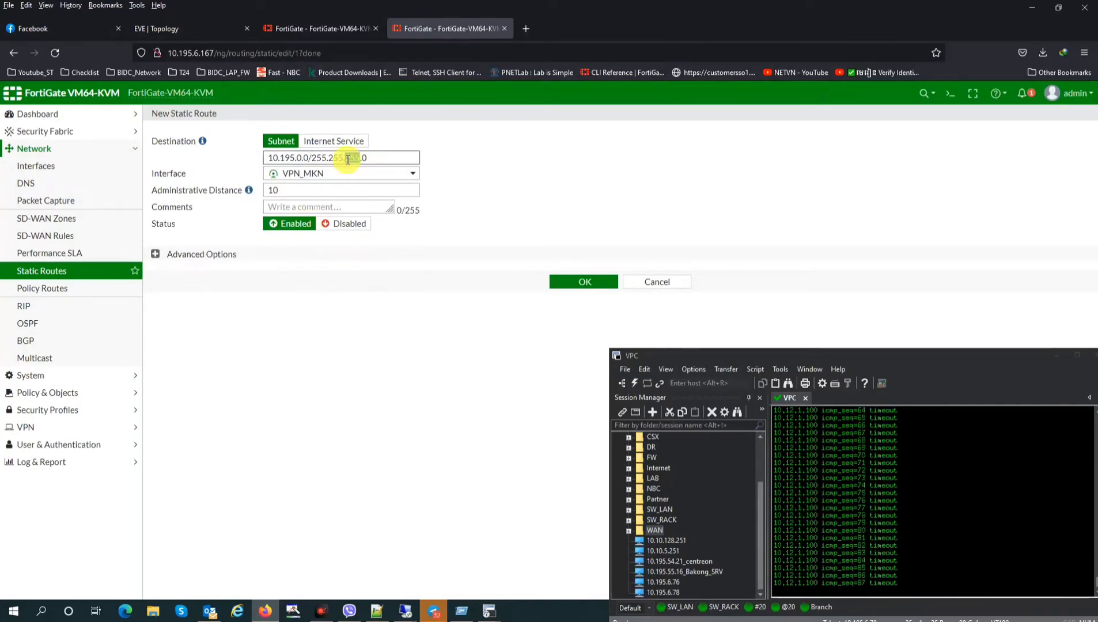
key("BackSpace")
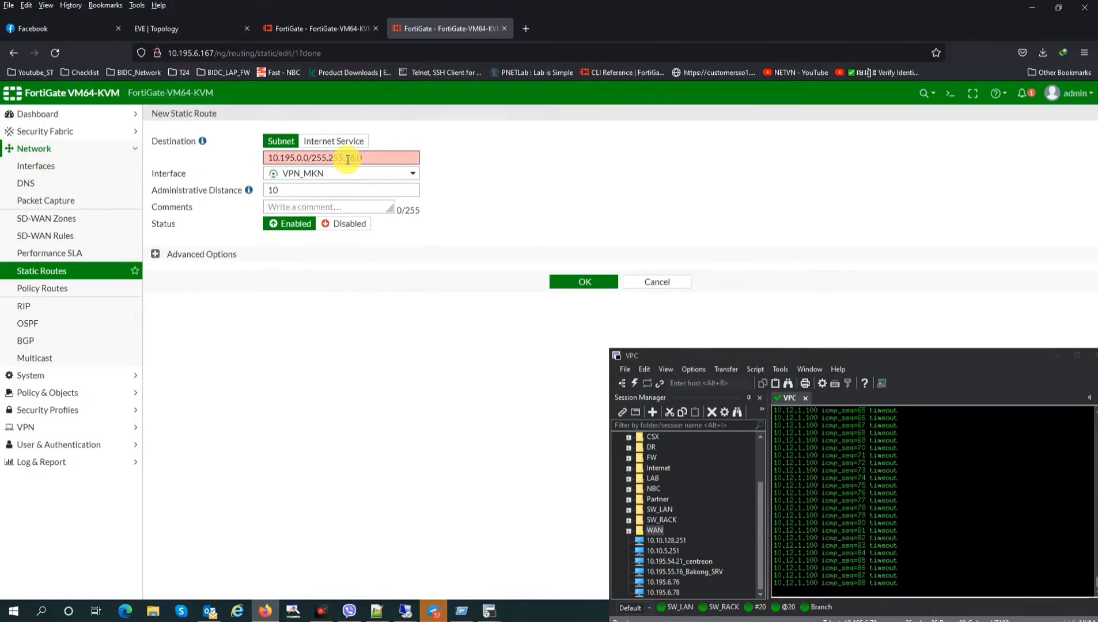
type("16")
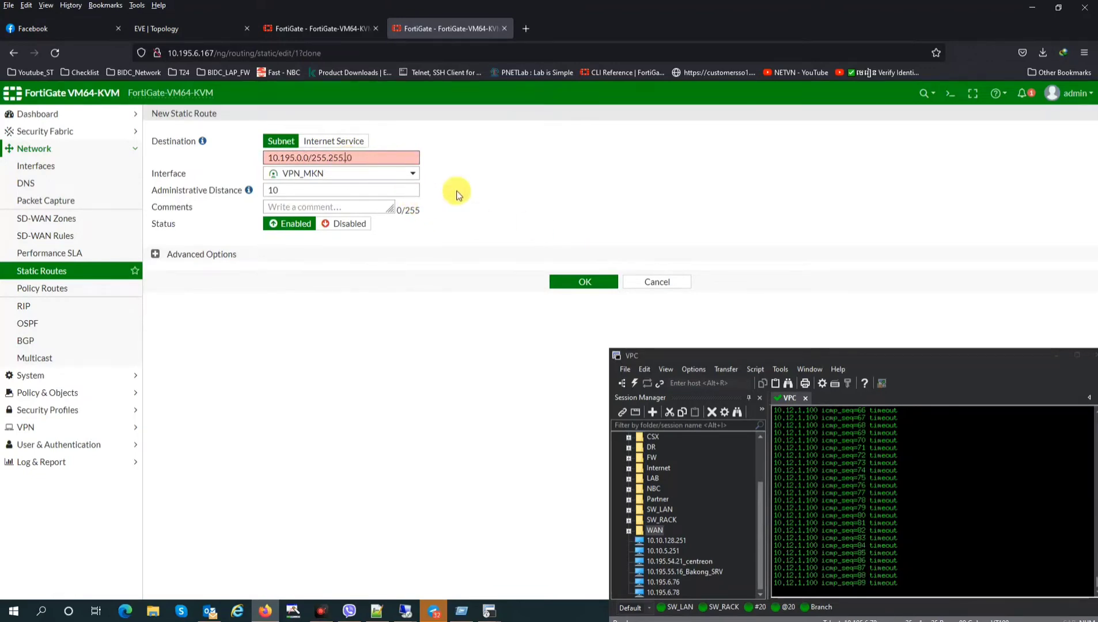
type("0")
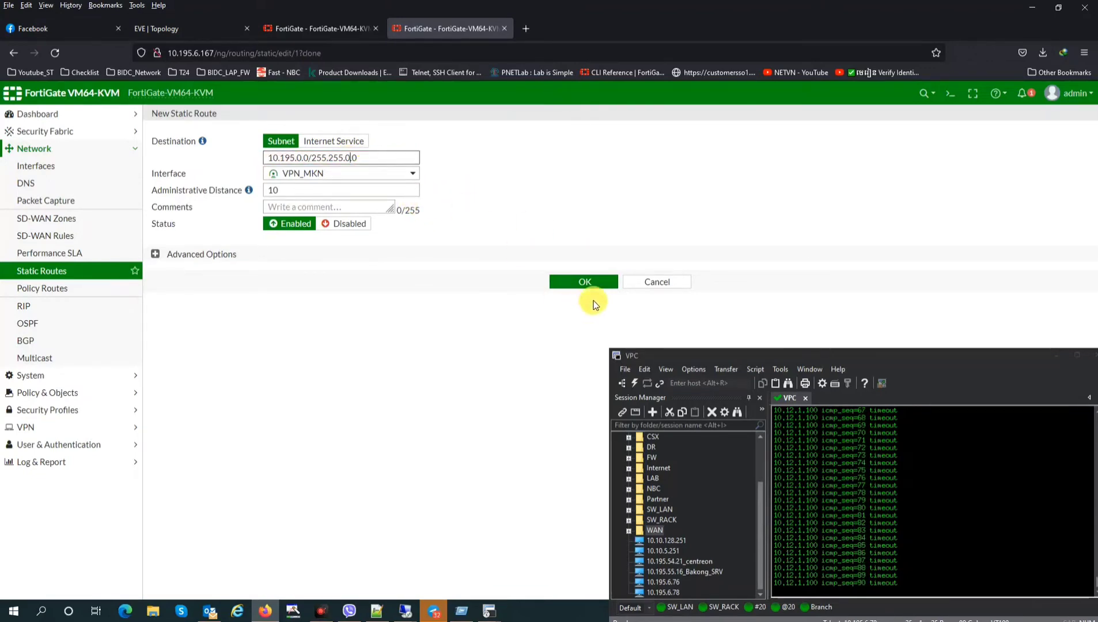
left_click(589, 285)
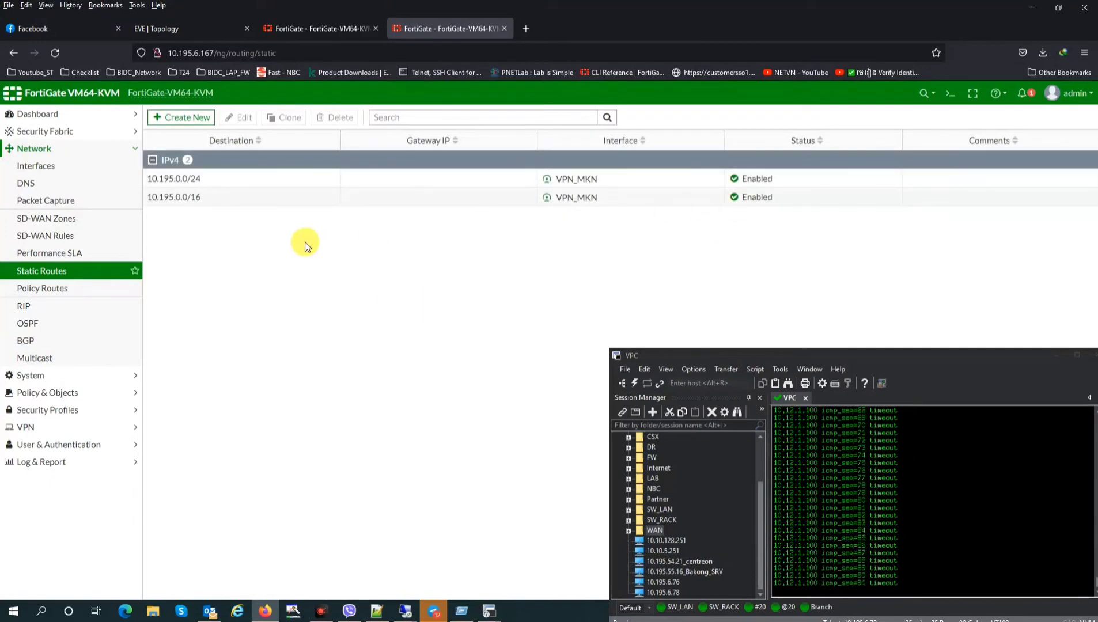
Open the original 10.195.0.0/24 route for editing, then back out to the list
left_click(228, 181)
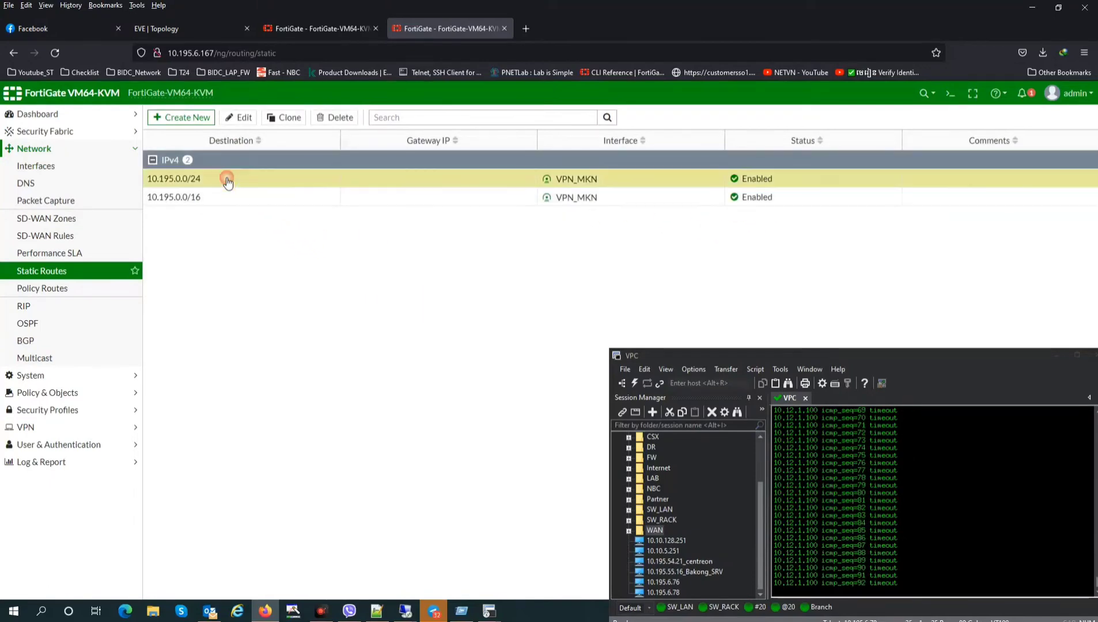
left_click(238, 116)
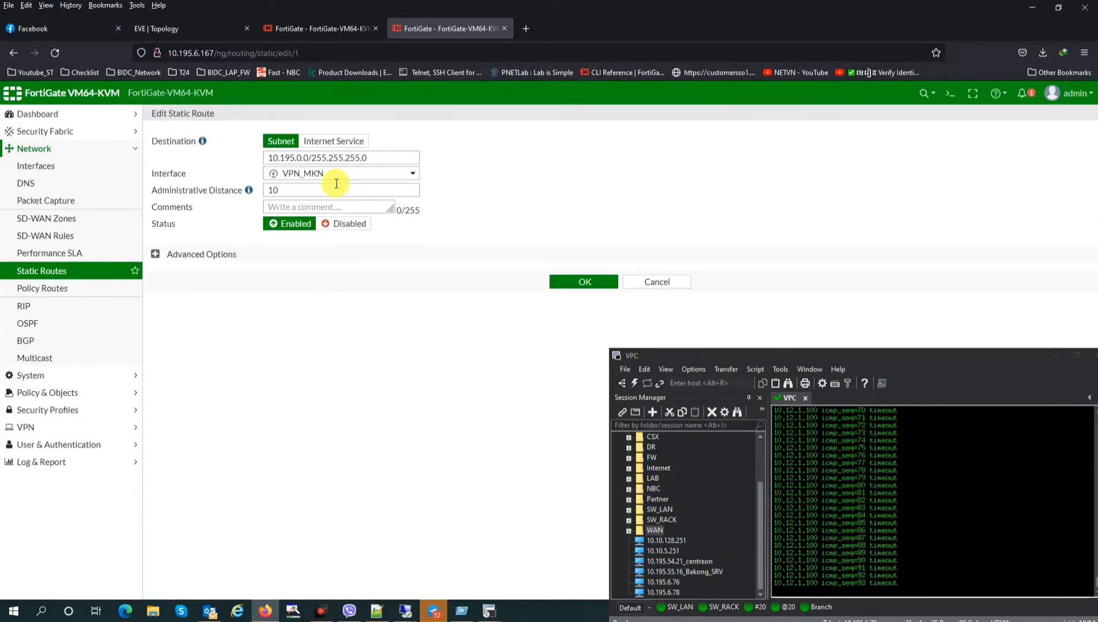
double_click(350, 157)
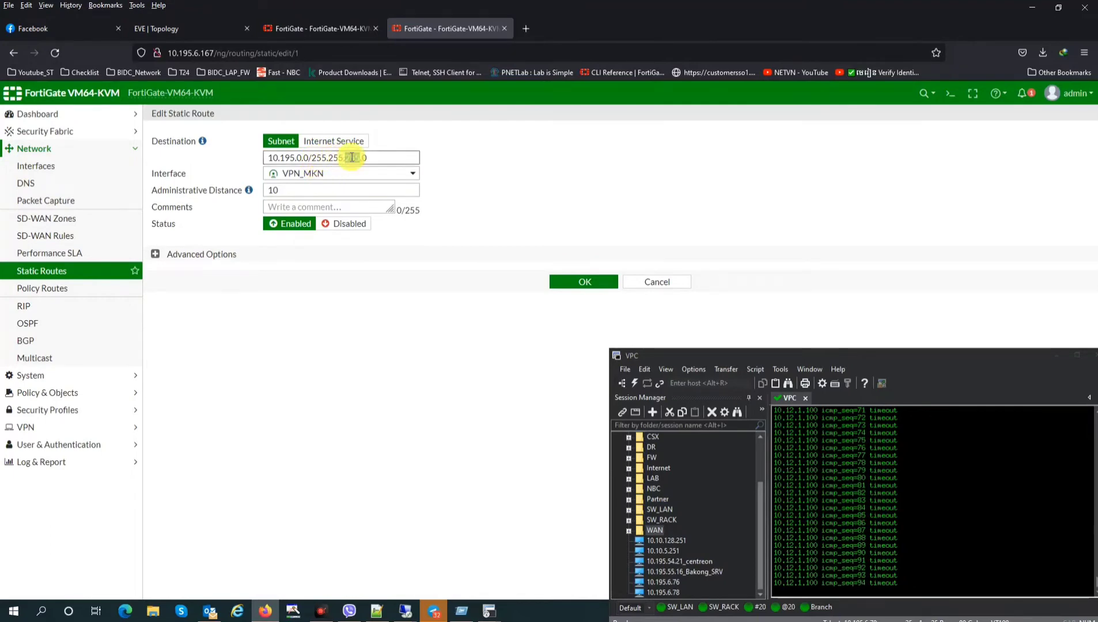
left_click(591, 284)
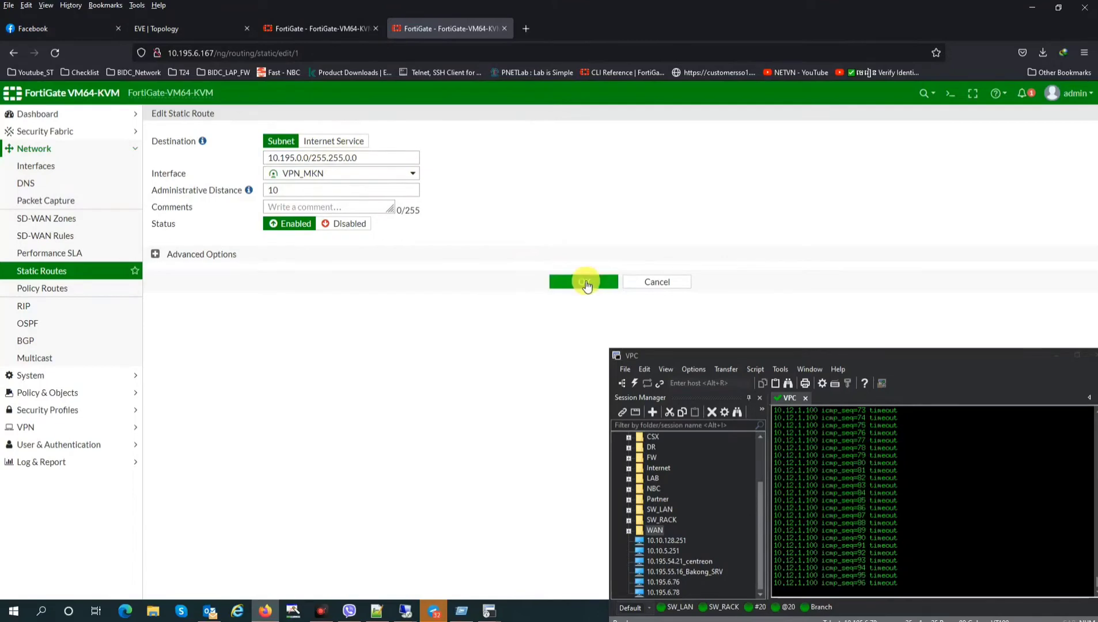
left_click(636, 286)
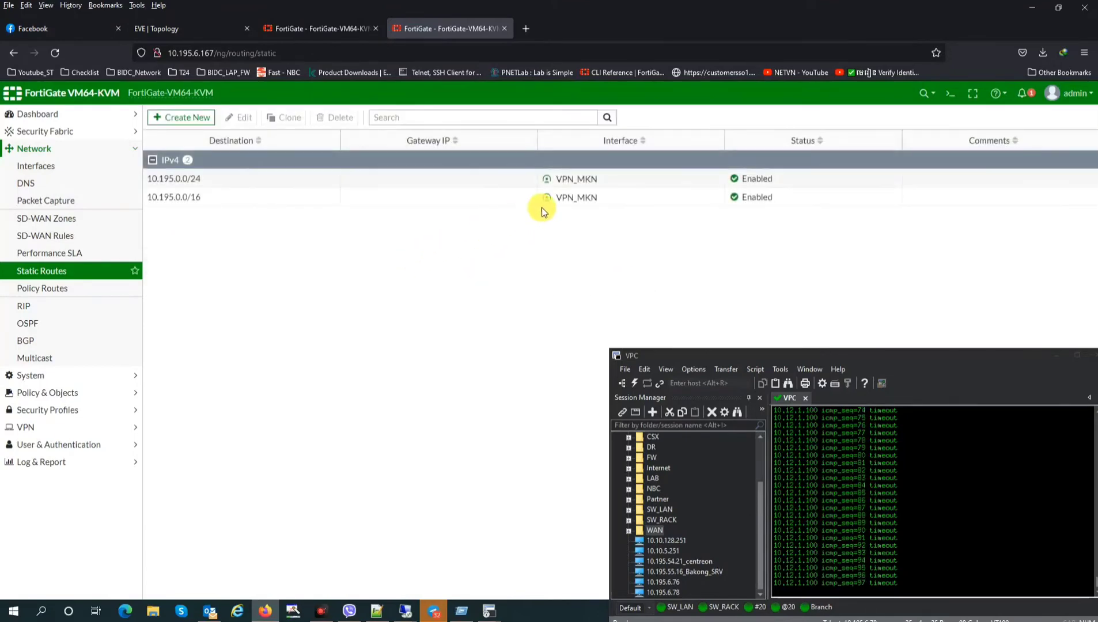
Change the original route to 10.195.0.0/16 through VPN_MFN and save it
left_click(561, 197)
left_click(332, 183)
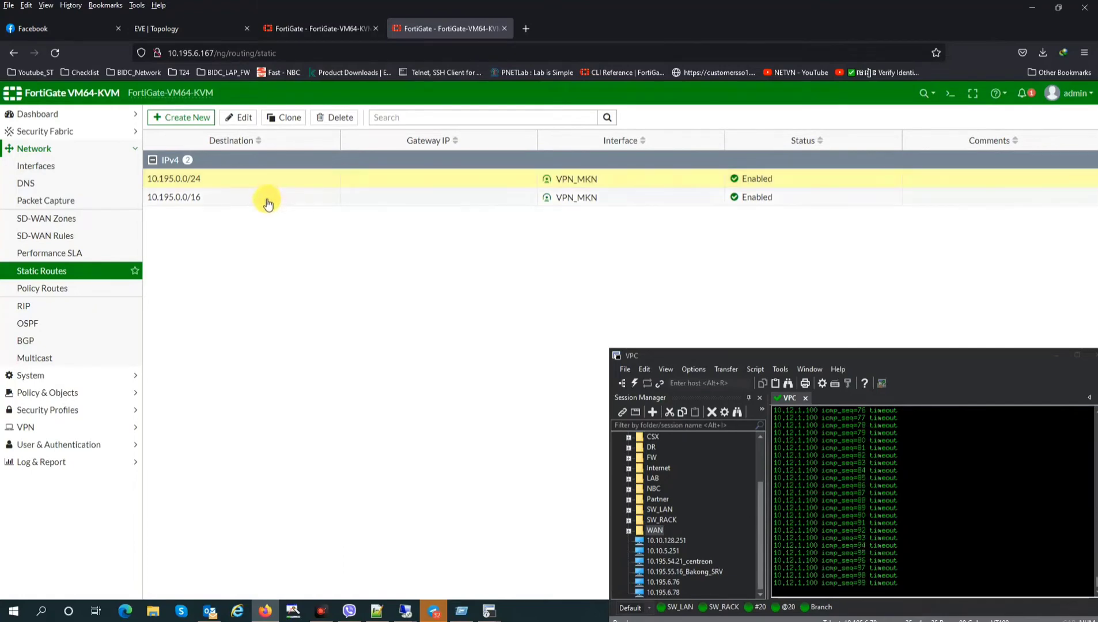
left_click(238, 117)
left_click(317, 176)
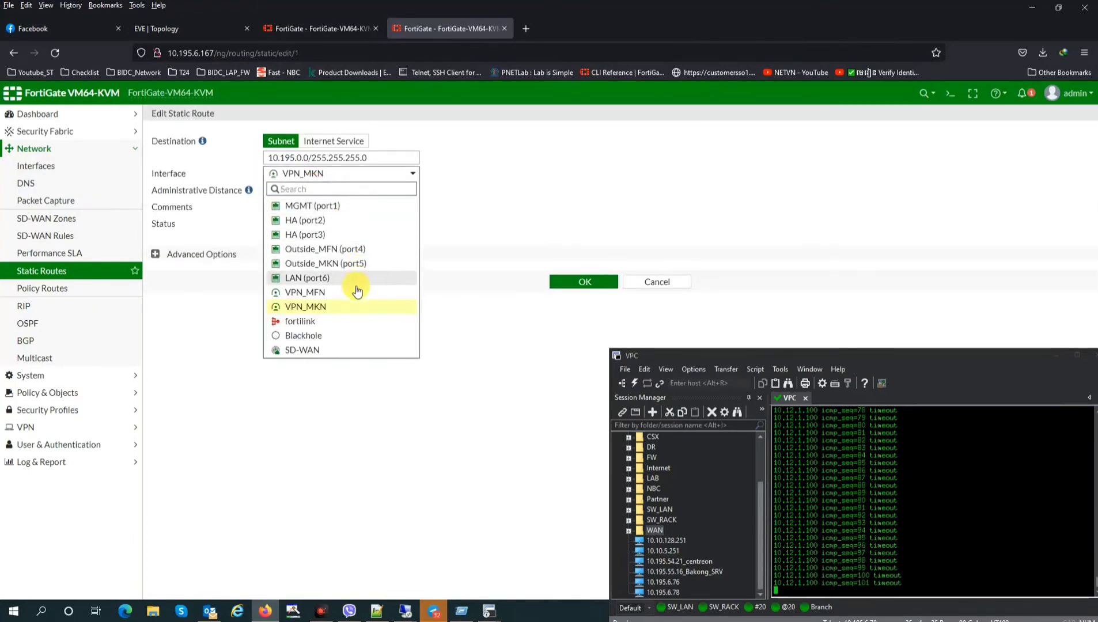
left_click(338, 295)
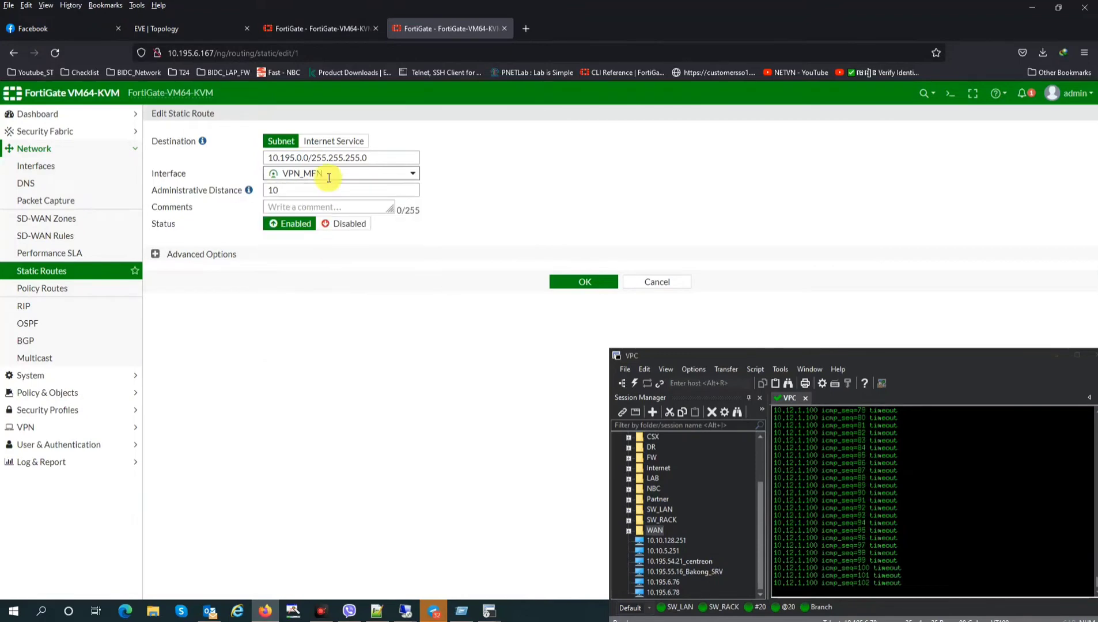
double_click(352, 157)
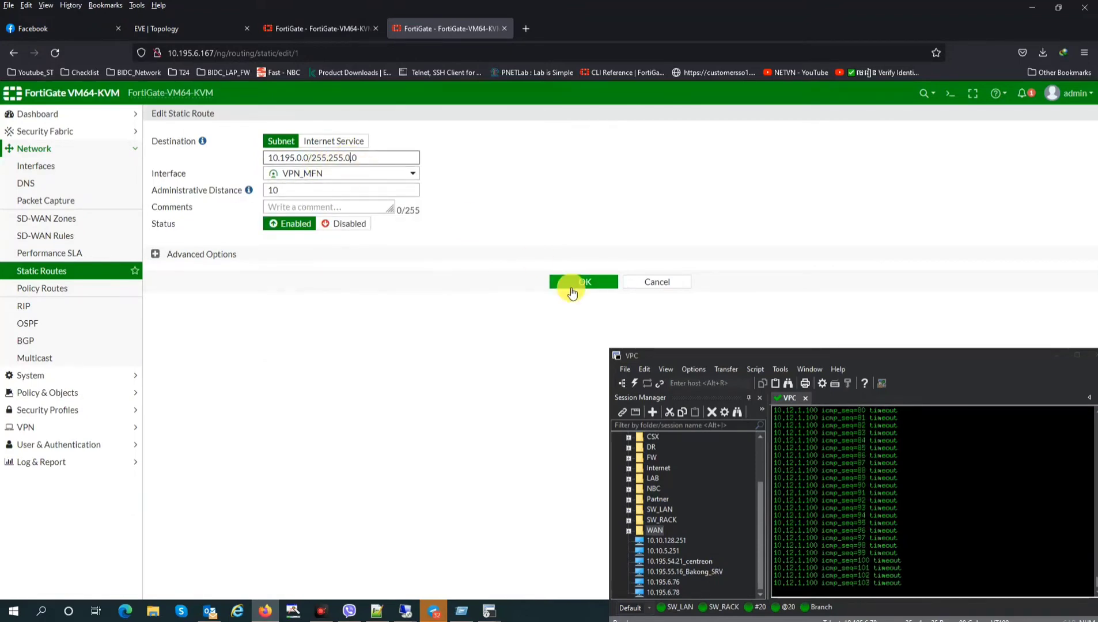
left_click(574, 282)
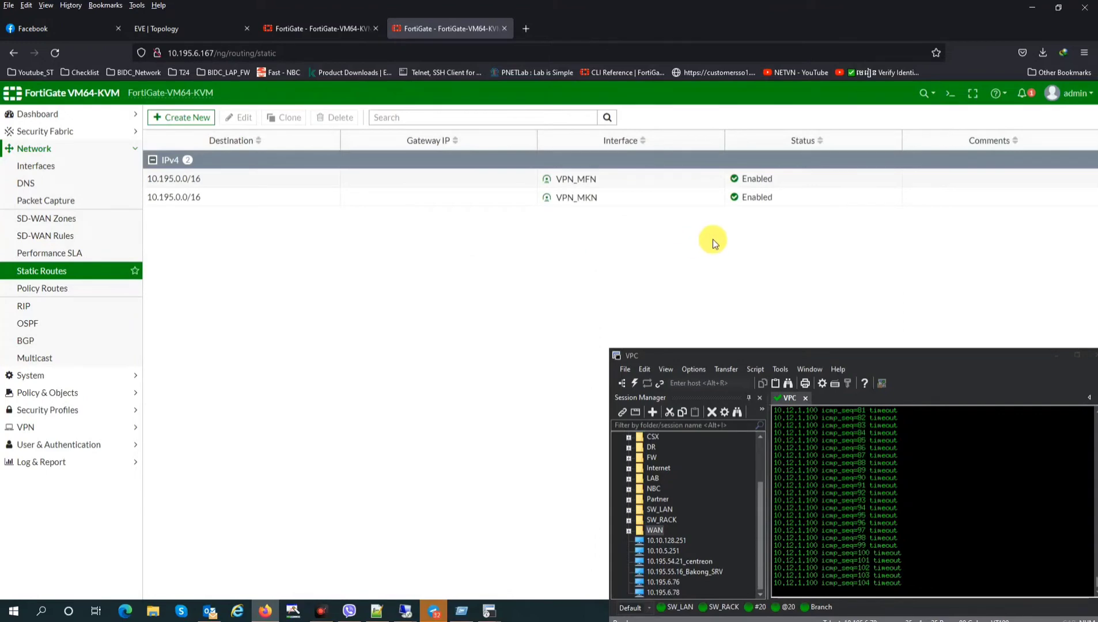
left_click(609, 179)
left_click(605, 200)
On the other FortiGate, review its static routes, including 10.12.1.0/24 via VPN_MFN, and the lab topology
left_click(314, 28)
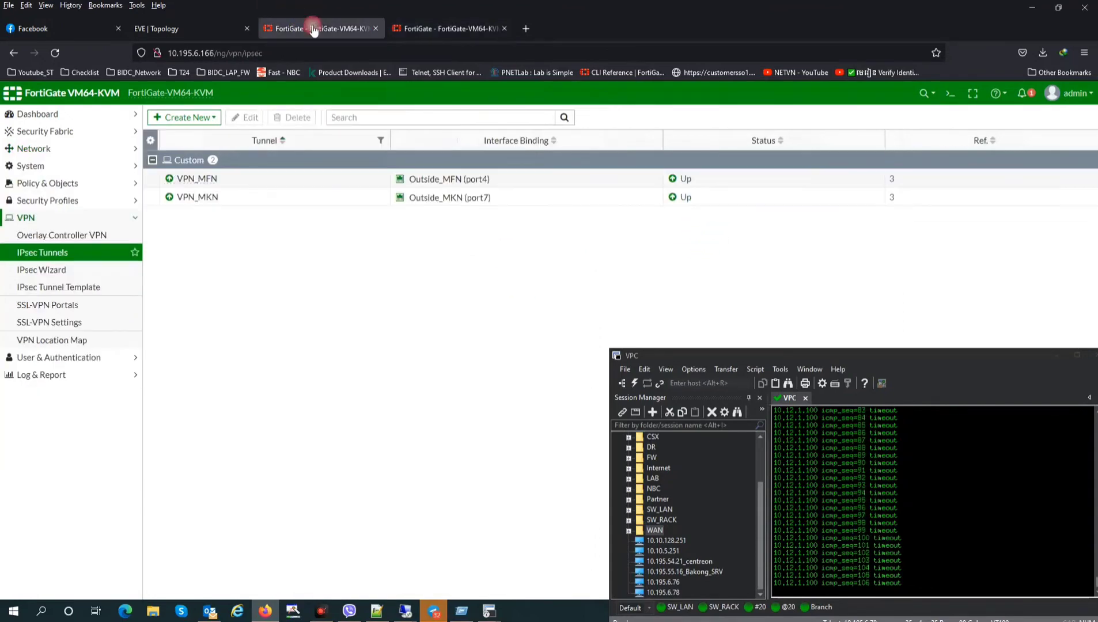
left_click(34, 148)
left_click(74, 272)
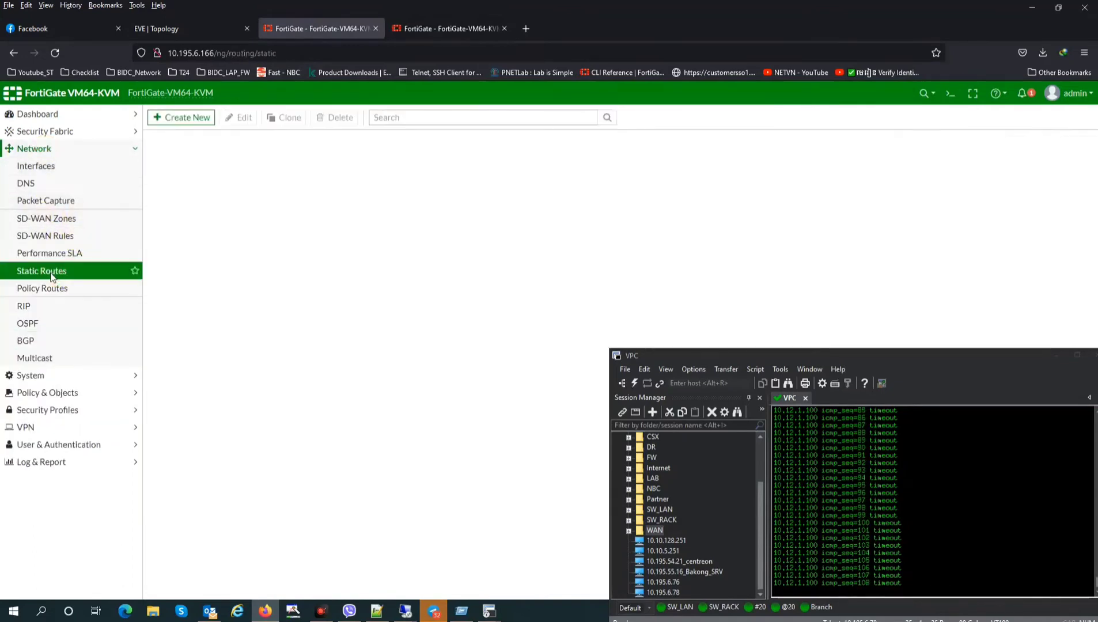
left_click(240, 200)
left_click(238, 179)
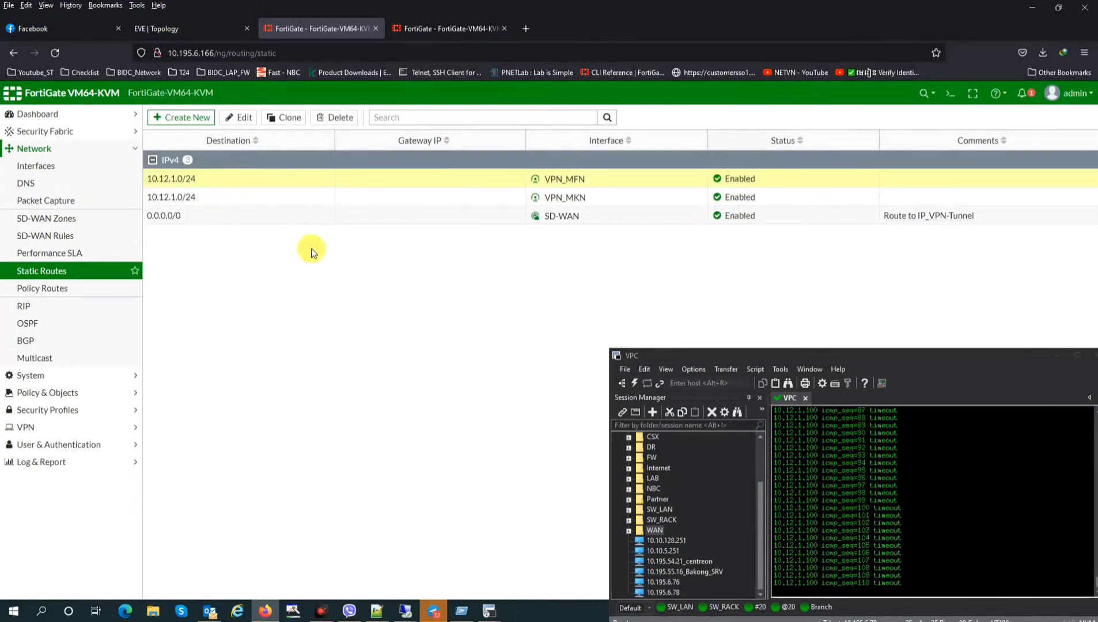
left_click(214, 179)
left_click(172, 27)
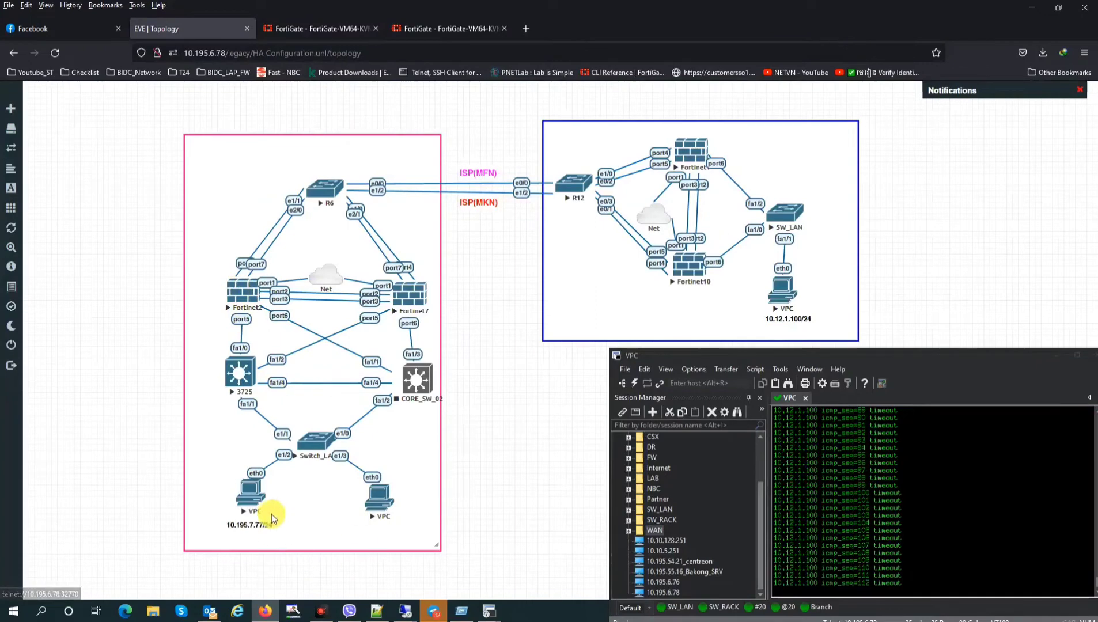
left_click(319, 29)
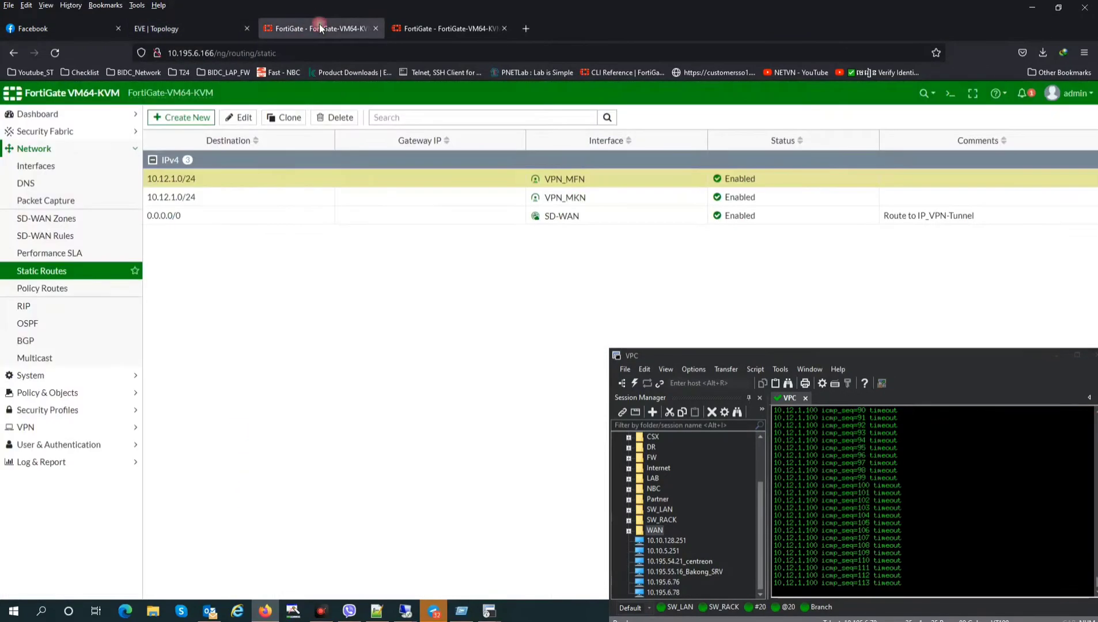
Begin a route to 10.195.7.0/24 via gateway 10.195.199.34, then abandon the form
left_click(179, 119)
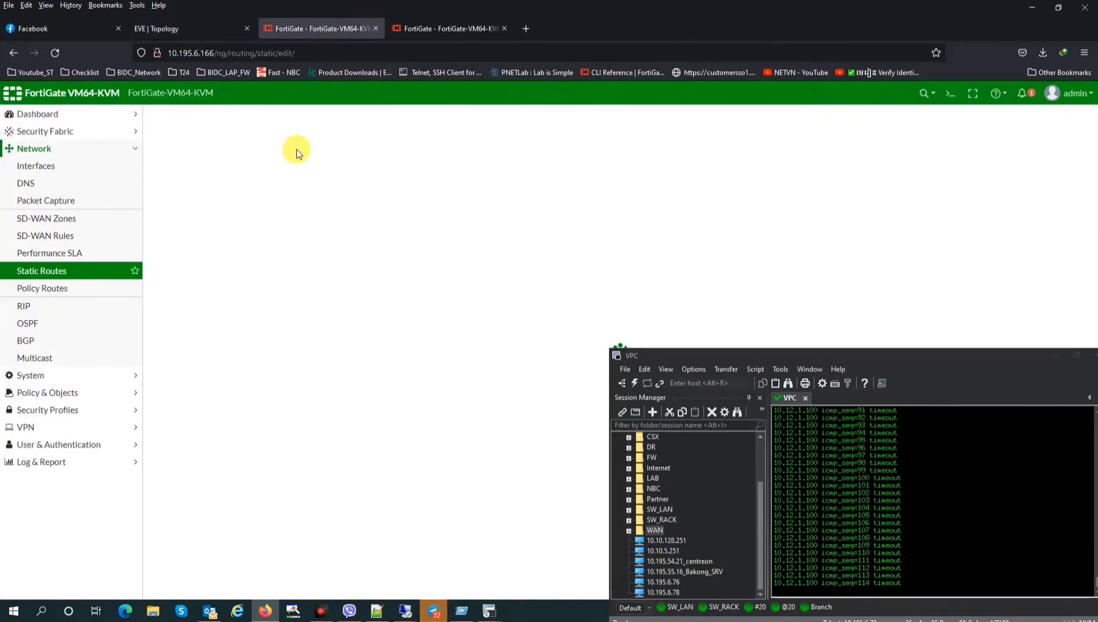
left_click_drag(296, 157, 238, 156)
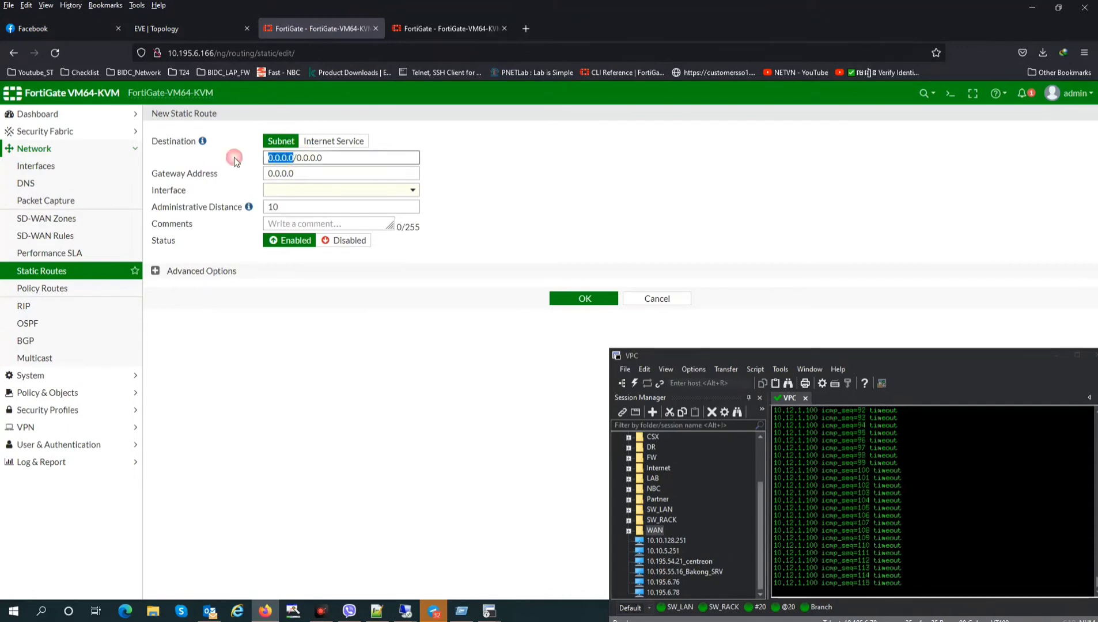
type("10.195.7.0/")
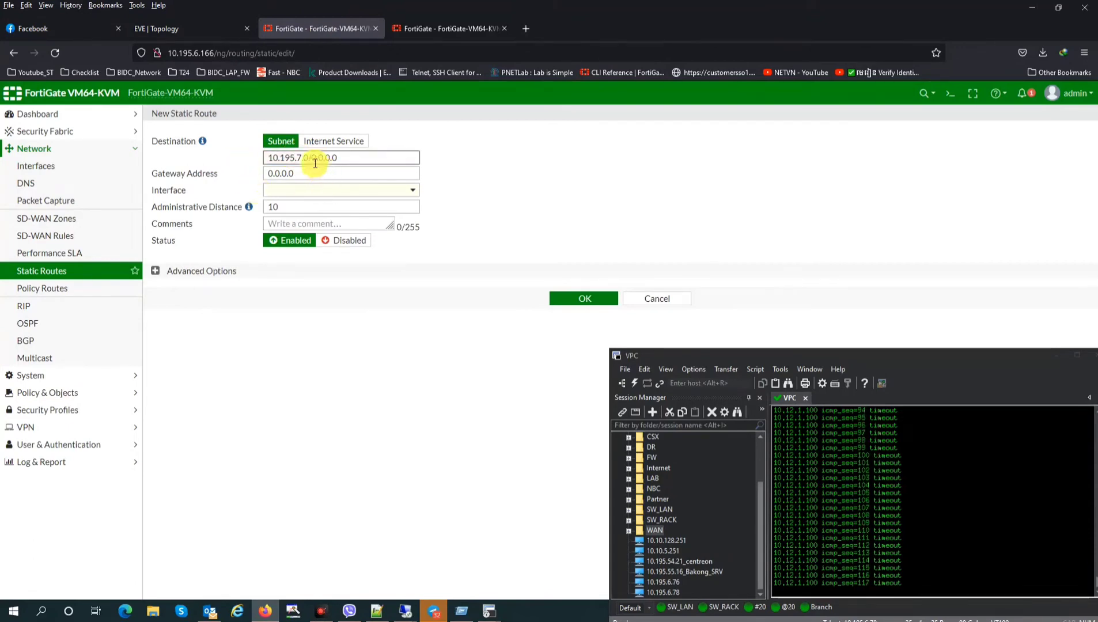
type("24")
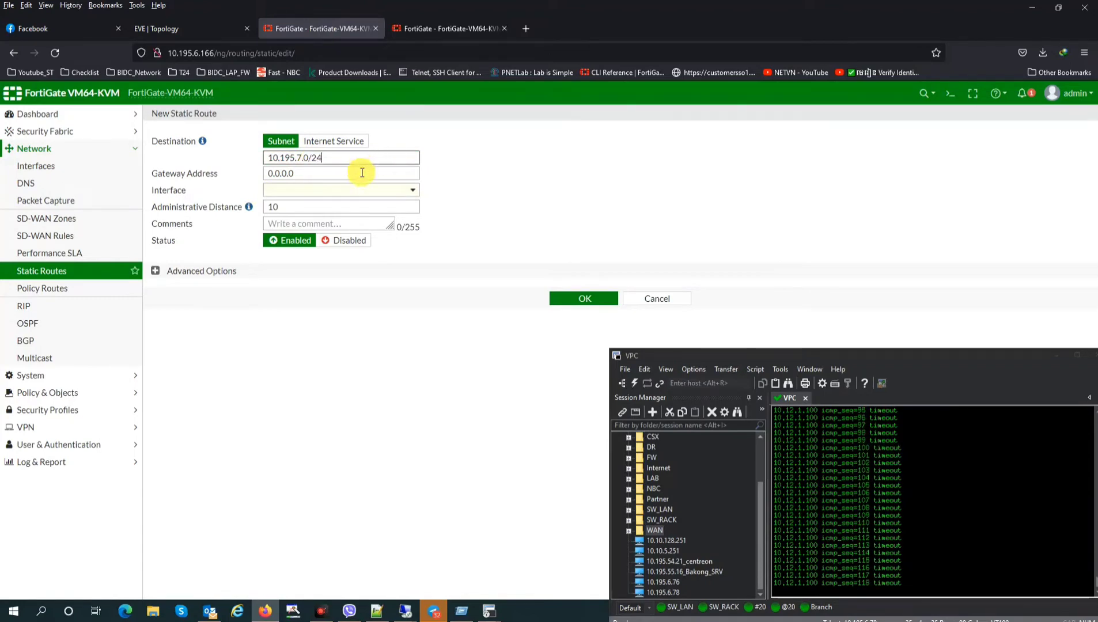
left_click(325, 178)
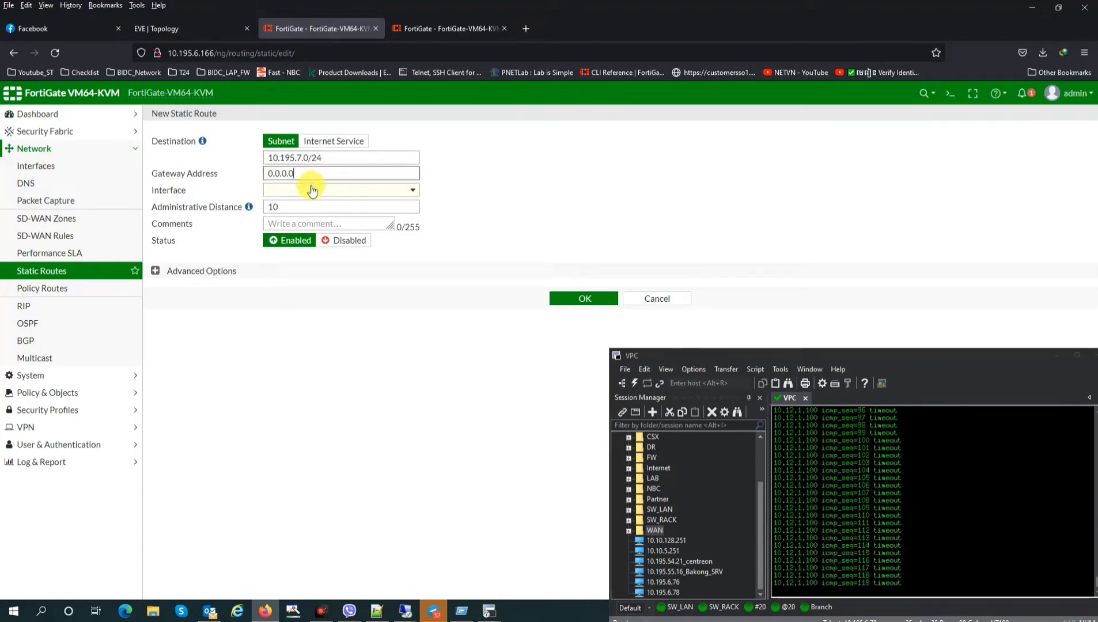
left_click(305, 194)
left_click(295, 172)
type("10.195.")
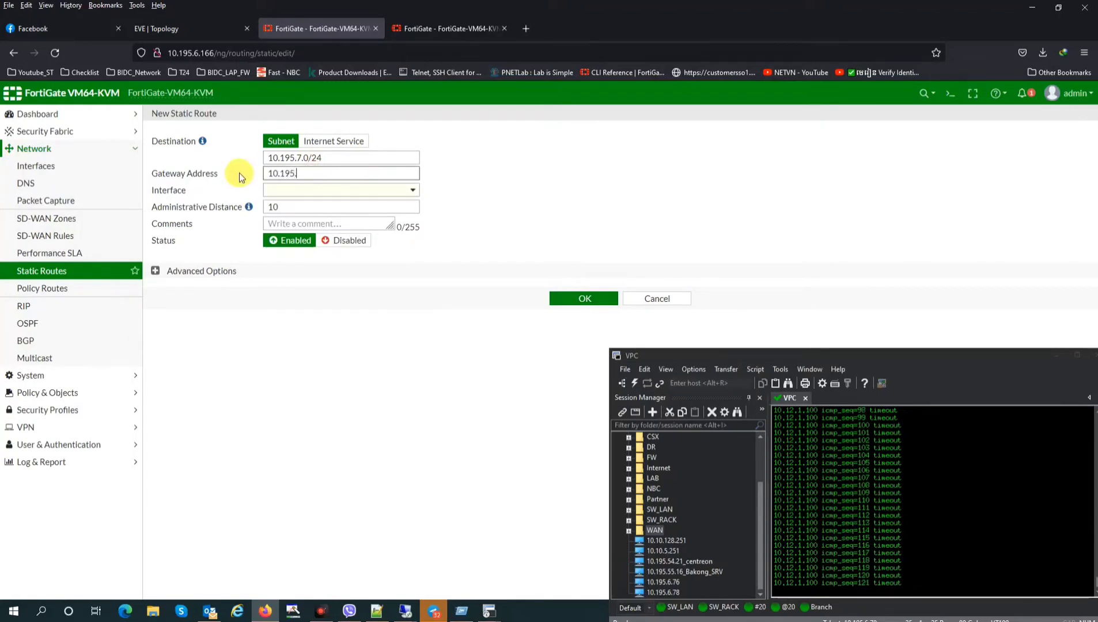
type("199.34")
left_click(486, 189)
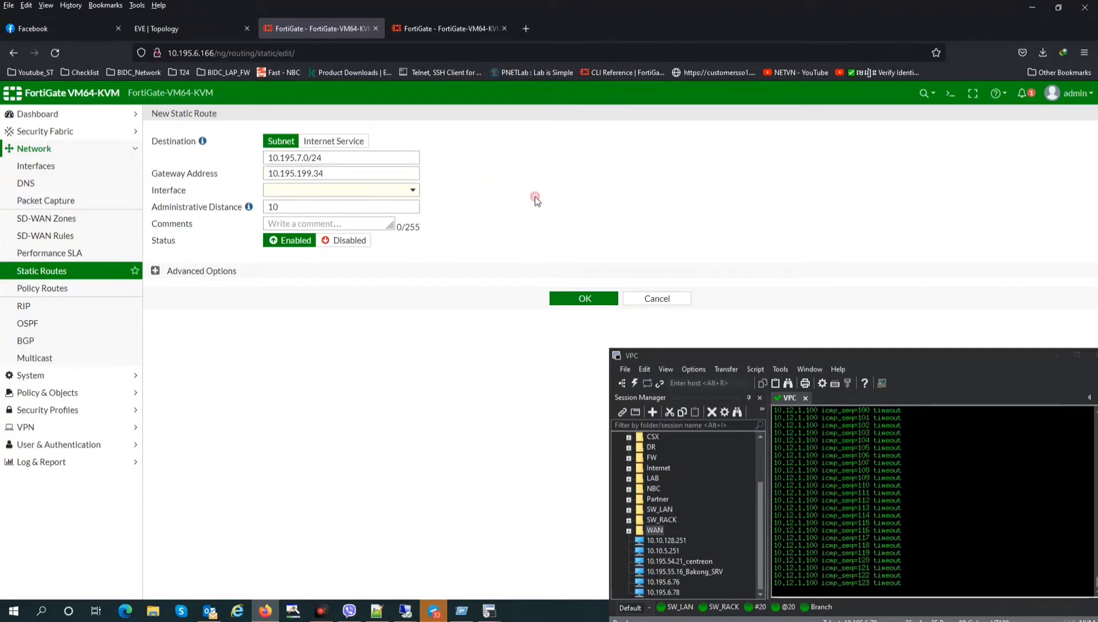
left_click(357, 176)
left_click(530, 197)
left_click(337, 190)
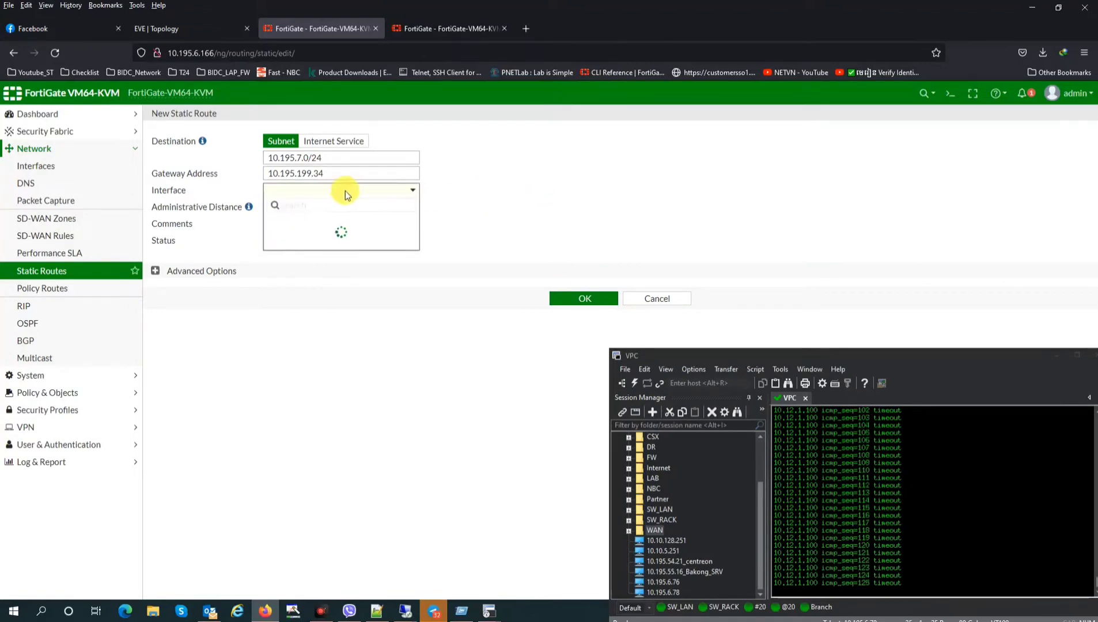
left_click(528, 195)
left_click(52, 271)
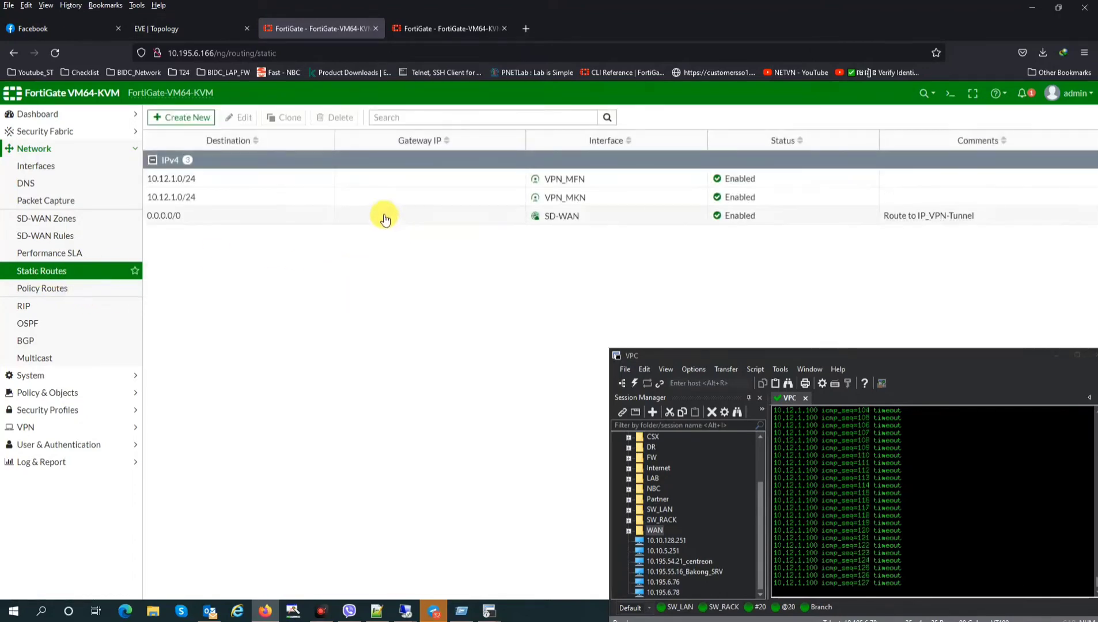
Create and save a new static route to 10.195.7.0/24, then view the lab topology
left_click(190, 119)
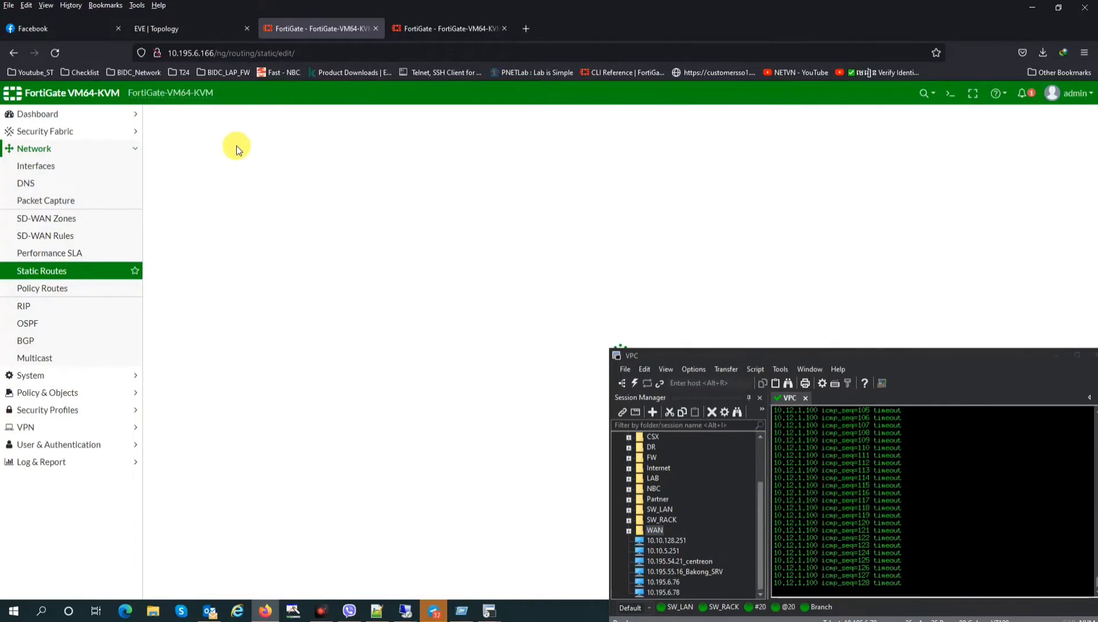
double_click(293, 158)
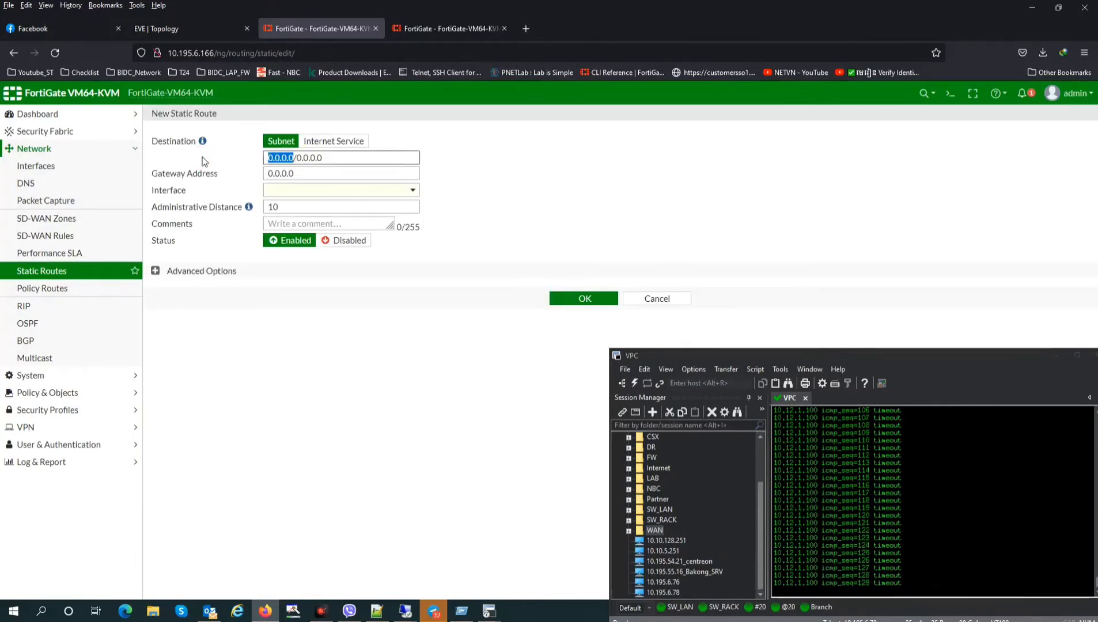
type("10.195.7")
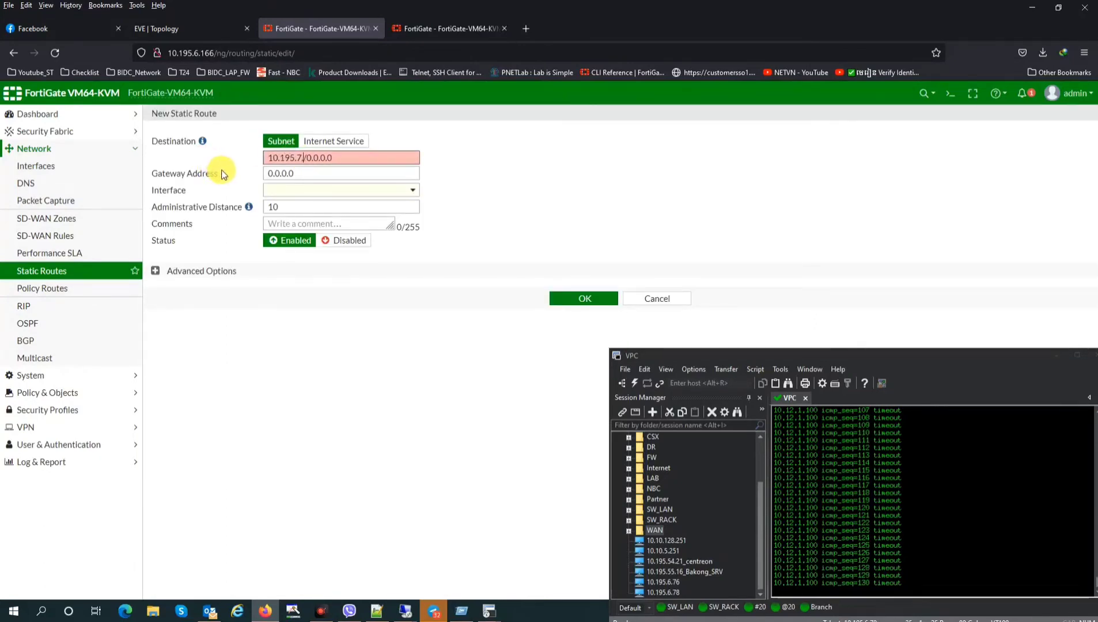
type(".0")
left_click_drag(314, 157, 212, 177)
type("24")
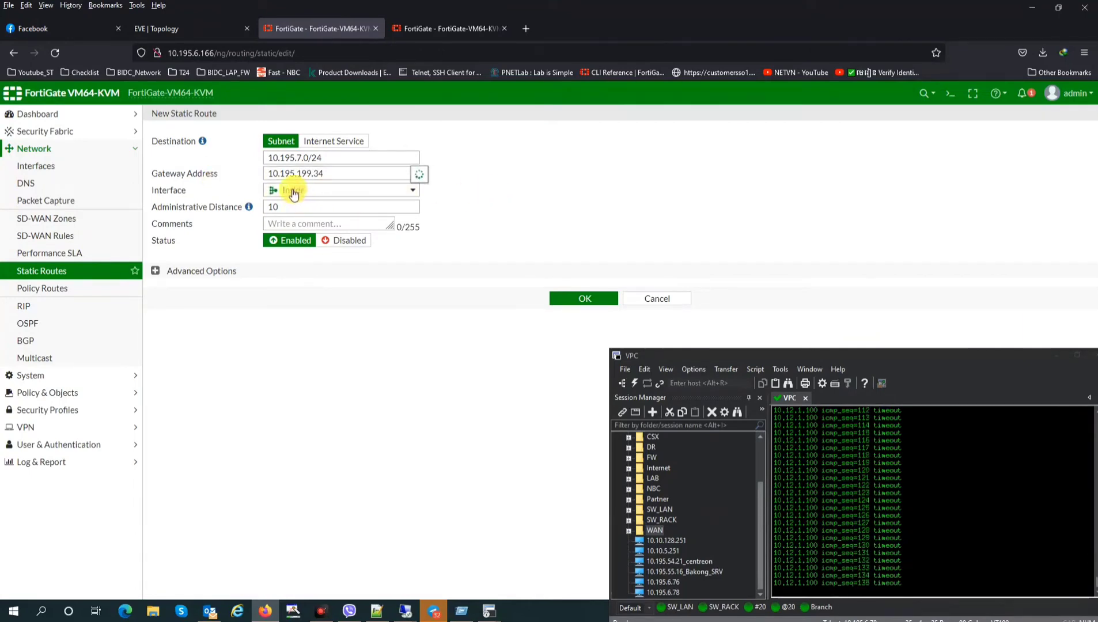
mouse_move(296, 196)
left_click(588, 298)
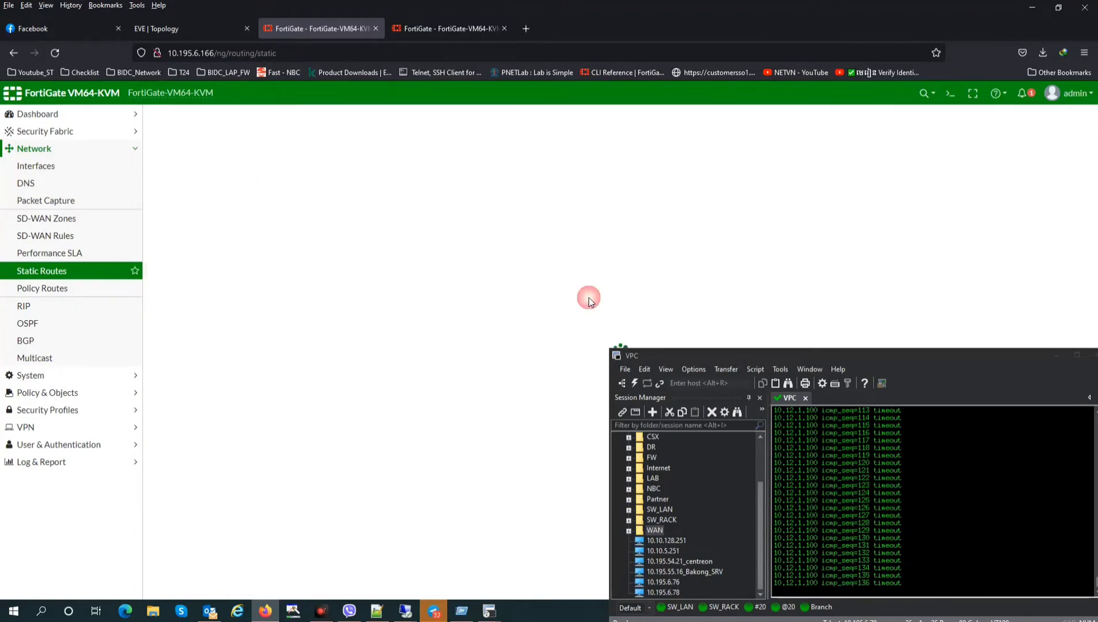
left_click(189, 24)
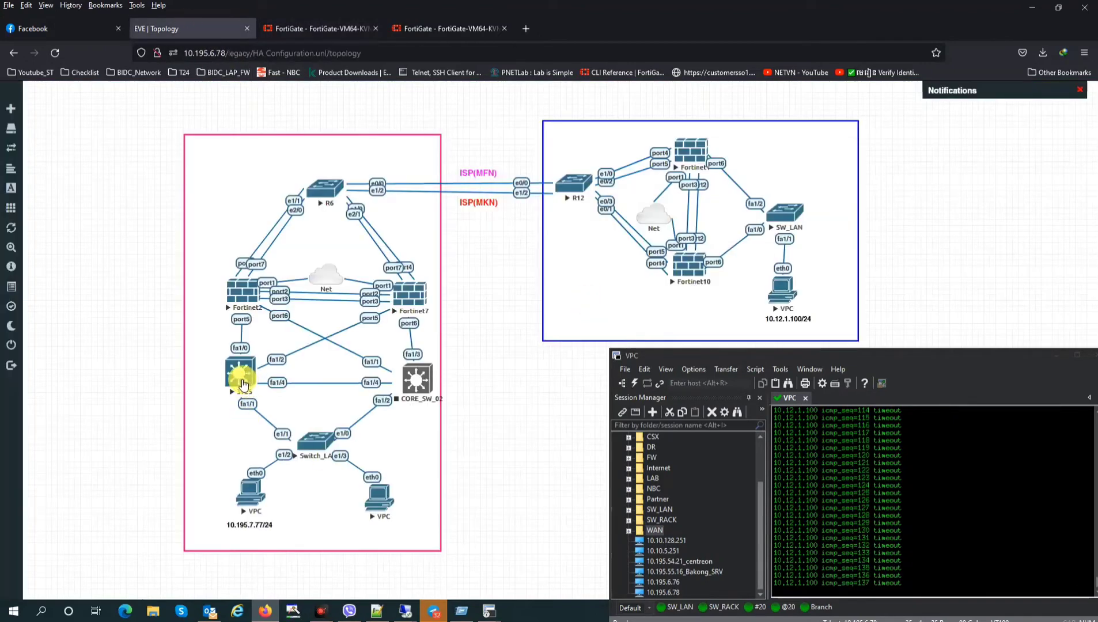
Back on the FortiGate, highlight the successful ping replies in the terminal window
left_click(303, 24)
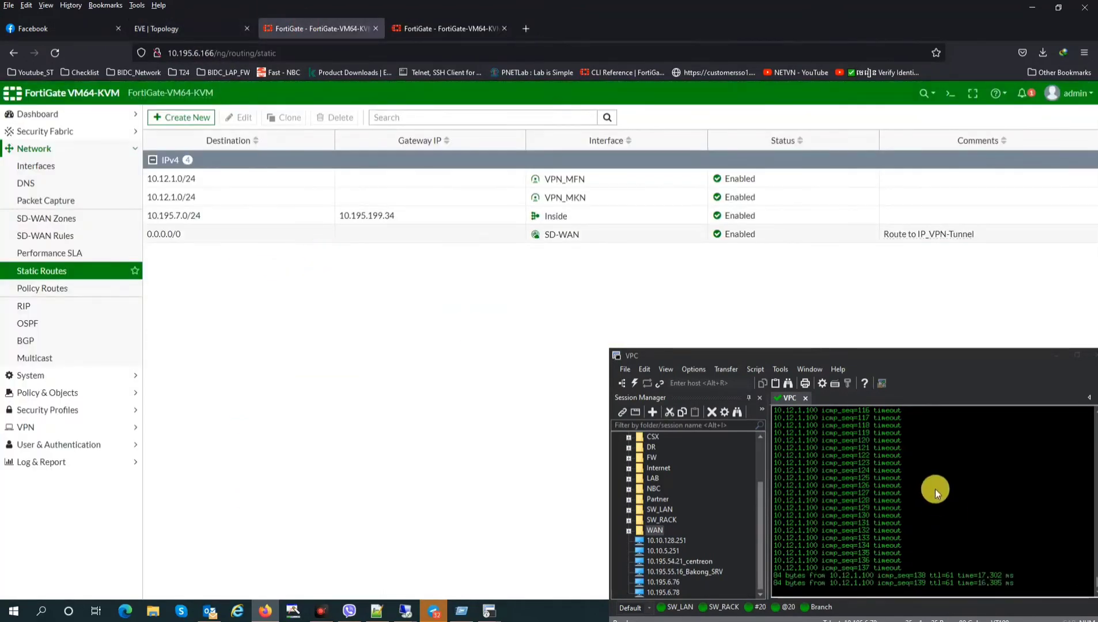
left_click_drag(883, 358, 859, 337)
left_click_drag(761, 540, 974, 548)
left_click(980, 582)
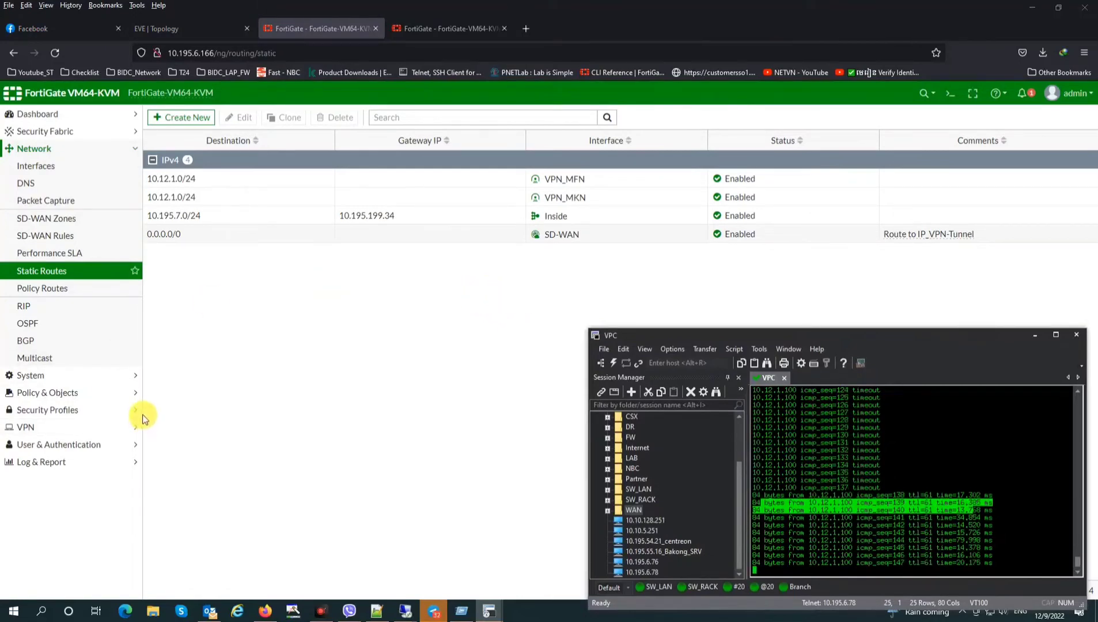
Review the newest Forward Traffic log entries for 10.195.7.77 and 10.12.1.100, then go to Interfaces
left_click(31, 429)
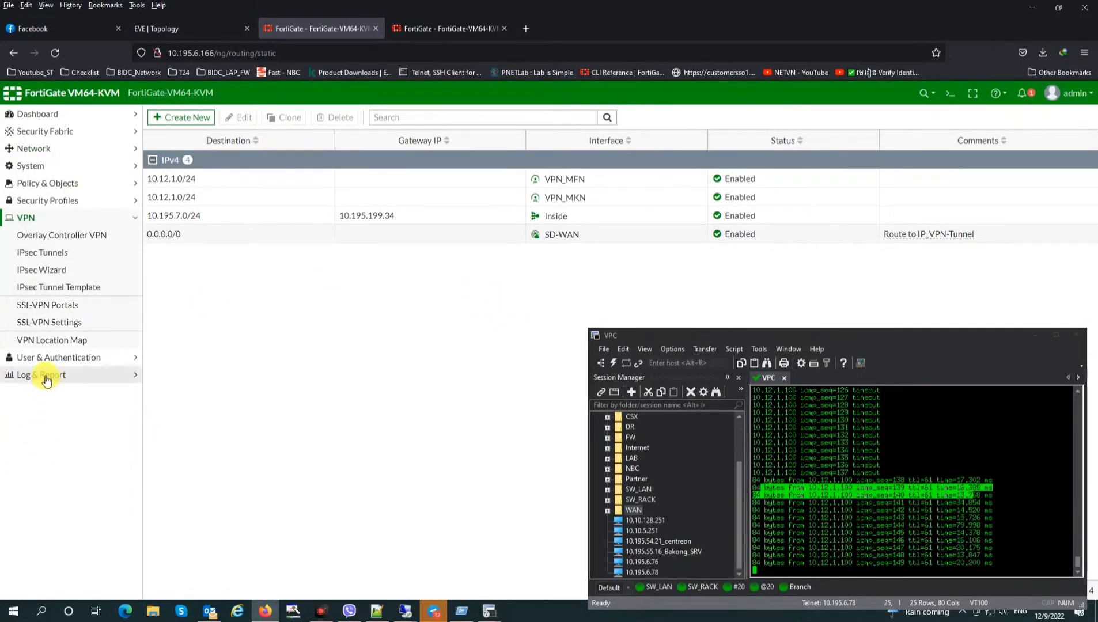
left_click(45, 377)
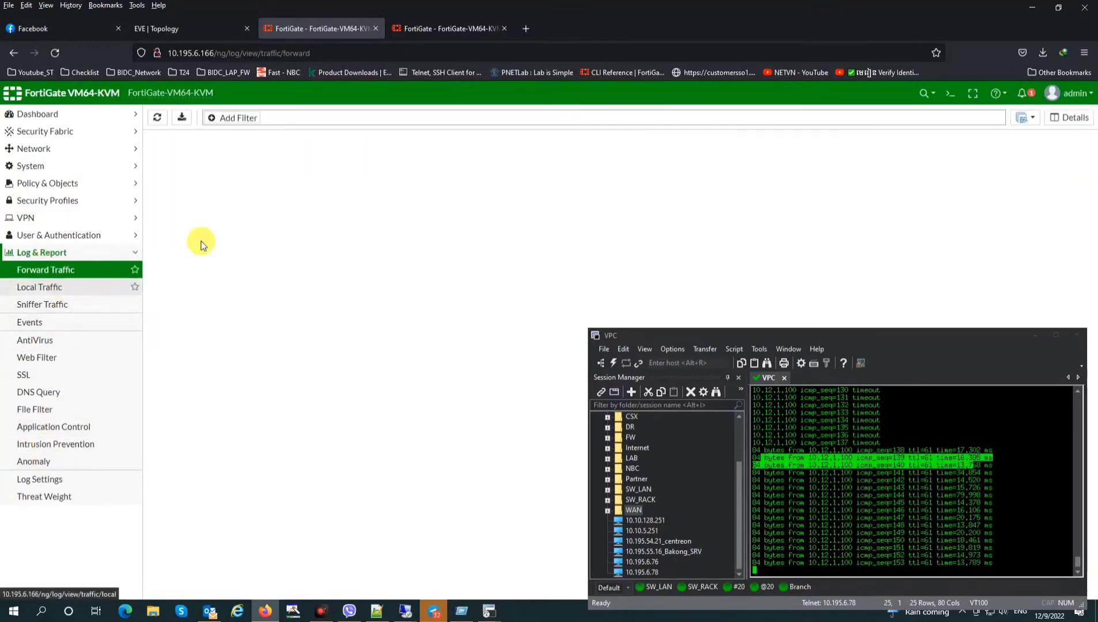
left_click(49, 183)
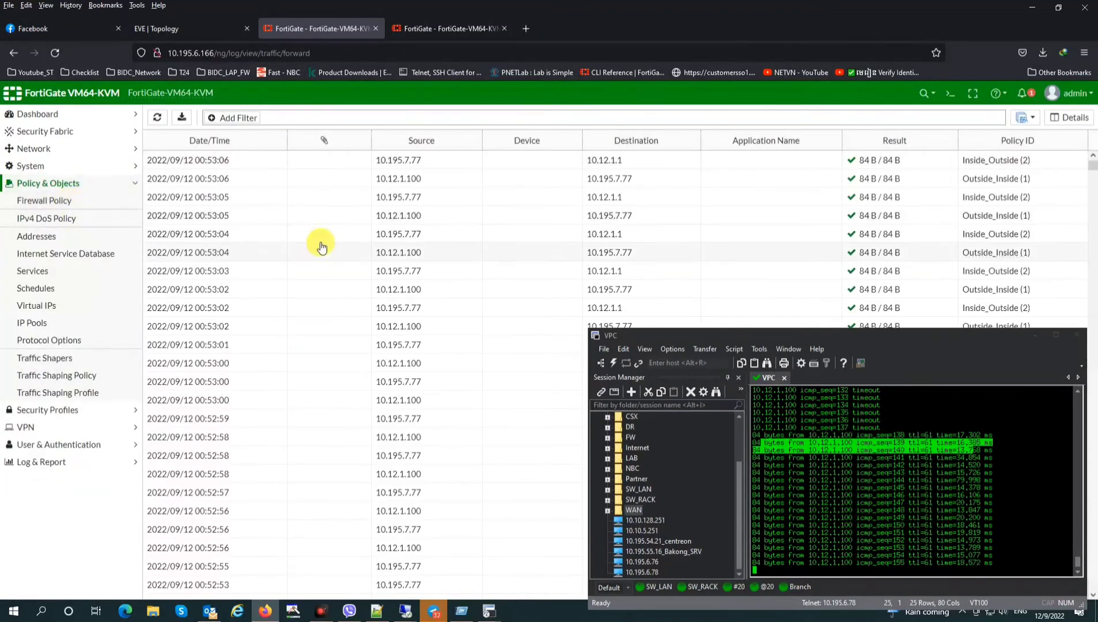
left_click_drag(481, 160, 688, 216)
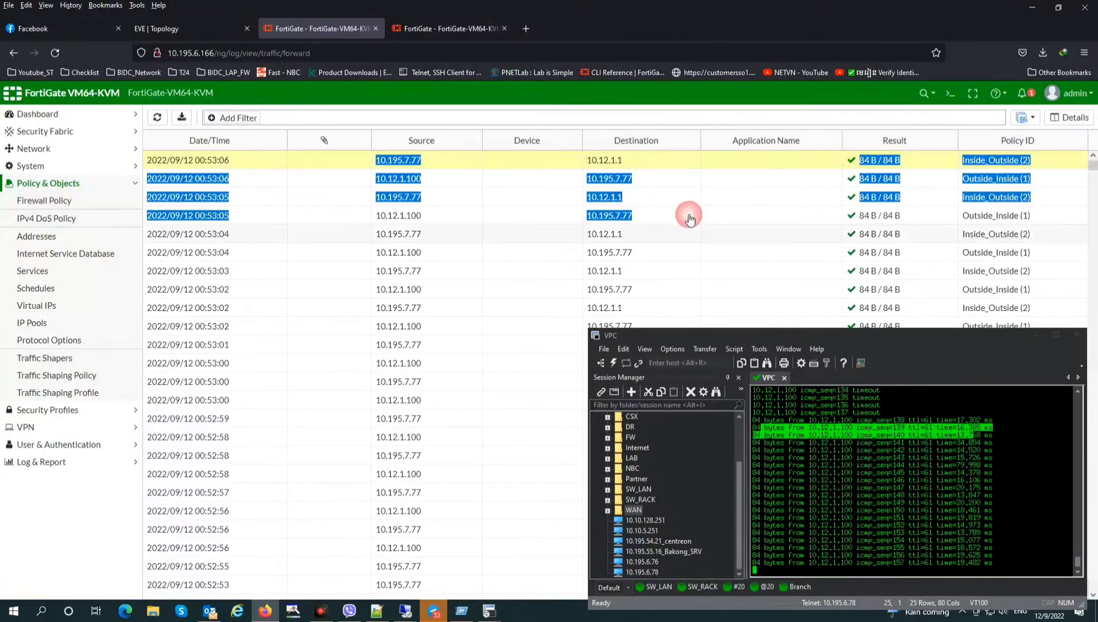
left_click(518, 240)
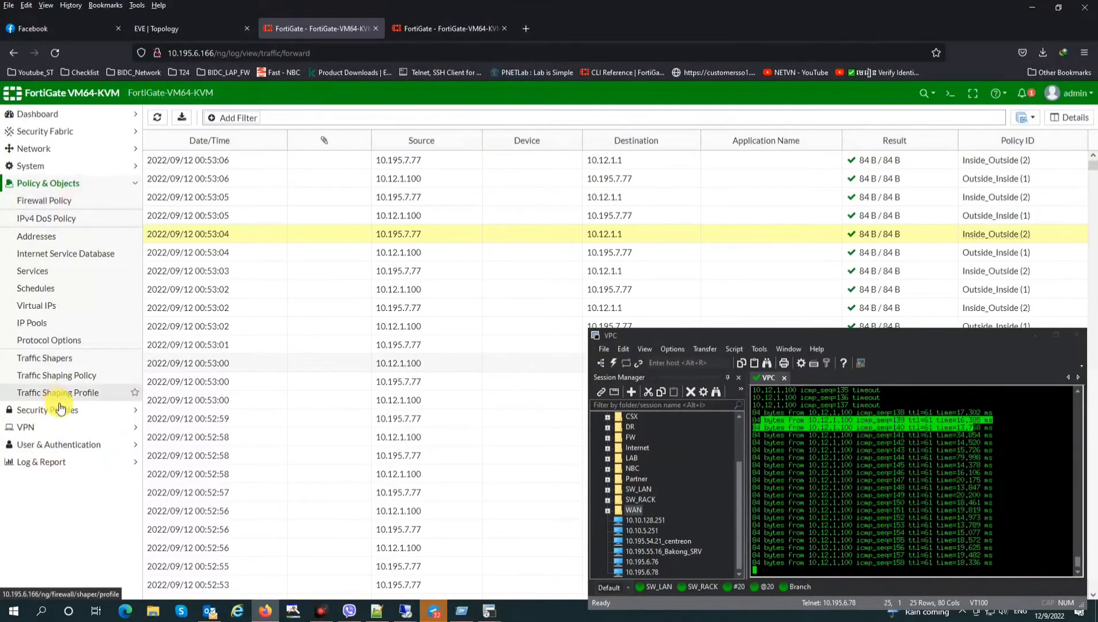
left_click(36, 148)
left_click(48, 166)
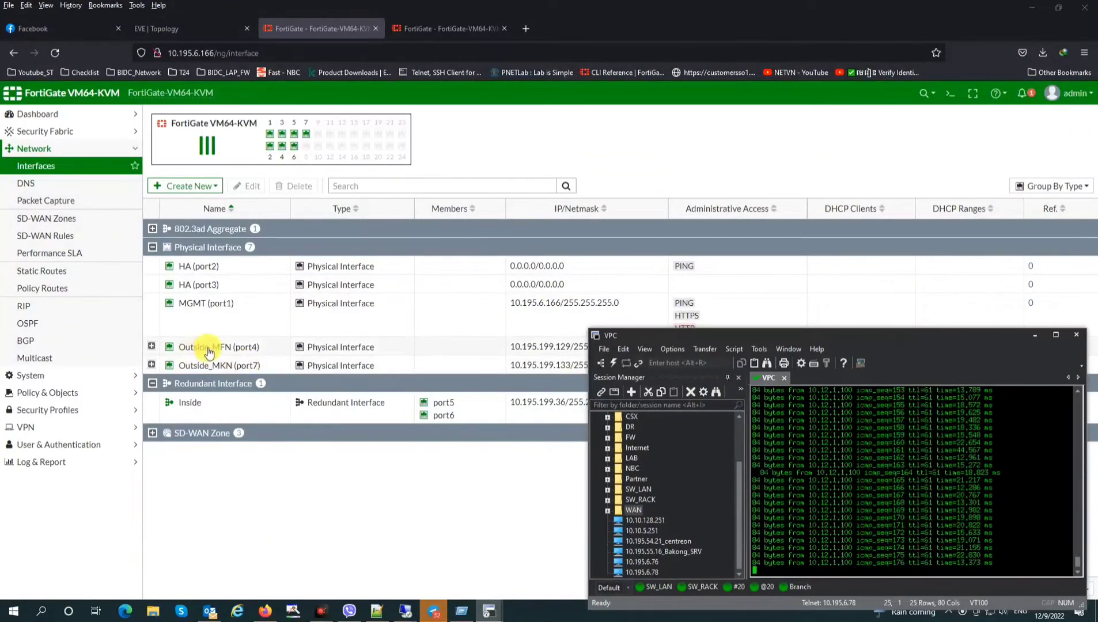
Expand Outside_MFN and Outside_MKN to reveal their tunnel interfaces
left_click(151, 346)
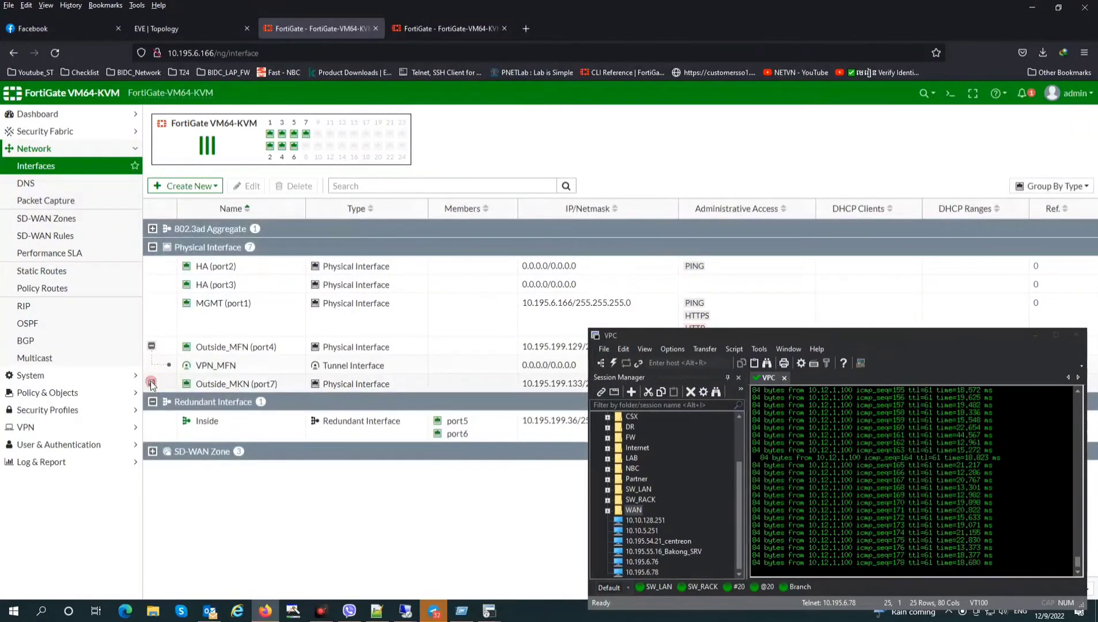
left_click(152, 383)
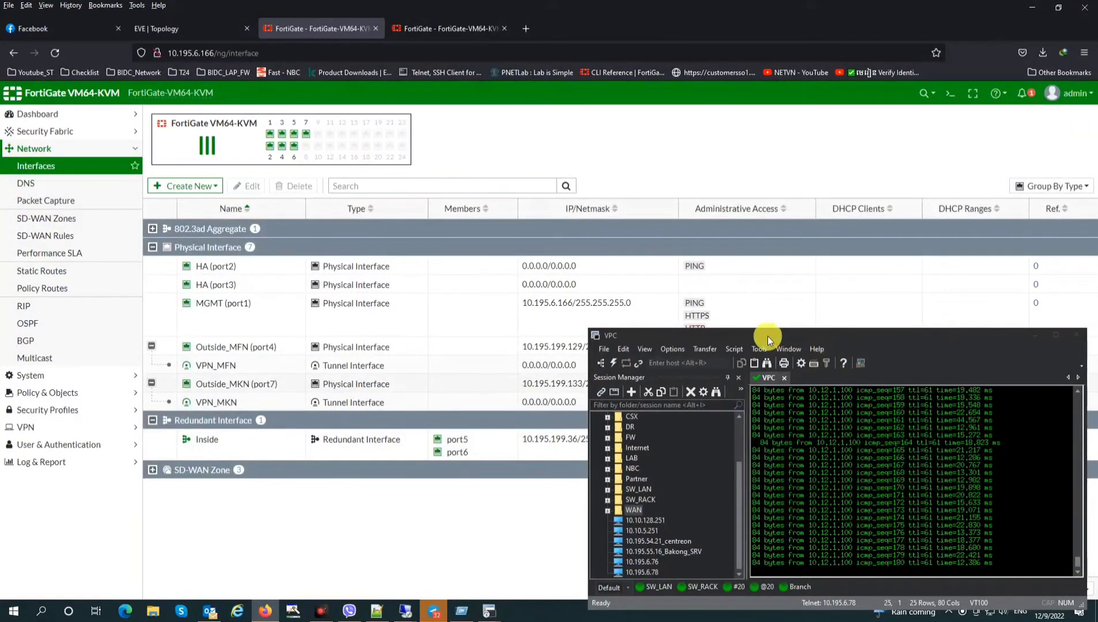
mouse_move(767, 336)
left_mouse_down()
mouse_move(804, 337)
mouse_move(729, 318)
mouse_move(765, 316)
left_mouse_up()
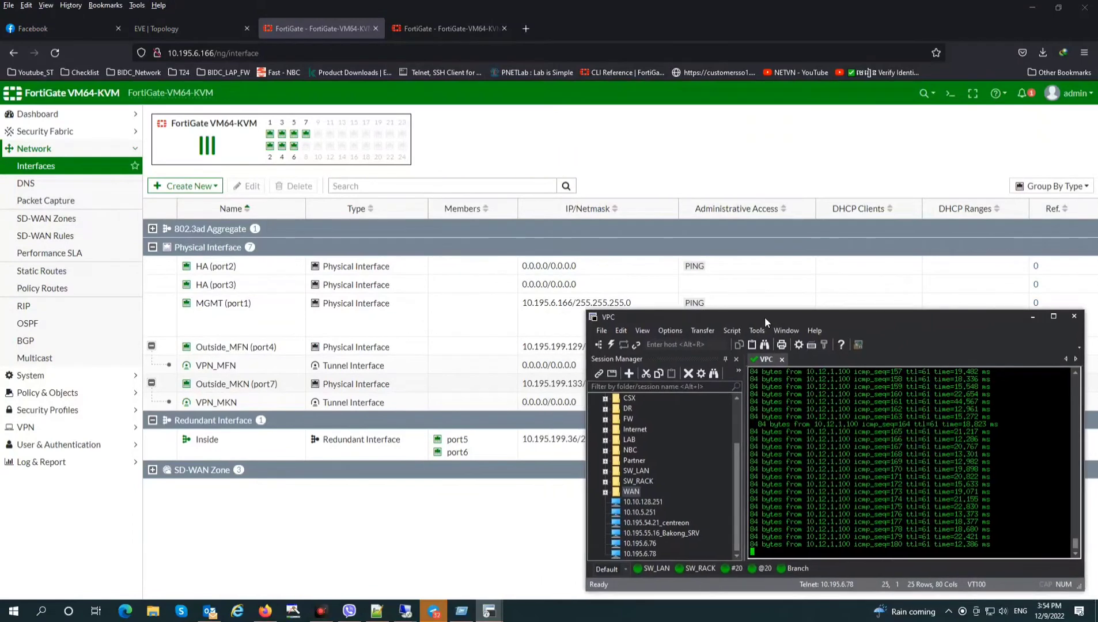
Start a new Performance SLA, then discard it, leaving only Default_AWS
left_click(66, 260)
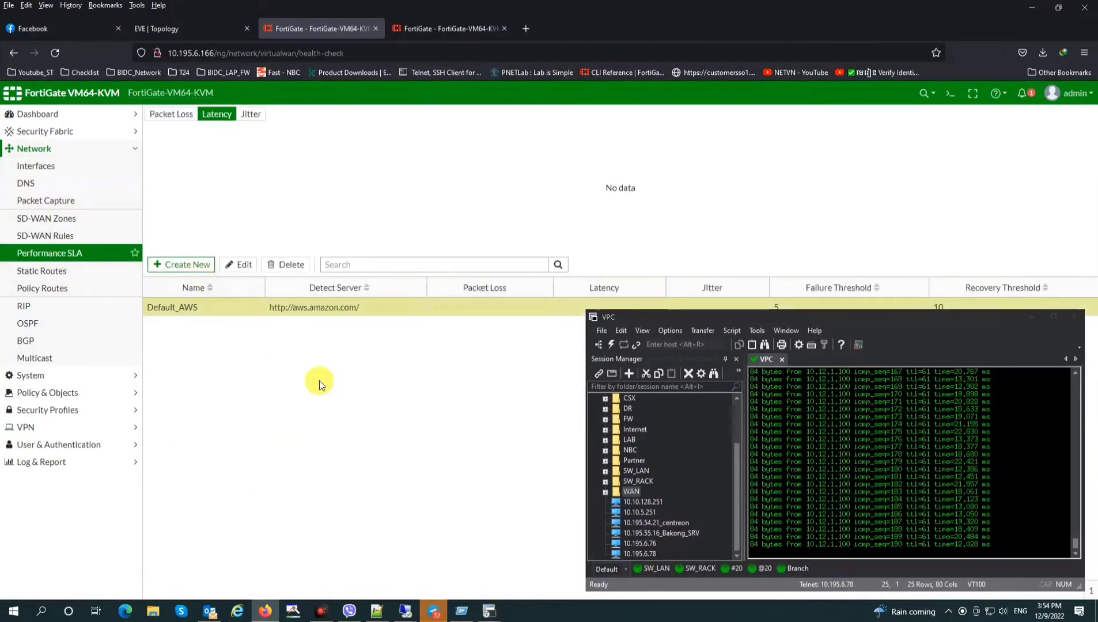
left_click(176, 264)
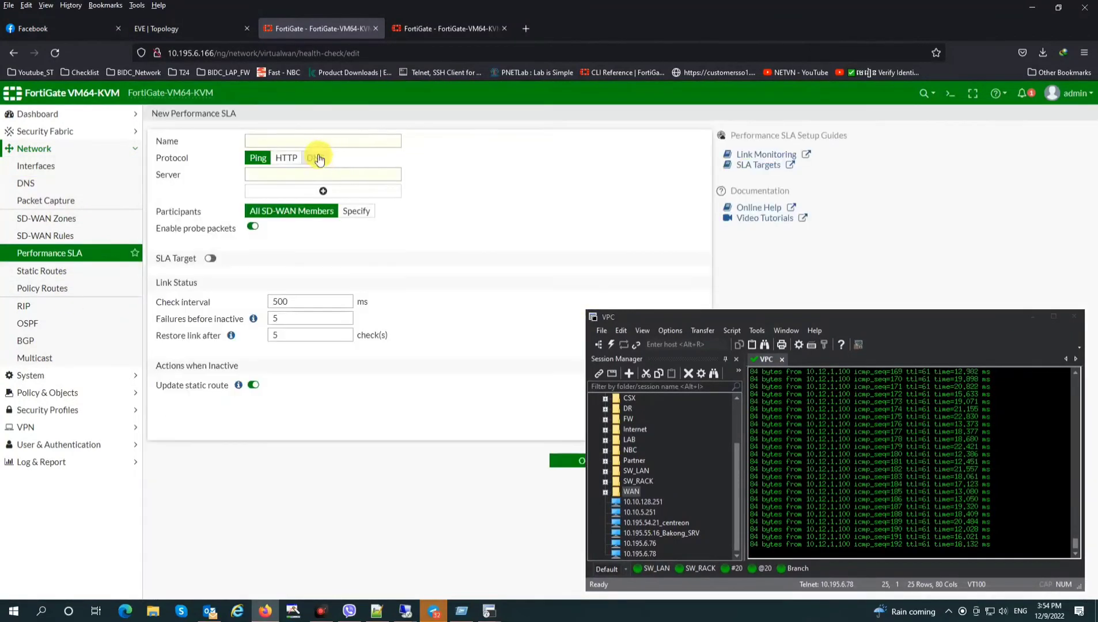
left_click(293, 142)
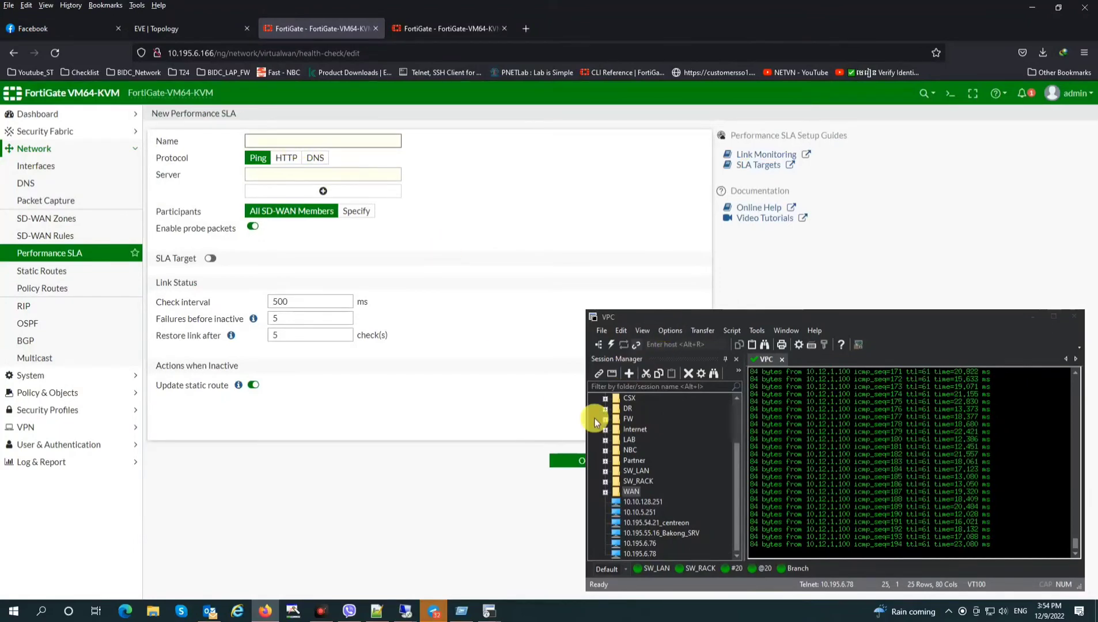
left_click(1043, 319)
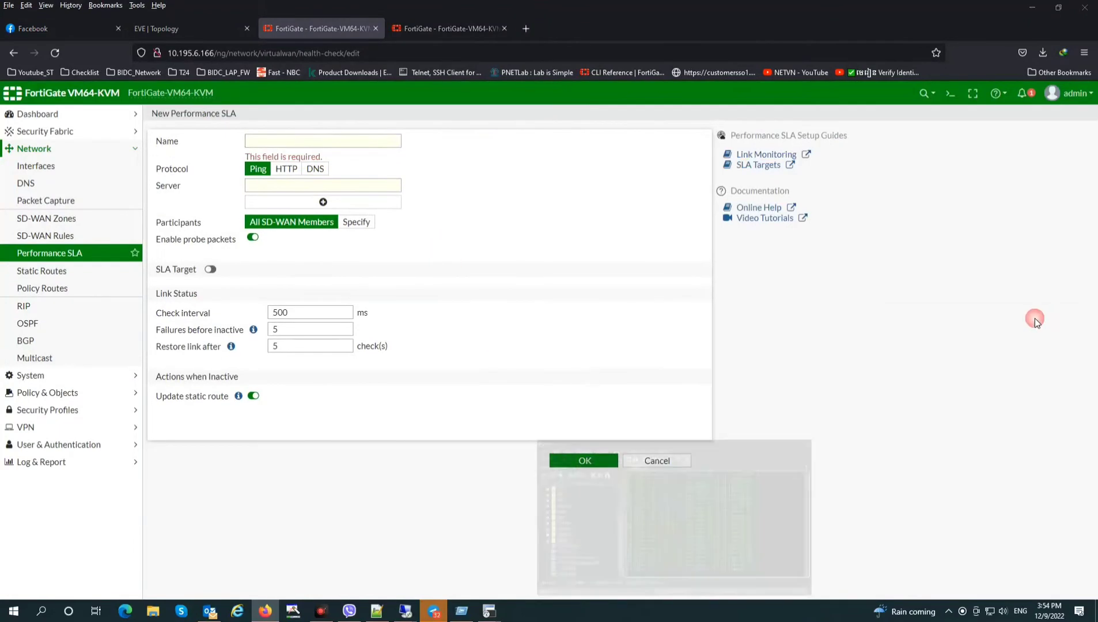
left_click(671, 459)
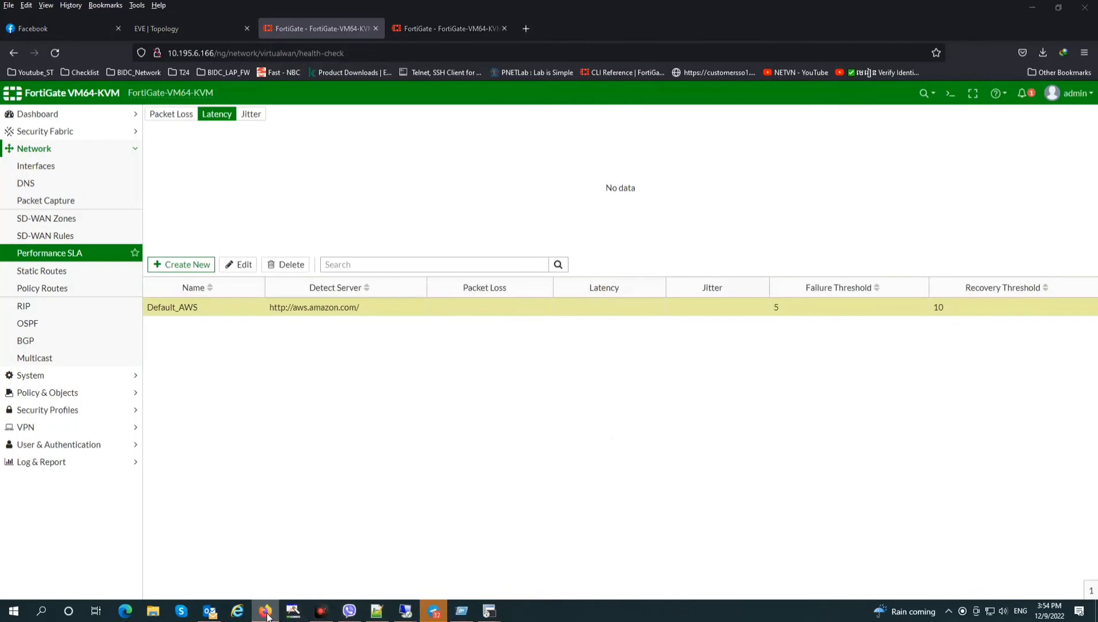
Restore the browser and ping terminal windows and return to the Interfaces list
left_click(266, 609)
left_click(264, 613)
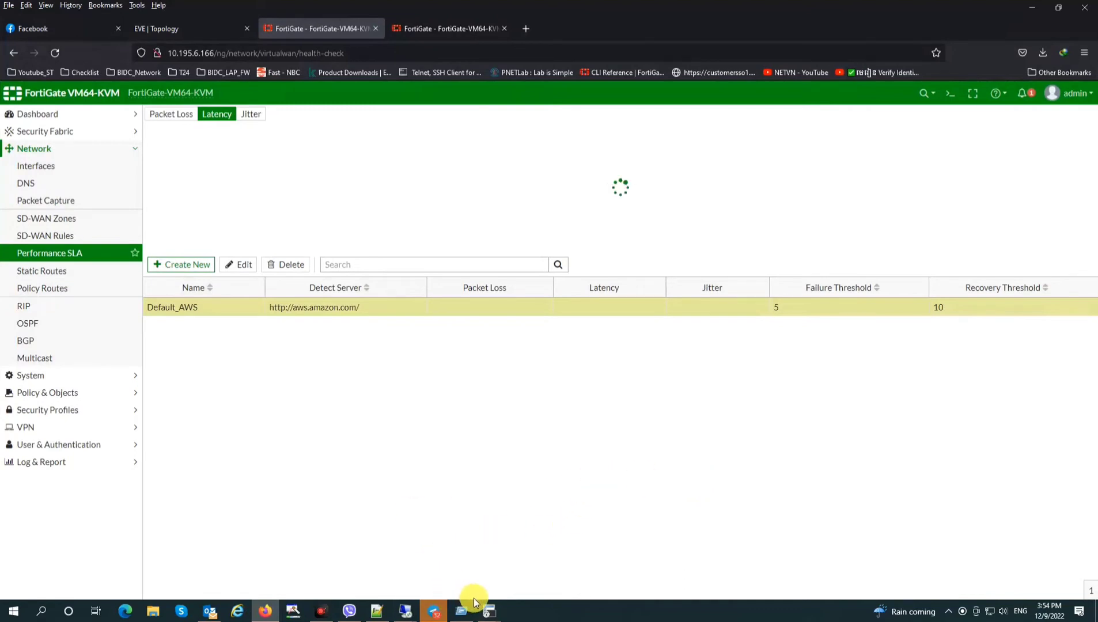
mouse_move(473, 598)
left_click(436, 568)
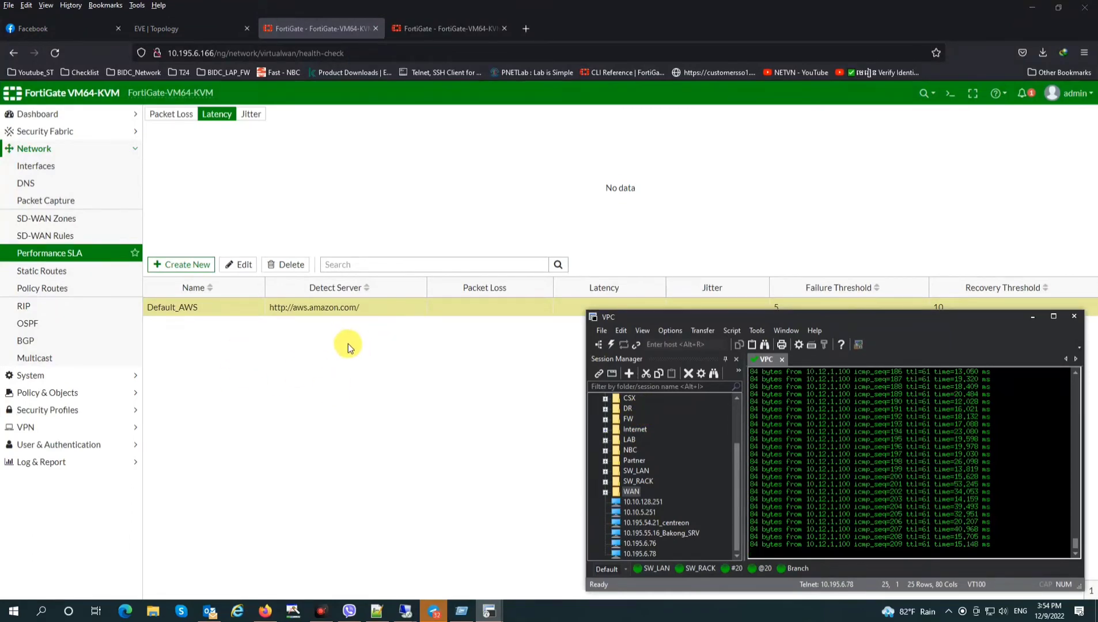
left_click(54, 167)
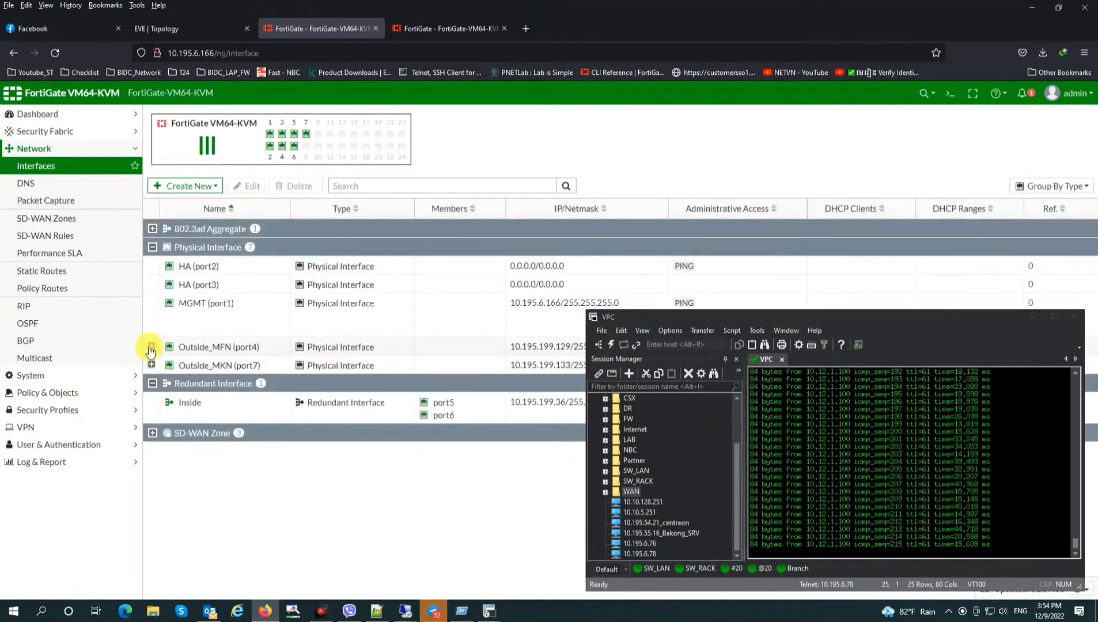
Disable Outside_MFN (port4) and watch pings to 10.12.1.100 begin timing out
left_click(152, 345)
left_click(152, 383)
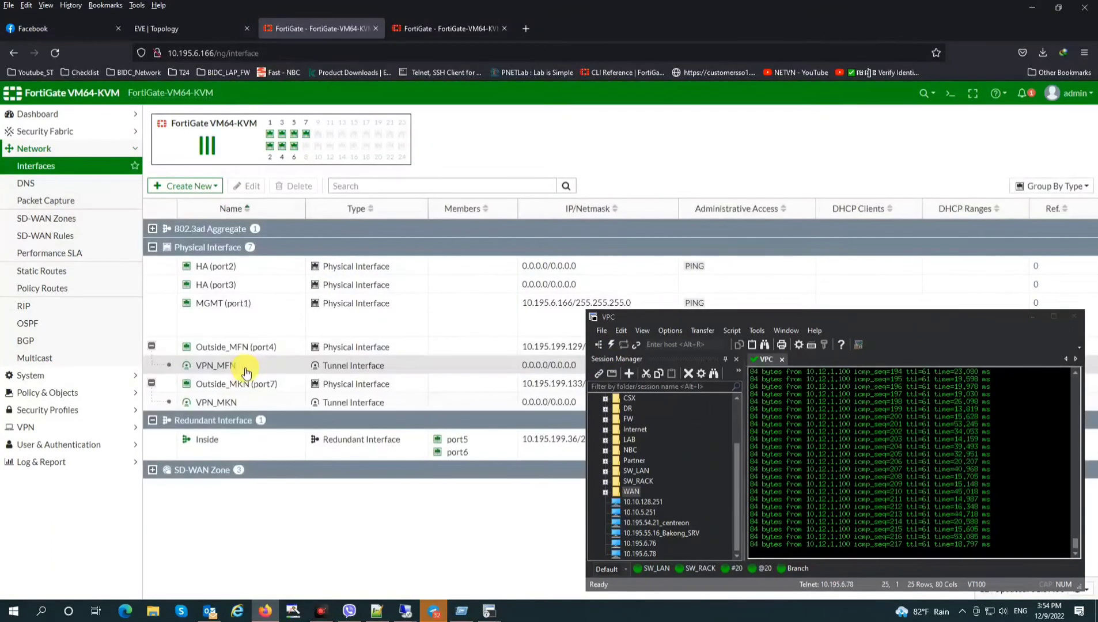
left_click(244, 352)
right_click(244, 355)
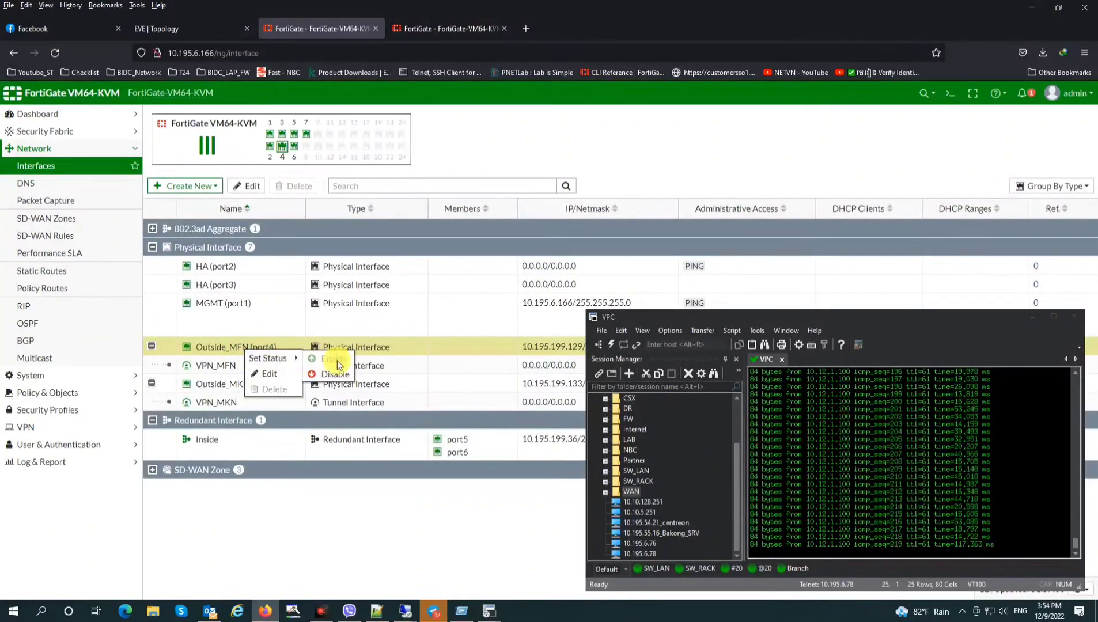
left_click(337, 360)
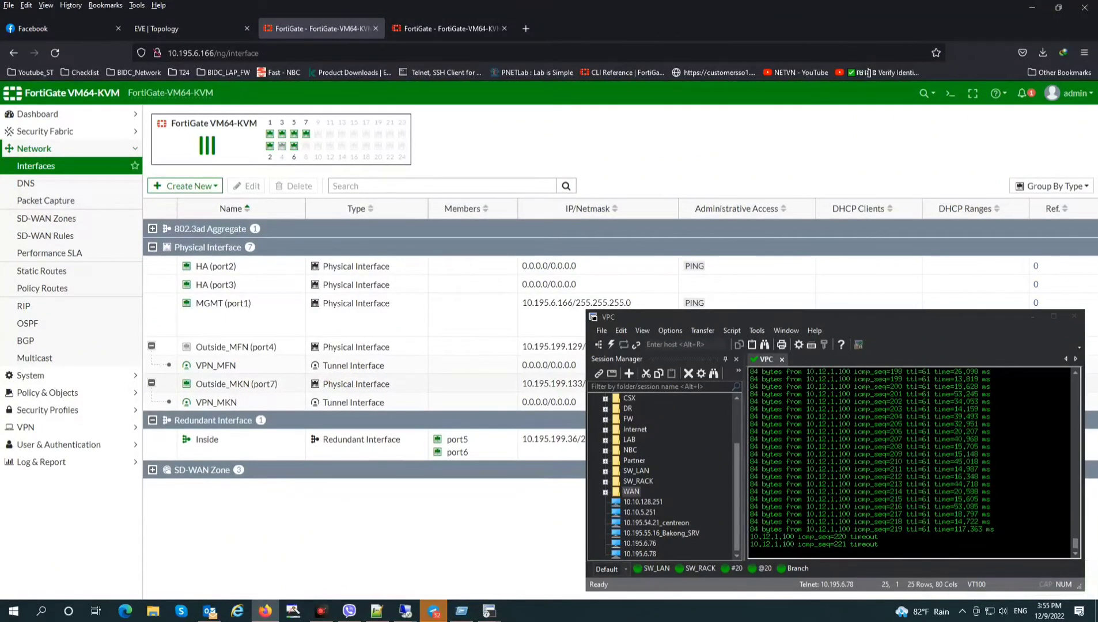
left_click(489, 611)
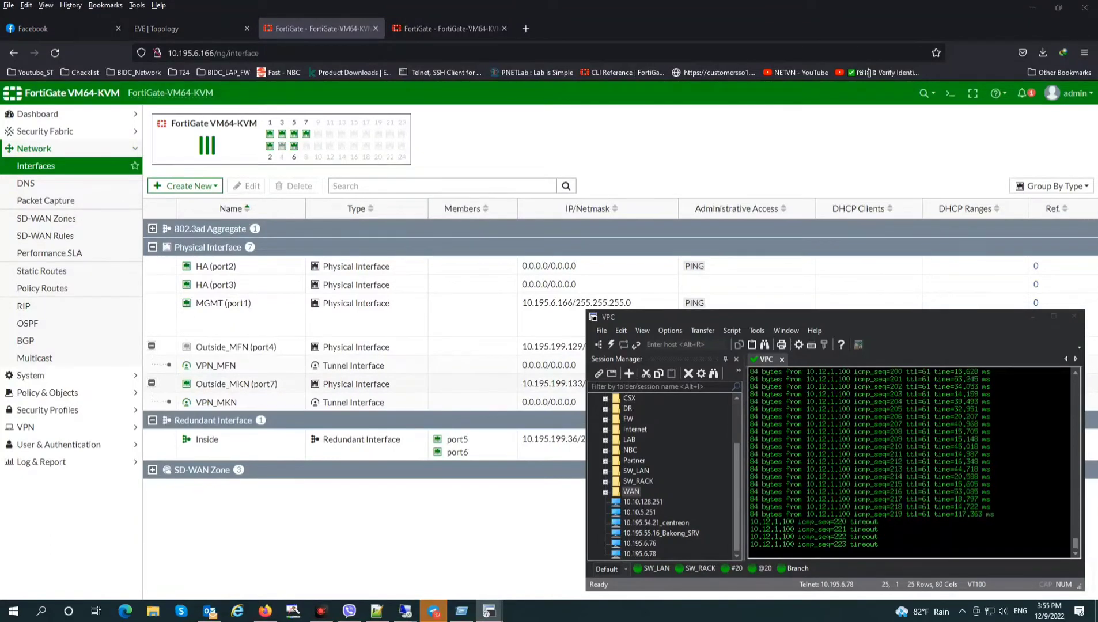
left_click(725, 360)
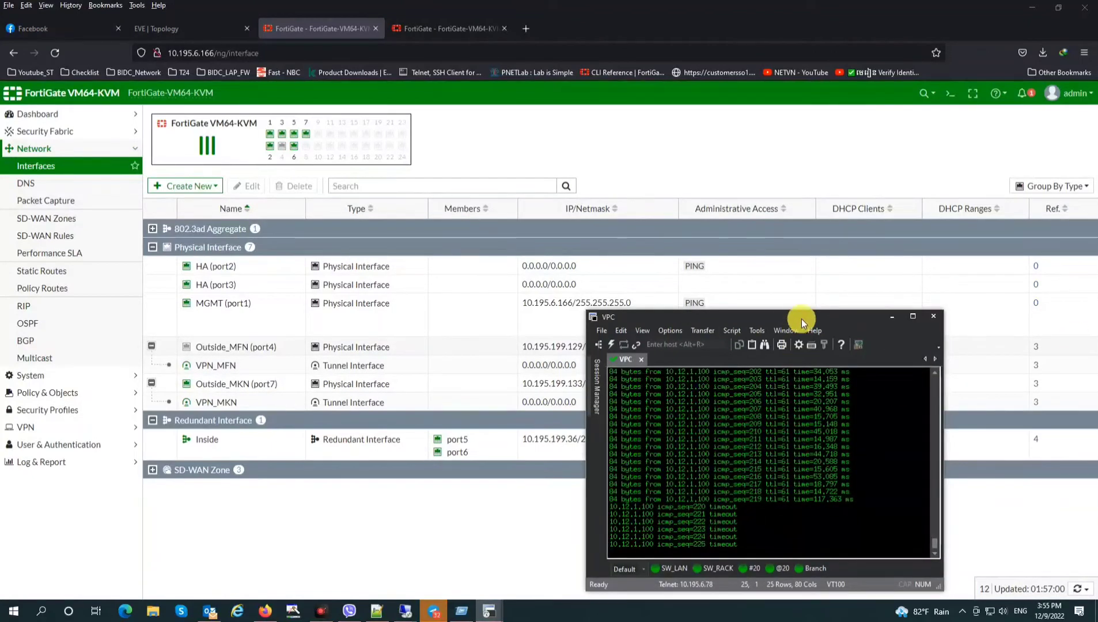
Arrange the two VPC terminal windows side by side
left_click_drag(775, 324, 729, 318)
left_click_drag(1097, 288, 985, 317)
left_click_drag(750, 310, 629, 303)
left_click_drag(951, 315, 853, 303)
left_click(962, 519)
In the second VPC, stop the ping, run 'show ip', and start 'ping 10.195.7.77 -t'
key("ctrl+c")
key("Return")
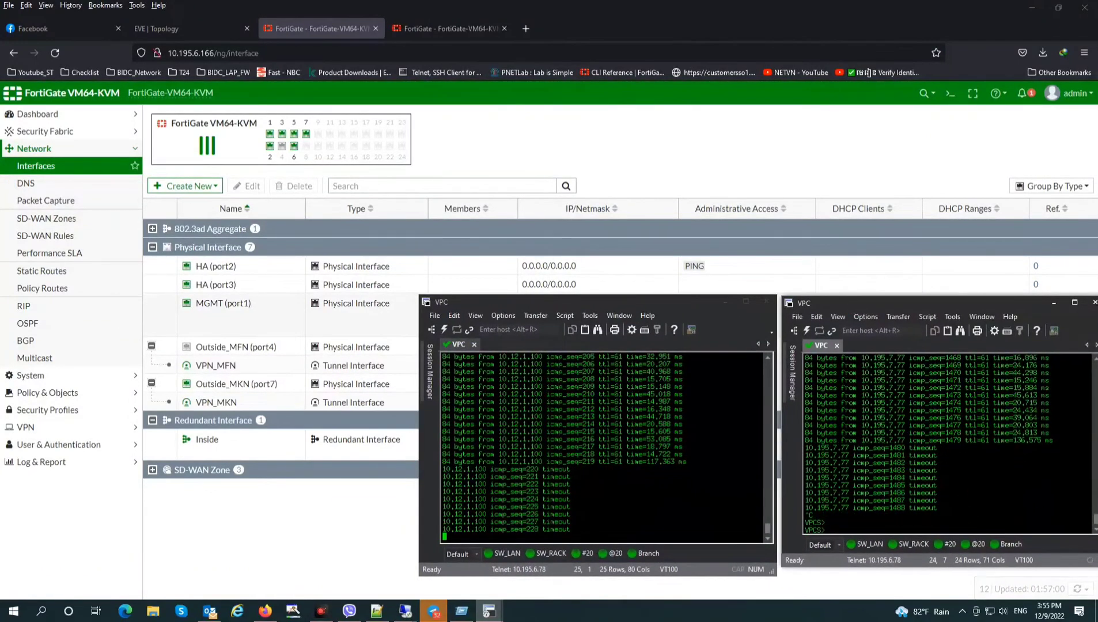
type("show ip")
key("Return")
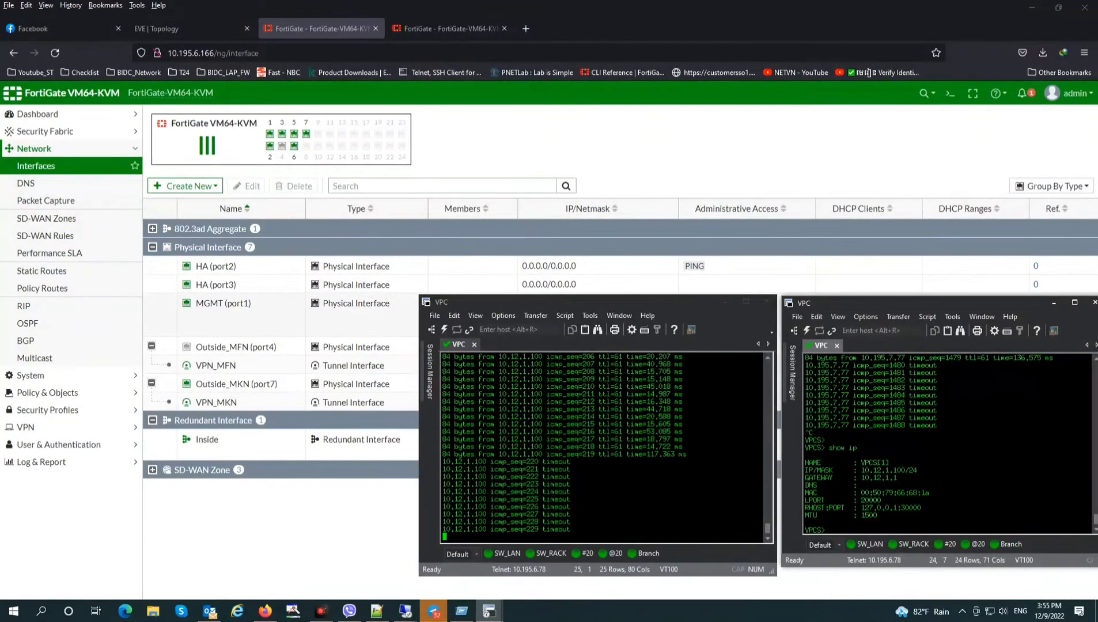
type("ping ")
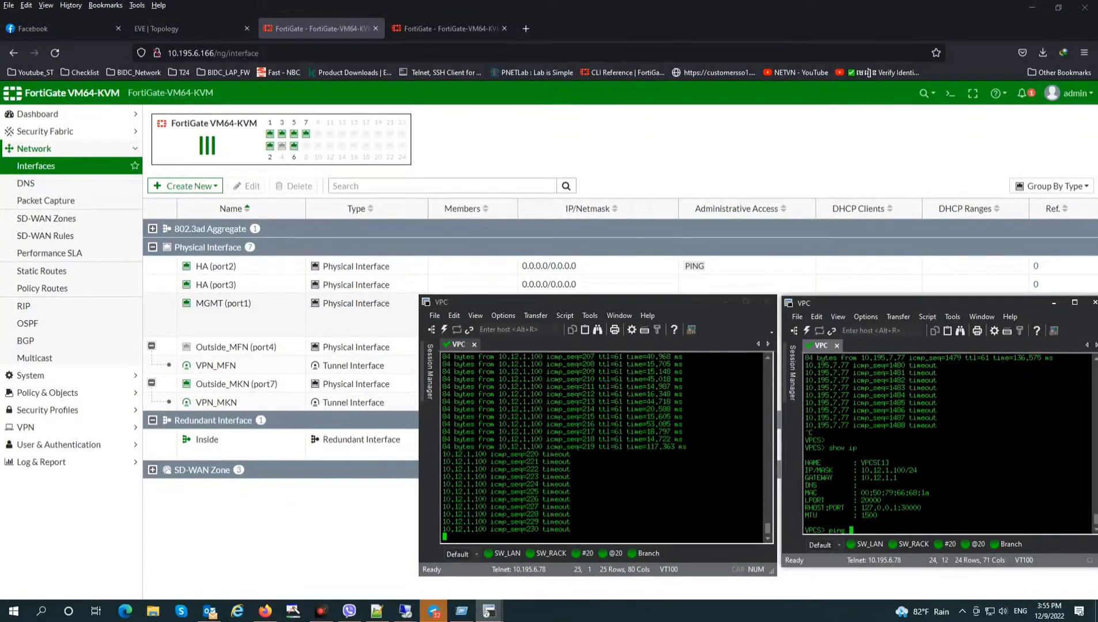
type("10.195.7.")
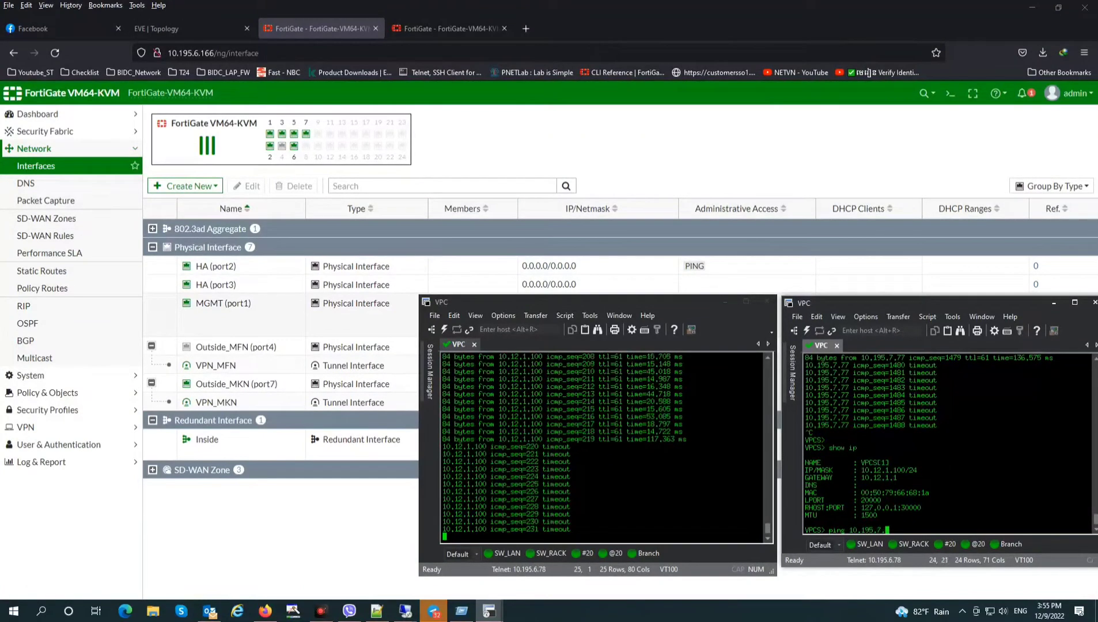
type("77 -t")
key("Return")
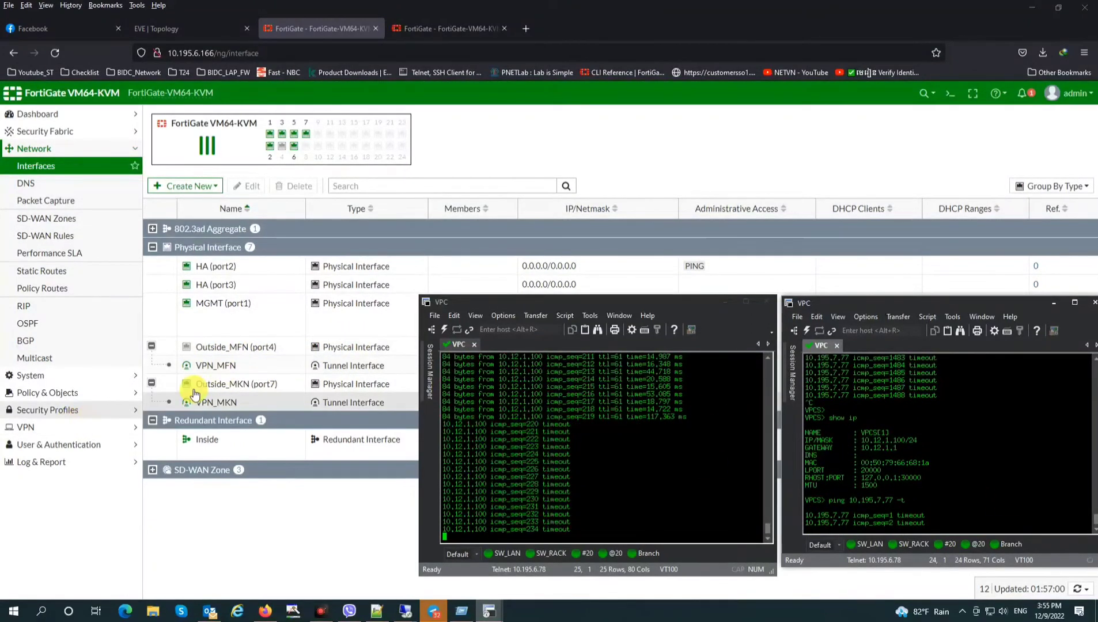
Re-enable the Outside_MFN (port4) interface
left_click(229, 354)
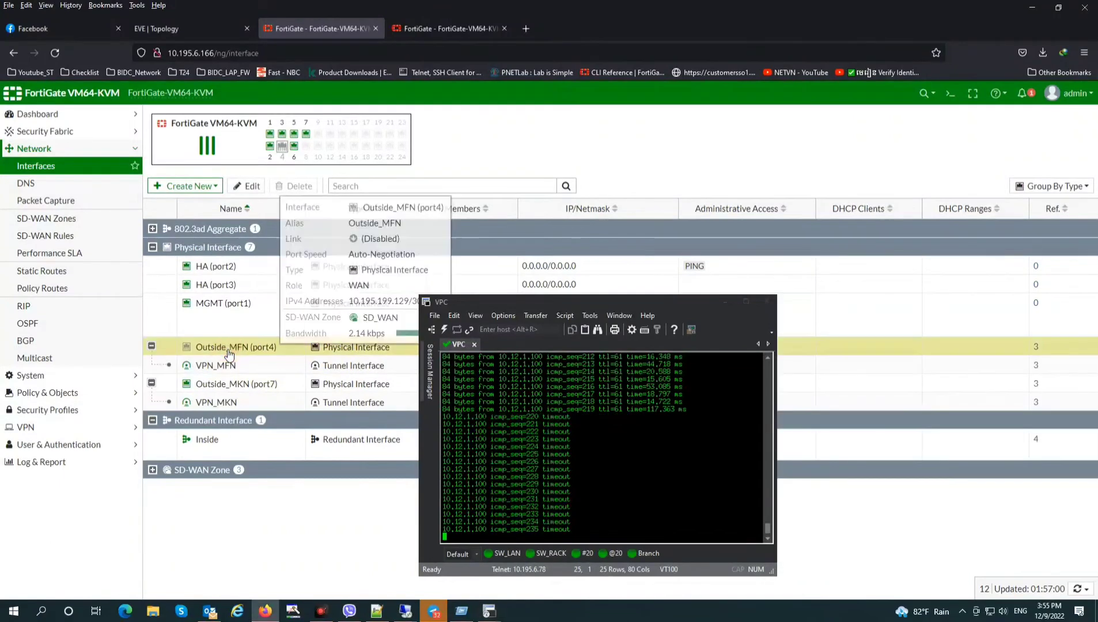
right_click(227, 356)
left_click(306, 360)
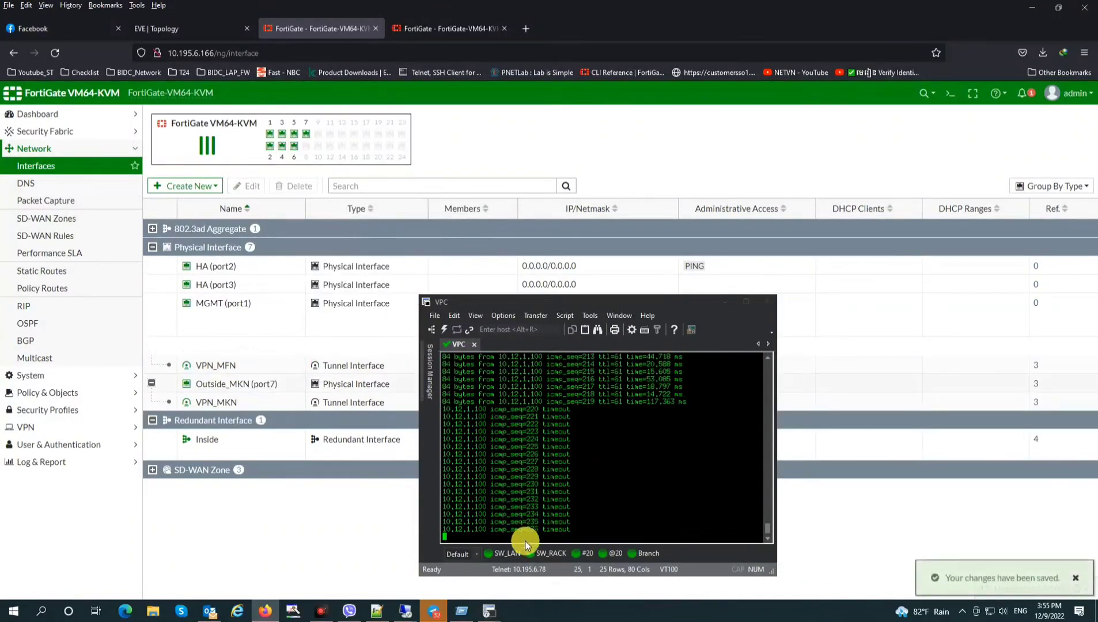
Confirm the second VPC terminal's pings get replies again, then go to Performance SLA
mouse_move(489, 609)
left_click(551, 568)
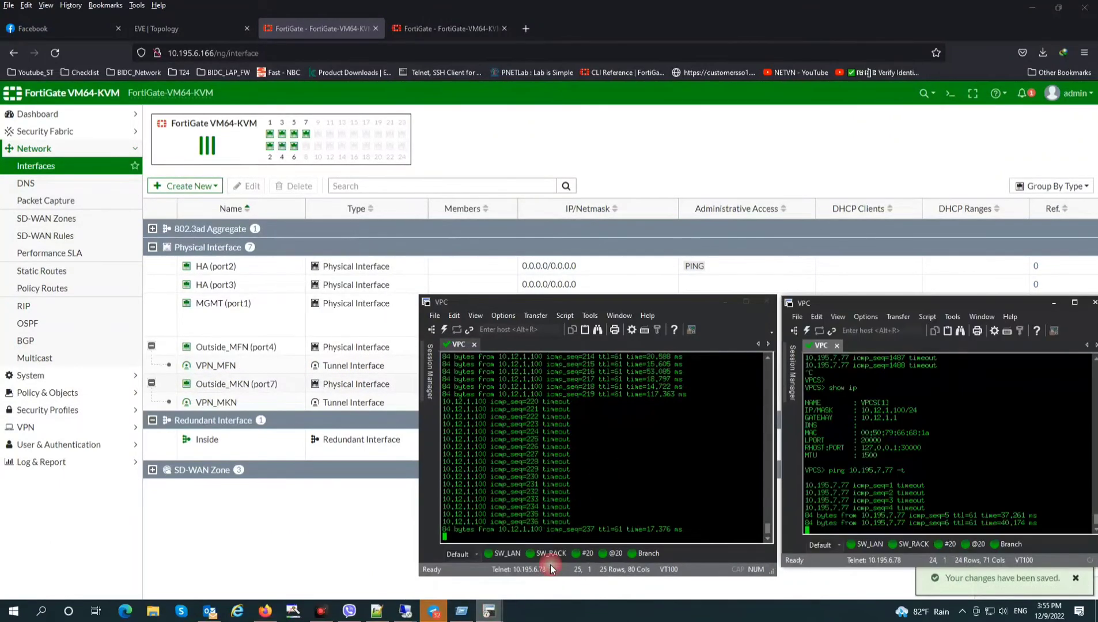
left_click(842, 318)
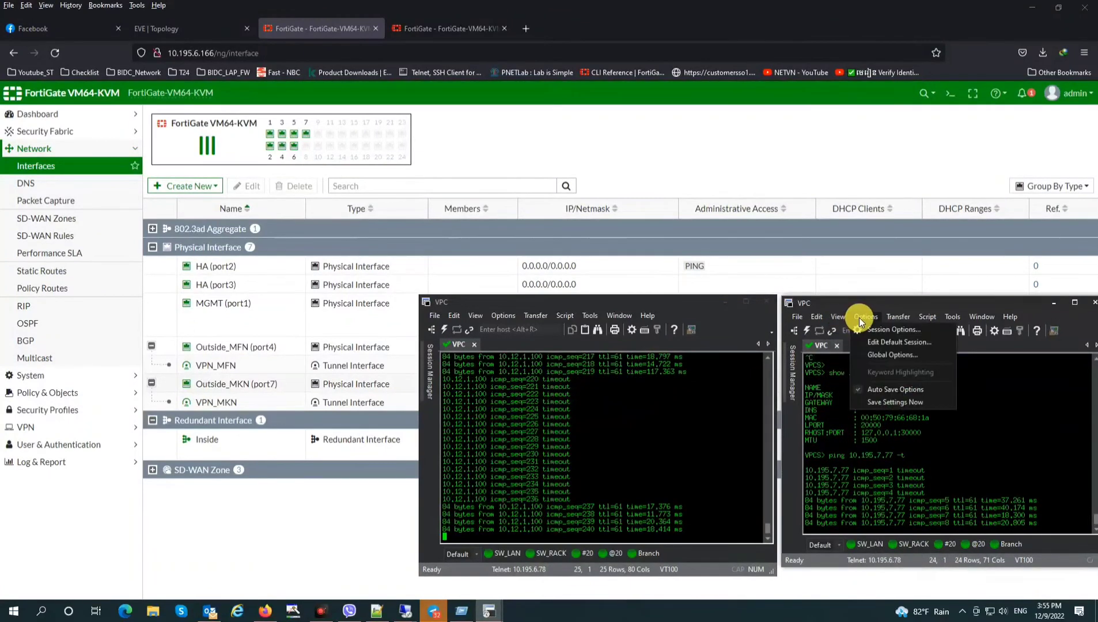
left_click(867, 546)
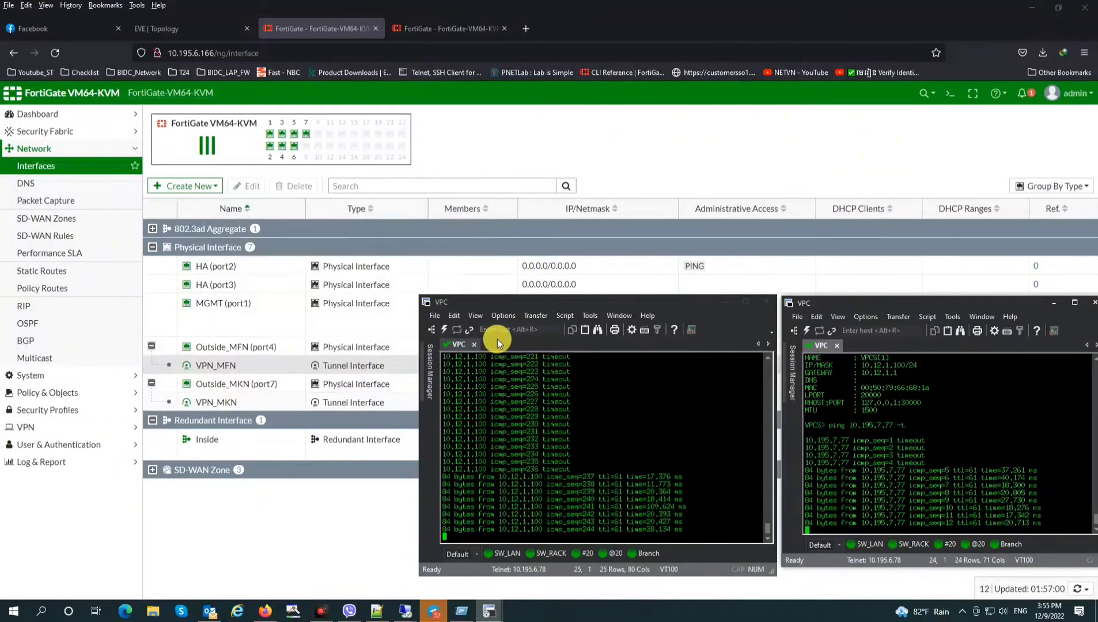
left_click(50, 254)
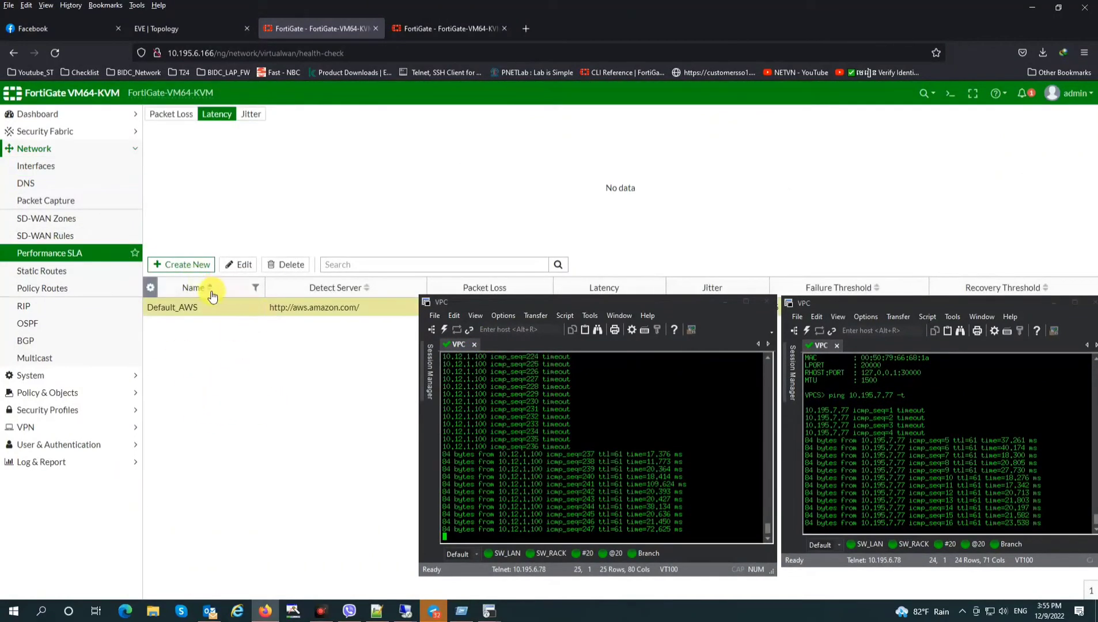
Create a new Performance SLA named 'SLA' that pings server 10.12.1.100
left_click(175, 264)
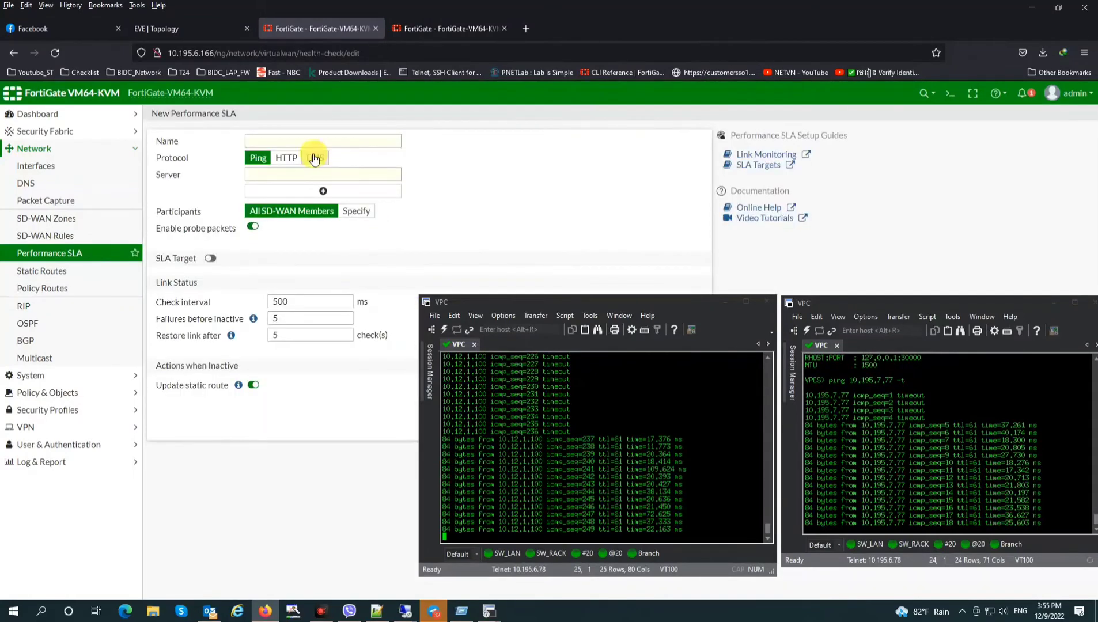
left_click(294, 142)
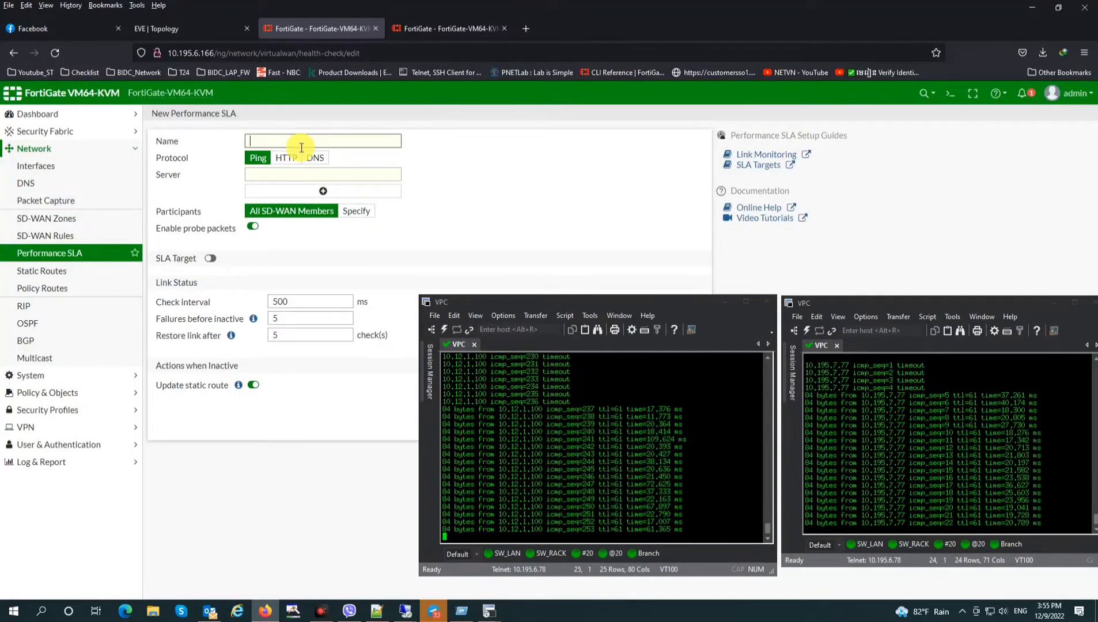
type("8")
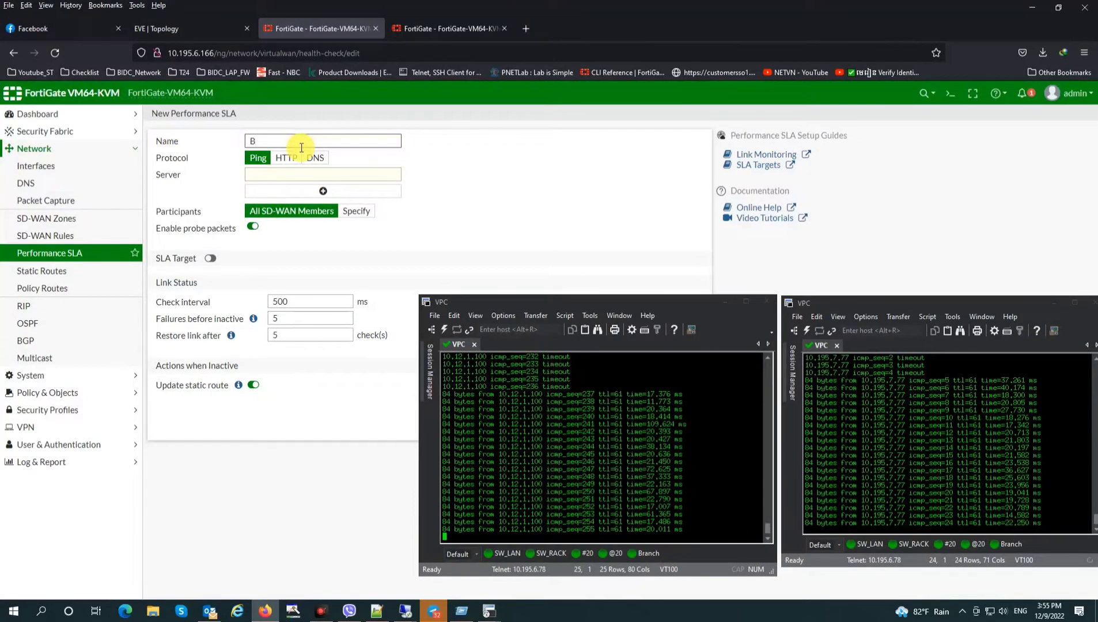
key("BackSpace")
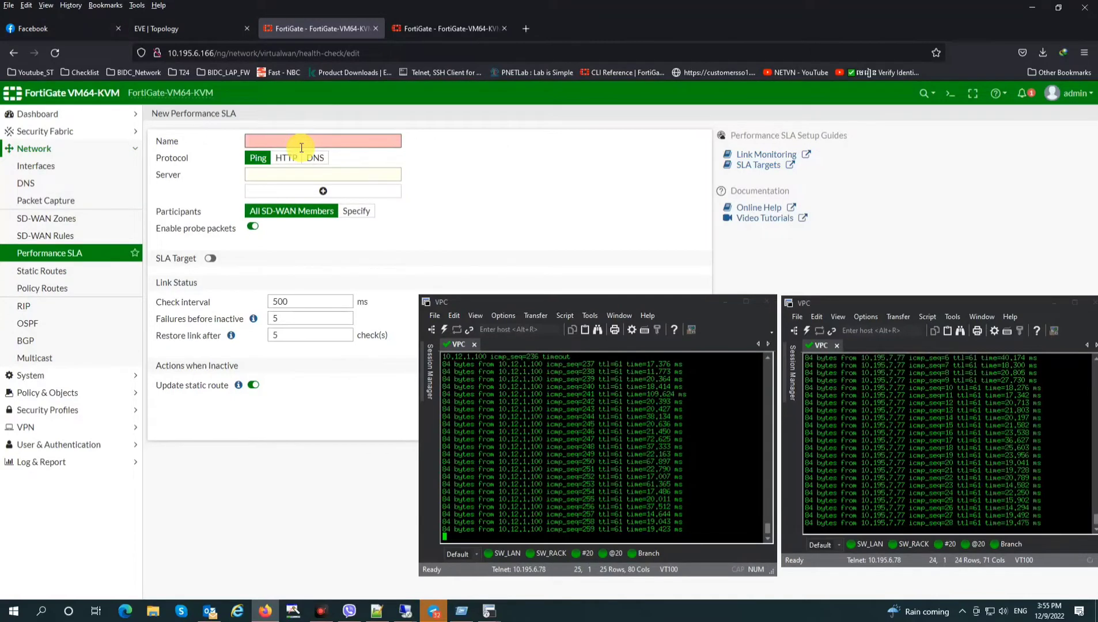
type("SLA")
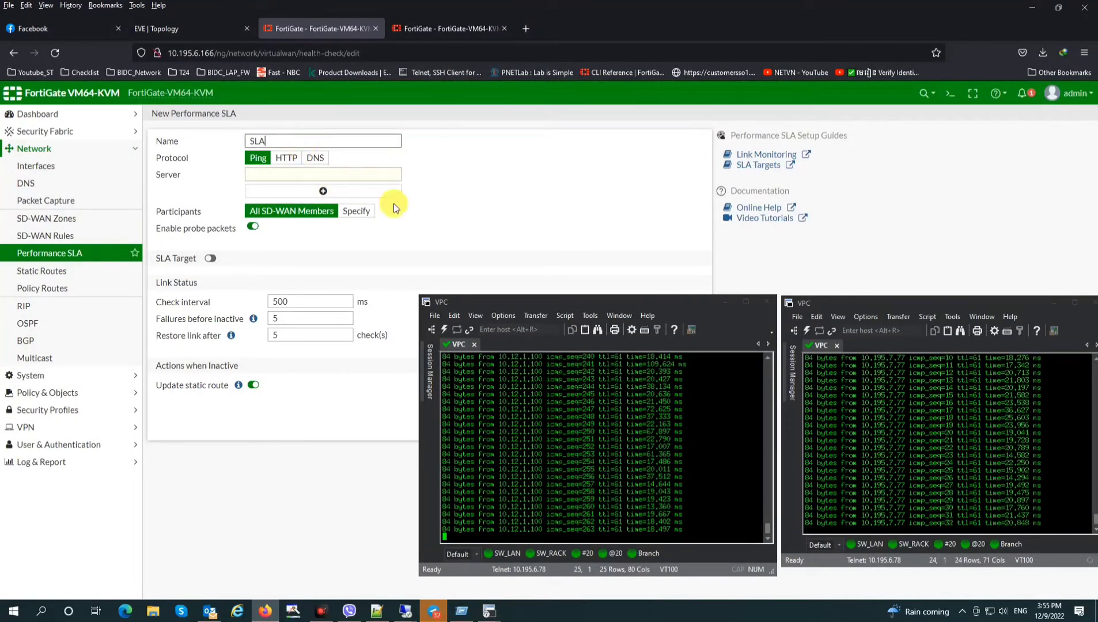
left_click(311, 177)
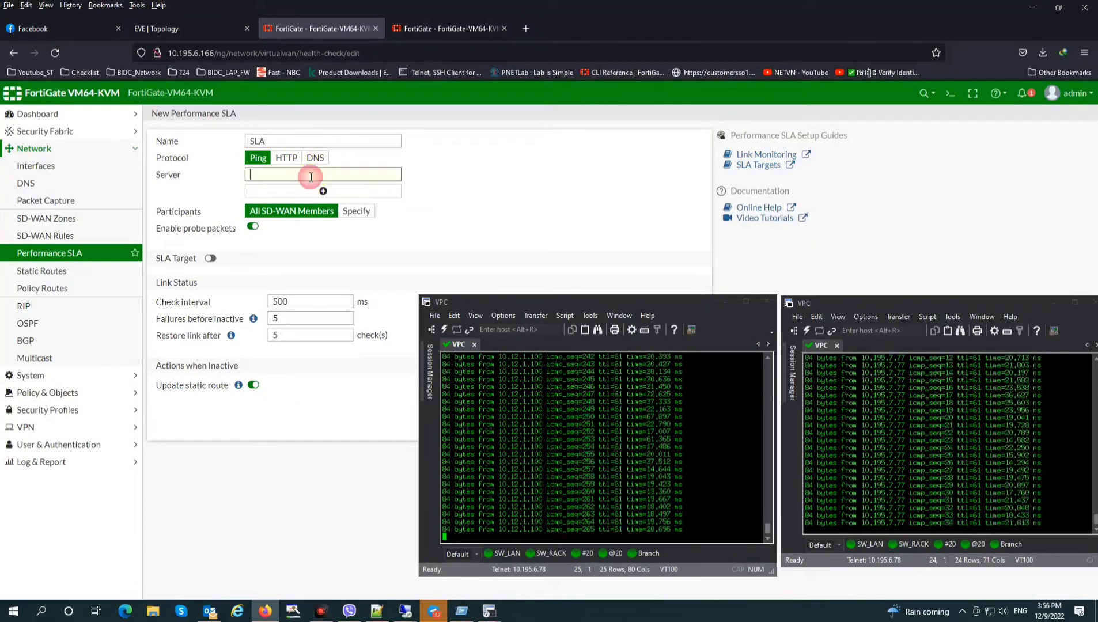
type("10.12.1")
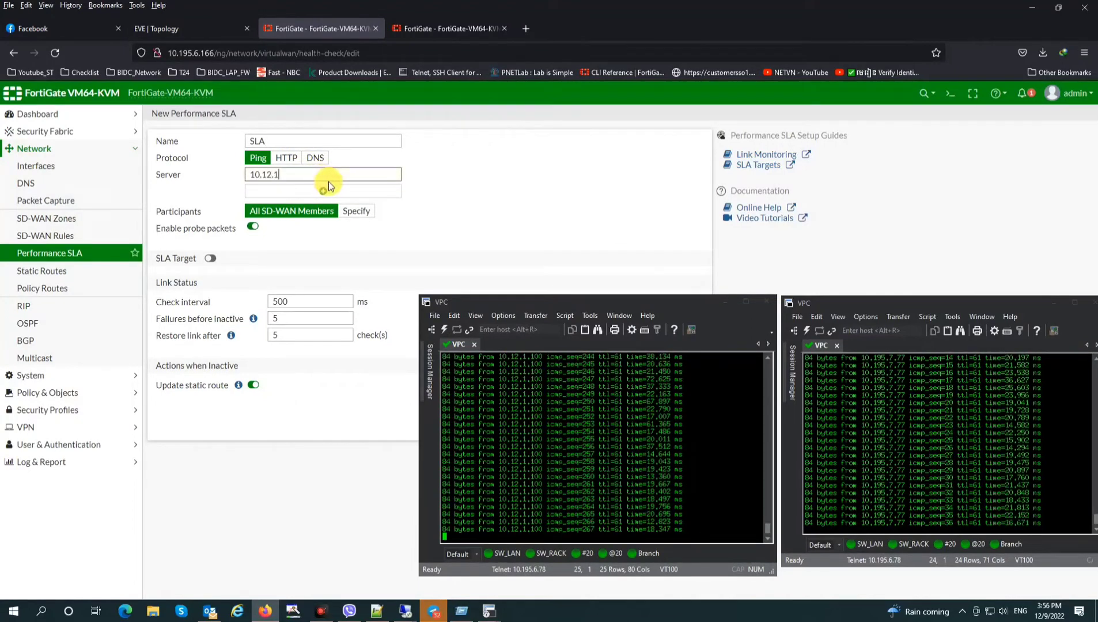
type(".77")
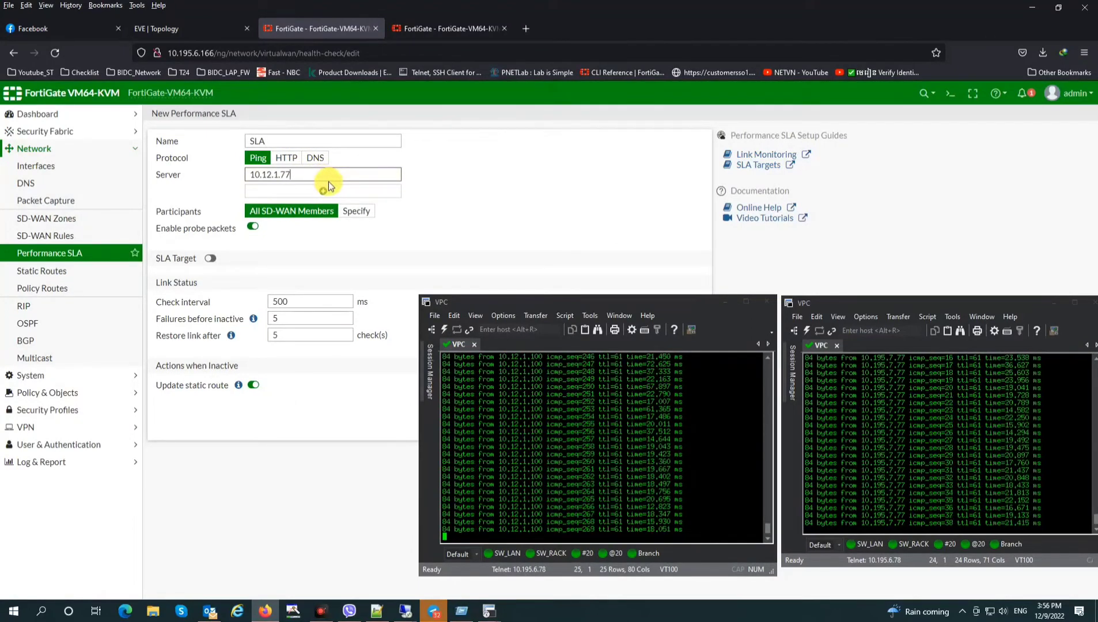
key("BackSpace")
key("BackSpace")
type("100")
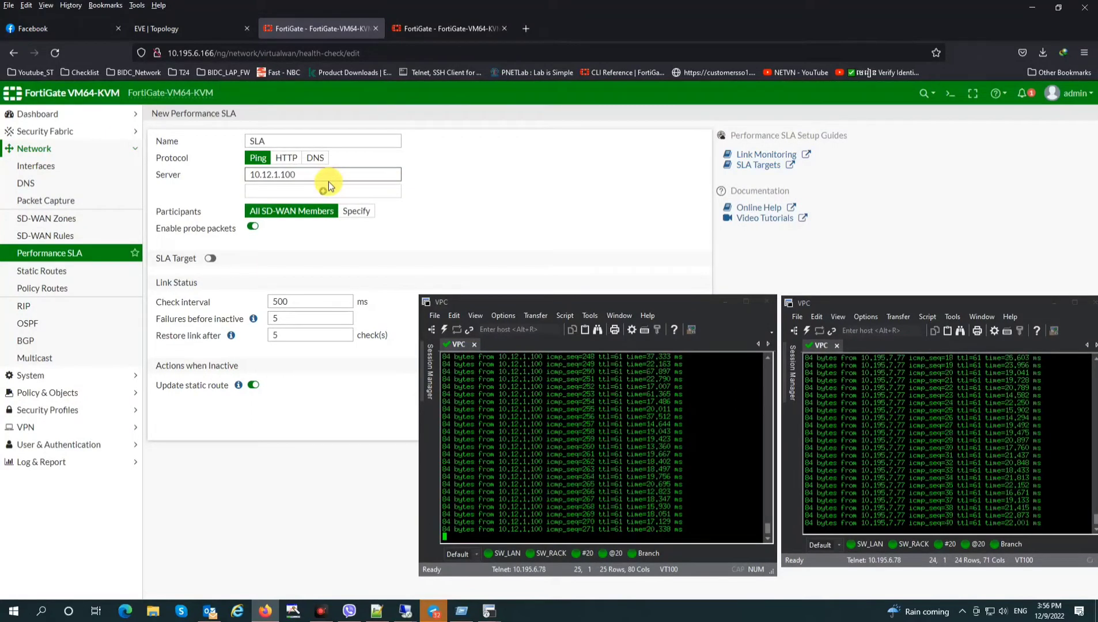
left_click(603, 198)
Limit participants to VPN_MFN and VPN_MKN, enable SLA targets with 10 ms jitter, and save
left_click(357, 211)
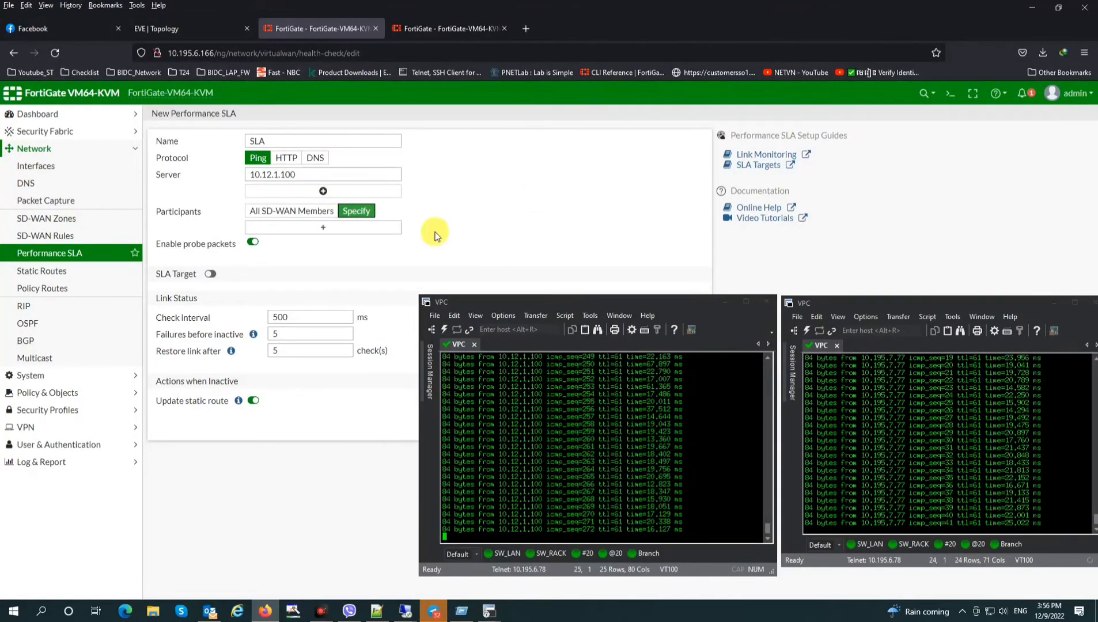
left_click(293, 228)
left_click(613, 202)
left_click(610, 215)
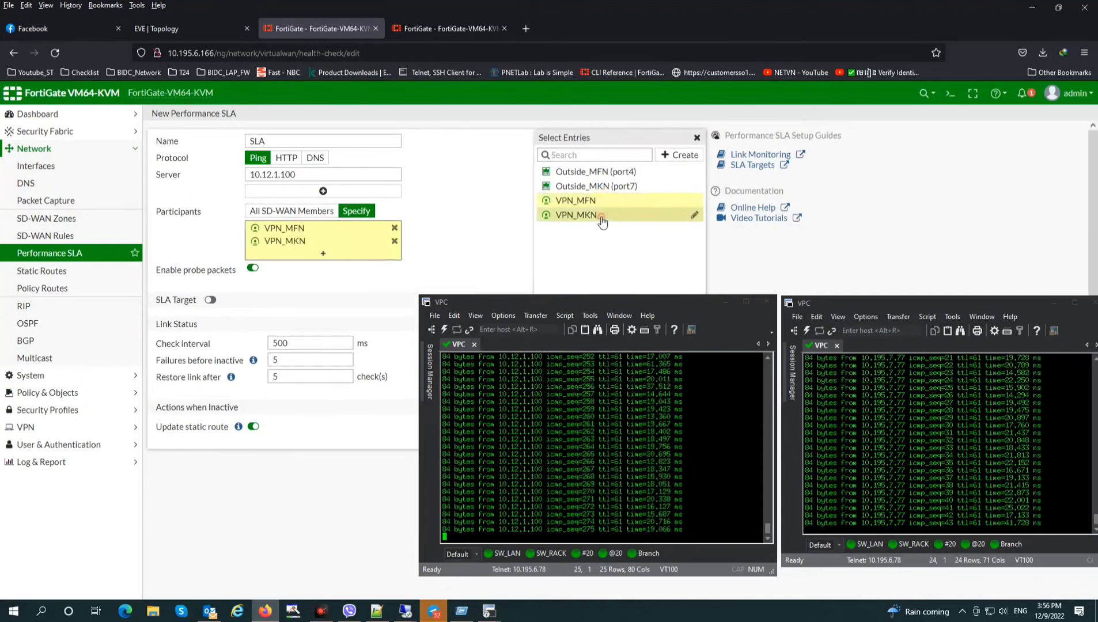
left_click(210, 300)
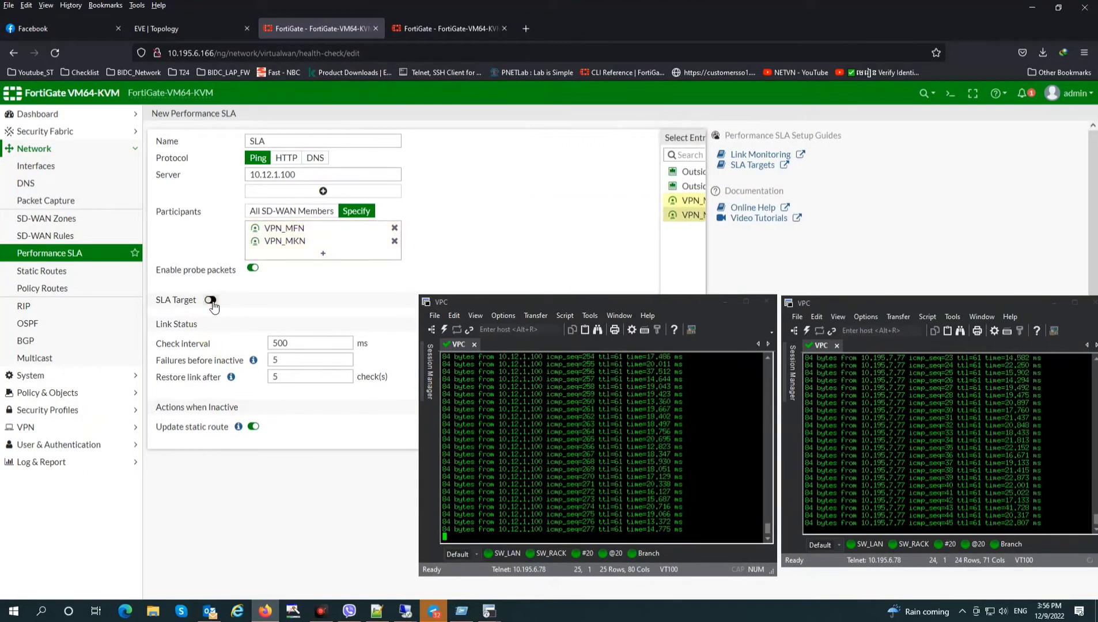
left_click(260, 318)
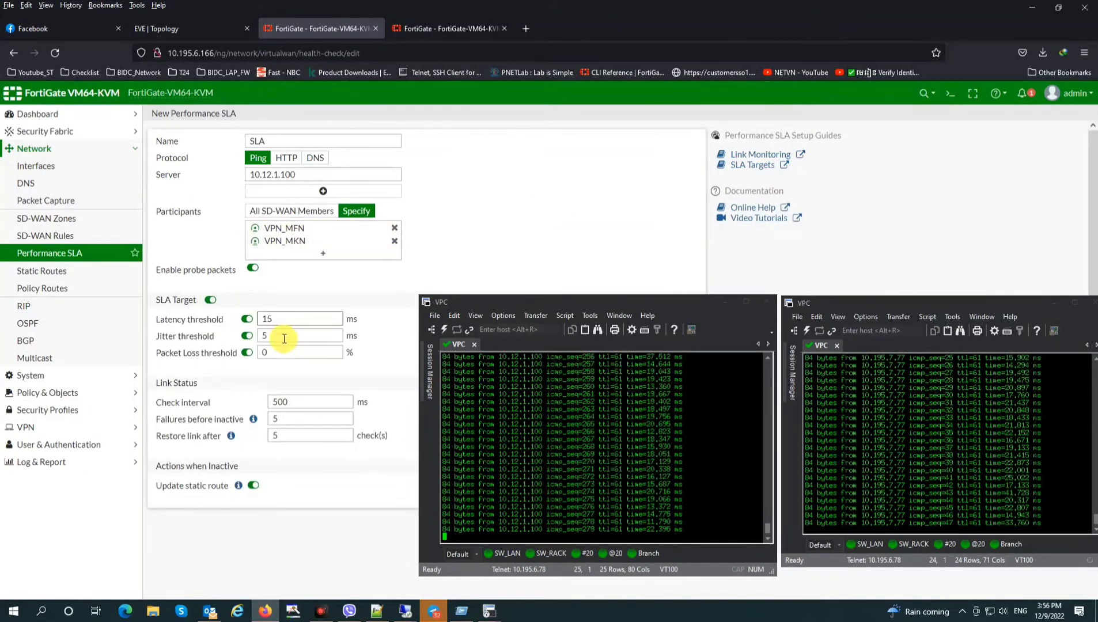
left_click(228, 336)
type("10")
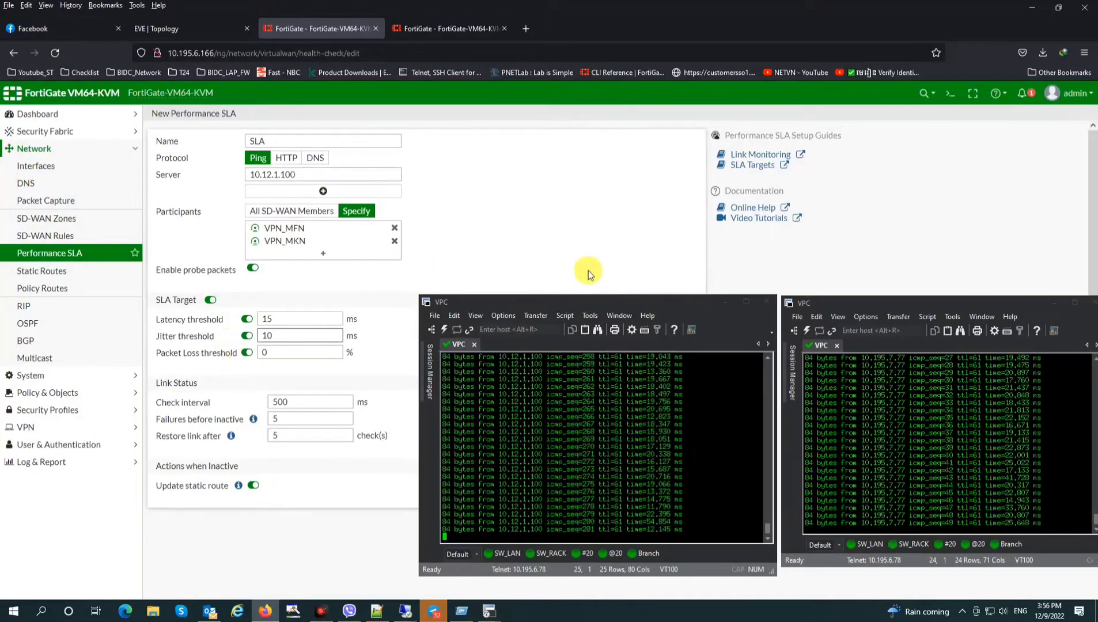
left_click_drag(674, 305, 923, 295)
left_click(584, 528)
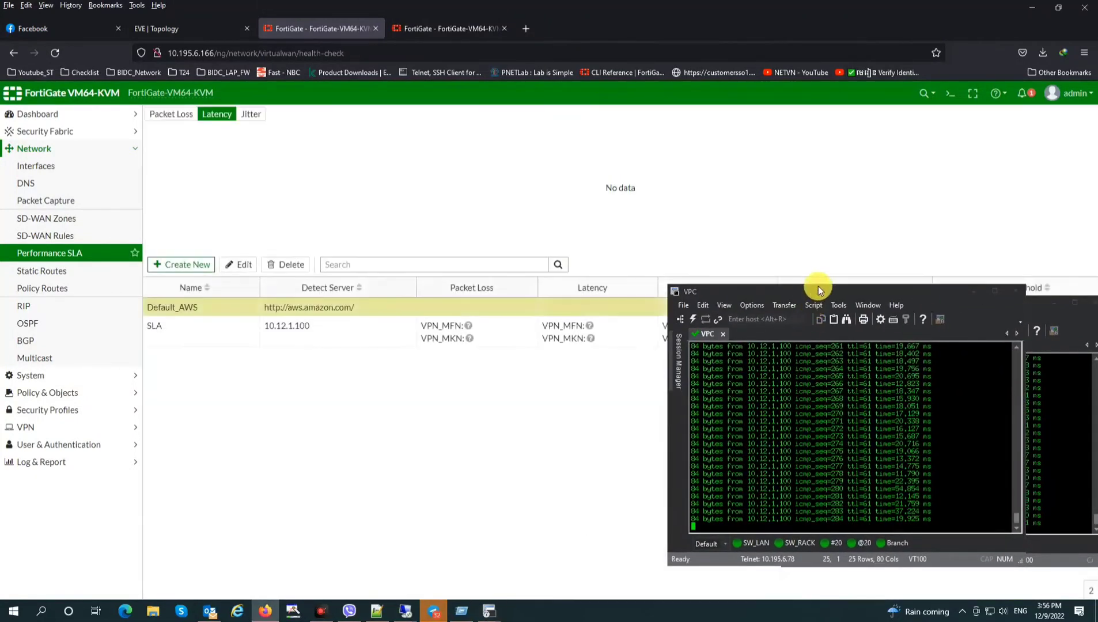
Reposition the ping terminal windows below the SLA list to uncover its threshold columns
left_click_drag(819, 286, 613, 298)
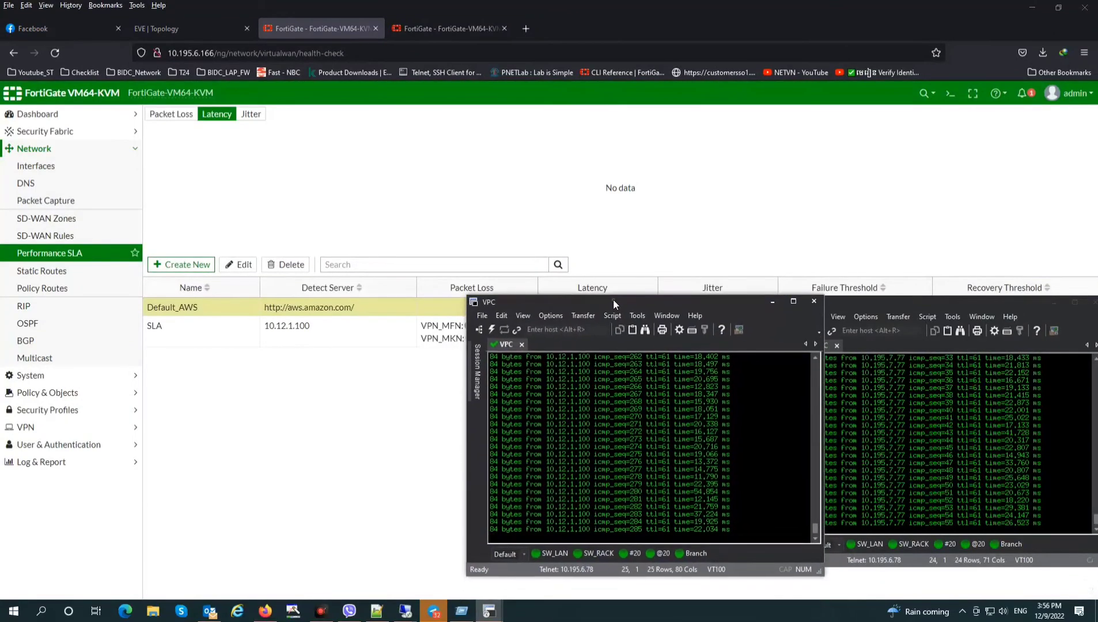
left_click_drag(894, 301, 922, 306)
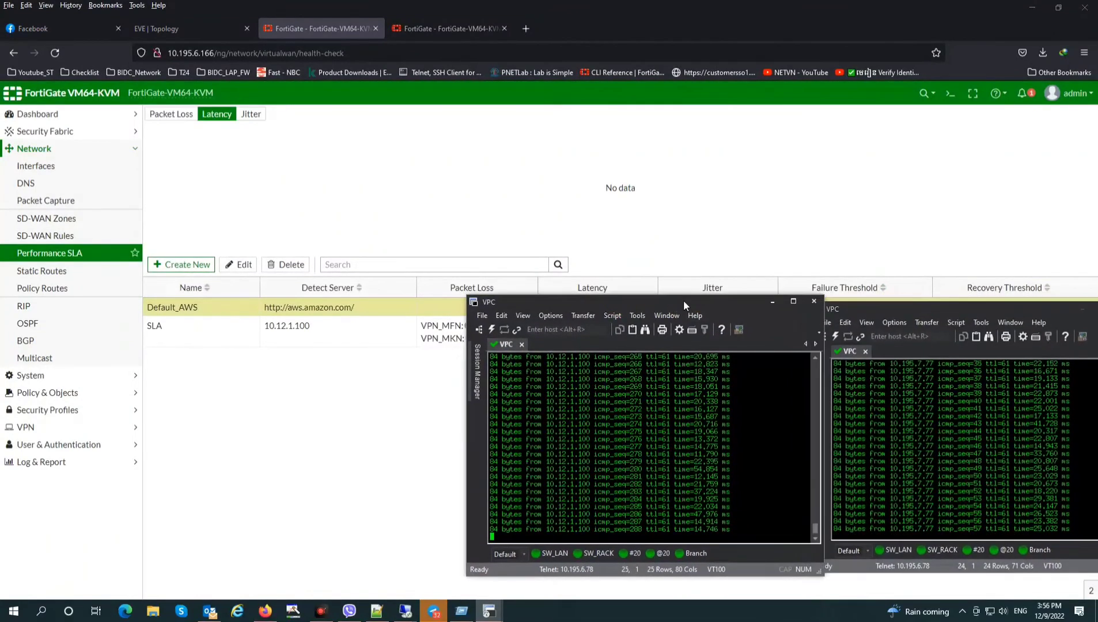
left_click_drag(683, 300, 645, 349)
left_click_drag(887, 310, 876, 349)
left_click_drag(674, 350, 668, 367)
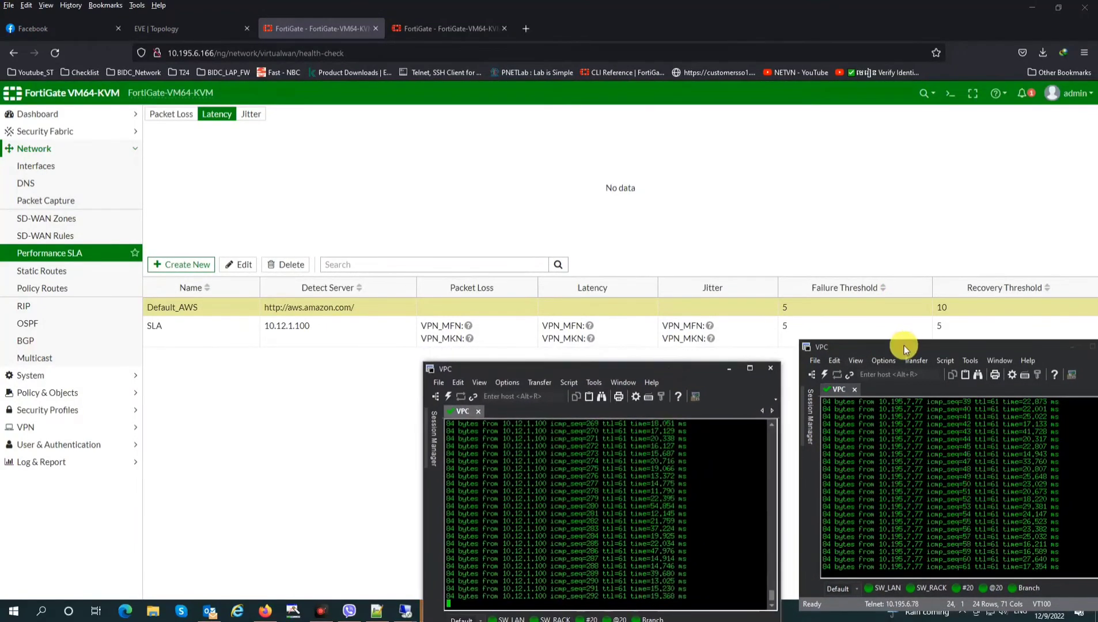
left_click_drag(903, 345, 898, 362)
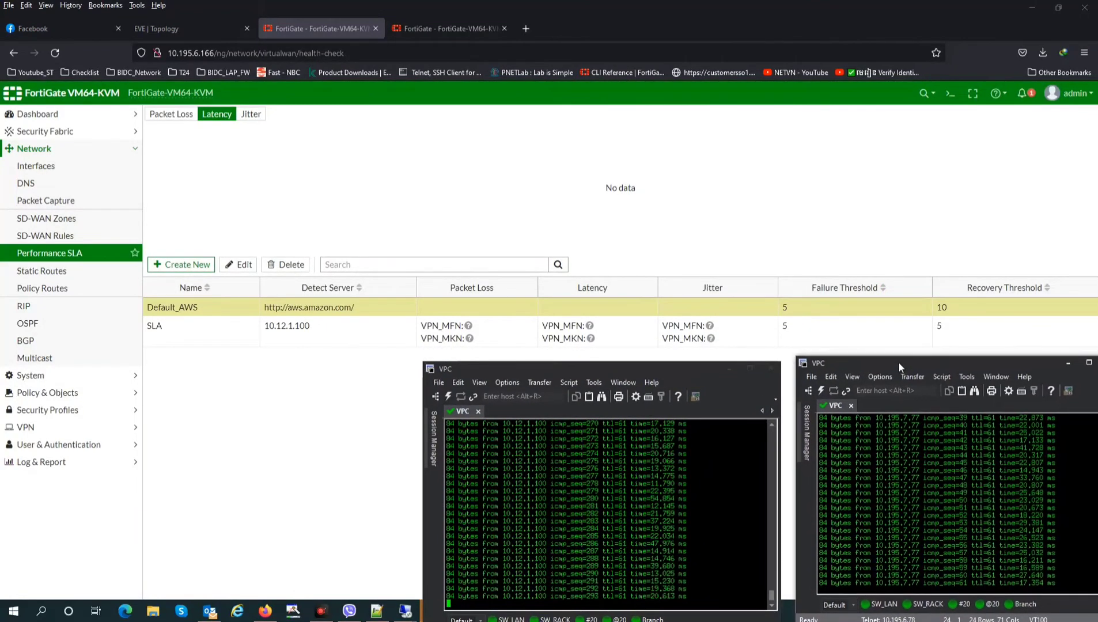
Create a new SD-WAN rule named Branch_Rule with source and destination address all
left_click(47, 235)
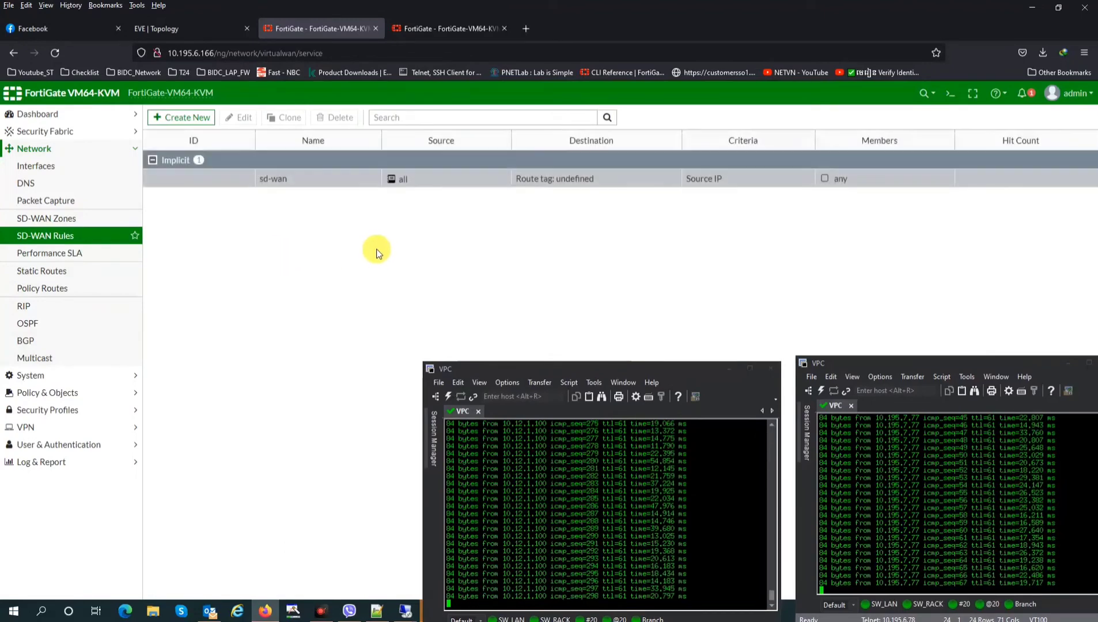
left_click(182, 117)
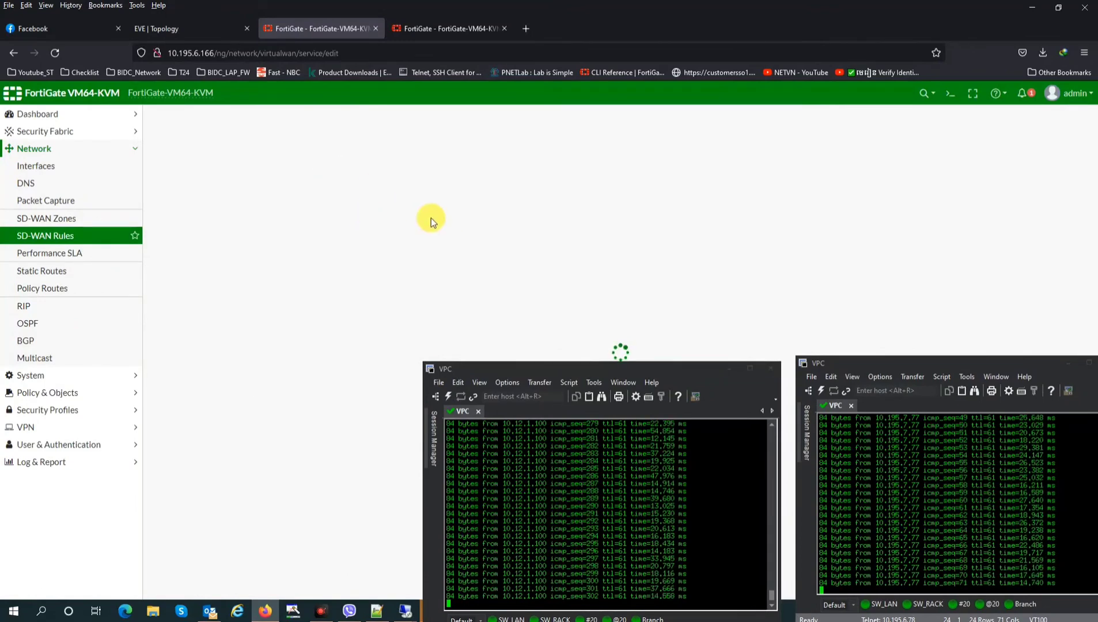
left_click(270, 145)
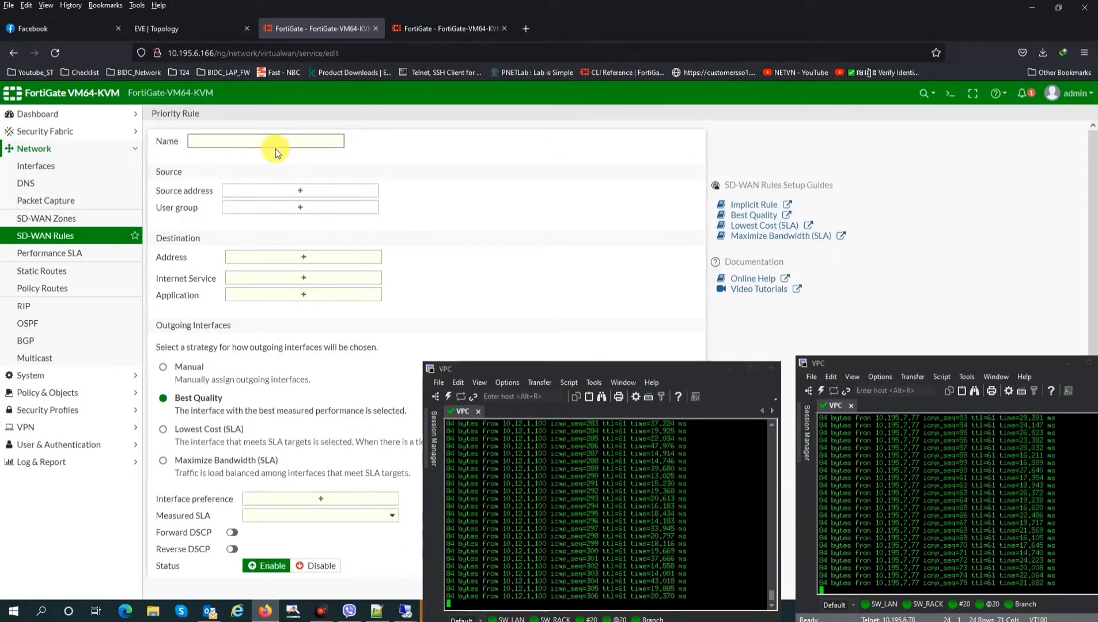
type("B")
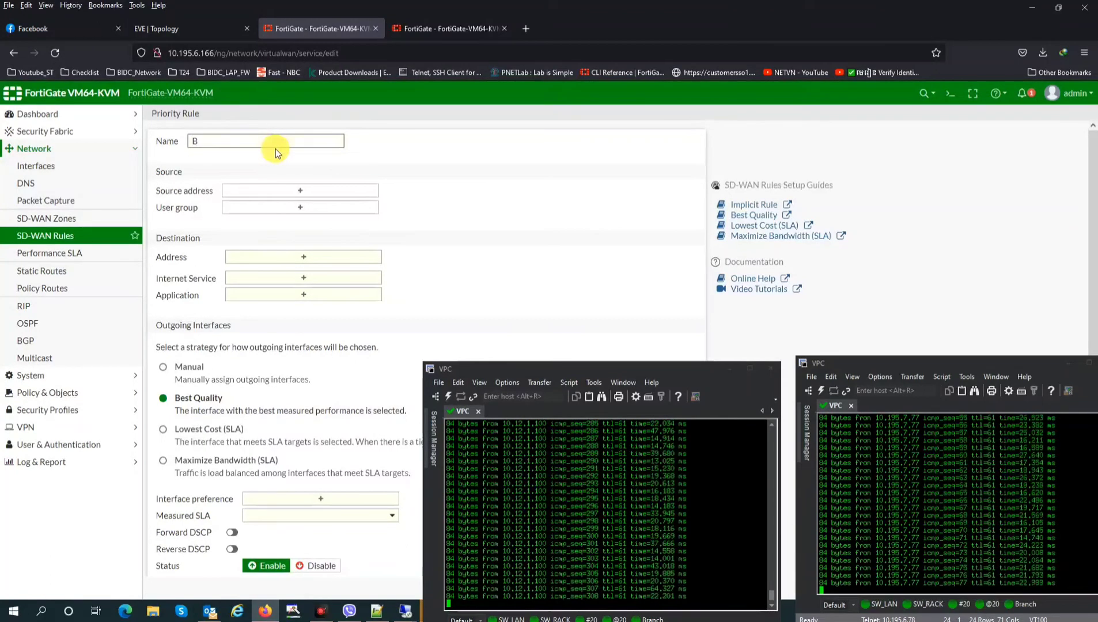
type("ranch")
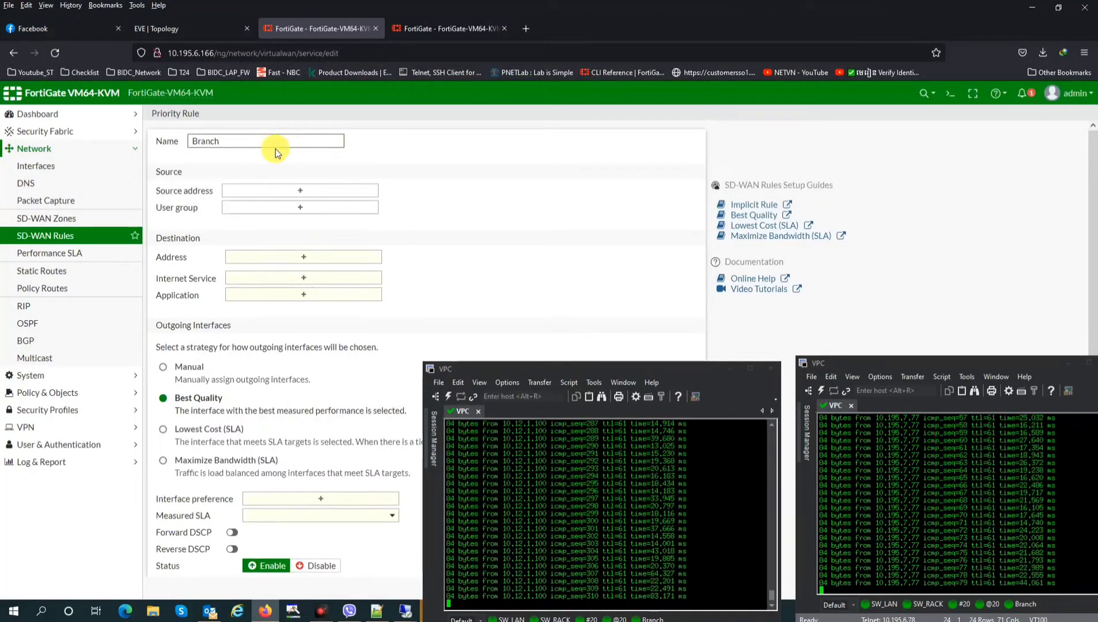
type("_Rule")
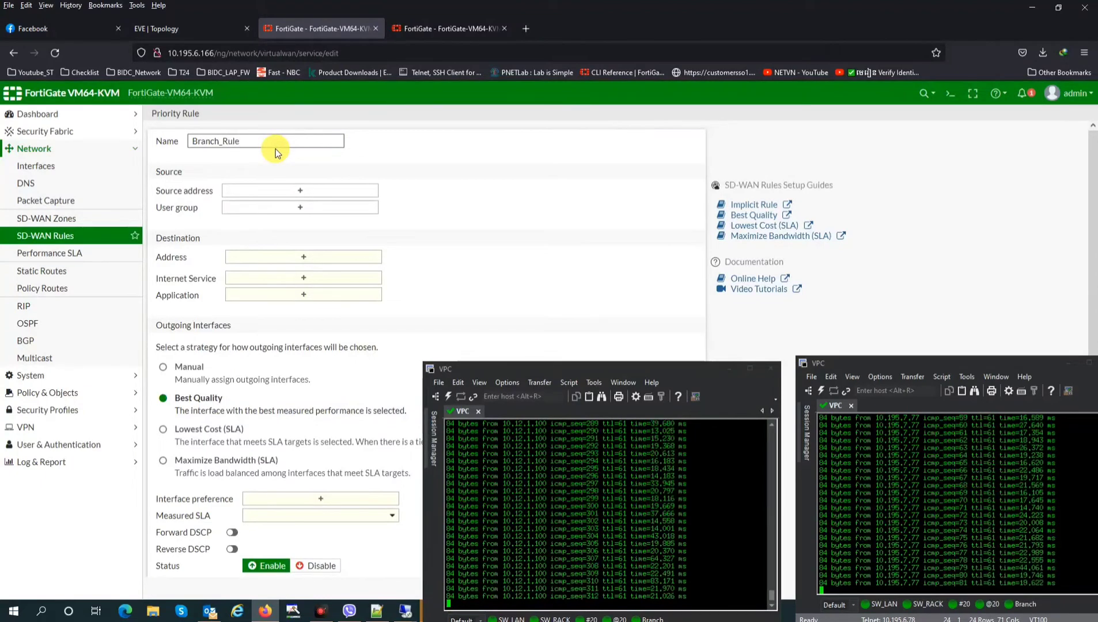
left_click(306, 192)
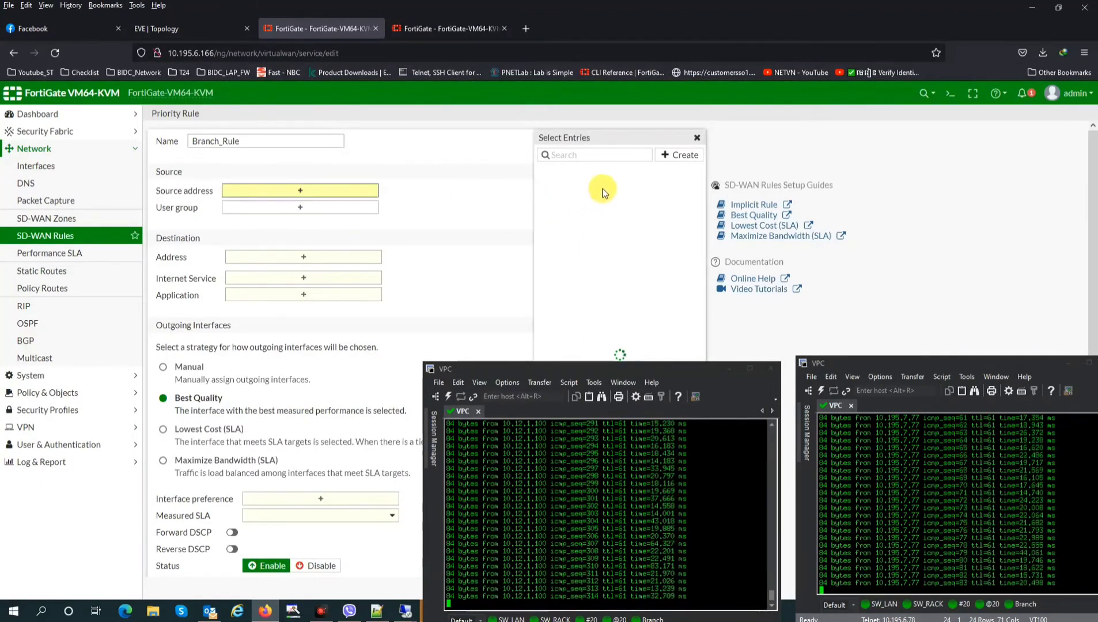
left_click(578, 193)
left_click(317, 219)
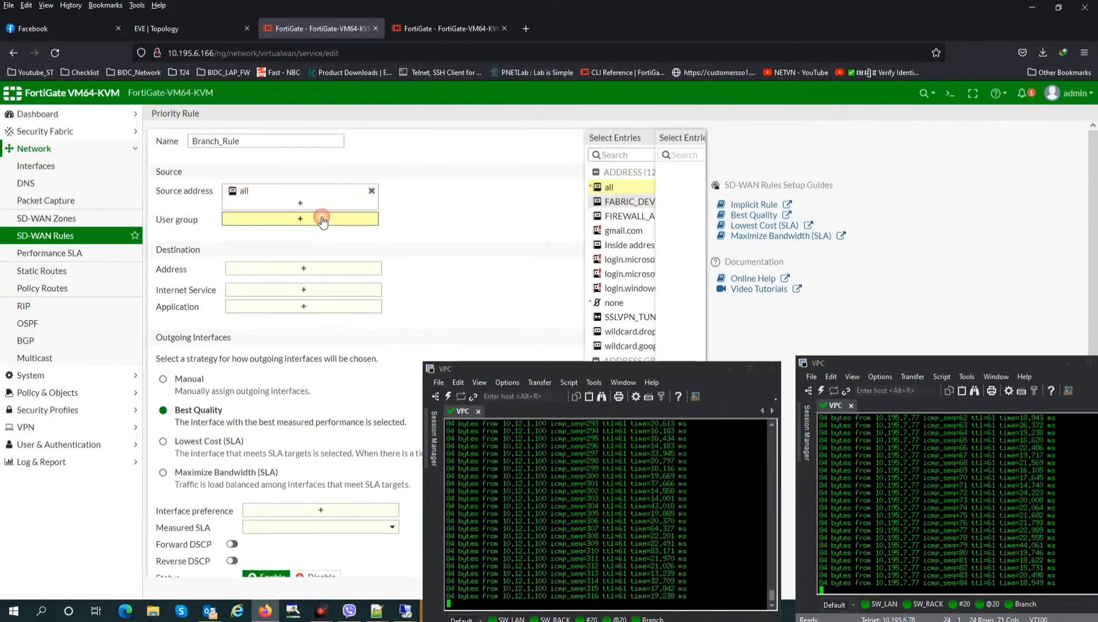
left_click(309, 270)
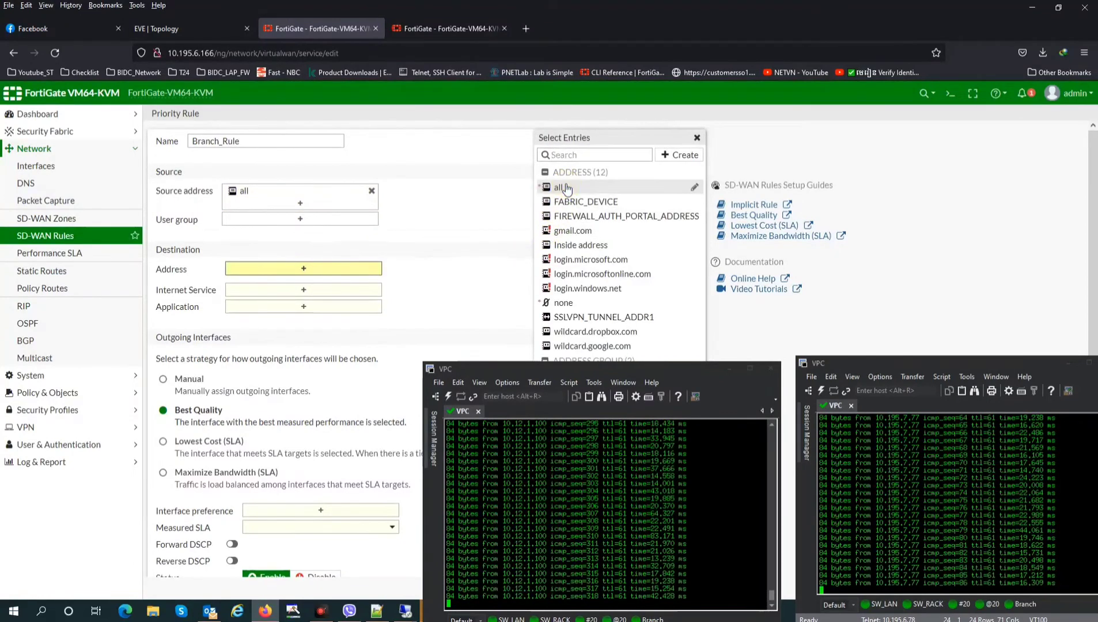
left_click(559, 187)
Prefer interfaces VPN_MFN and VPN_MKN, measured by the SLA profile
scroll(317, 362, "down", 2)
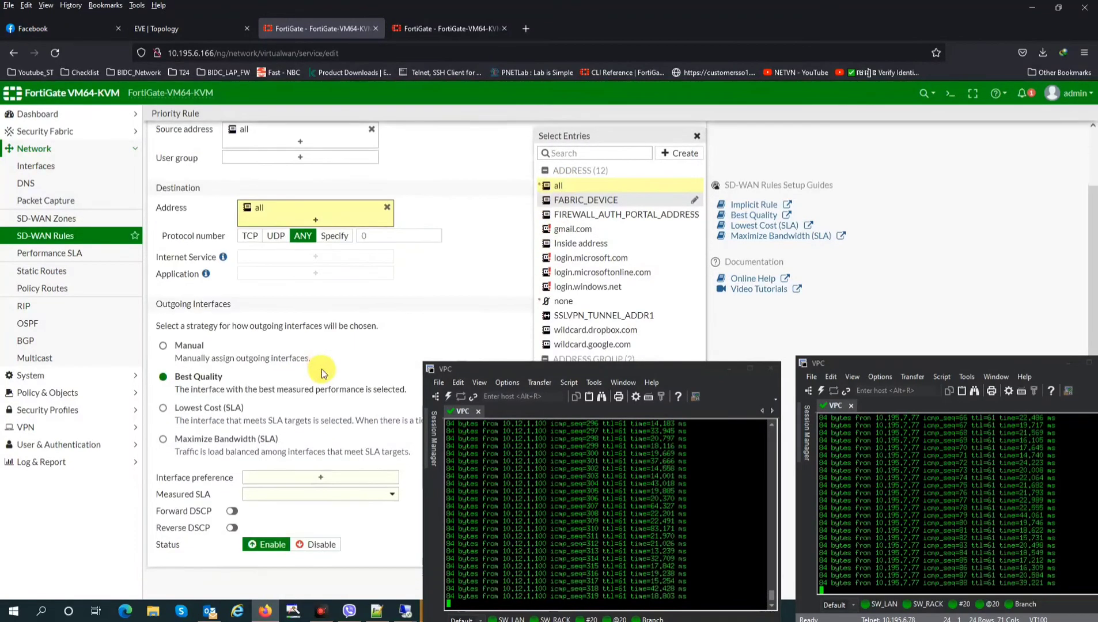
left_click(321, 477)
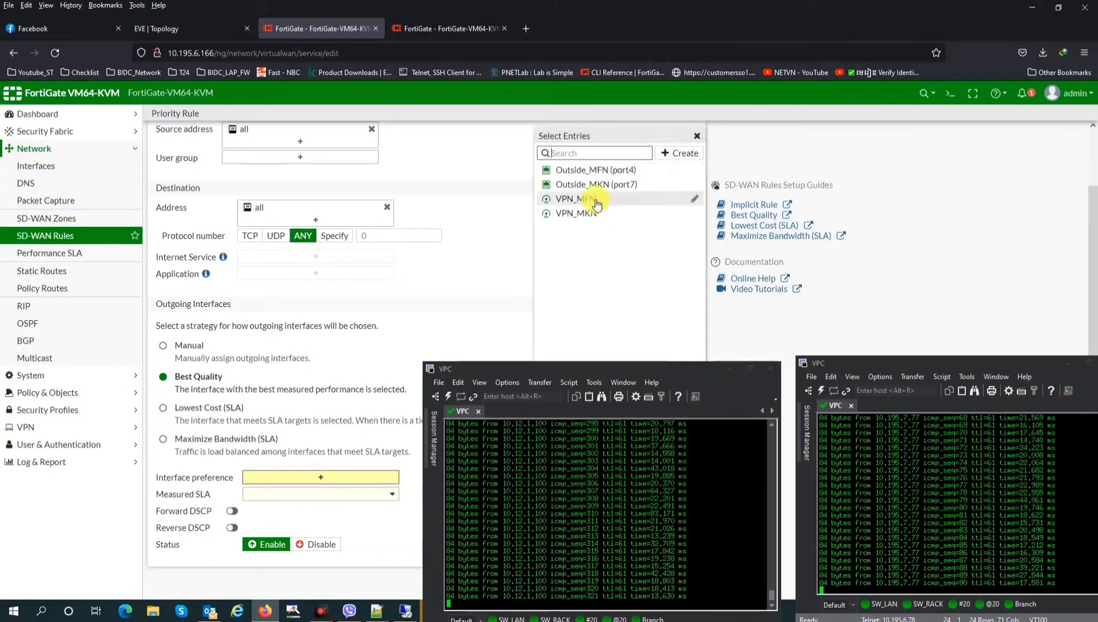
left_click(576, 200)
left_click(576, 214)
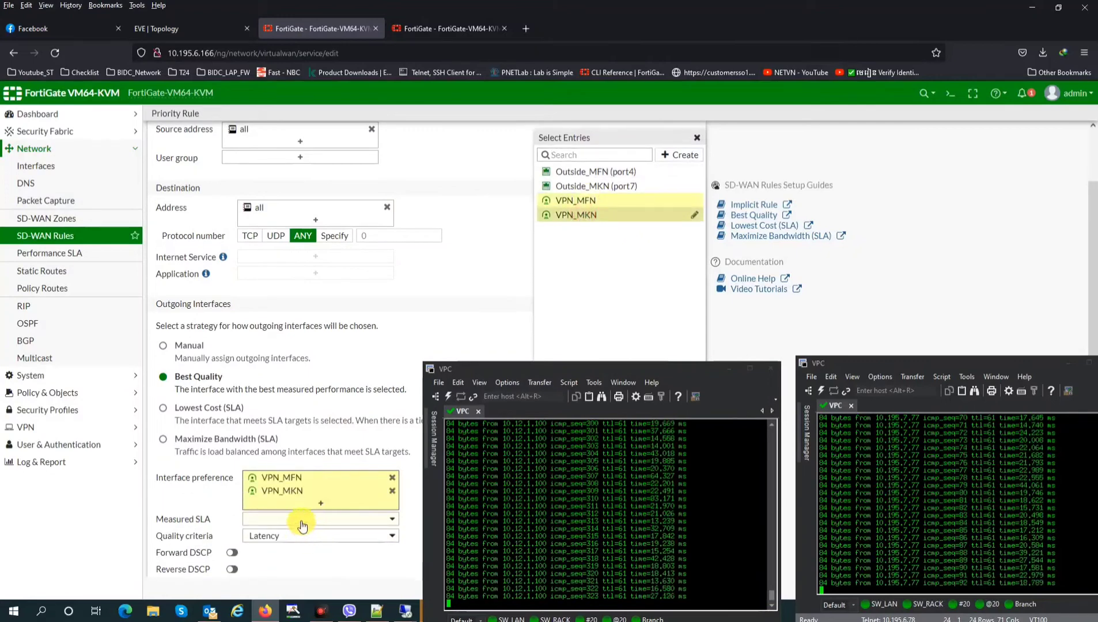
left_click(302, 521)
left_click(271, 568)
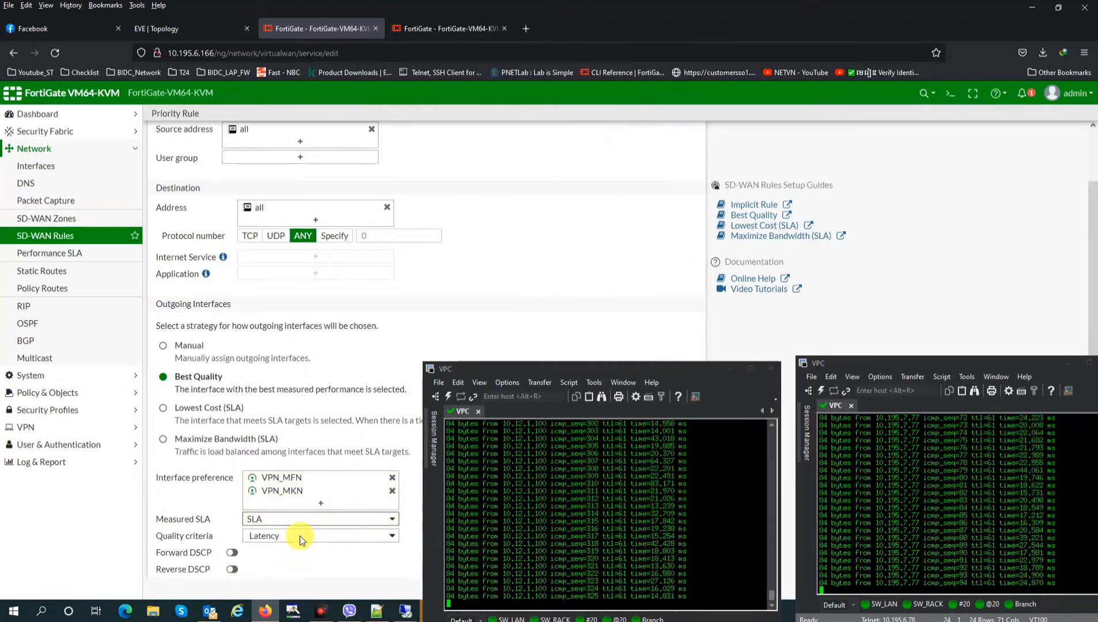
scroll(301, 540, "down", 1)
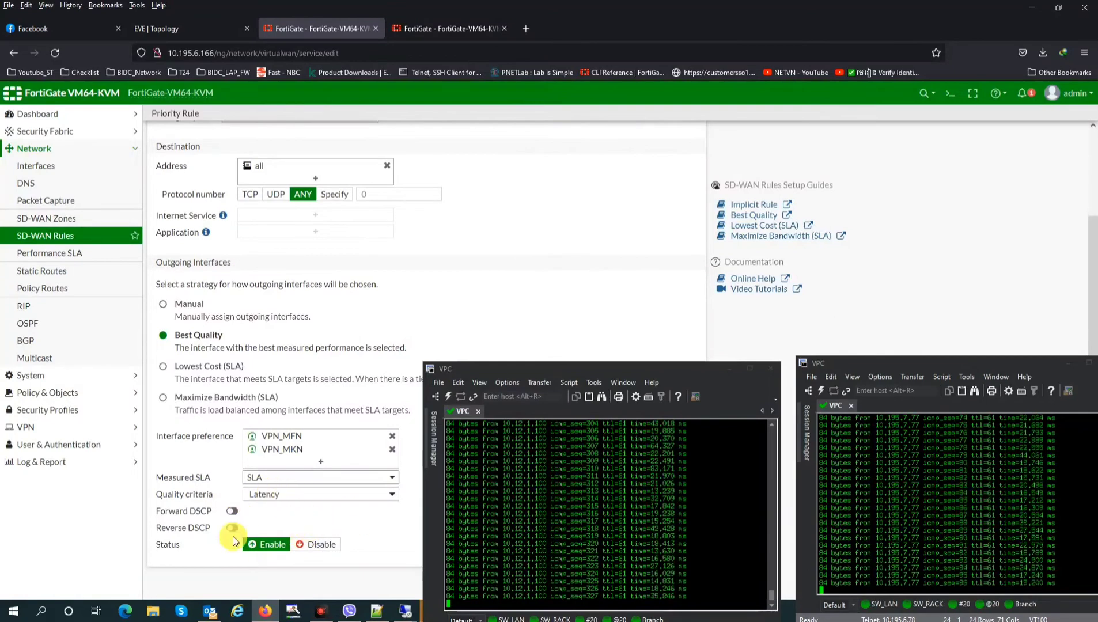
left_click_drag(724, 369, 941, 321)
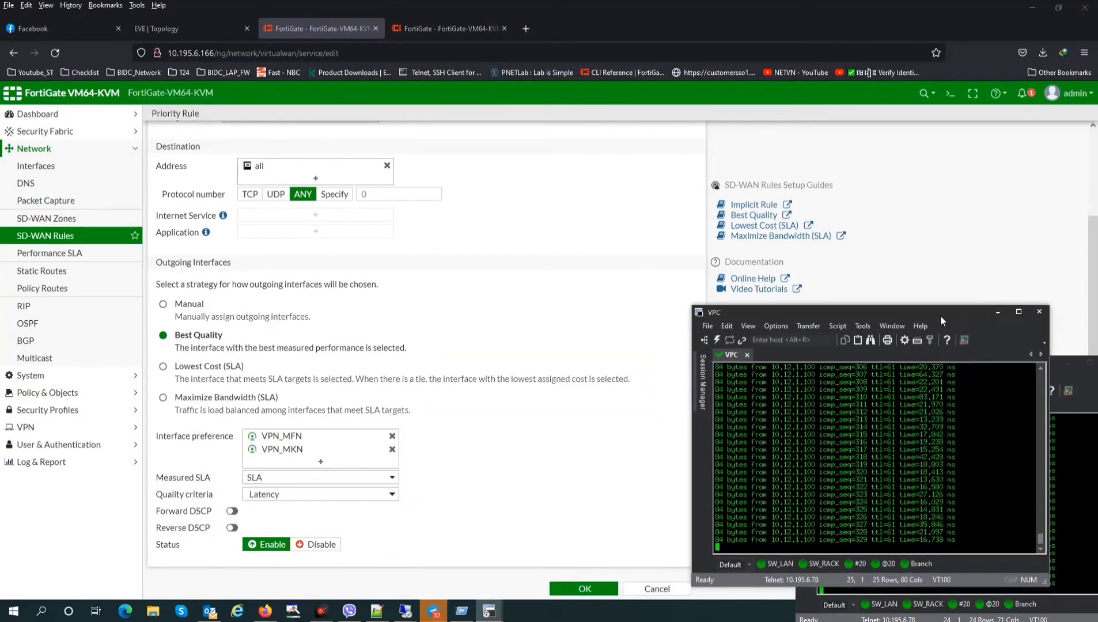
Save Branch_Rule and check it in the SD-WAN rules list
left_click(582, 586)
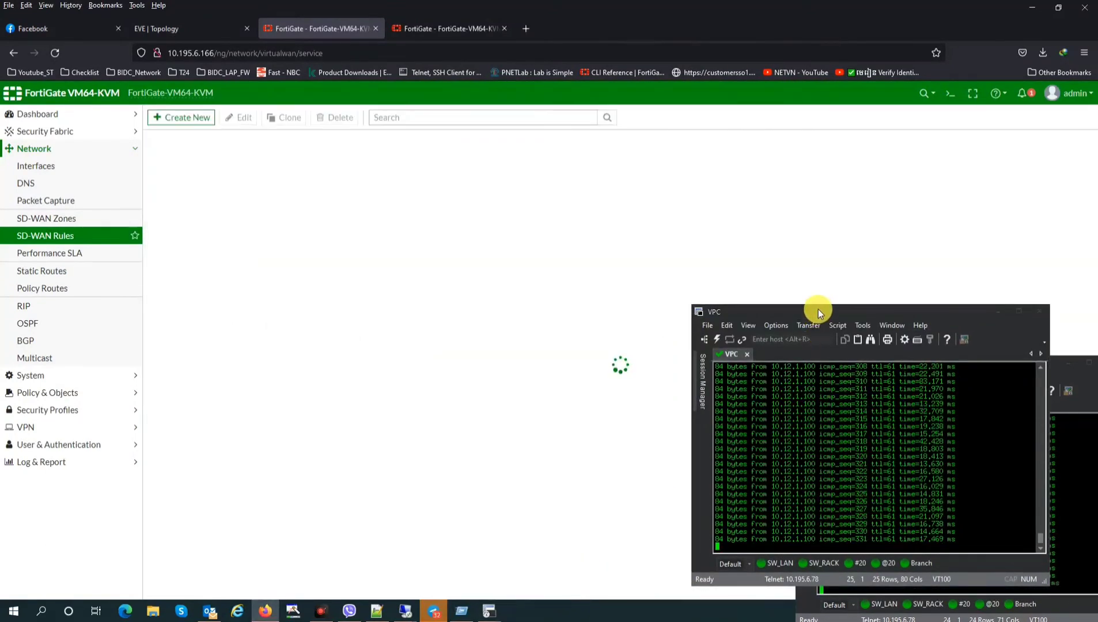
left_click_drag(812, 308, 597, 353)
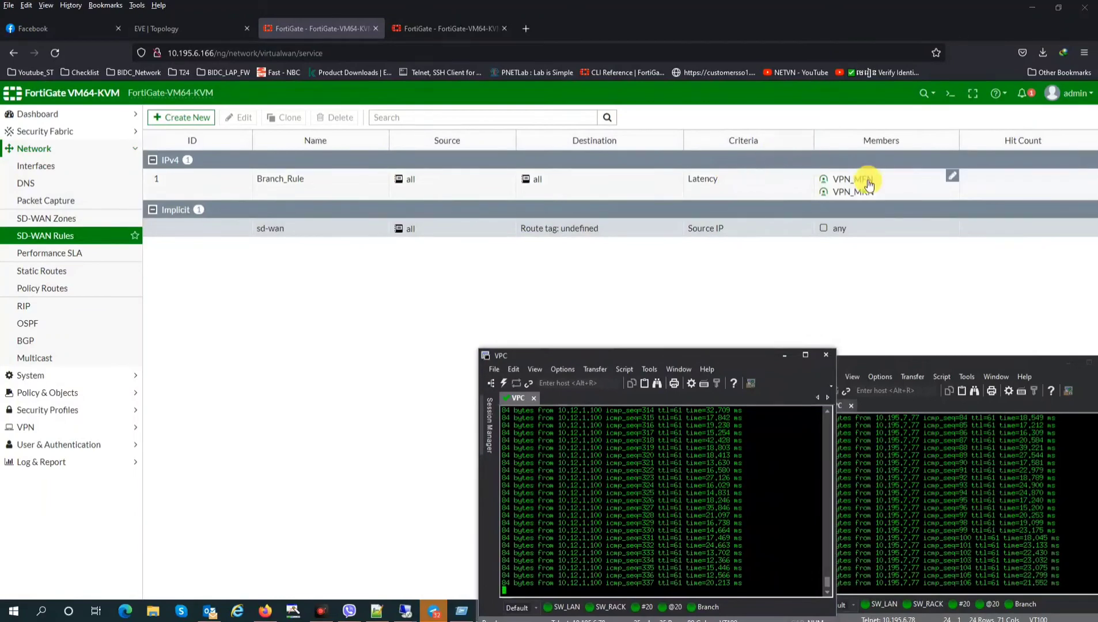
left_click(75, 255)
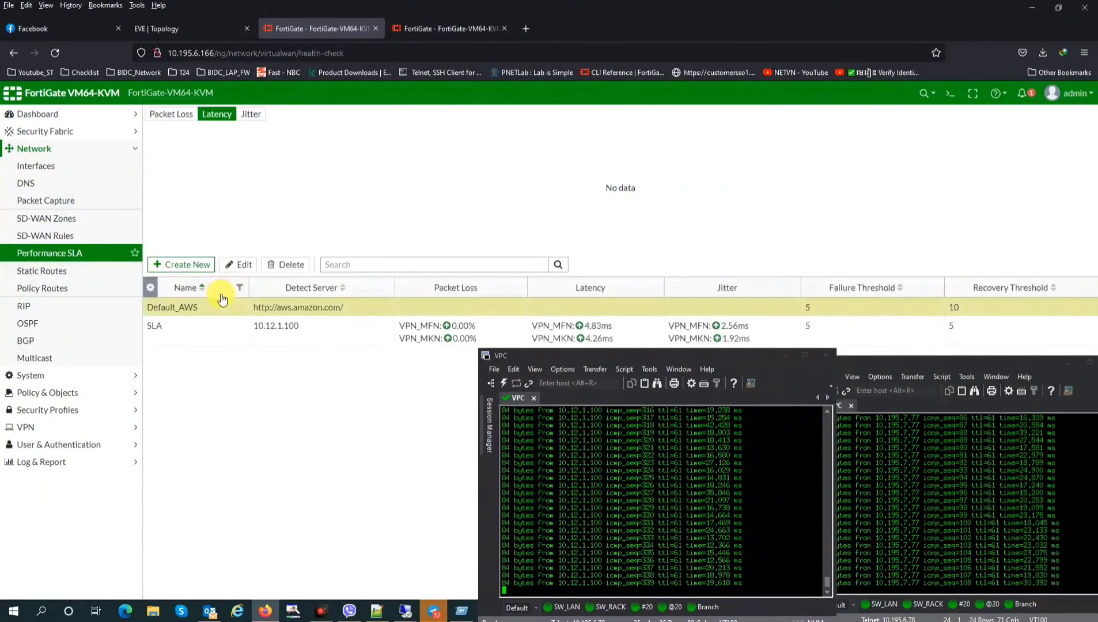
left_click(40, 237)
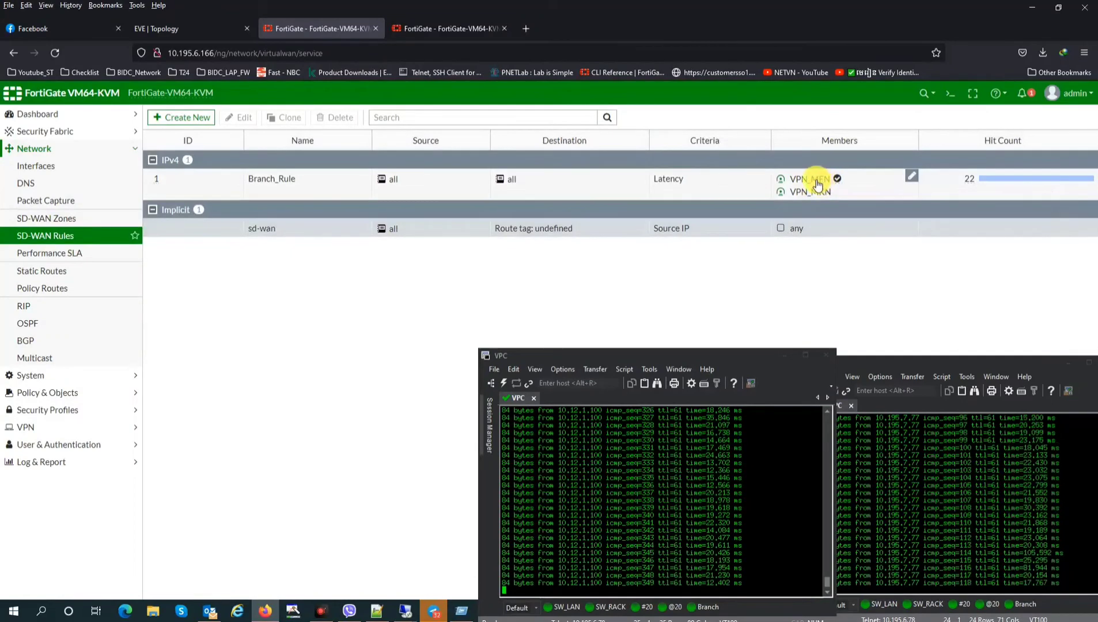
mouse_move(839, 196)
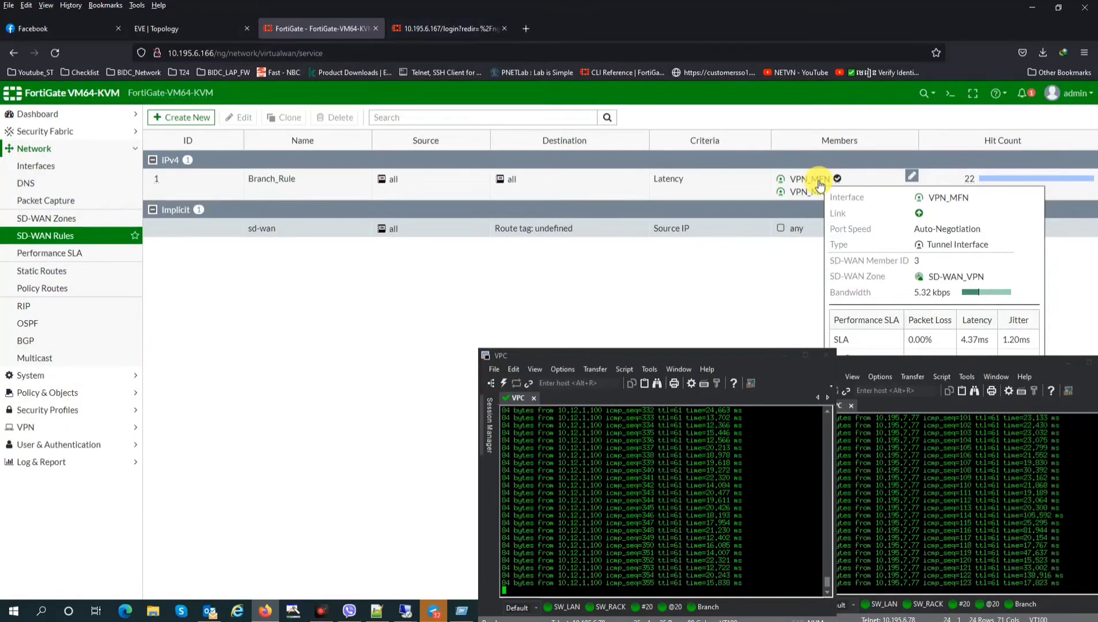
Review the SLA latency chart for both tunnels, then return to SD-WAN rules
left_click(80, 253)
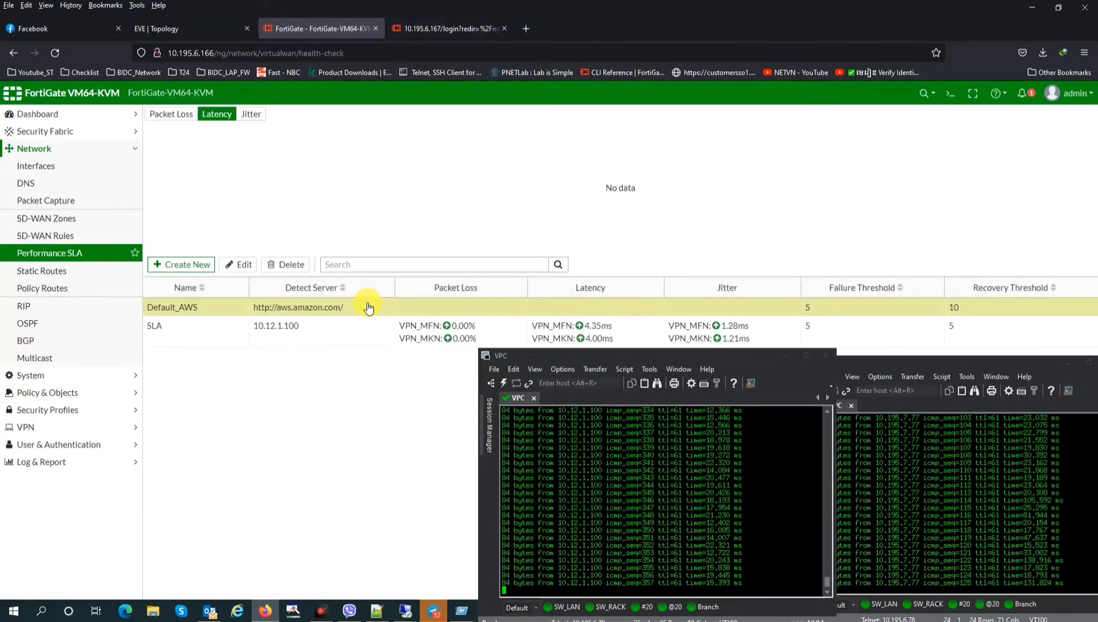
left_click(332, 333)
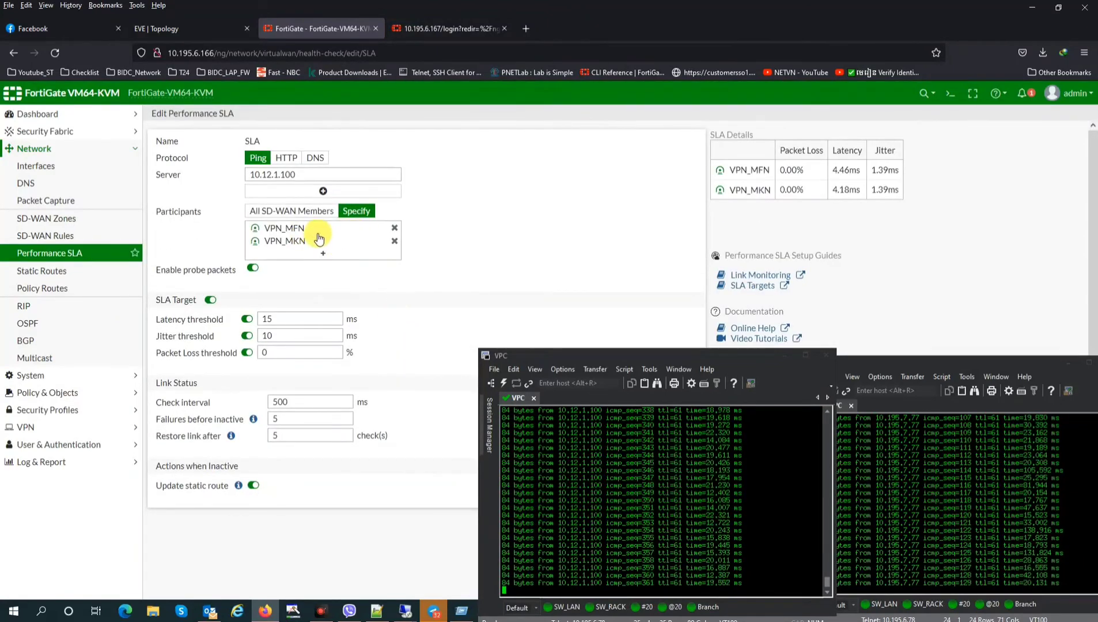
left_click(70, 254)
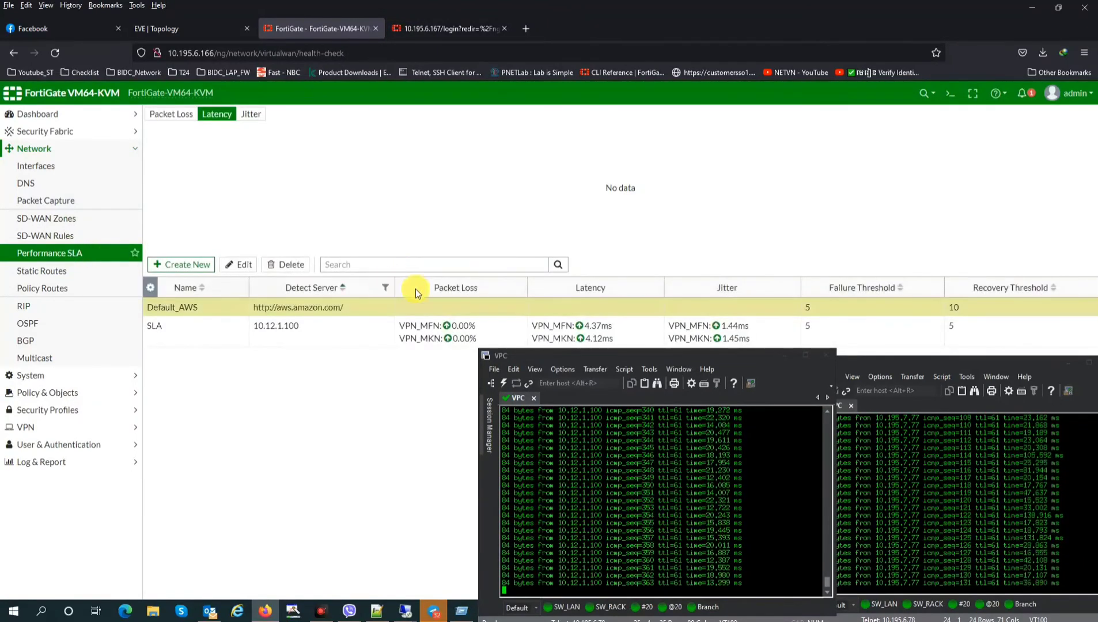
left_click(863, 332)
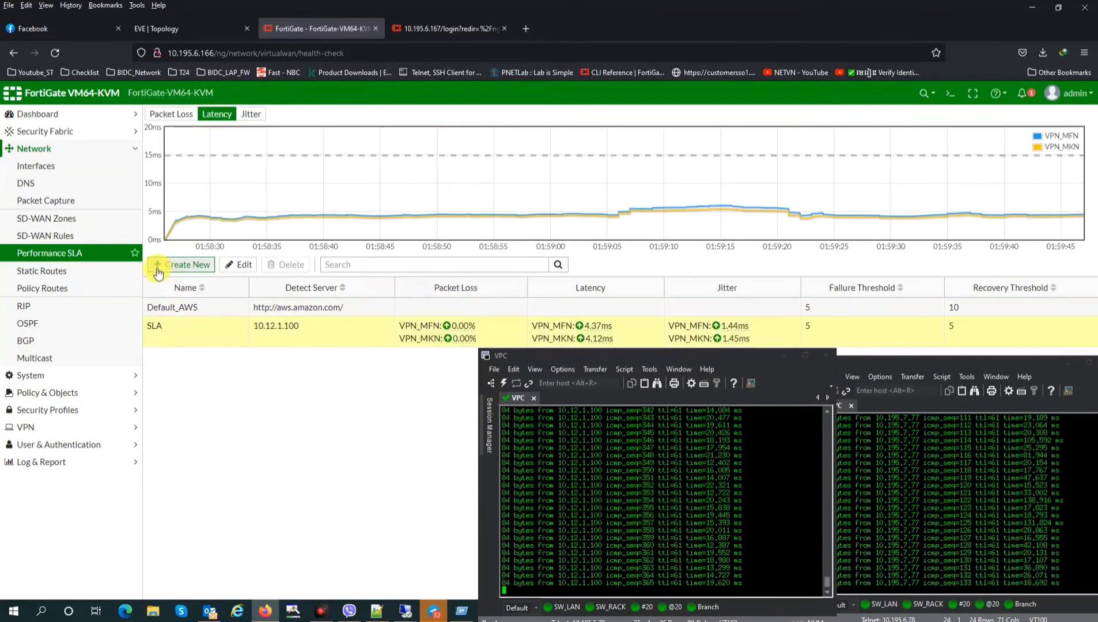
left_click(46, 236)
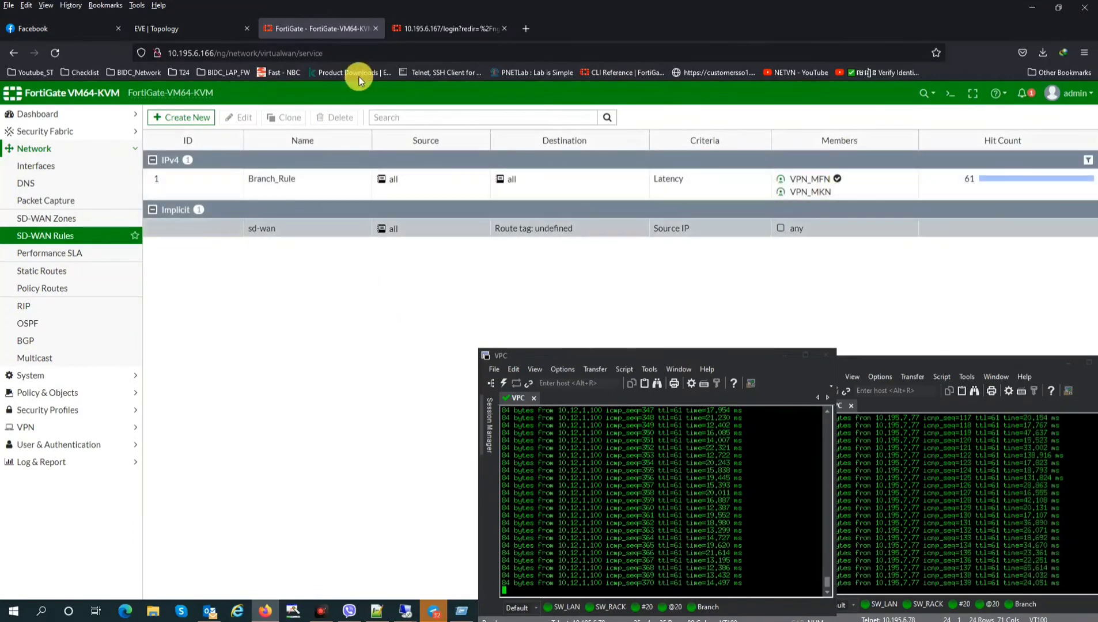
Log back in to the 10.195.6.167 FortiGate and postpone its setup prompt with Later
left_click(432, 26)
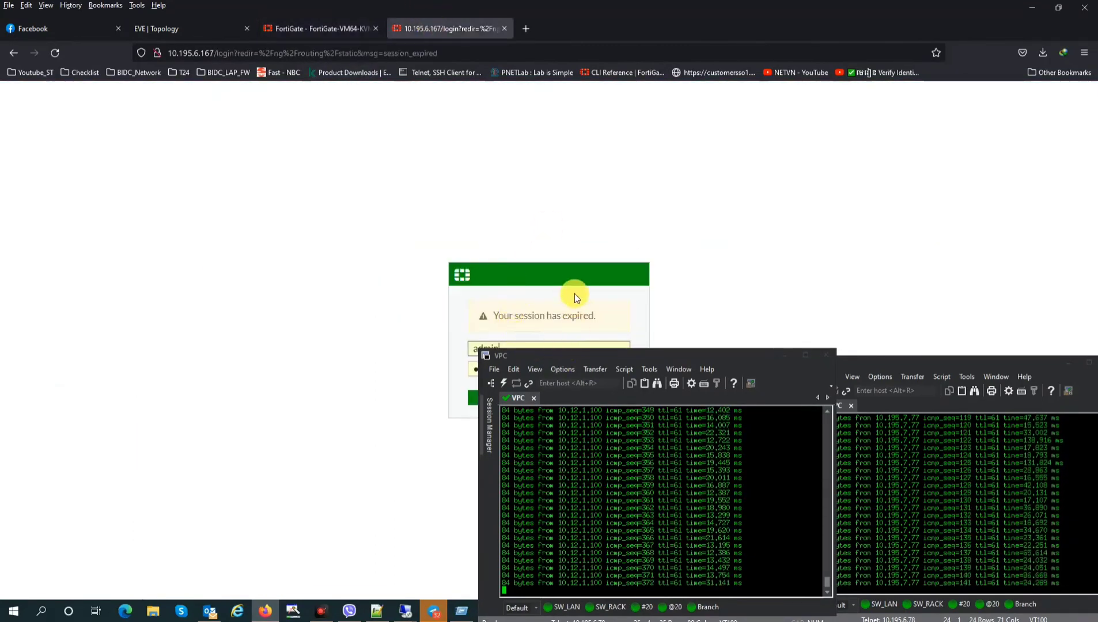
left_click_drag(761, 361, 887, 338)
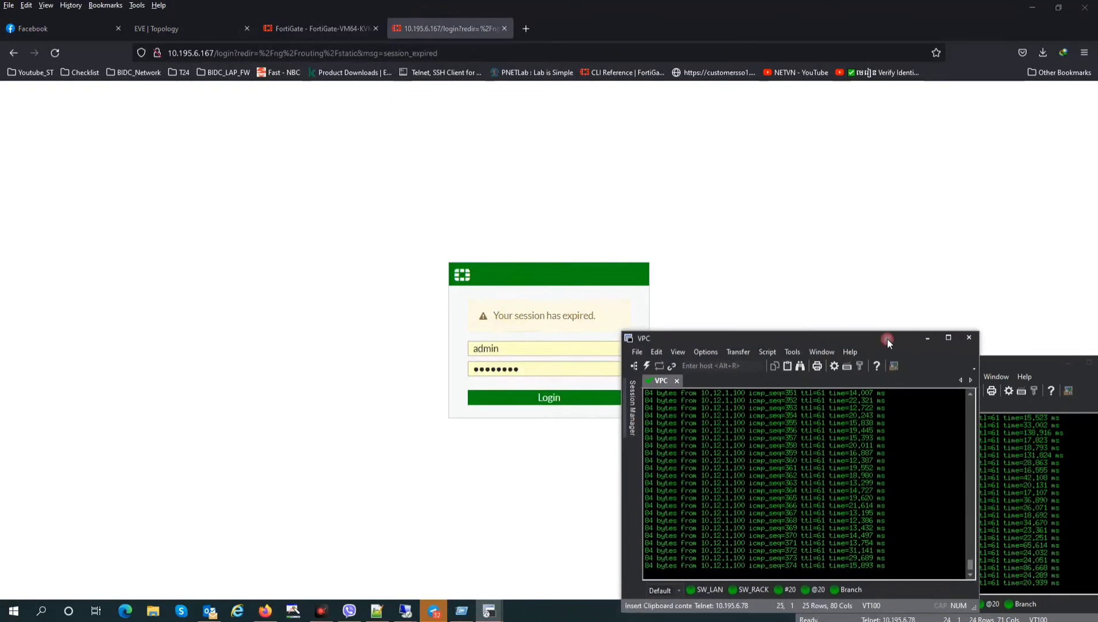
left_click(555, 396)
left_click_drag(738, 333, 853, 87)
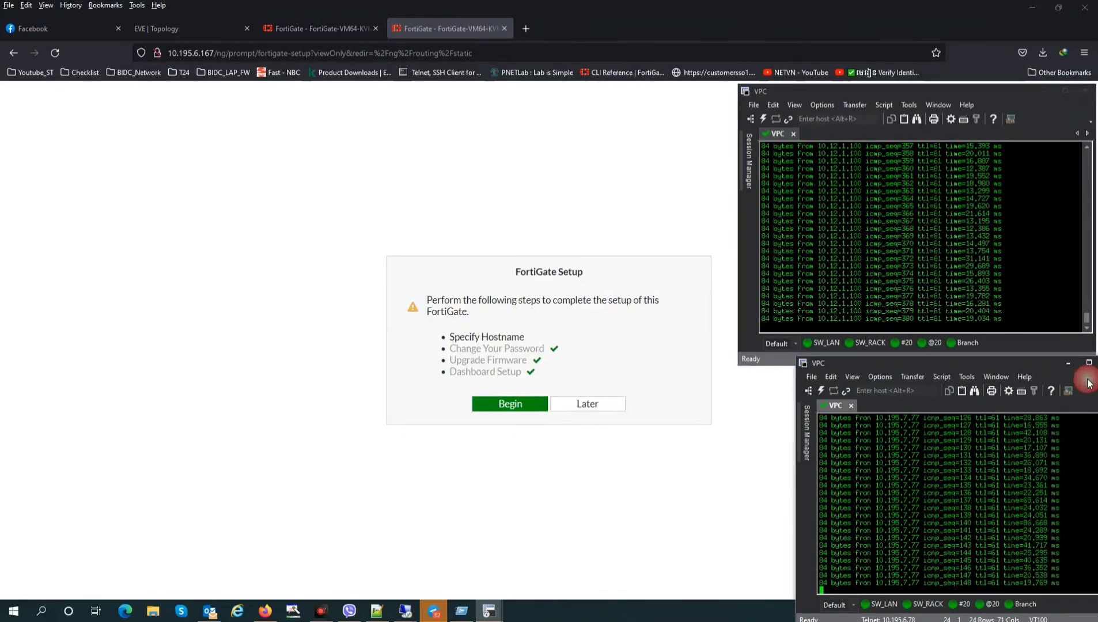
left_click_drag(1016, 364, 942, 360)
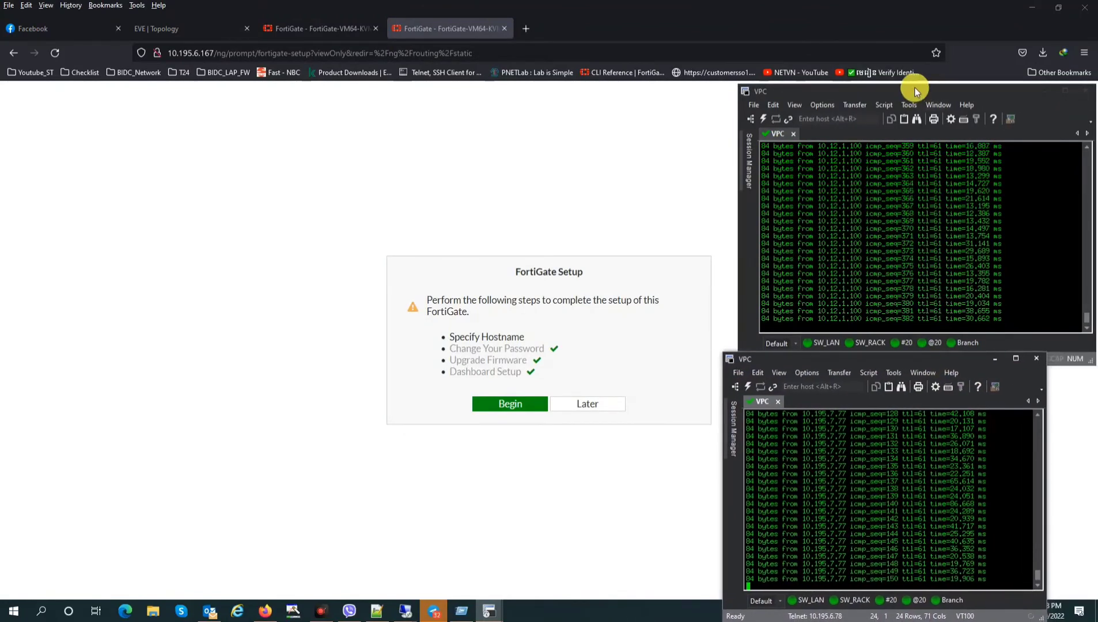
left_click_drag(914, 86, 901, 105)
left_click(997, 400)
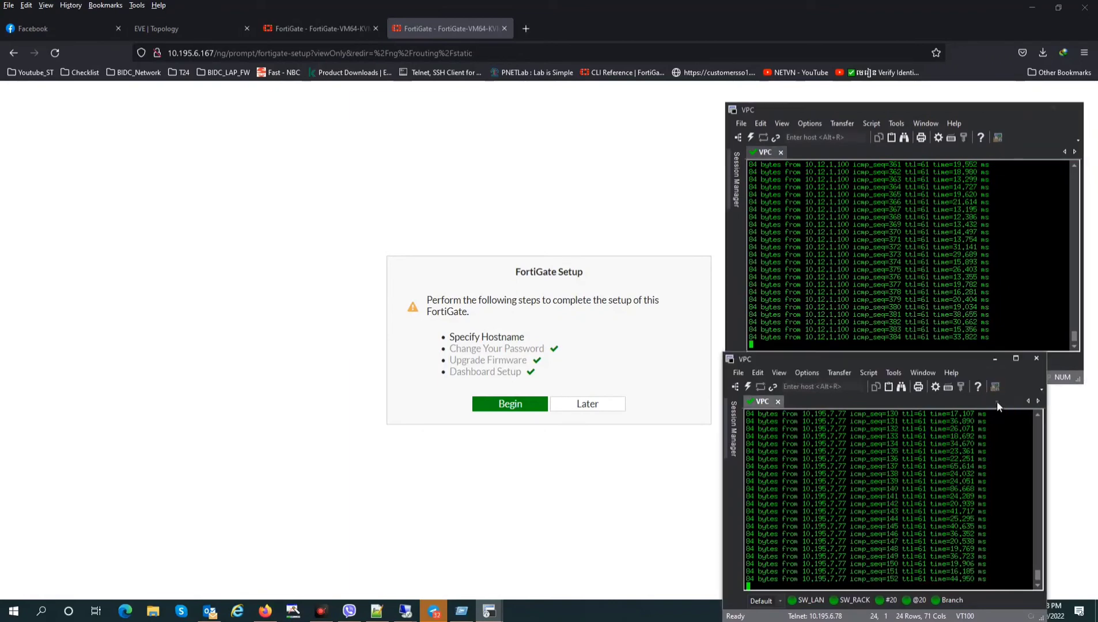
left_click_drag(966, 358, 987, 368)
left_click(594, 407)
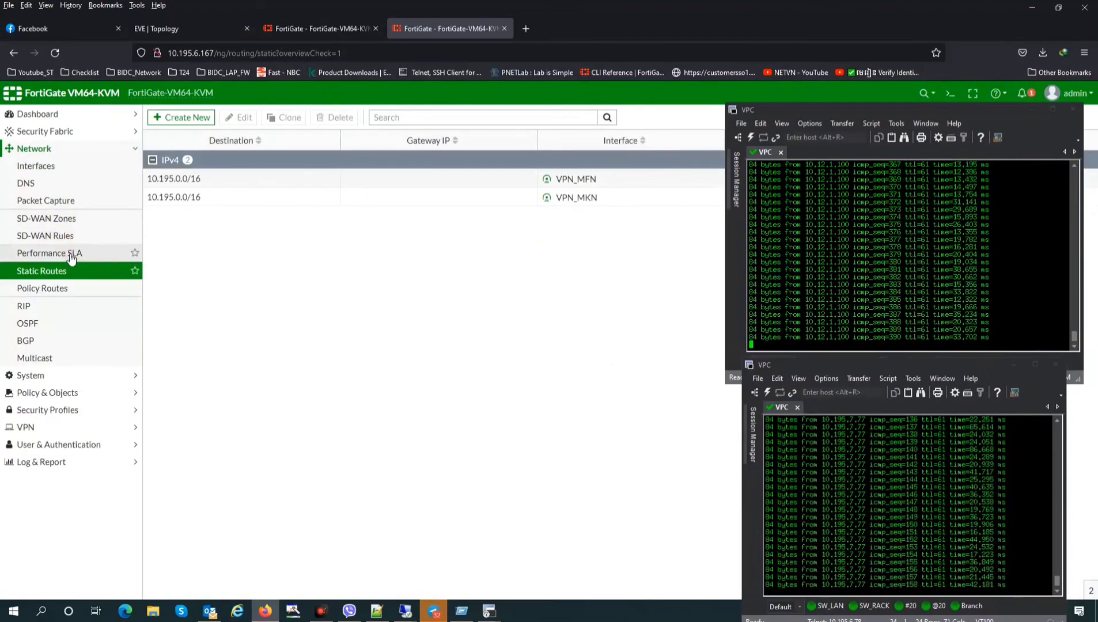
Start a new Performance SLA with server 10.195.199.36, copied from the other FortiGate's Inside IP
left_click(74, 252)
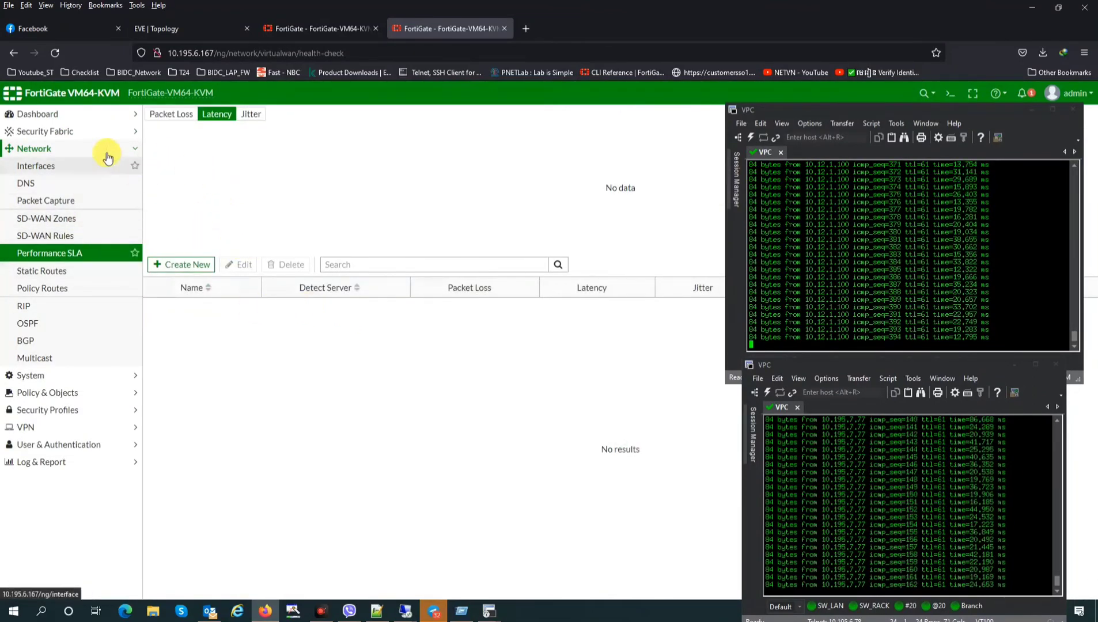
left_click(182, 266)
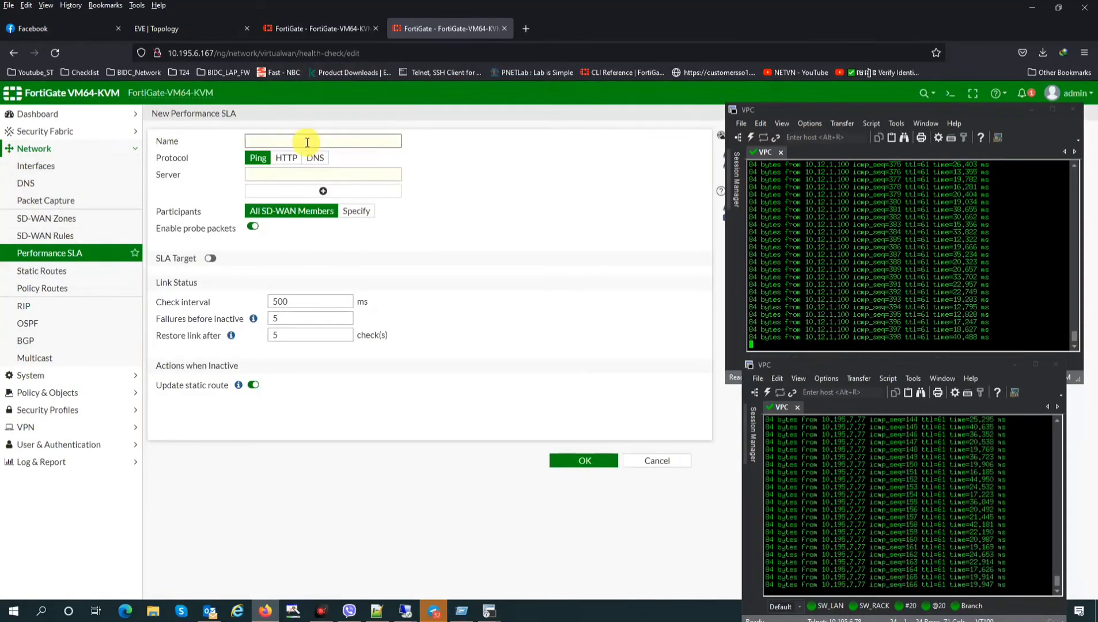
left_click(290, 173)
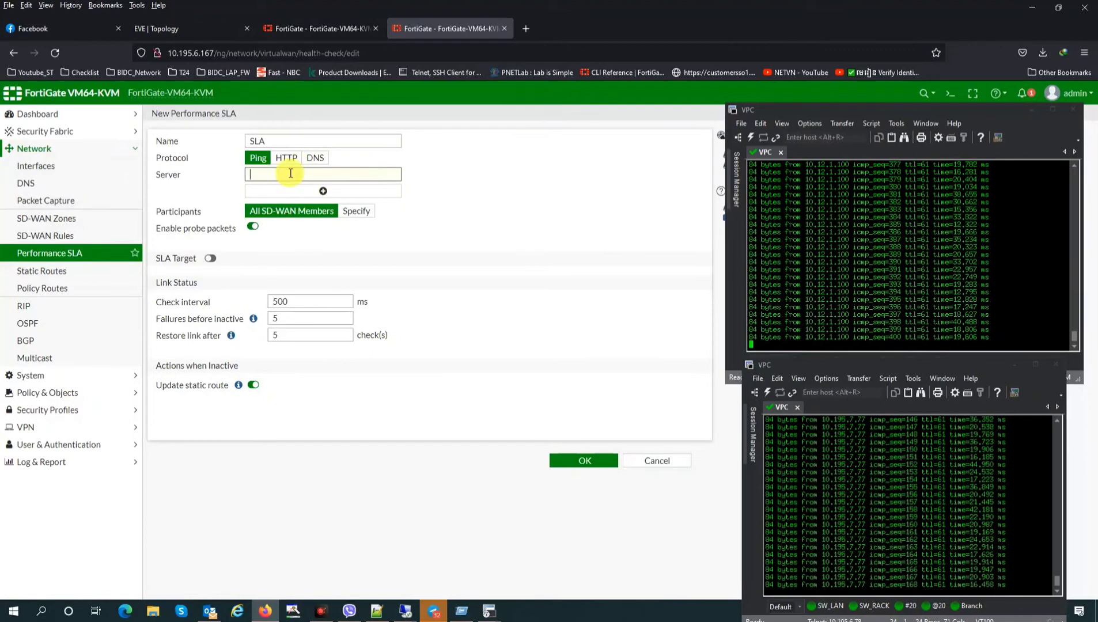
type("10.195.192.")
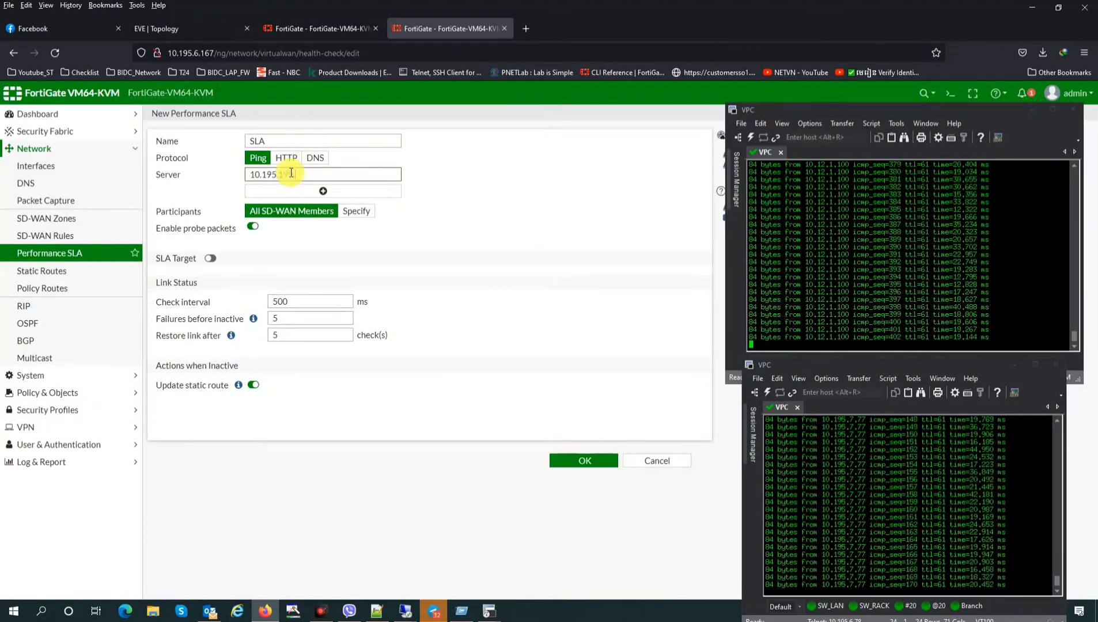
left_click(310, 30)
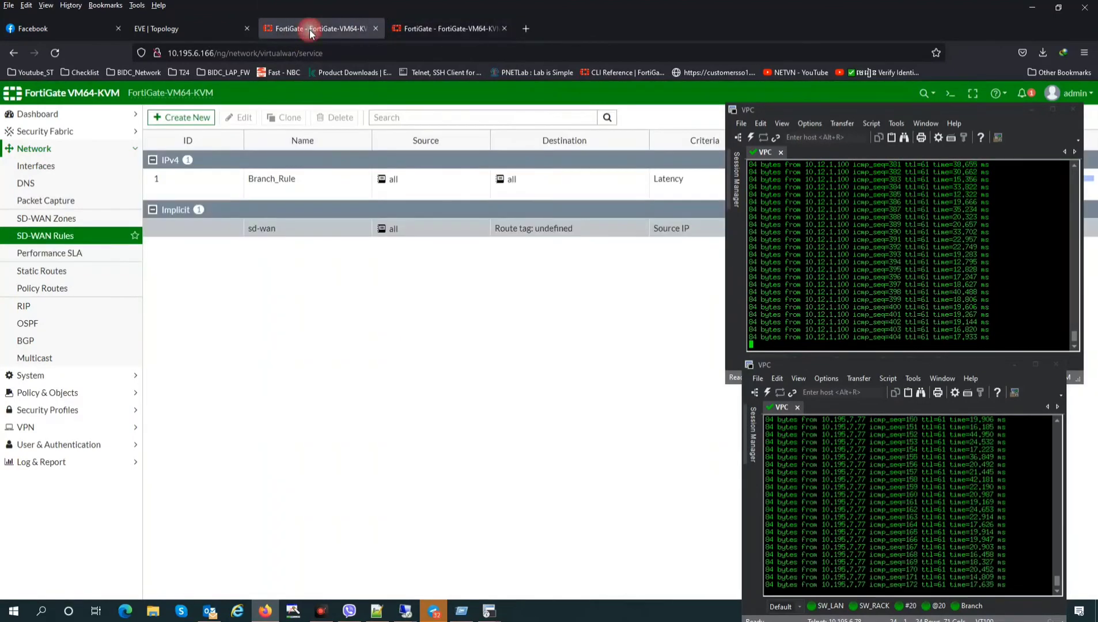
left_click(36, 166)
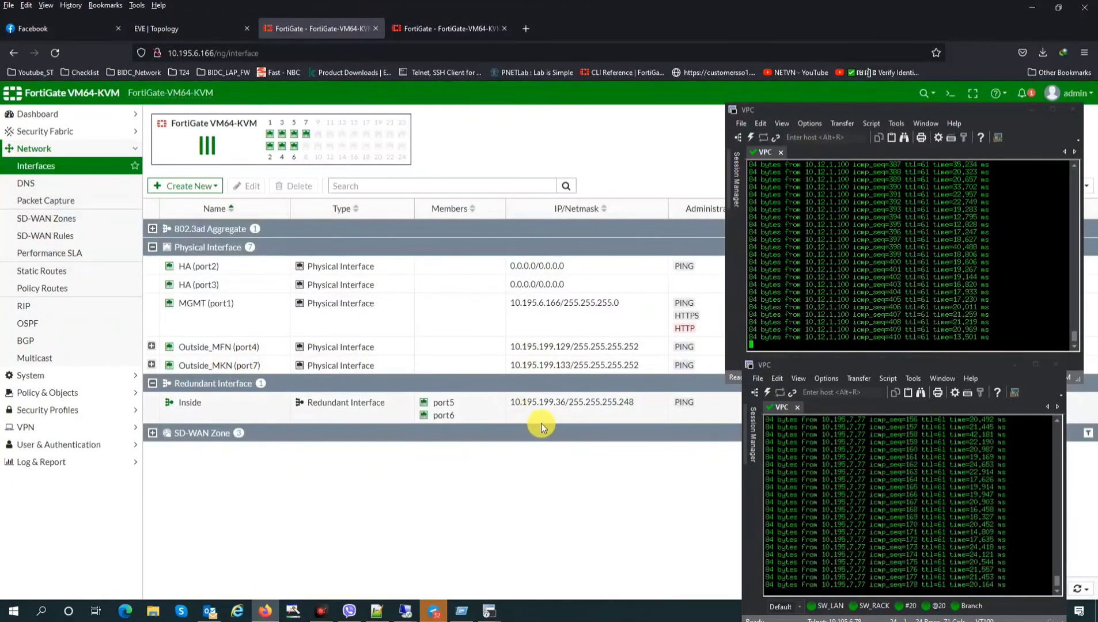
left_click_drag(512, 409, 555, 408)
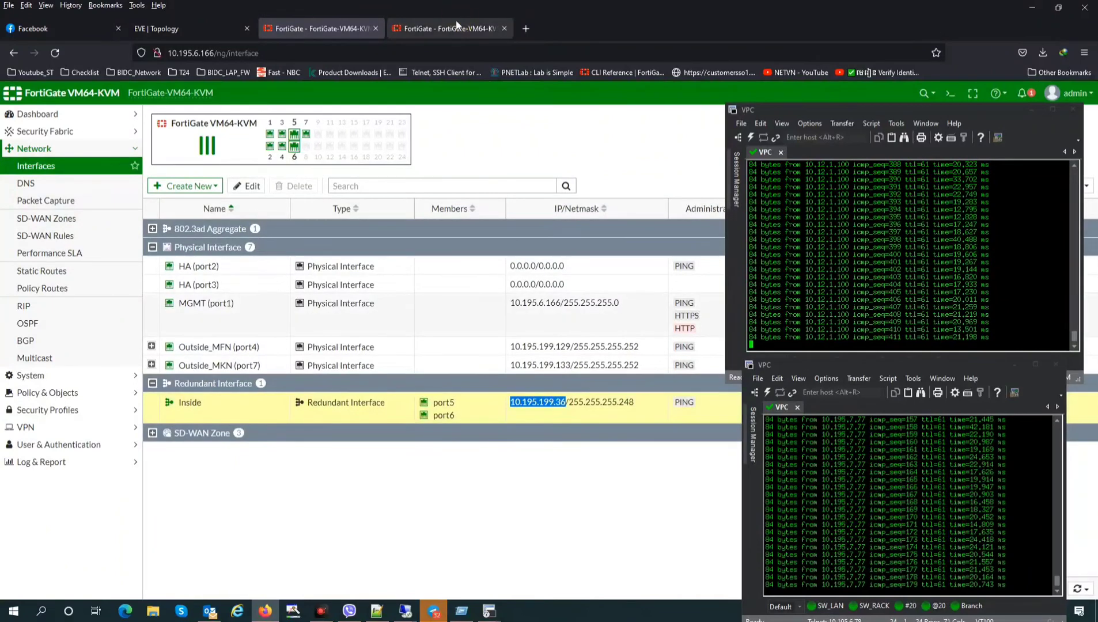
left_click(456, 23)
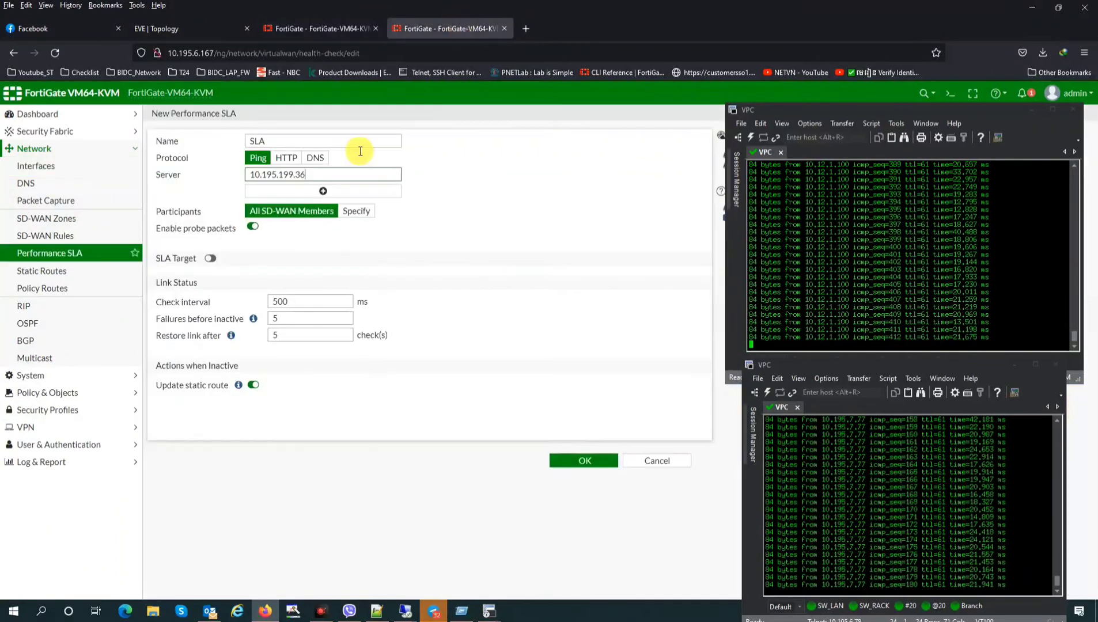
Limit participants to VPN_MFN and VPN_MKN and enable SLA targets with 10 ms jitter
left_click(356, 212)
left_click(307, 226)
left_click(583, 202)
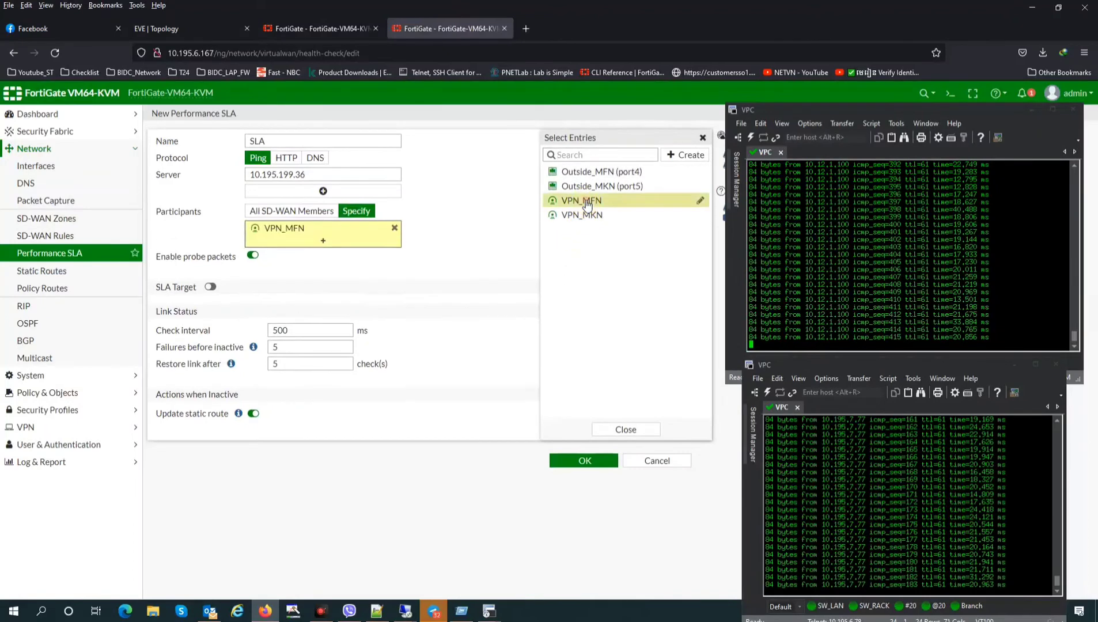
left_click(582, 216)
left_click(211, 300)
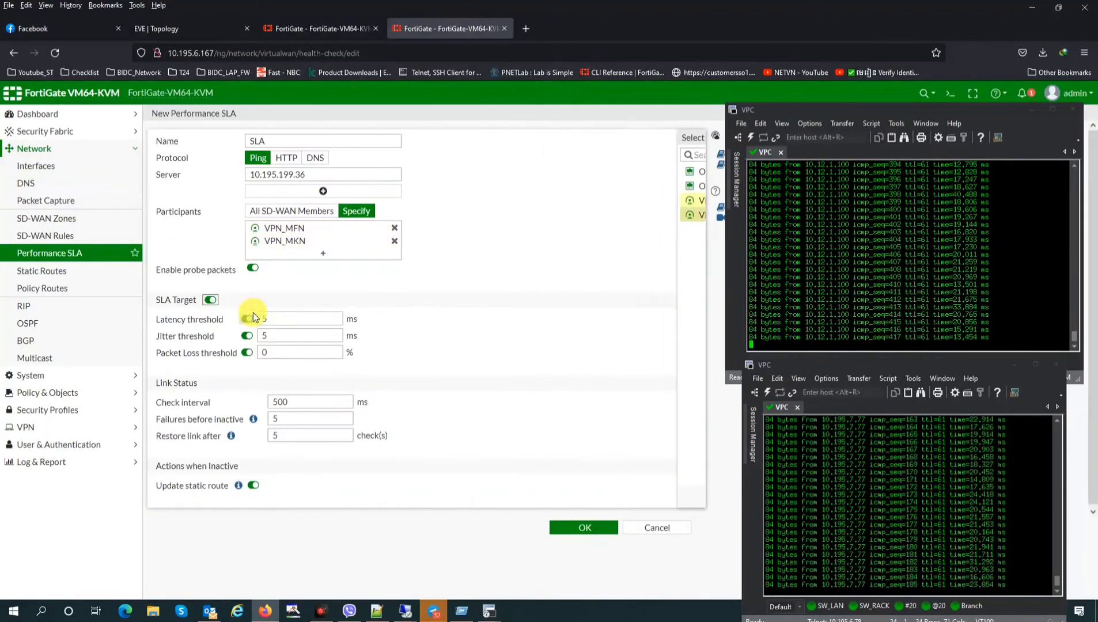
left_click(264, 336)
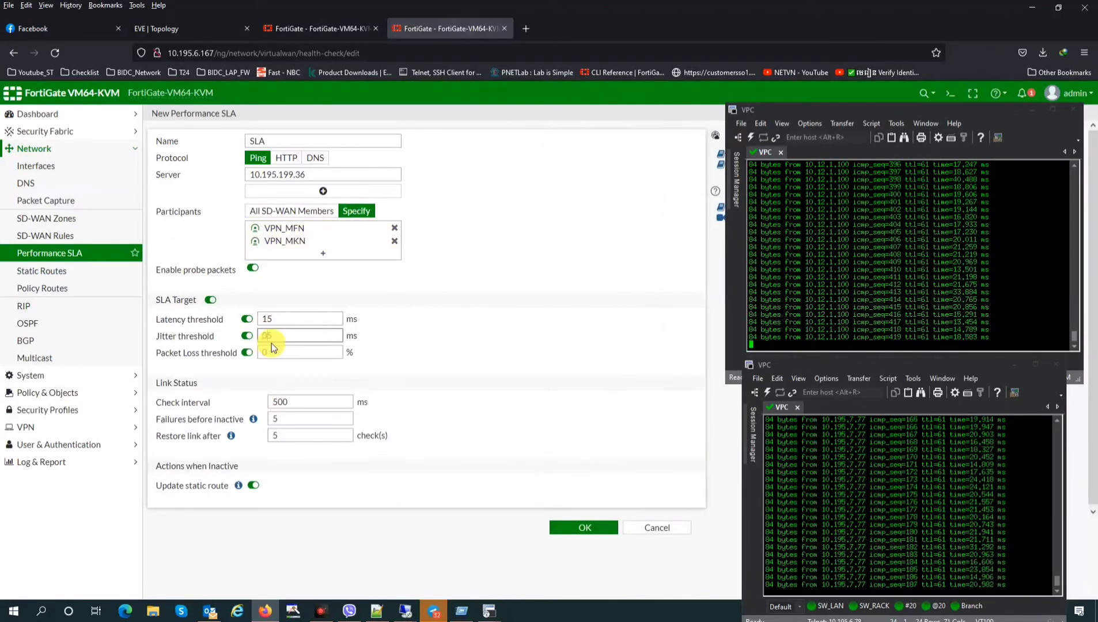
type("10")
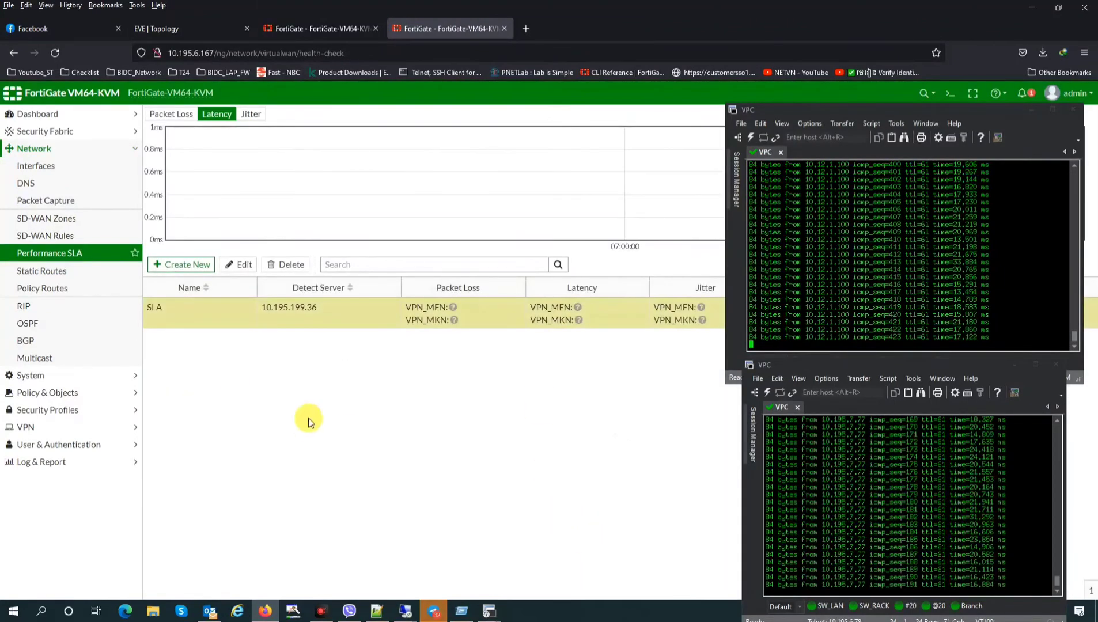
Create an SD-WAN rule named 'Rule' with source and destination address all
left_click(56, 235)
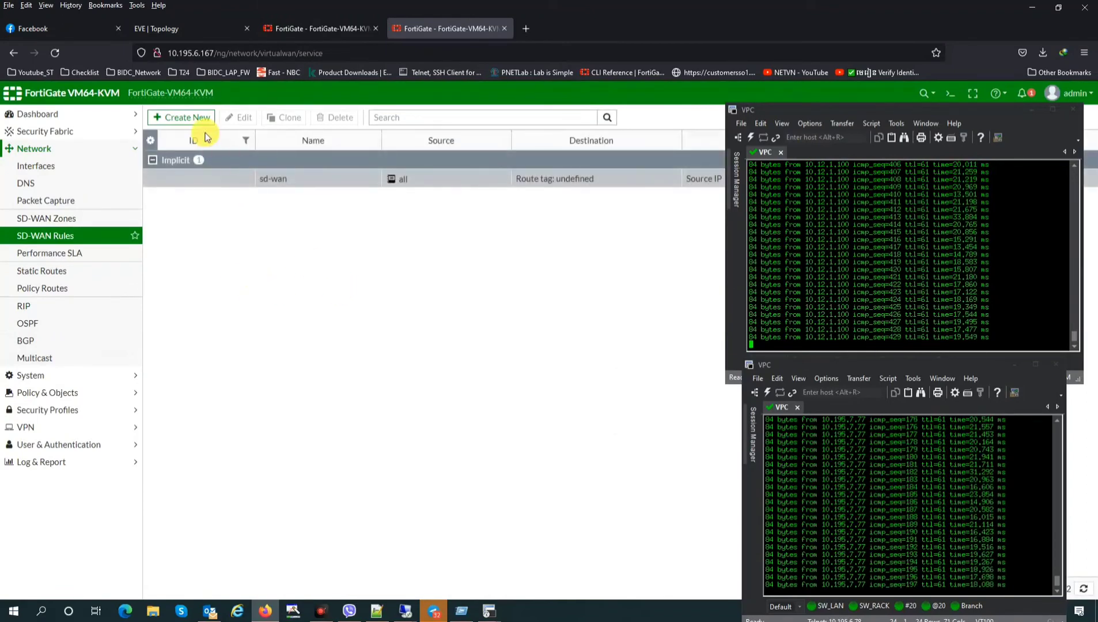
left_click(184, 119)
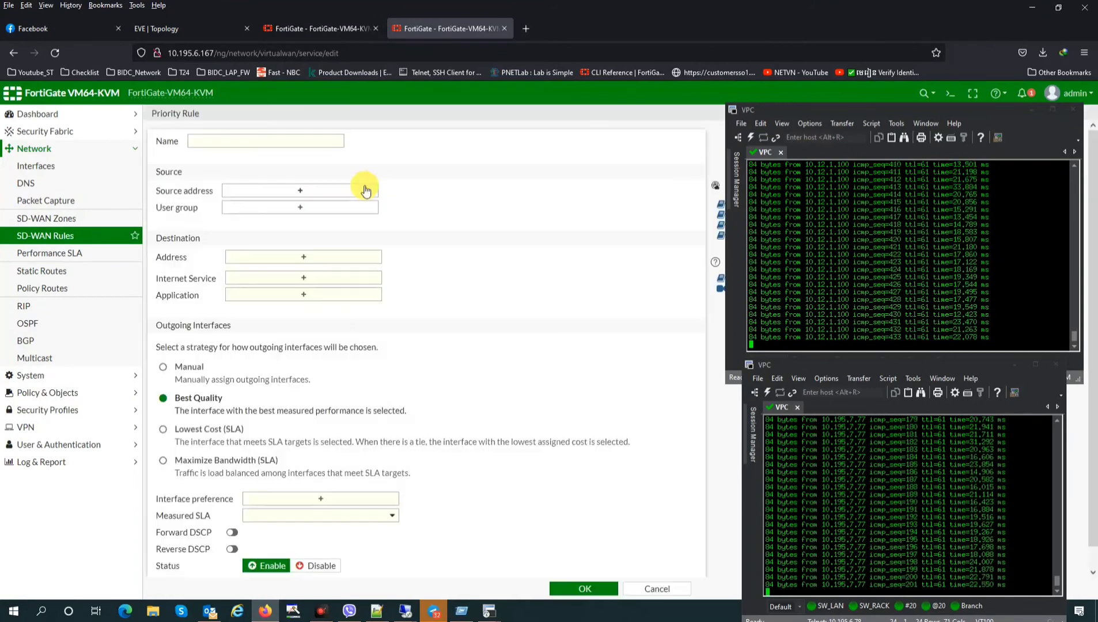
left_click(250, 141)
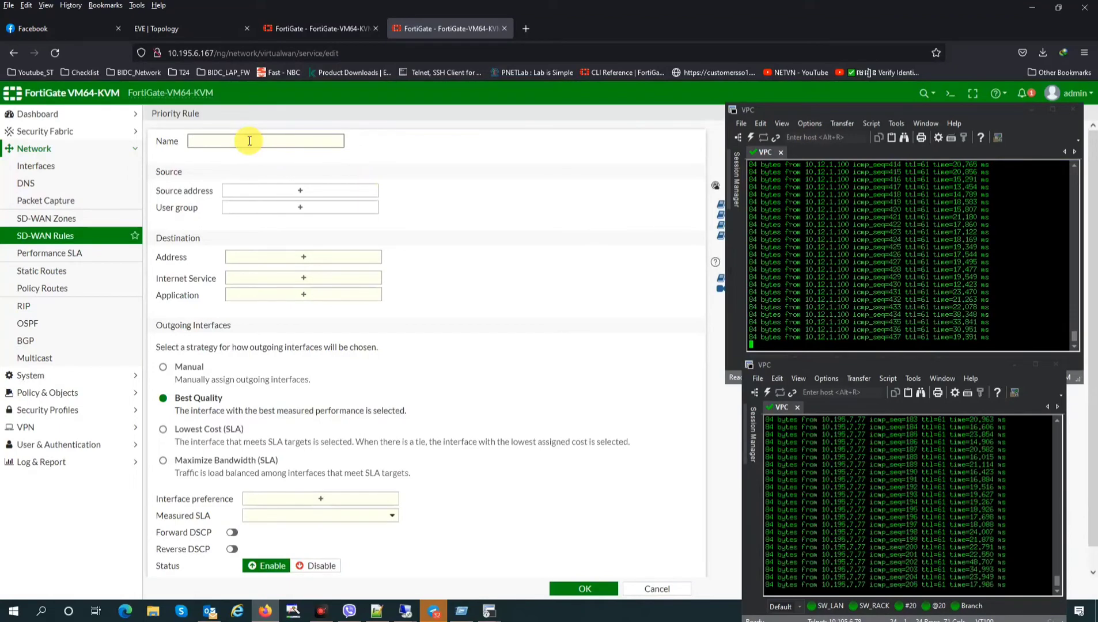
type("B")
key("BackSpace")
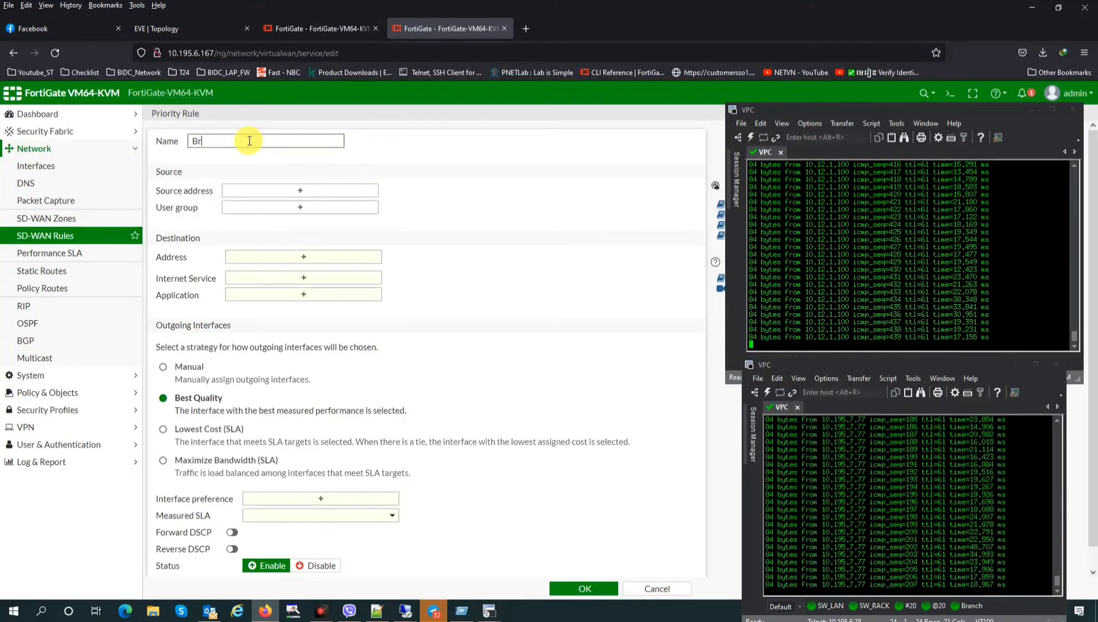
type("Rule")
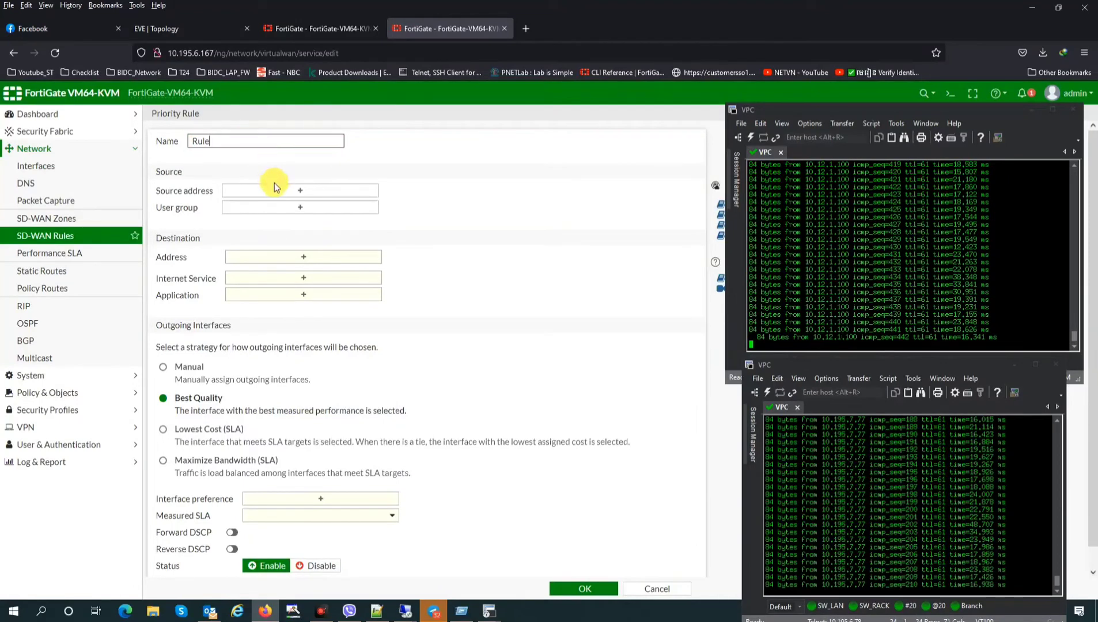
left_click(281, 190)
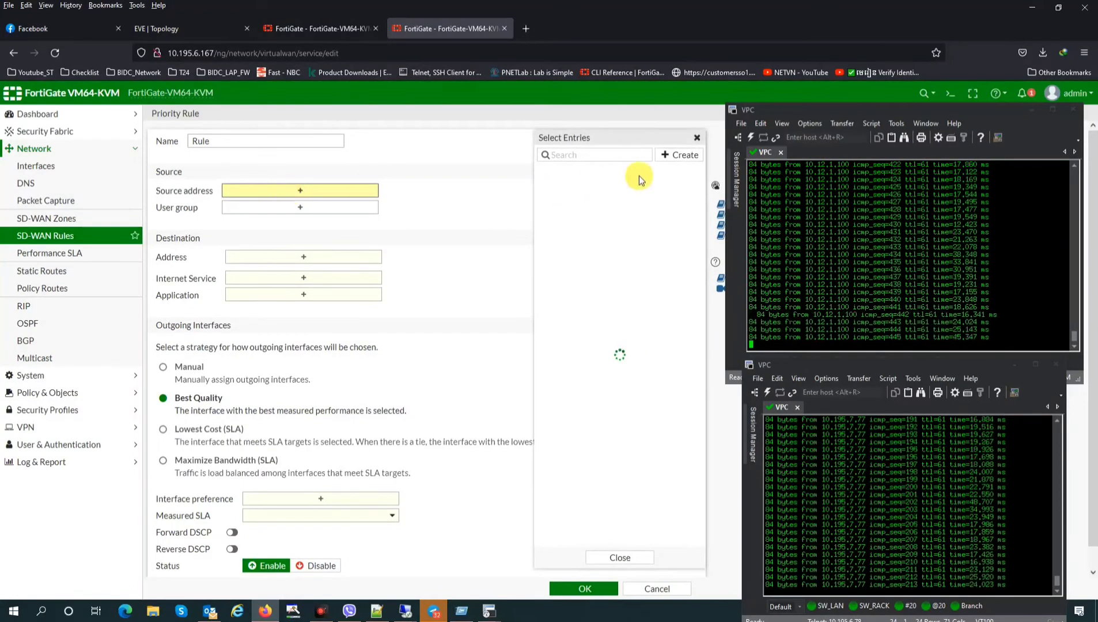
left_click(573, 188)
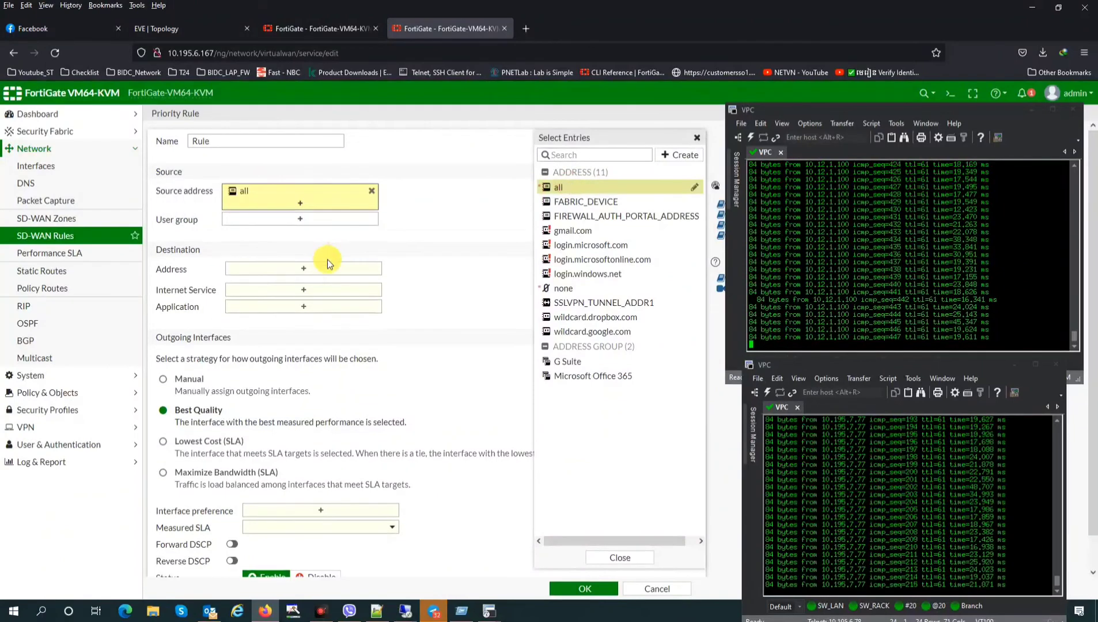
left_click(304, 269)
left_click(562, 189)
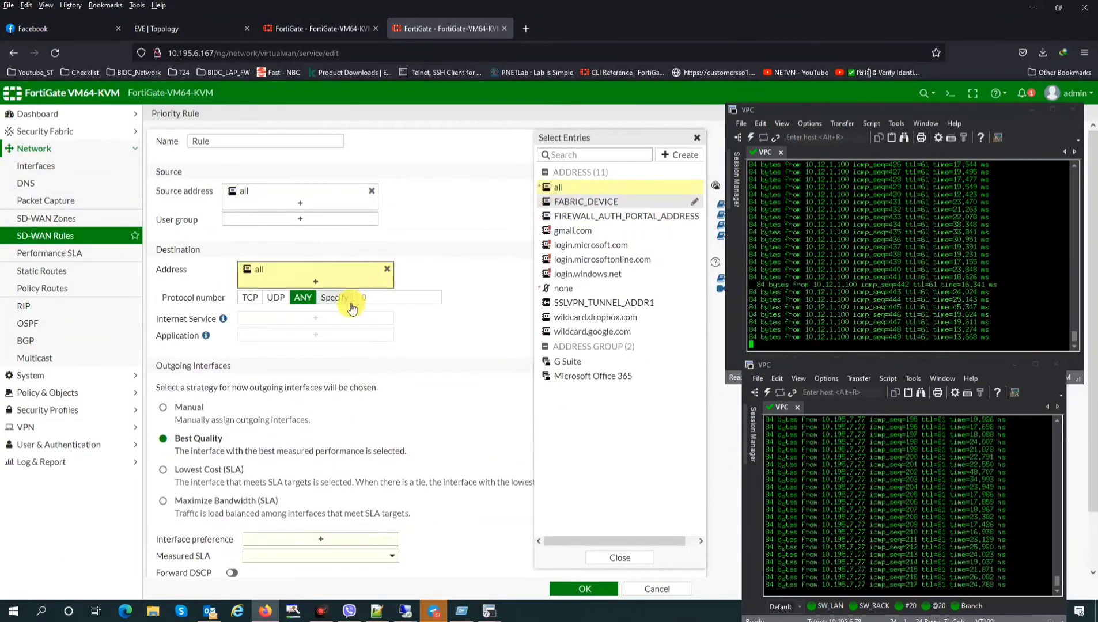
Prefer VPN_MFN then VPN_MKN, measured by SLA, and save the rule
scroll(283, 461, "down", 1)
left_click(334, 476)
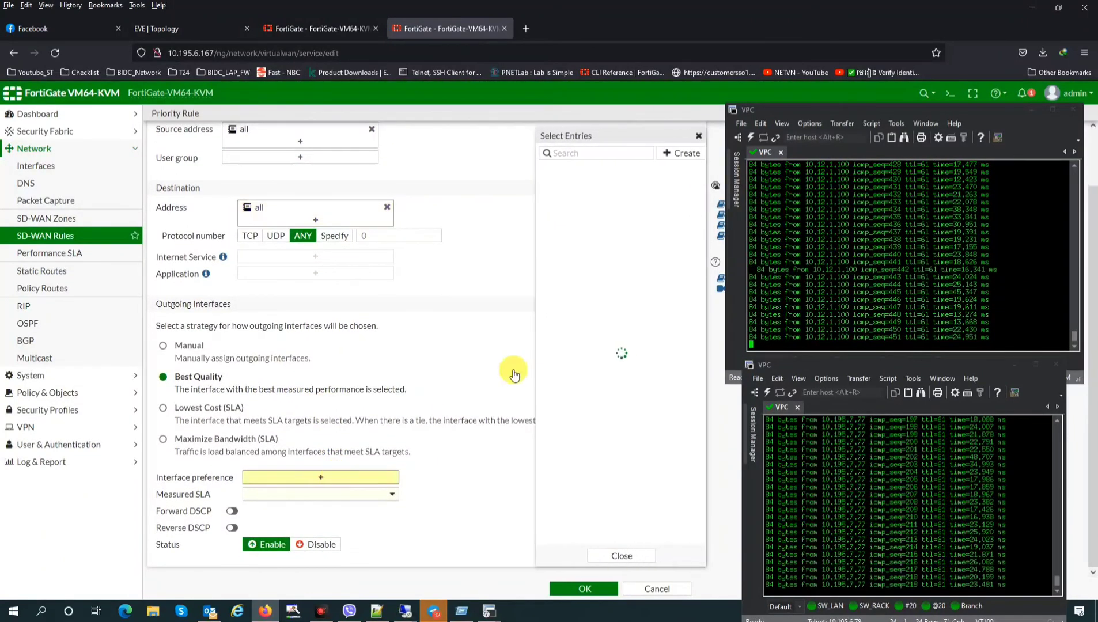
left_click(575, 199)
left_click(576, 215)
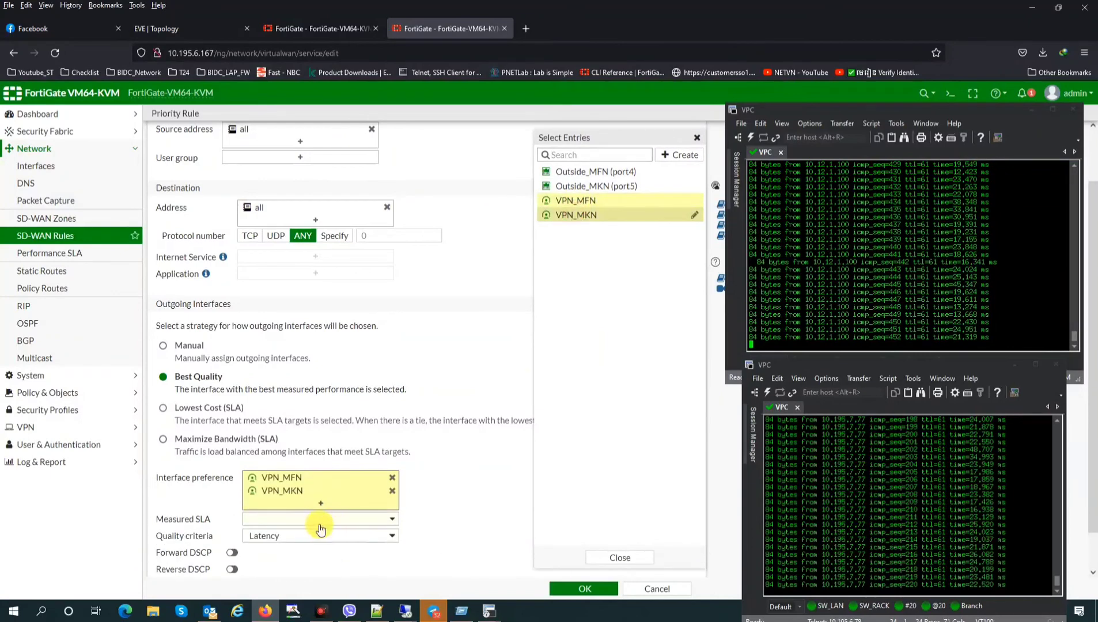
left_click(320, 519)
left_click(260, 550)
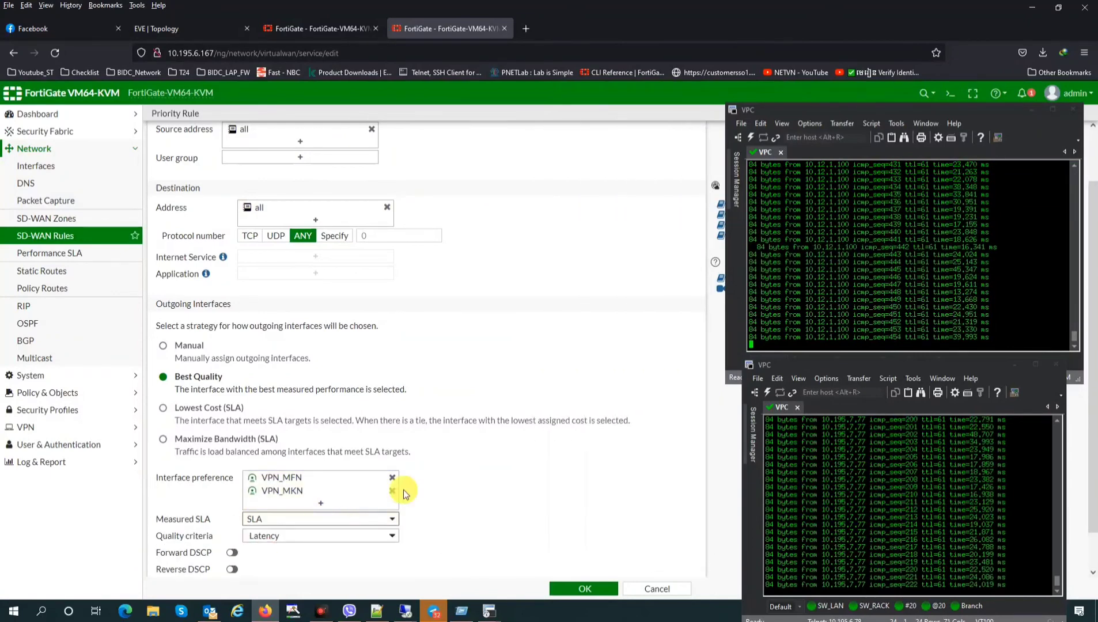
scroll(403, 490, "down", 1)
left_click(581, 588)
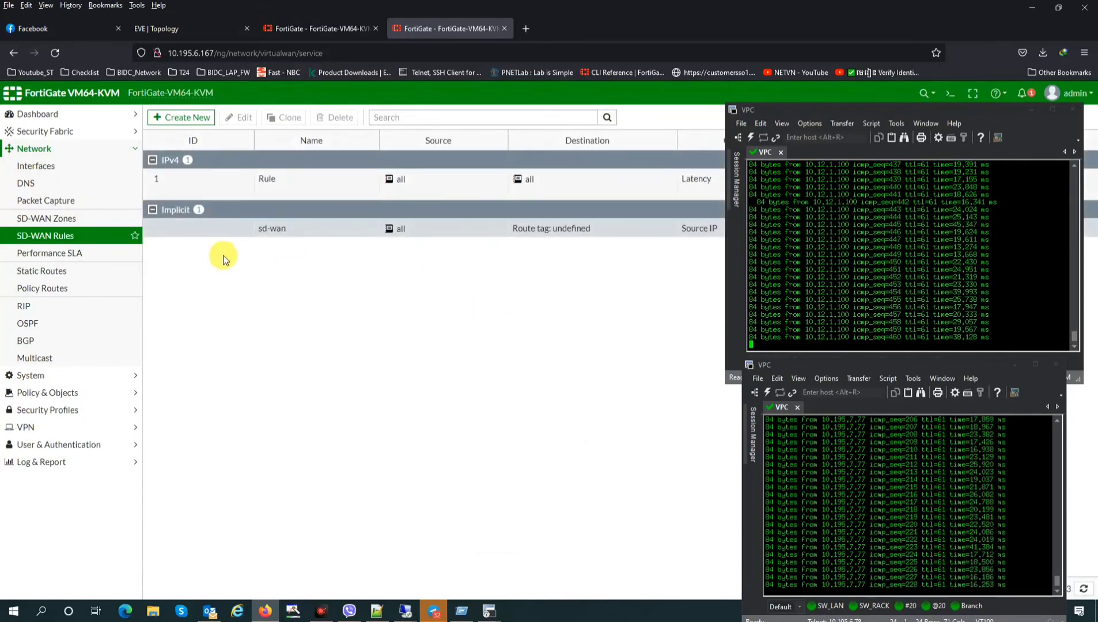
left_click_drag(968, 110, 615, 349)
left_click(58, 253)
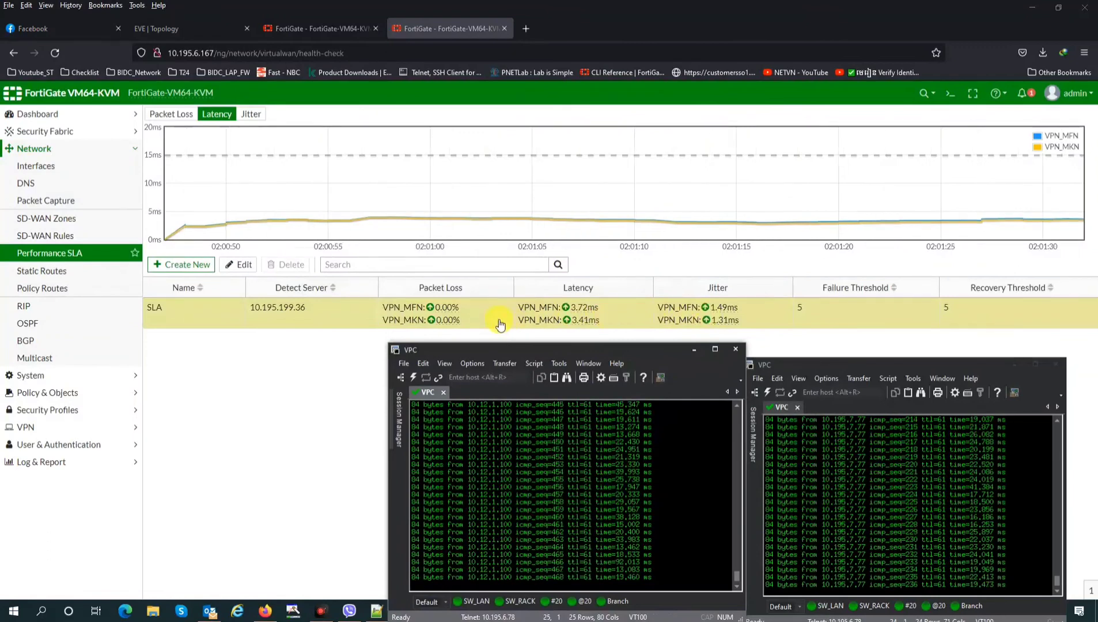
left_click(58, 237)
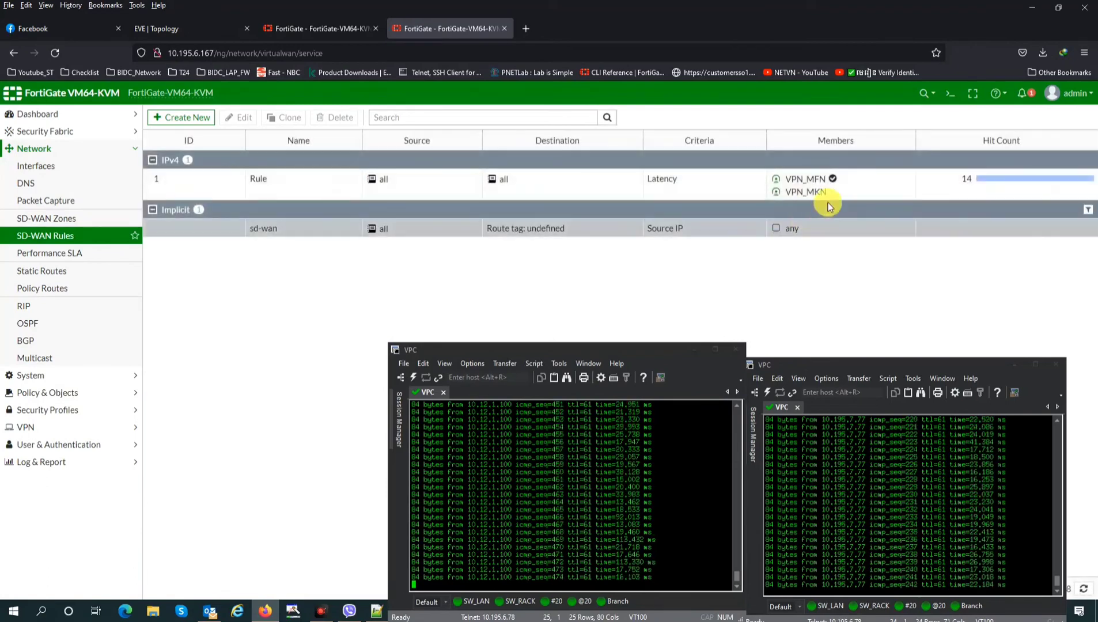
mouse_move(825, 183)
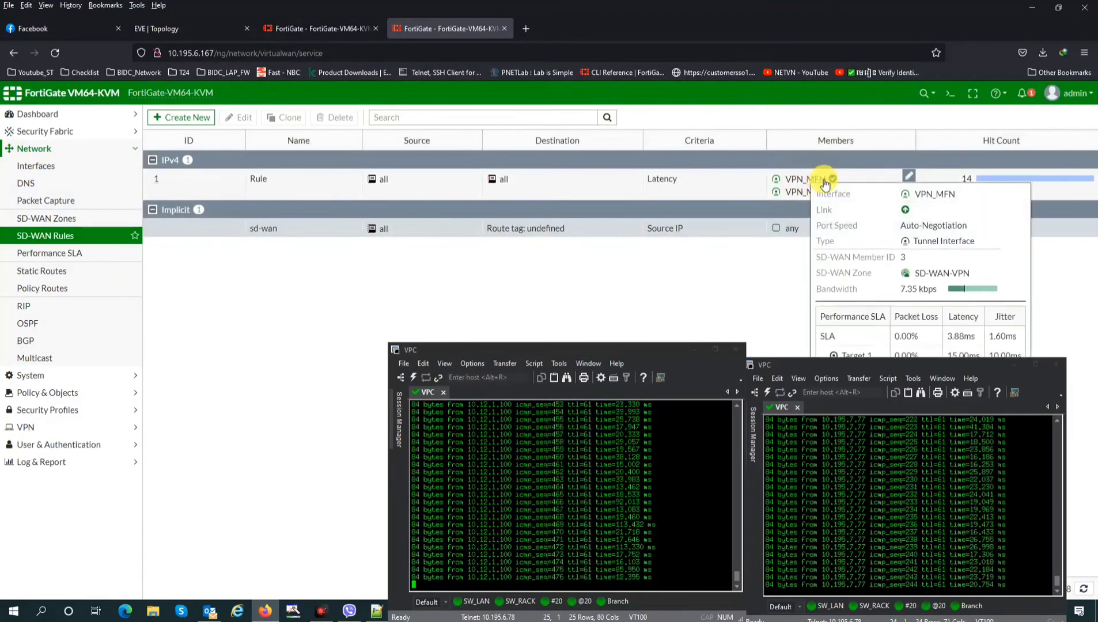
left_click(31, 167)
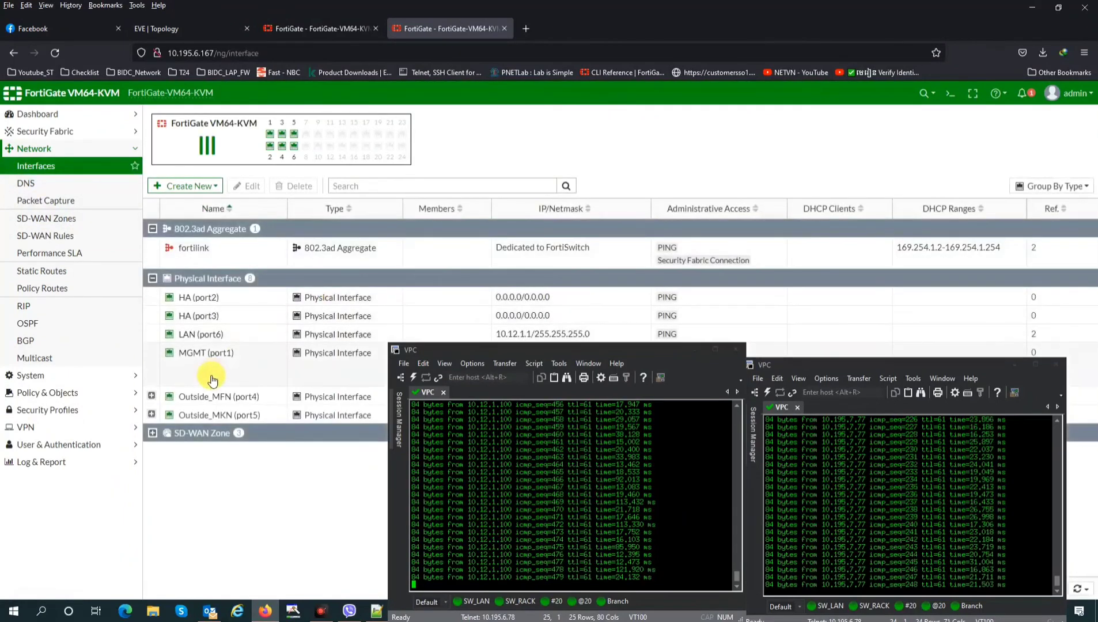
Take the Outside_MFN (port4) interface down on the second FortiGate
left_click(553, 351)
left_click_drag(554, 357, 572, 397)
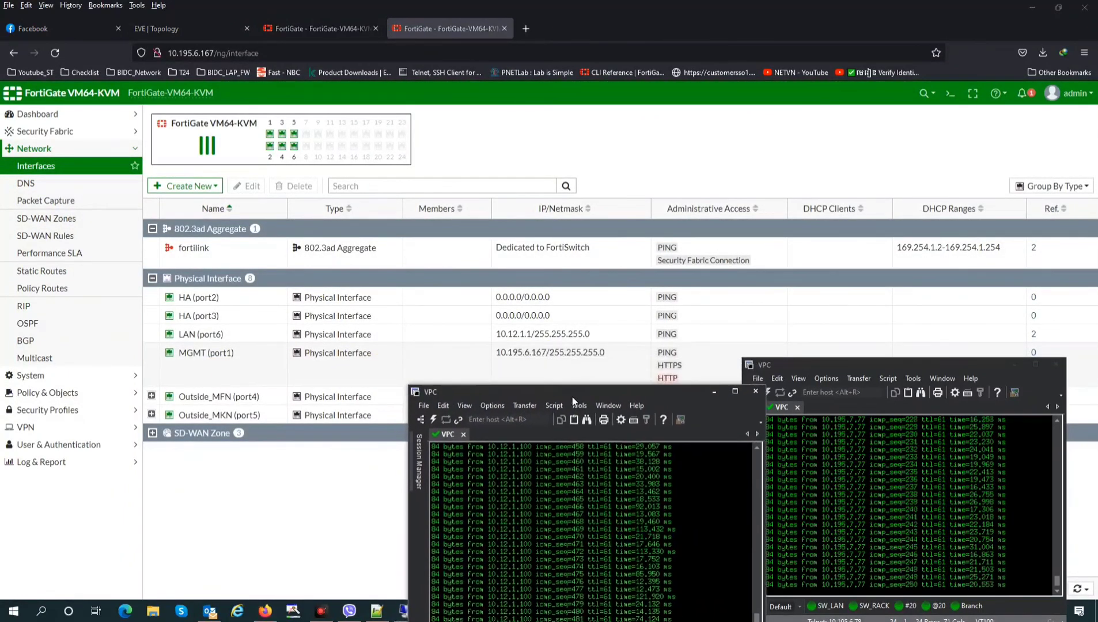
left_click(478, 398)
left_click_drag(492, 395, 811, 98)
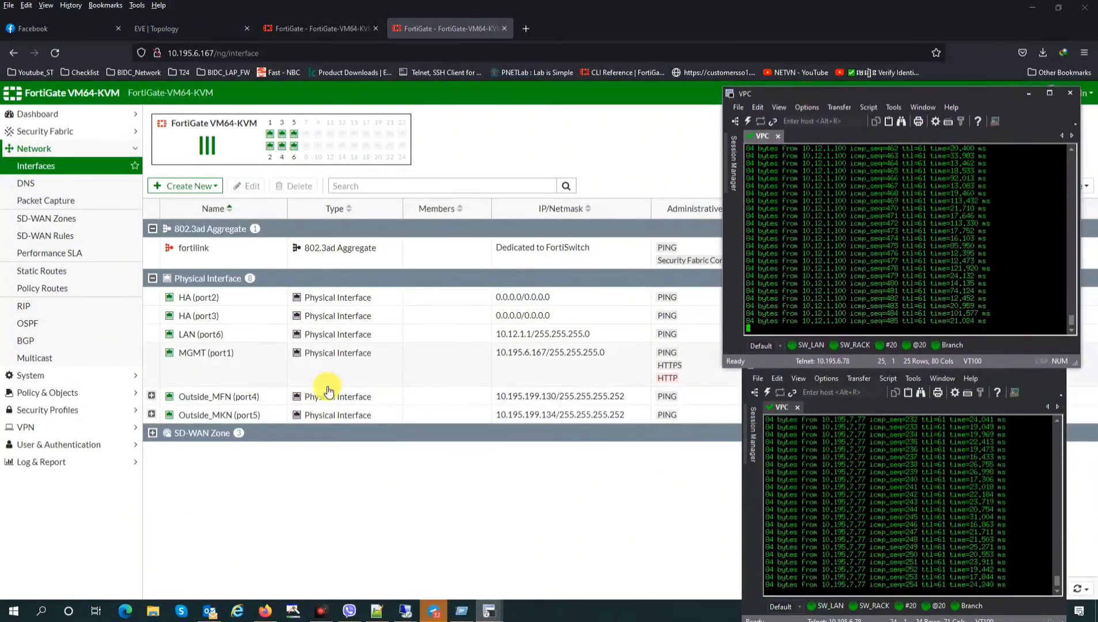
left_click(219, 397)
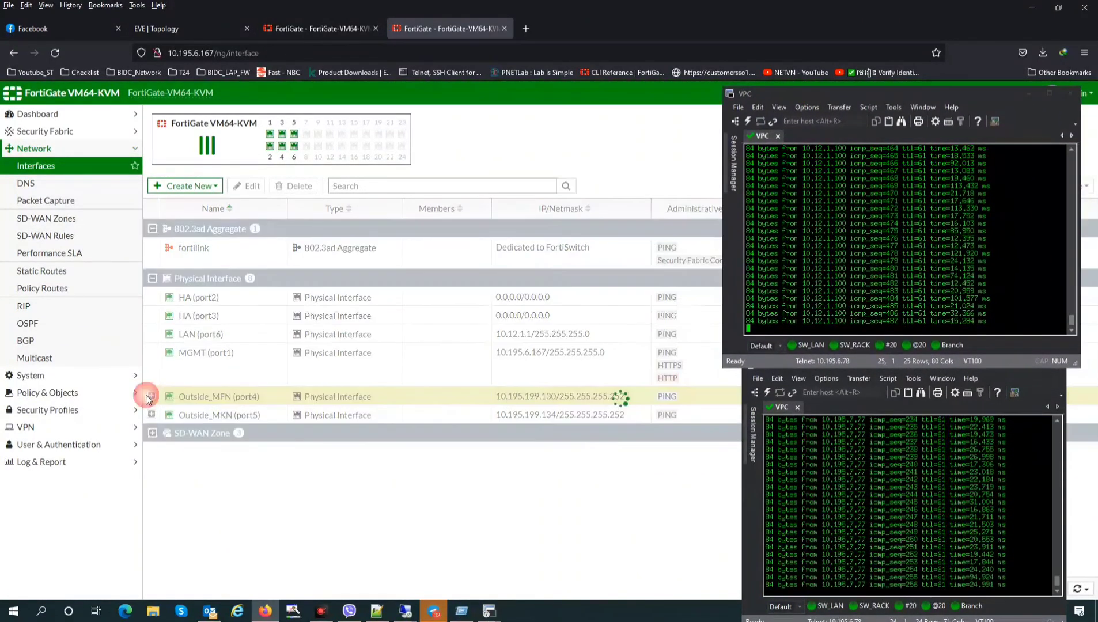
left_click(151, 397)
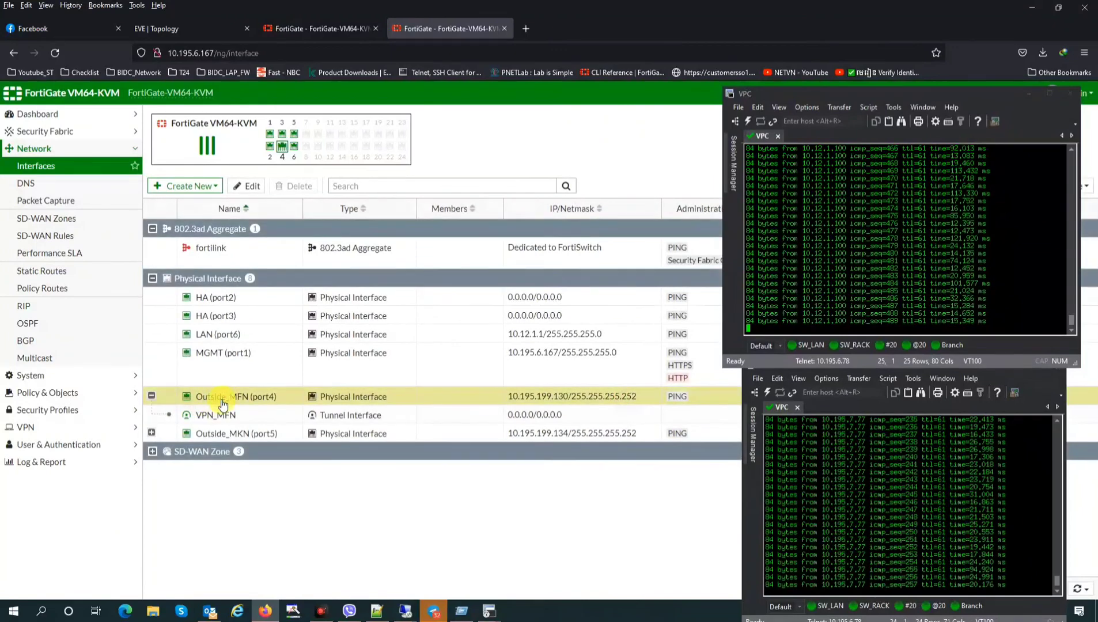
right_click(223, 403)
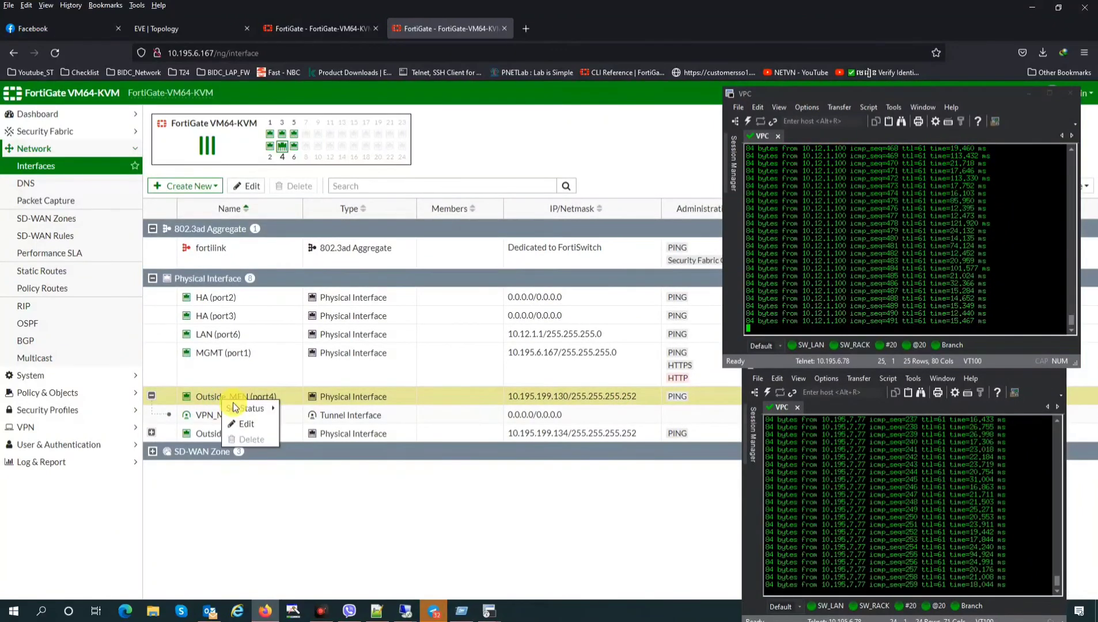
left_click(320, 429)
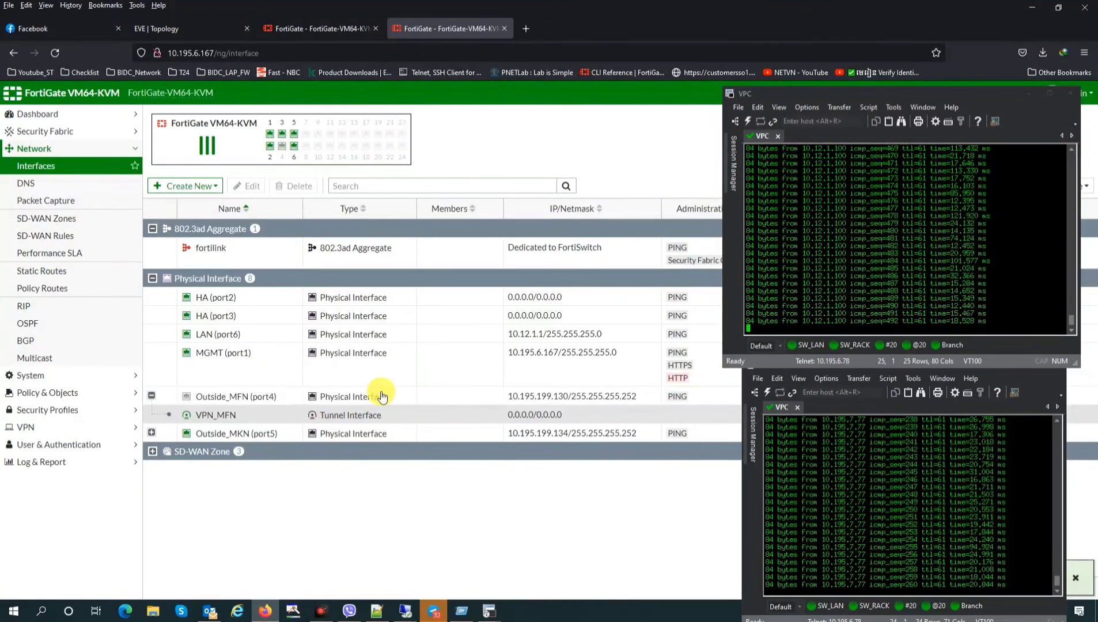
Check the SLA health check latency chart on the first FortiGate
left_click(316, 24)
left_click(74, 252)
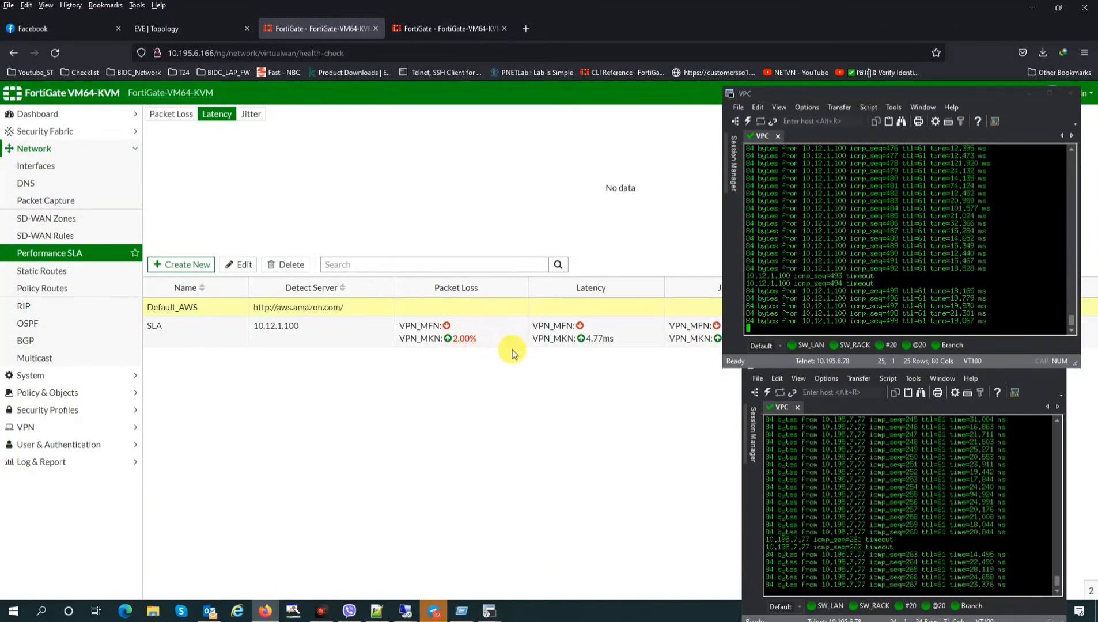
left_click(559, 344)
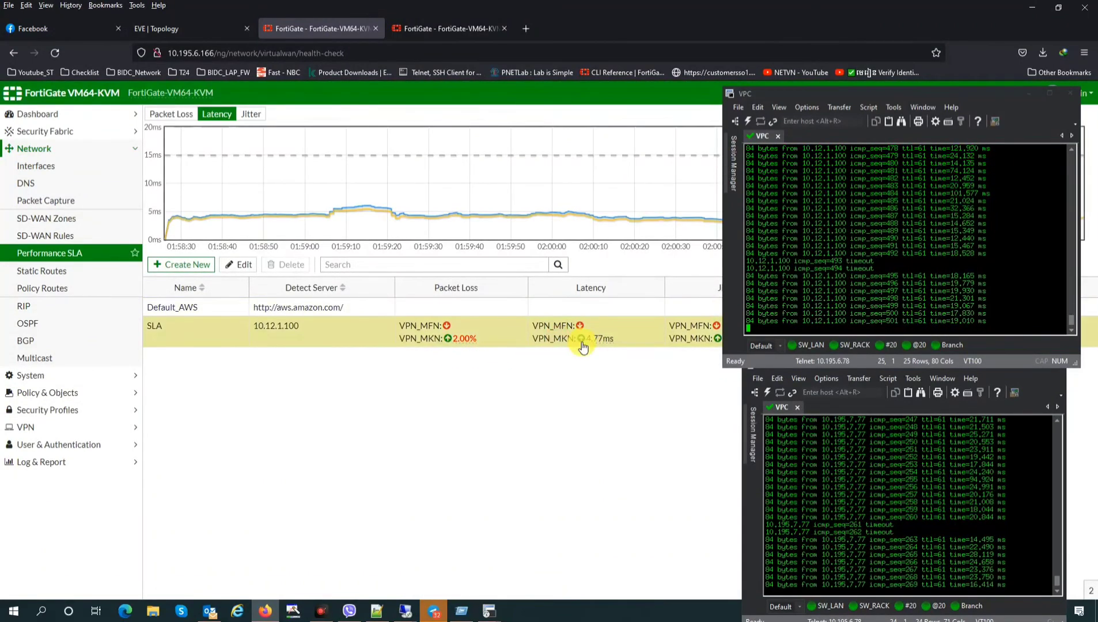
Re-enable Outside_MFN (port4) on the second FortiGate and refresh its interface list
left_click(444, 28)
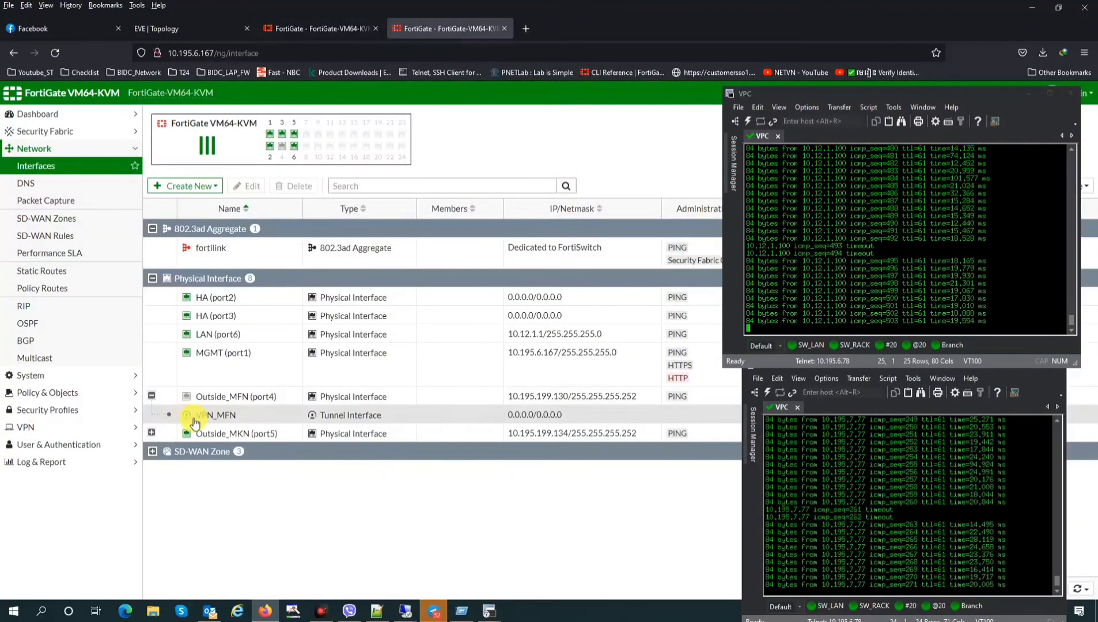
left_click(152, 433)
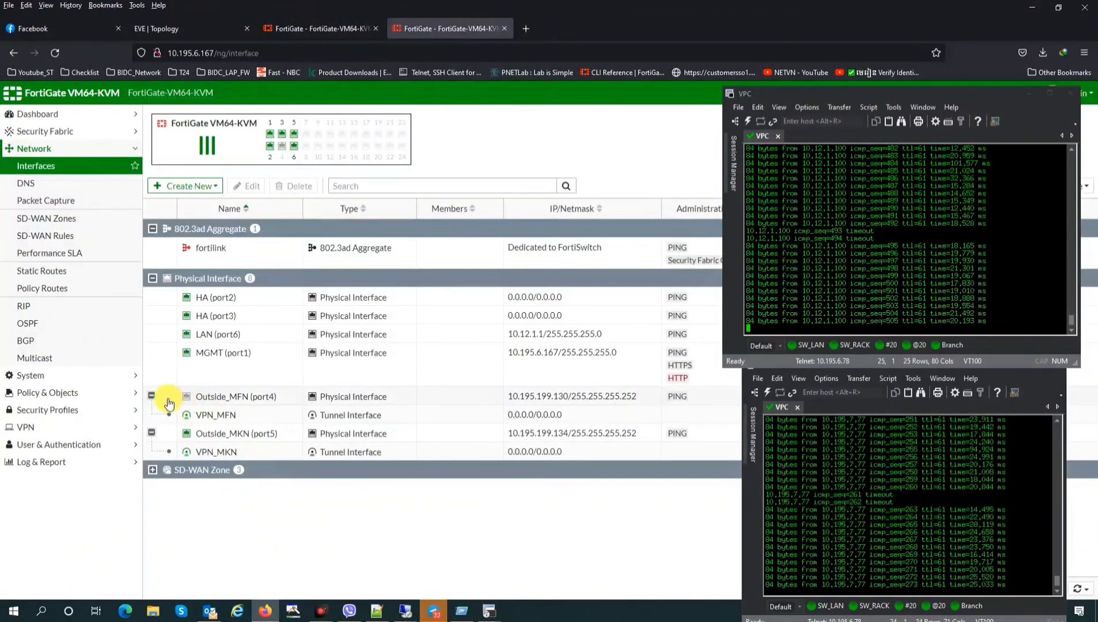
left_click(237, 397)
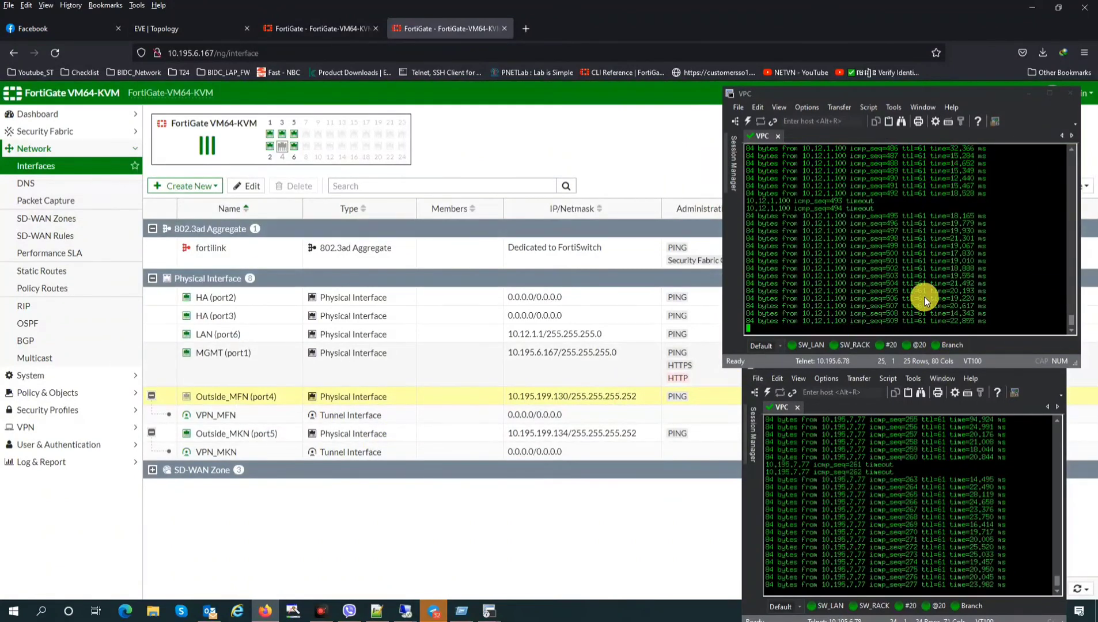
right_click(222, 396)
mouse_move(271, 405)
left_click(315, 410)
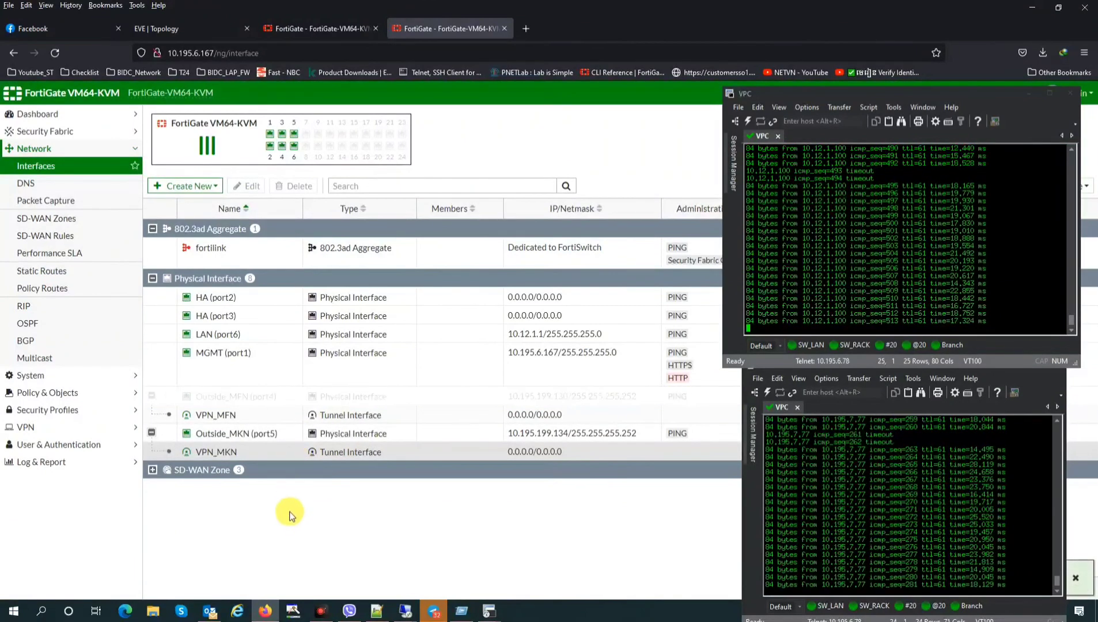
left_click(60, 166)
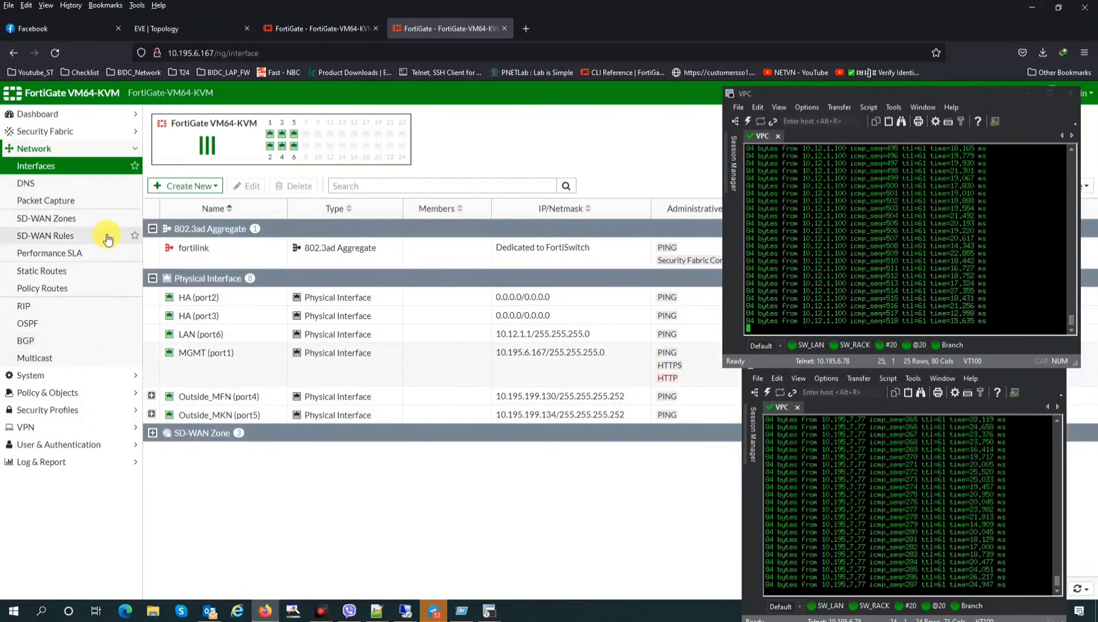
Refresh the first FortiGate's SLA status and view SD-WAN rules showing VPN_MKN active
left_click(314, 29)
left_click(65, 254)
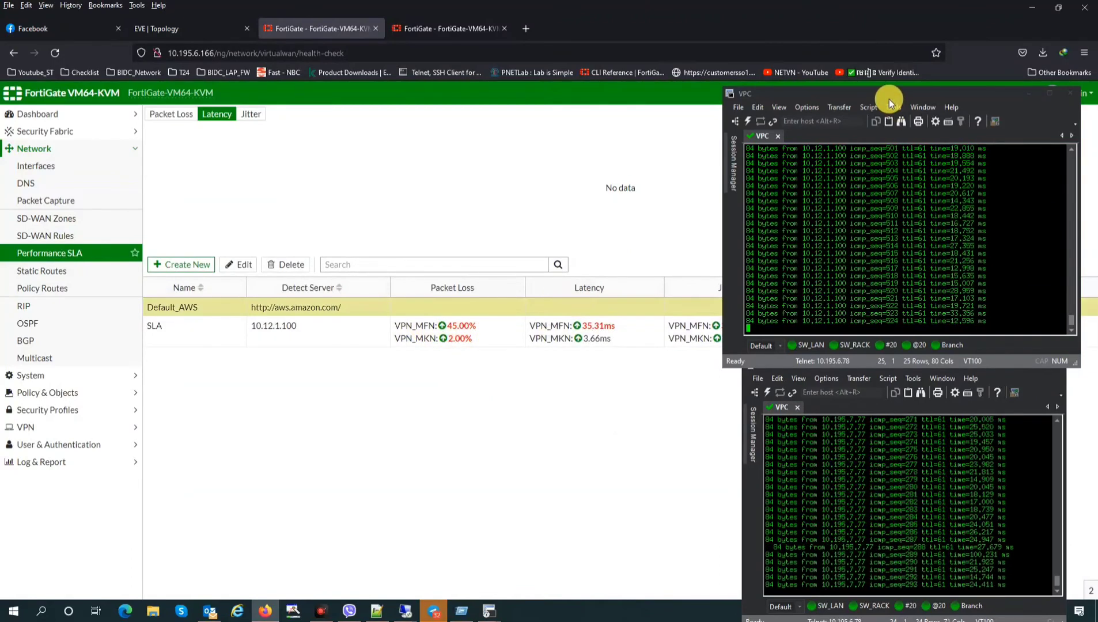
left_click(58, 236)
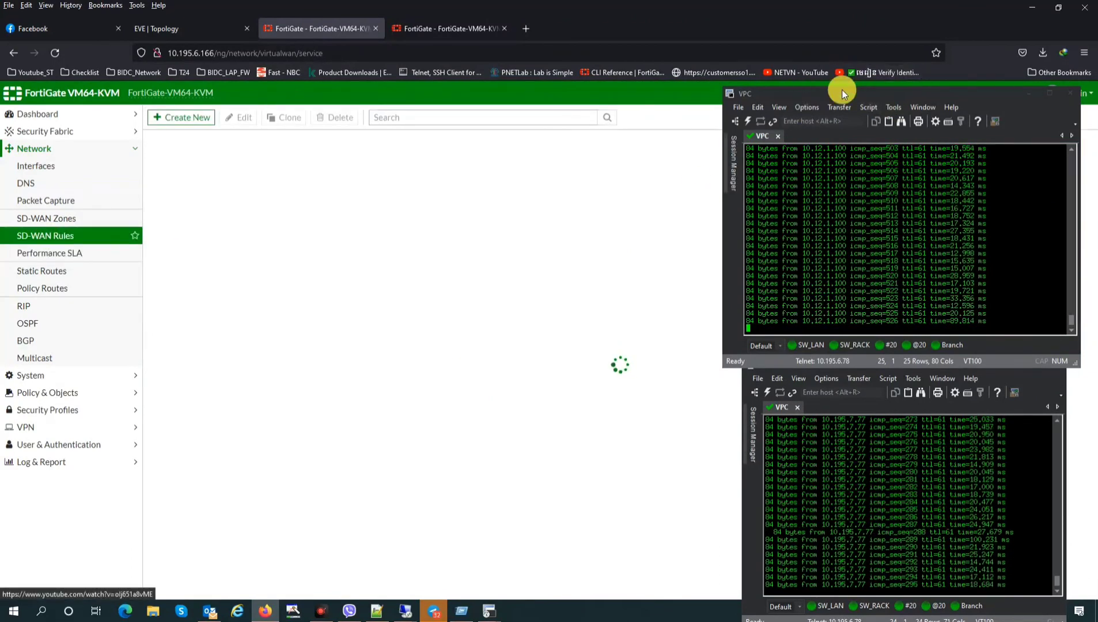
left_click_drag(842, 91, 459, 349)
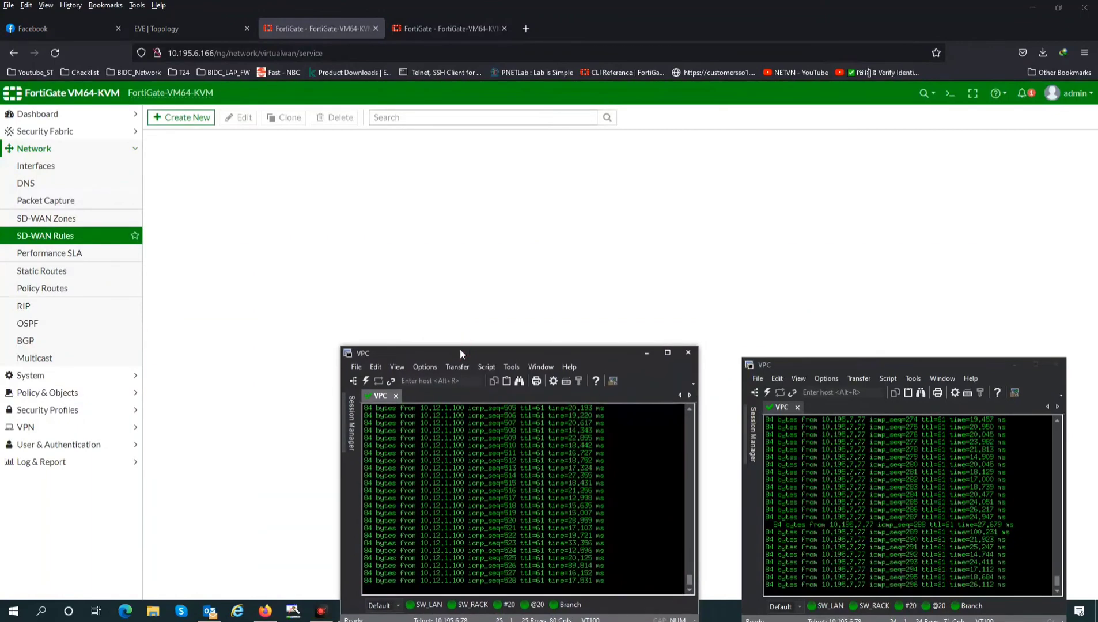
left_click(691, 327)
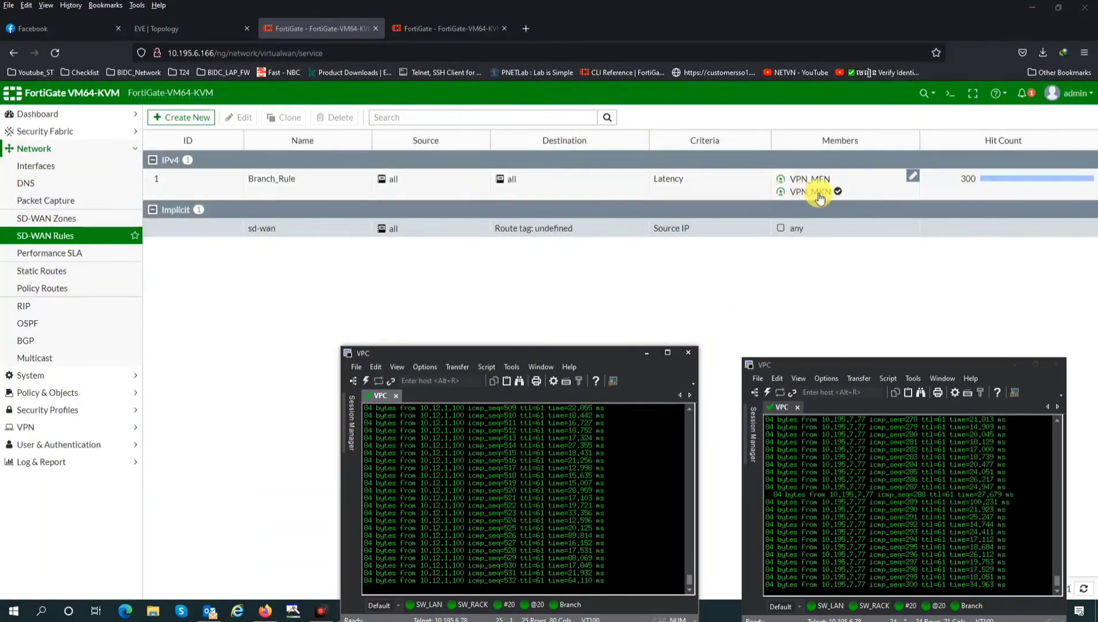
mouse_move(812, 193)
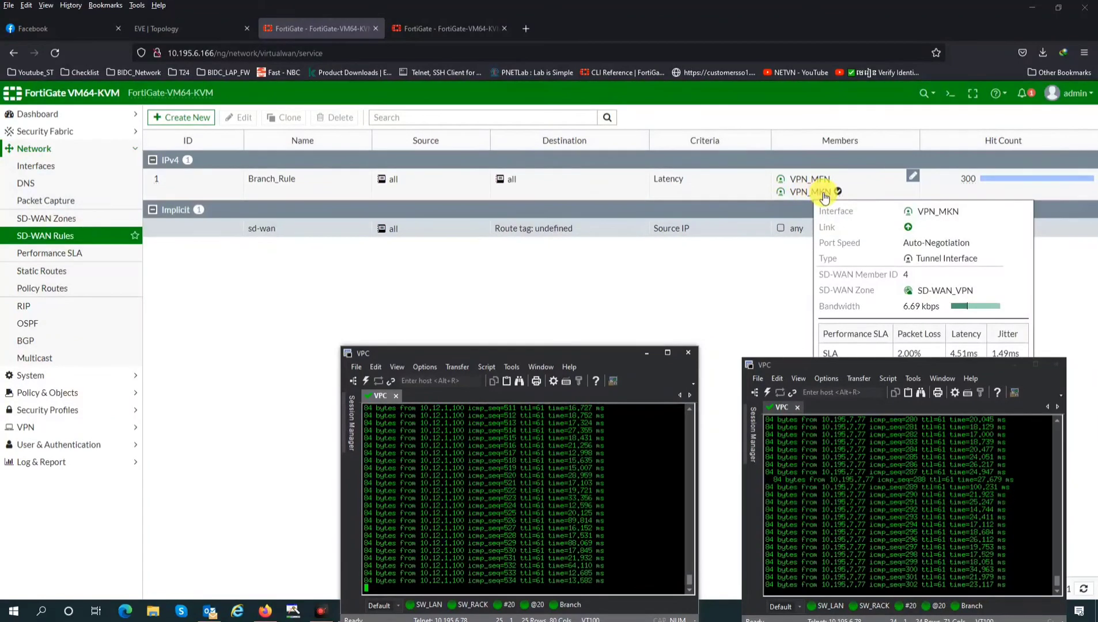
Disable Outside_MKN (port5) on the second FortiGate and expand it to show its VPN_MKN tunnel
left_click(455, 30)
left_click(205, 416)
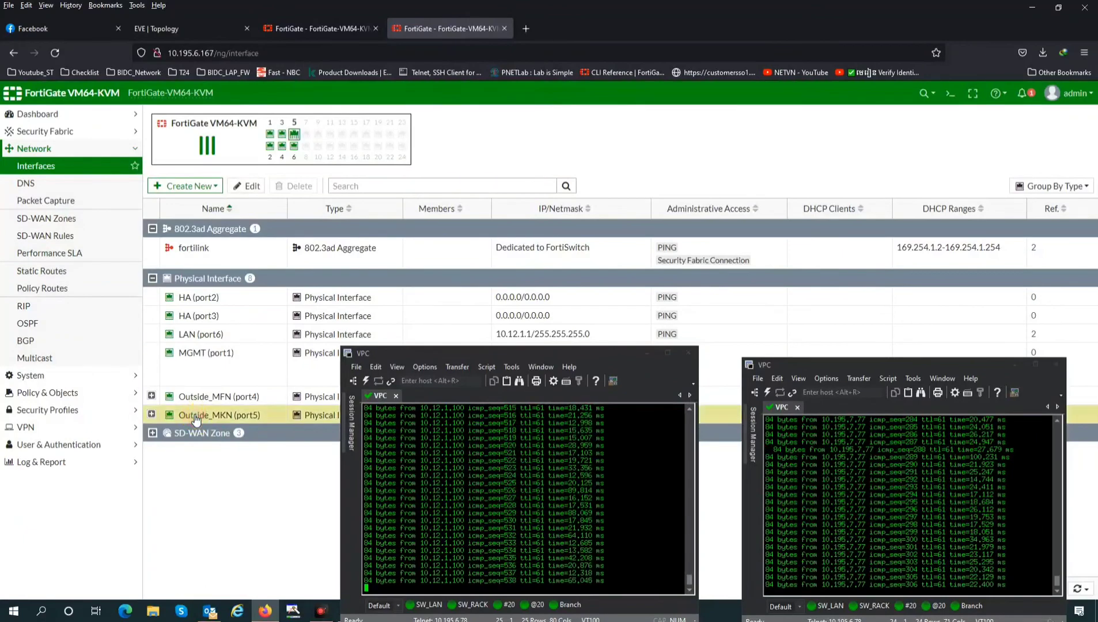
right_click(211, 420)
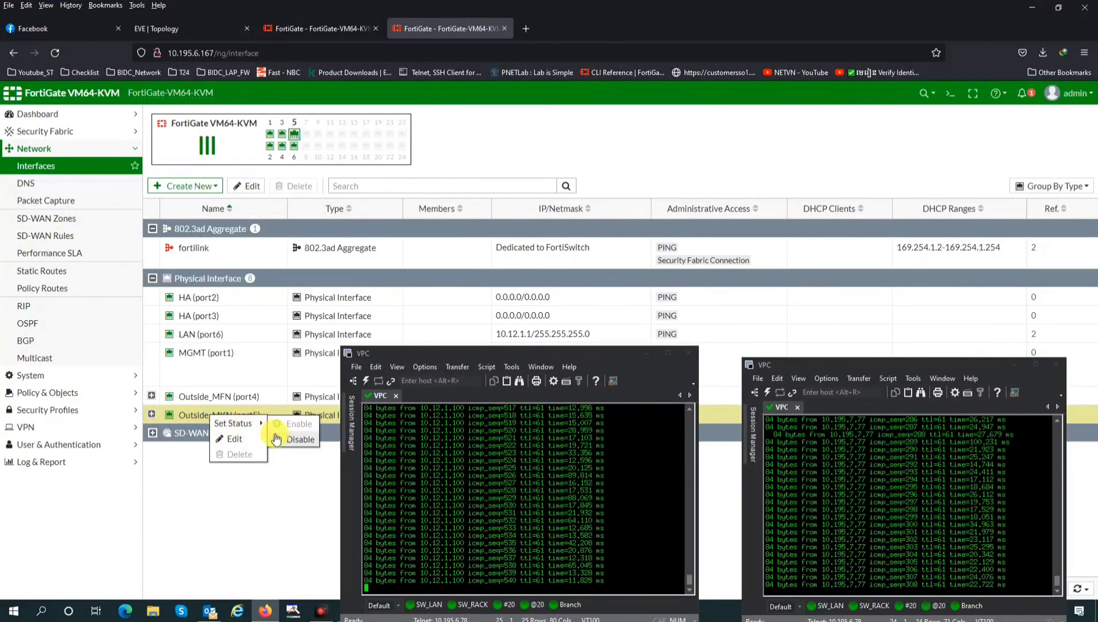
left_click(288, 438)
left_click_drag(519, 356, 872, 131)
left_click(152, 414)
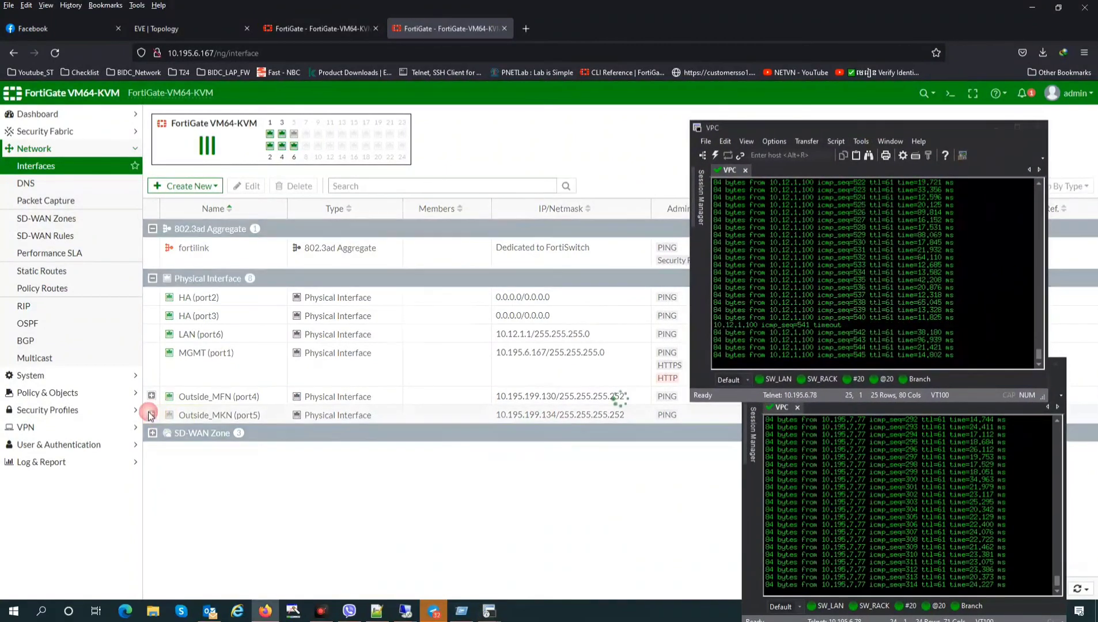
left_click(812, 317)
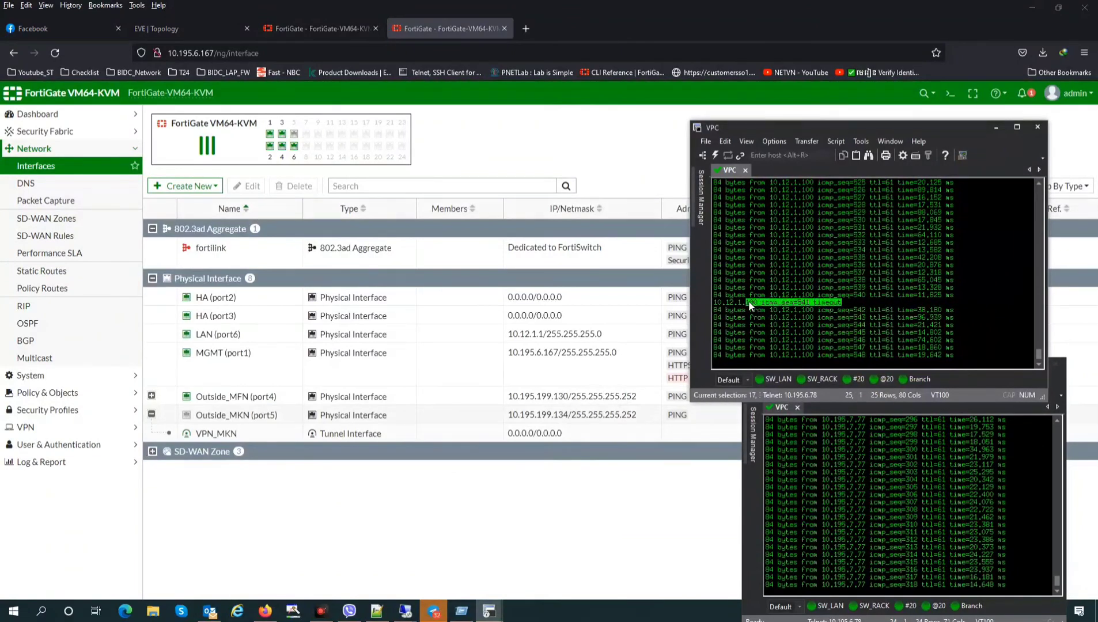
Reload the first FortiGate's SD-WAN rules and check which member Branch_Rule now prefers
left_click(316, 29)
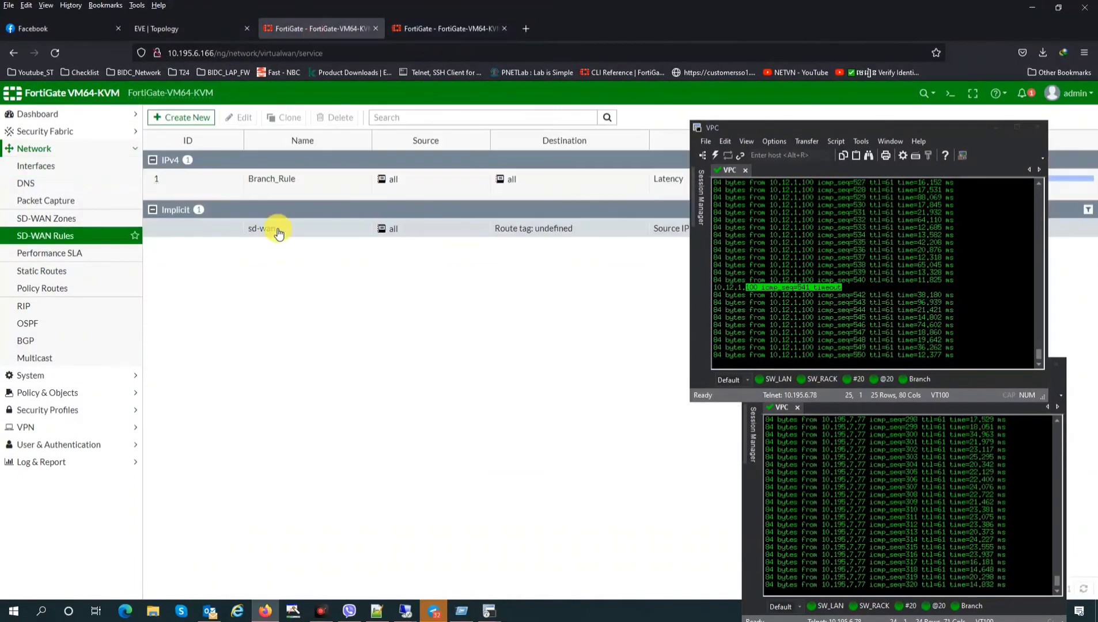
left_click_drag(779, 127, 419, 308)
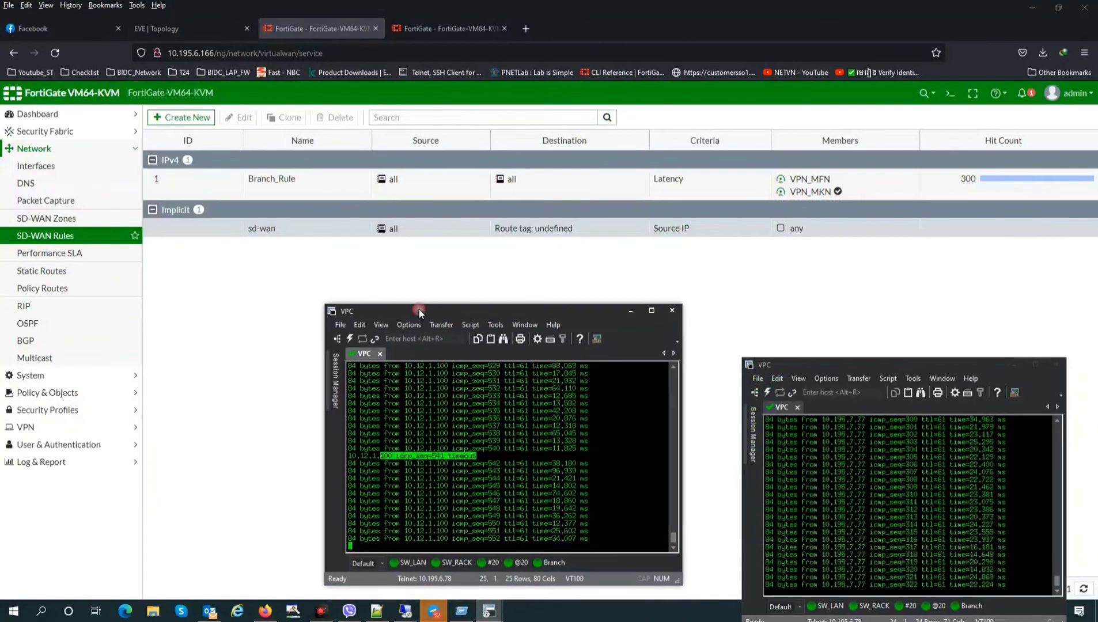
left_click(70, 236)
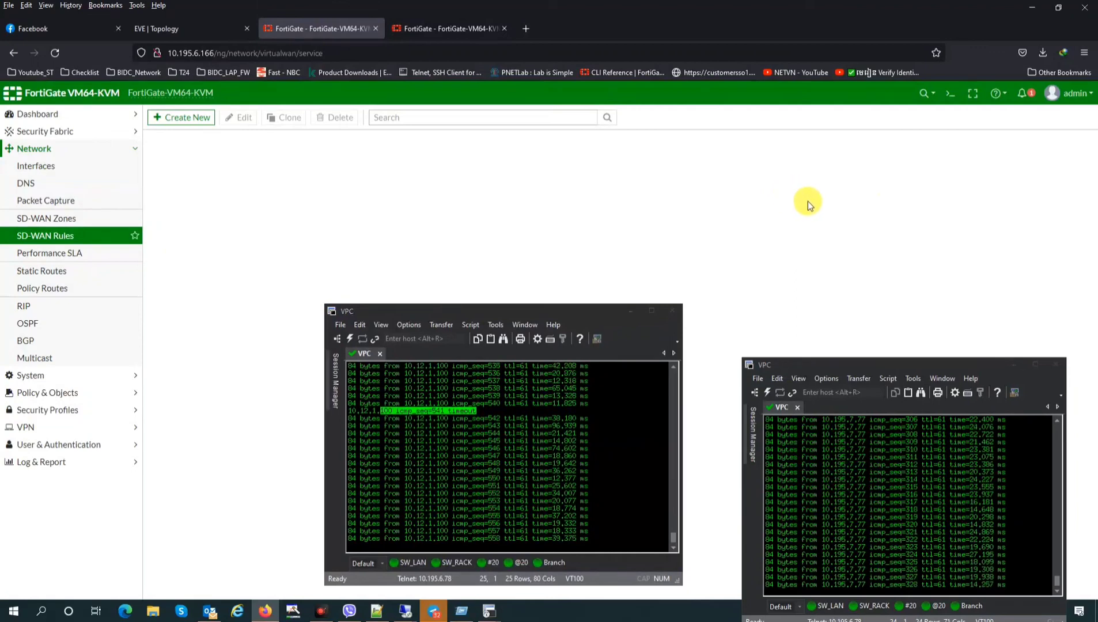
left_click(832, 180)
mouse_move(859, 196)
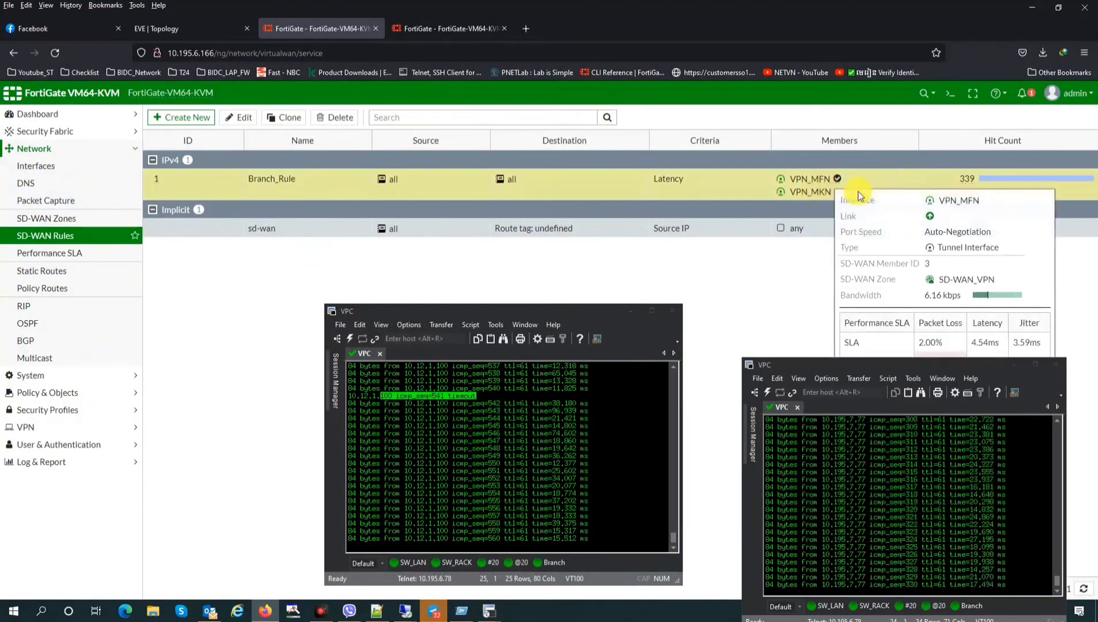
left_click(451, 28)
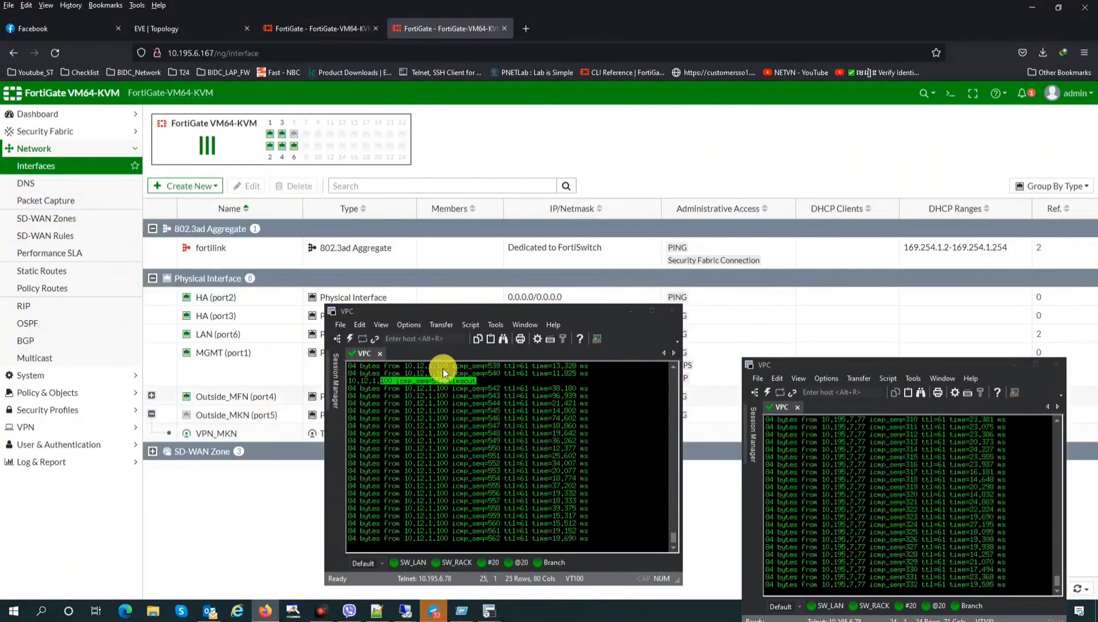
left_click(316, 29)
mouse_move(810, 183)
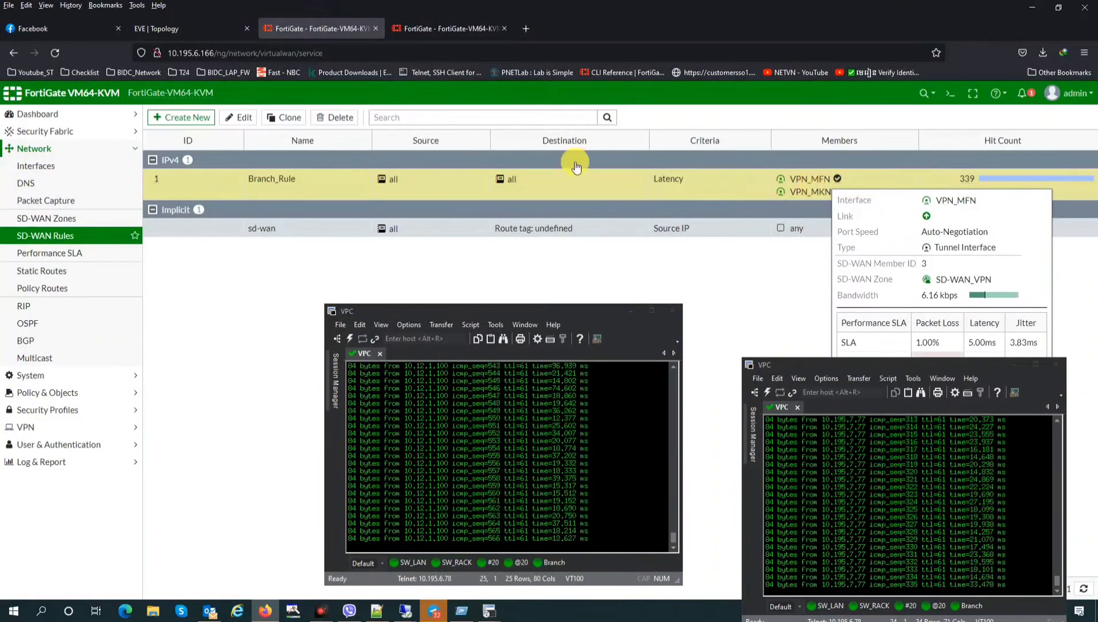
Reopen Outside_MKN's actions without changes, then reload the second FortiGate's interfaces list
left_click(461, 28)
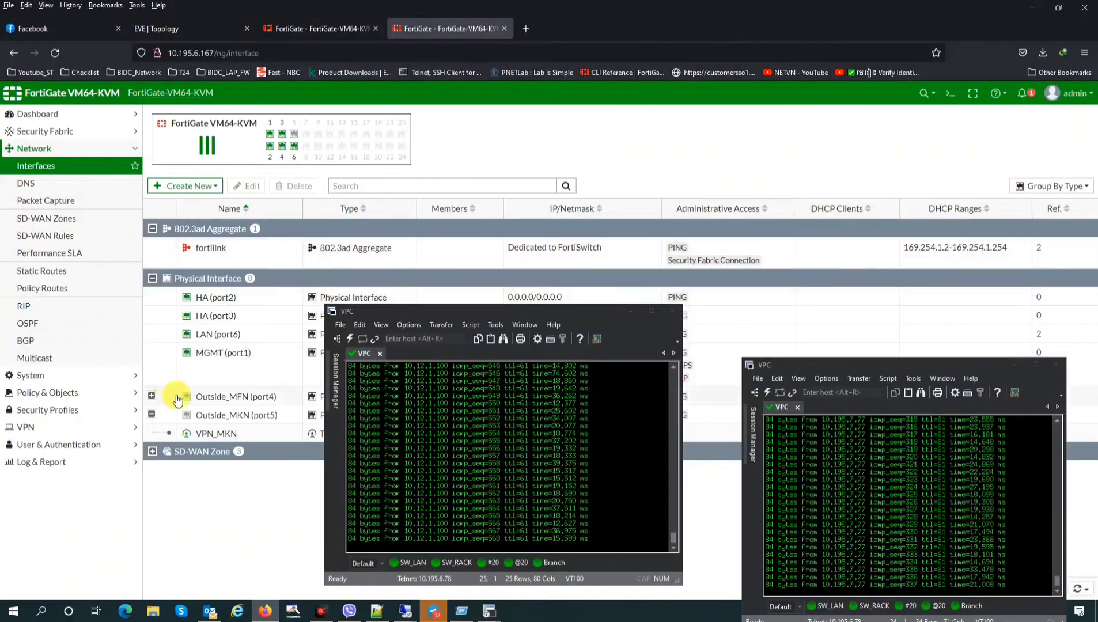
left_click(231, 415)
right_click(231, 417)
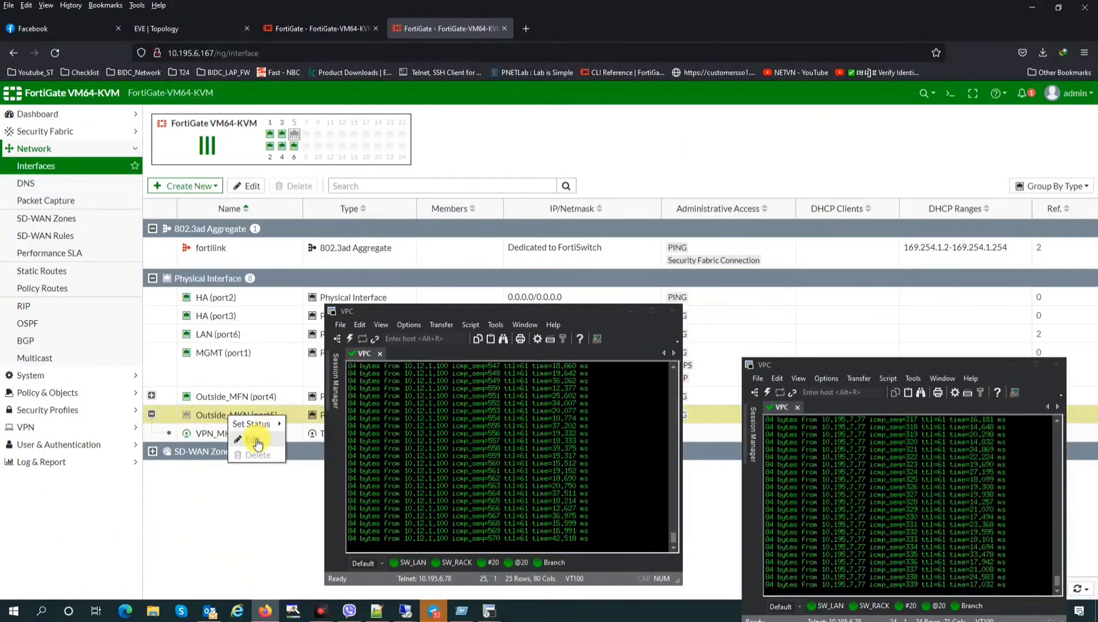
left_click_drag(570, 312, 902, 244)
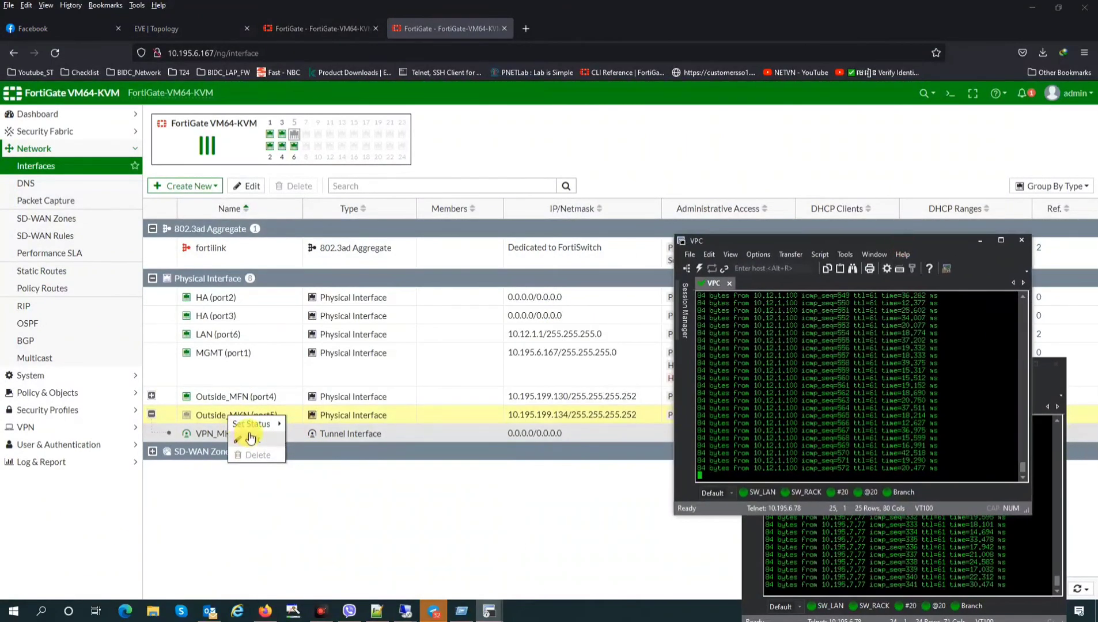
left_click(317, 423)
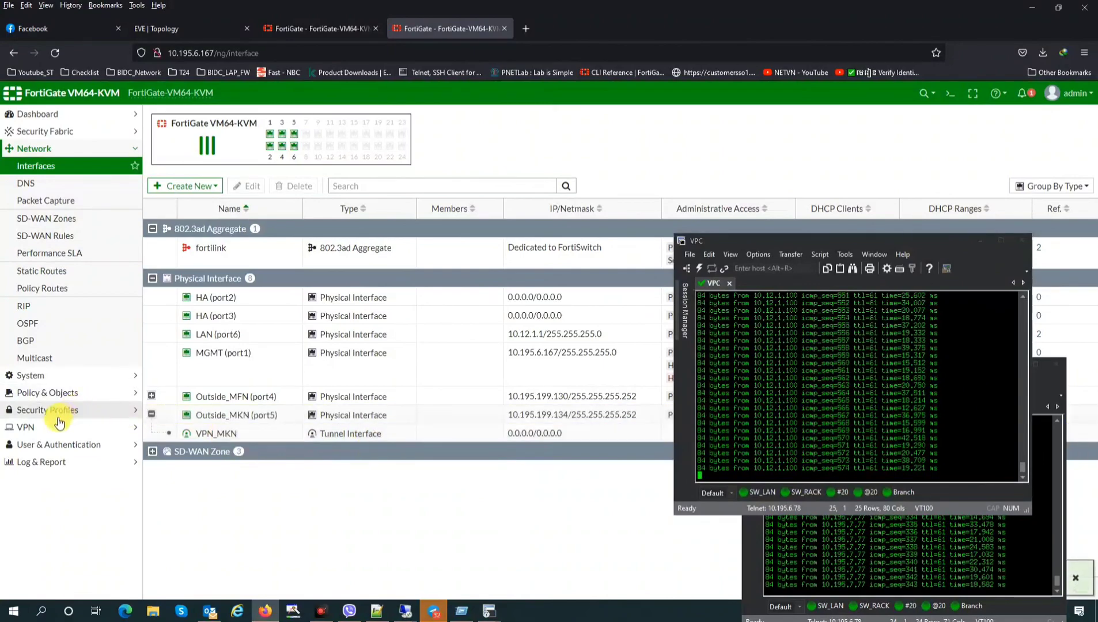
left_click(62, 166)
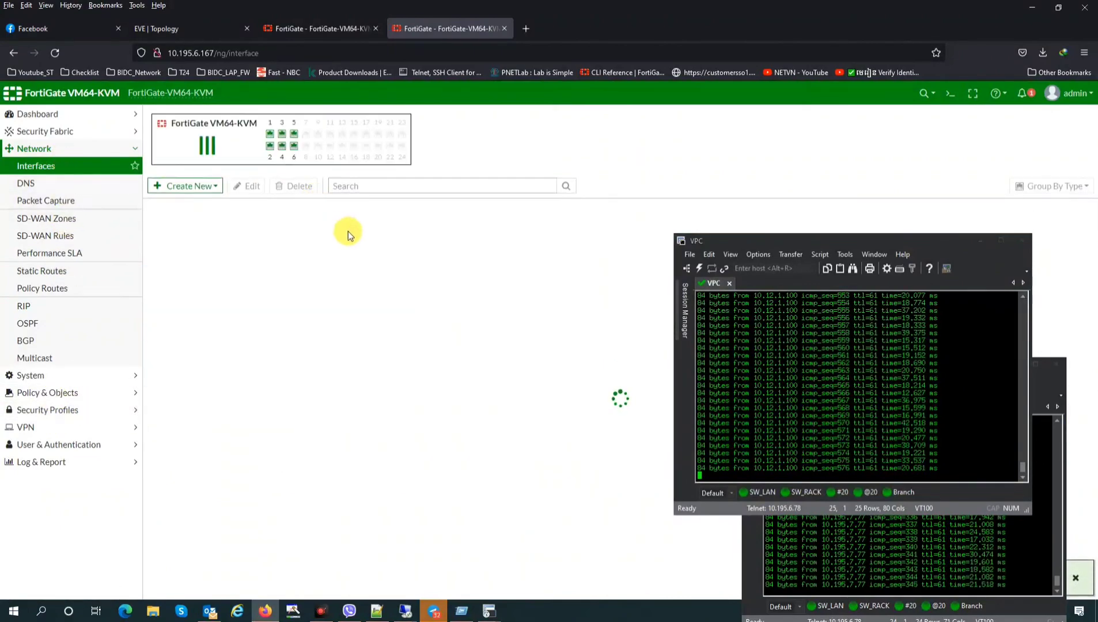
Arrange the two ping terminals side by side to watch replies to 10.12.1.100 and 10.195.7.77
left_click_drag(758, 241, 353, 321)
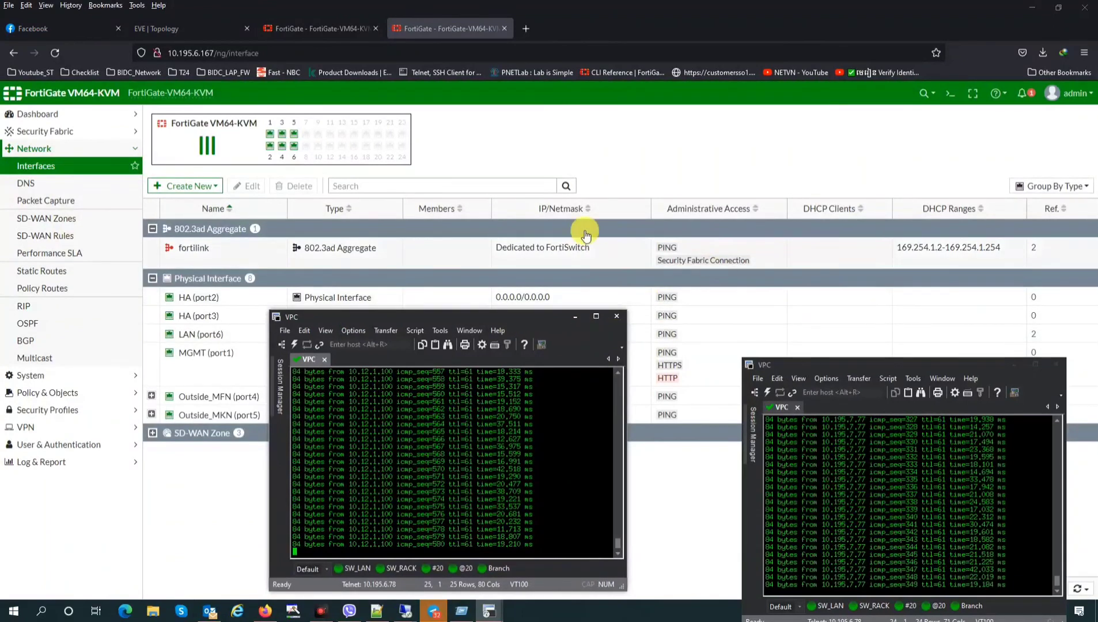
left_click_drag(505, 318, 521, 317)
left_click_drag(824, 360, 796, 330)
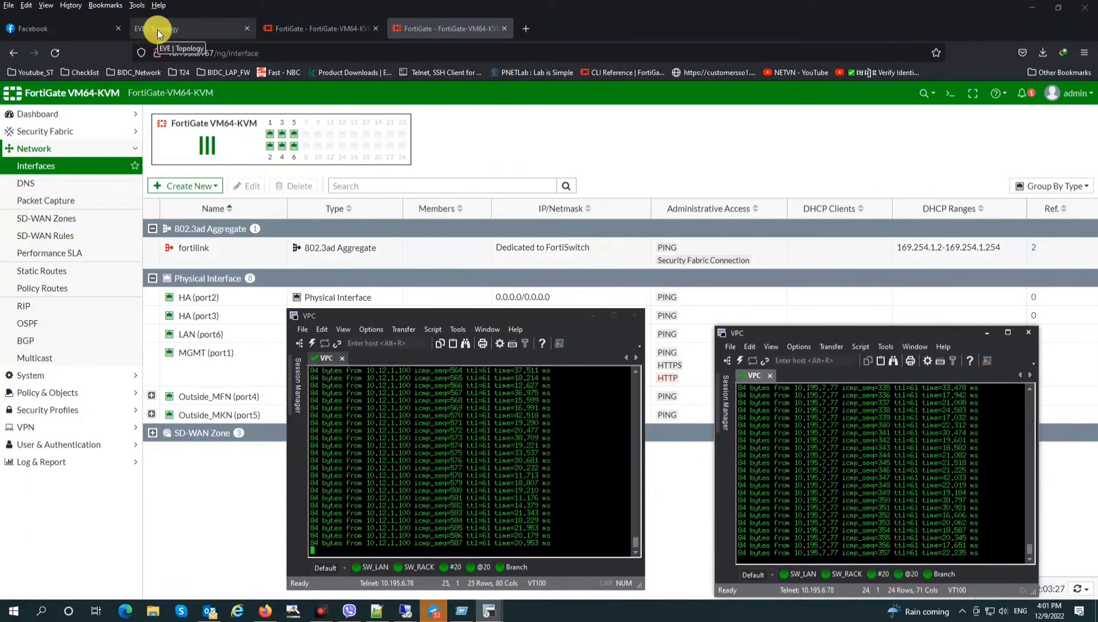
left_click_drag(883, 329, 855, 318)
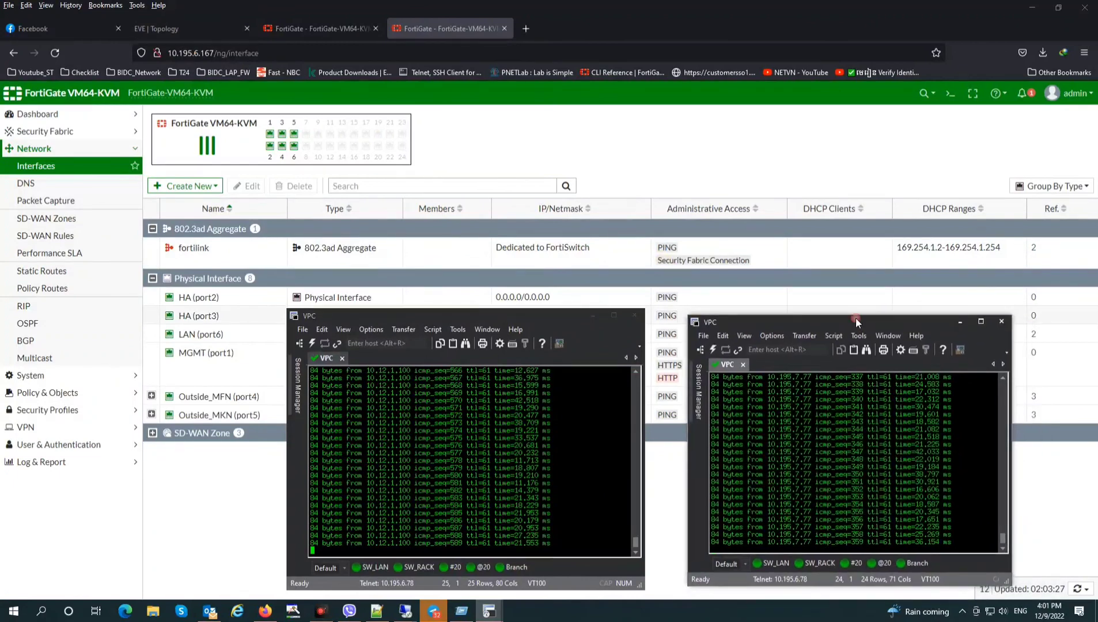